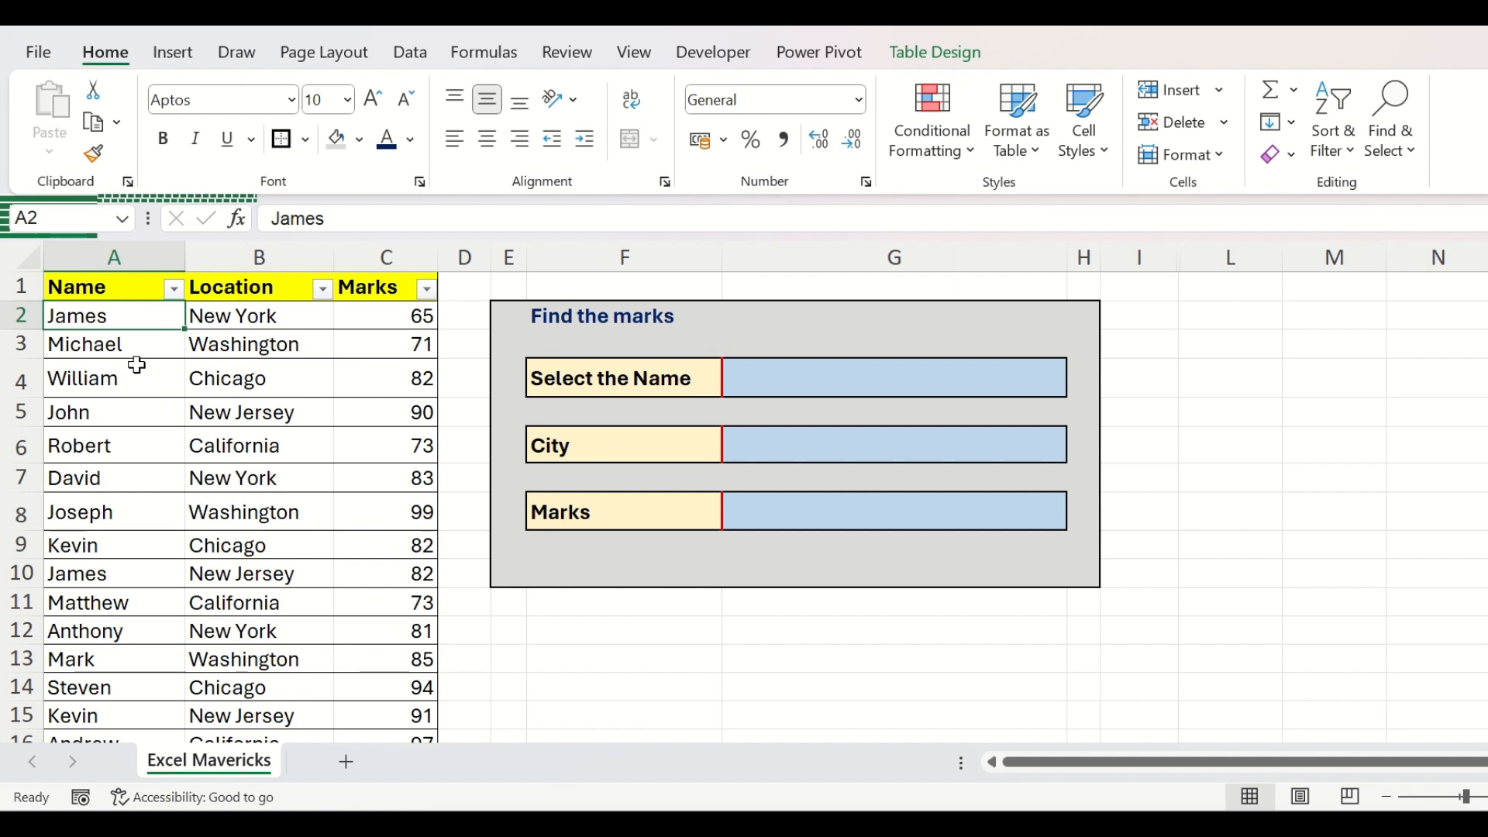
Filter the Name column to one student's first name using the filter search
{"action": "left_click", "coordinate": [137, 365]}
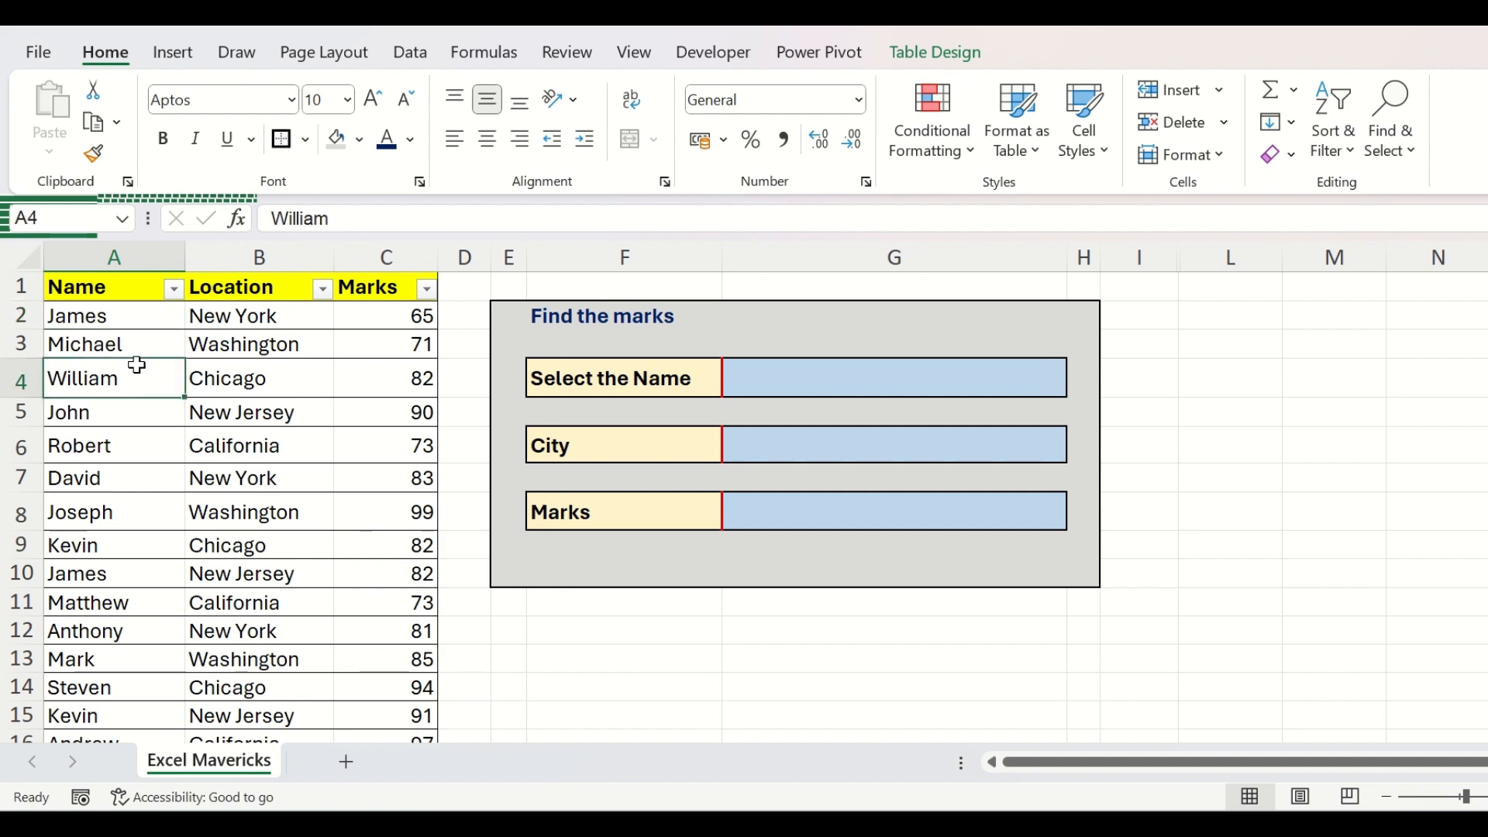
{"action": "left_click", "coordinate": [270, 349]}
{"action": "scroll", "coordinate": [282, 464], "scroll_direction": "down", "scroll_amount": 2}
{"action": "scroll", "coordinate": [287, 434], "scroll_direction": "up", "scroll_amount": 2}
{"action": "left_click", "coordinate": [175, 290]}
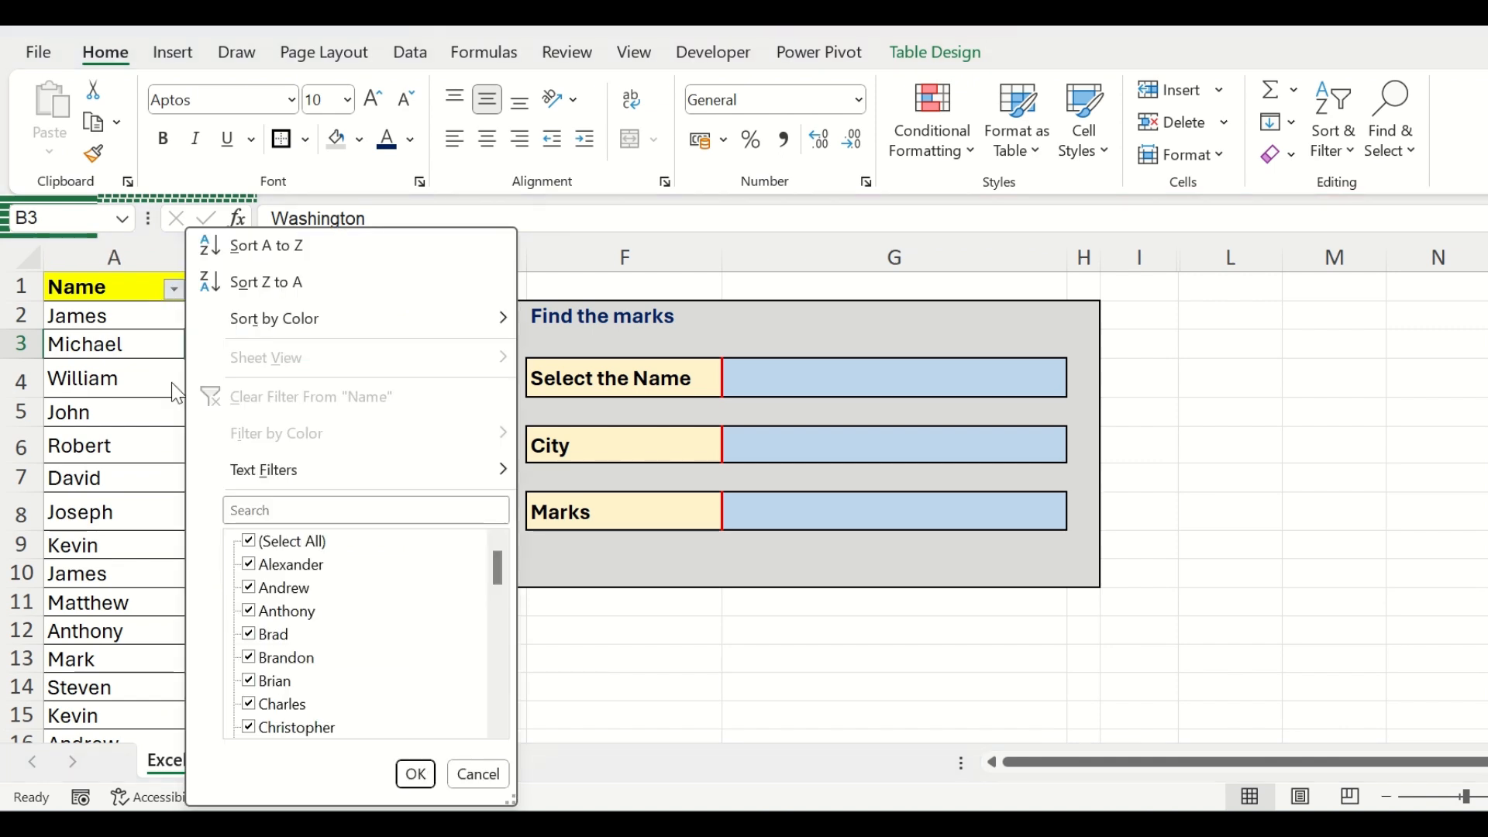
{"action": "left_click", "coordinate": [323, 511]}
{"action": "type", "text": "jame"}
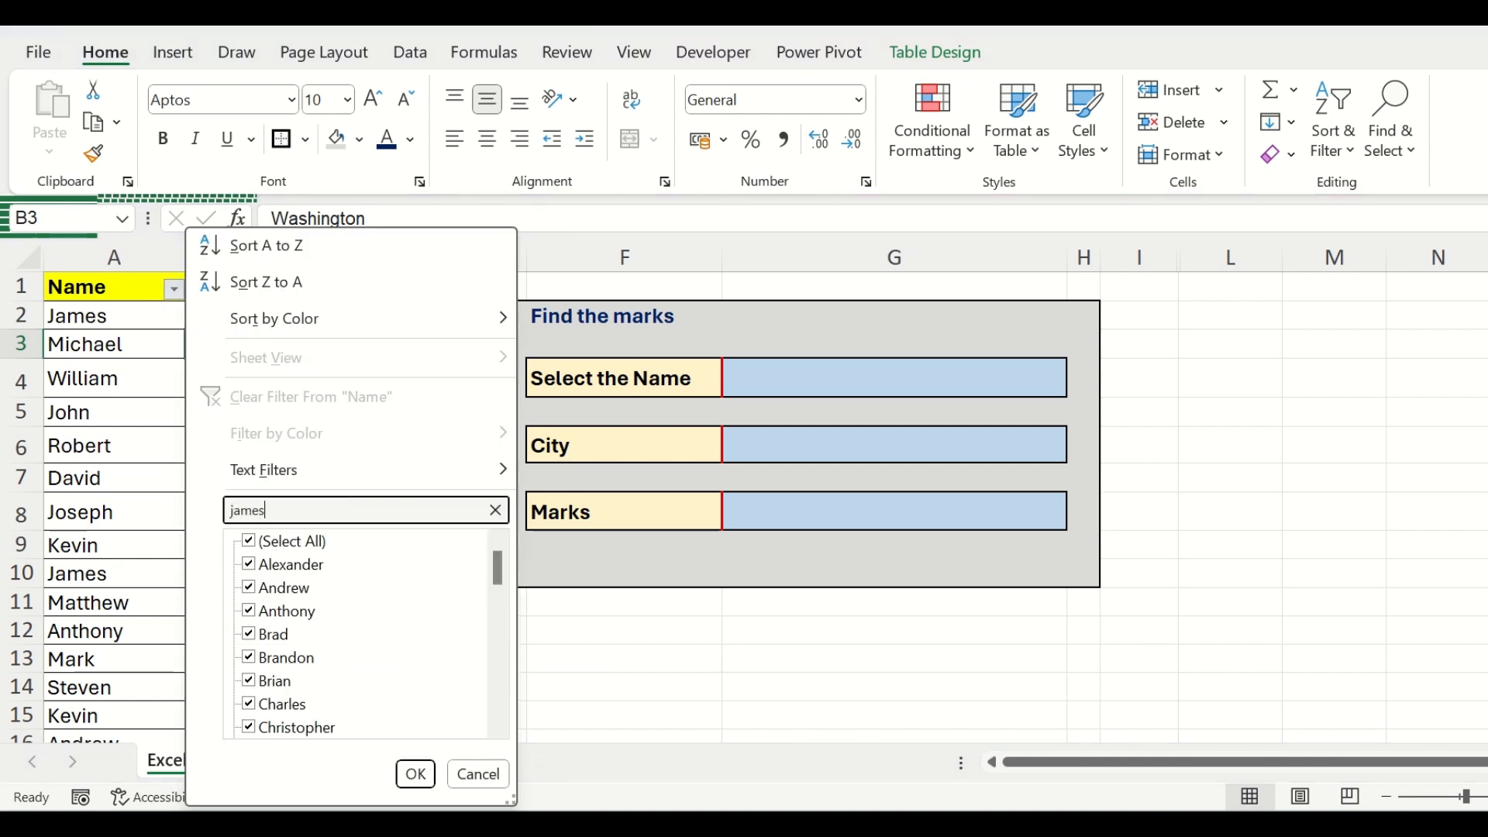
{"action": "type", "text": "s"}
{"action": "key", "text": "Return"}
Check each location in the filtered student's rows and clear the filter from the Name column
{"action": "left_click", "coordinate": [286, 428]}
{"action": "left_click_drag", "start_coordinate": [124, 319], "coordinate": [122, 399]}
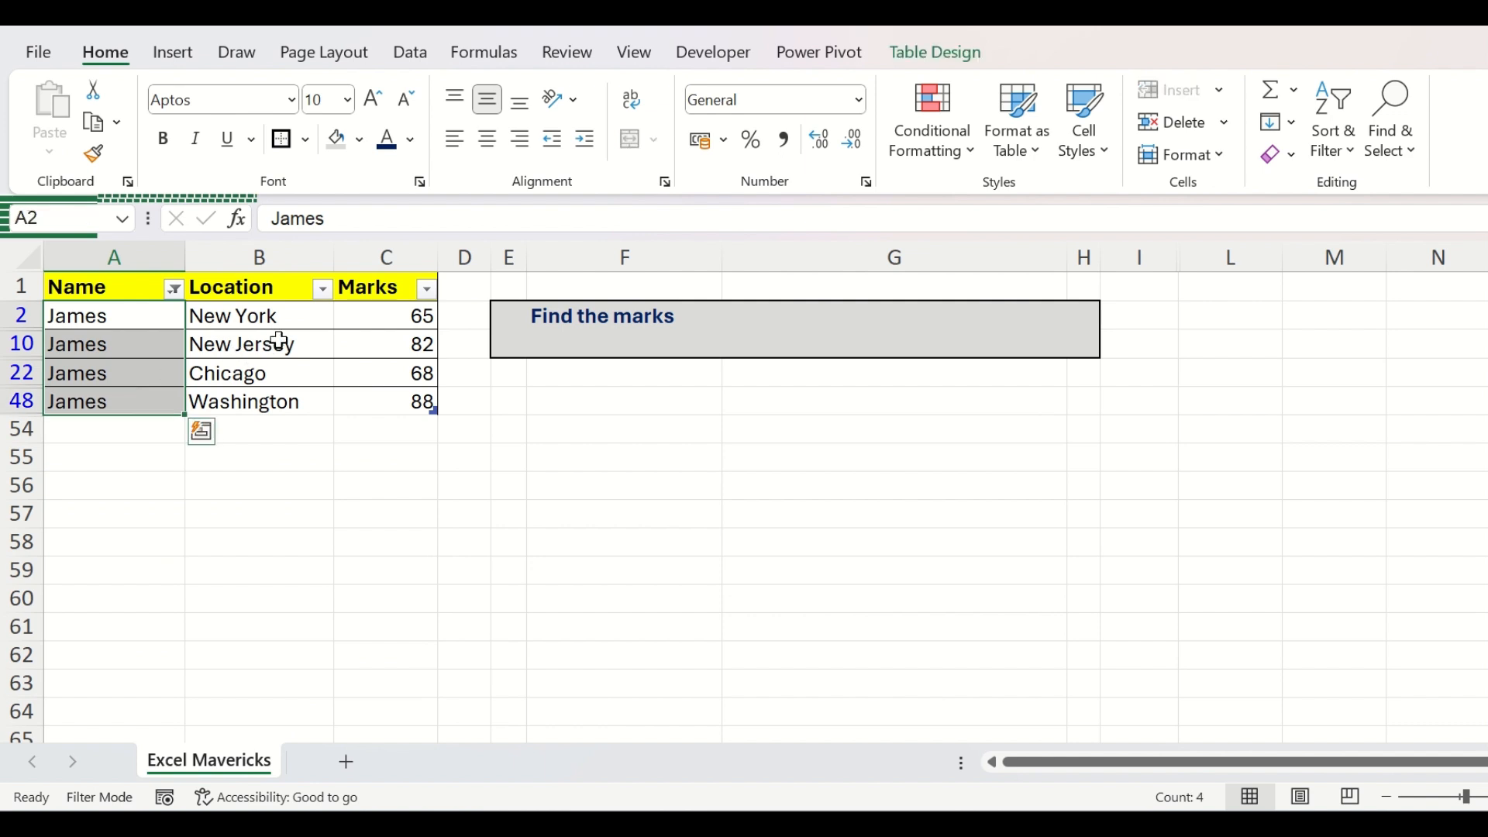
{"action": "left_click", "coordinate": [308, 316]}
{"action": "left_click", "coordinate": [309, 345]}
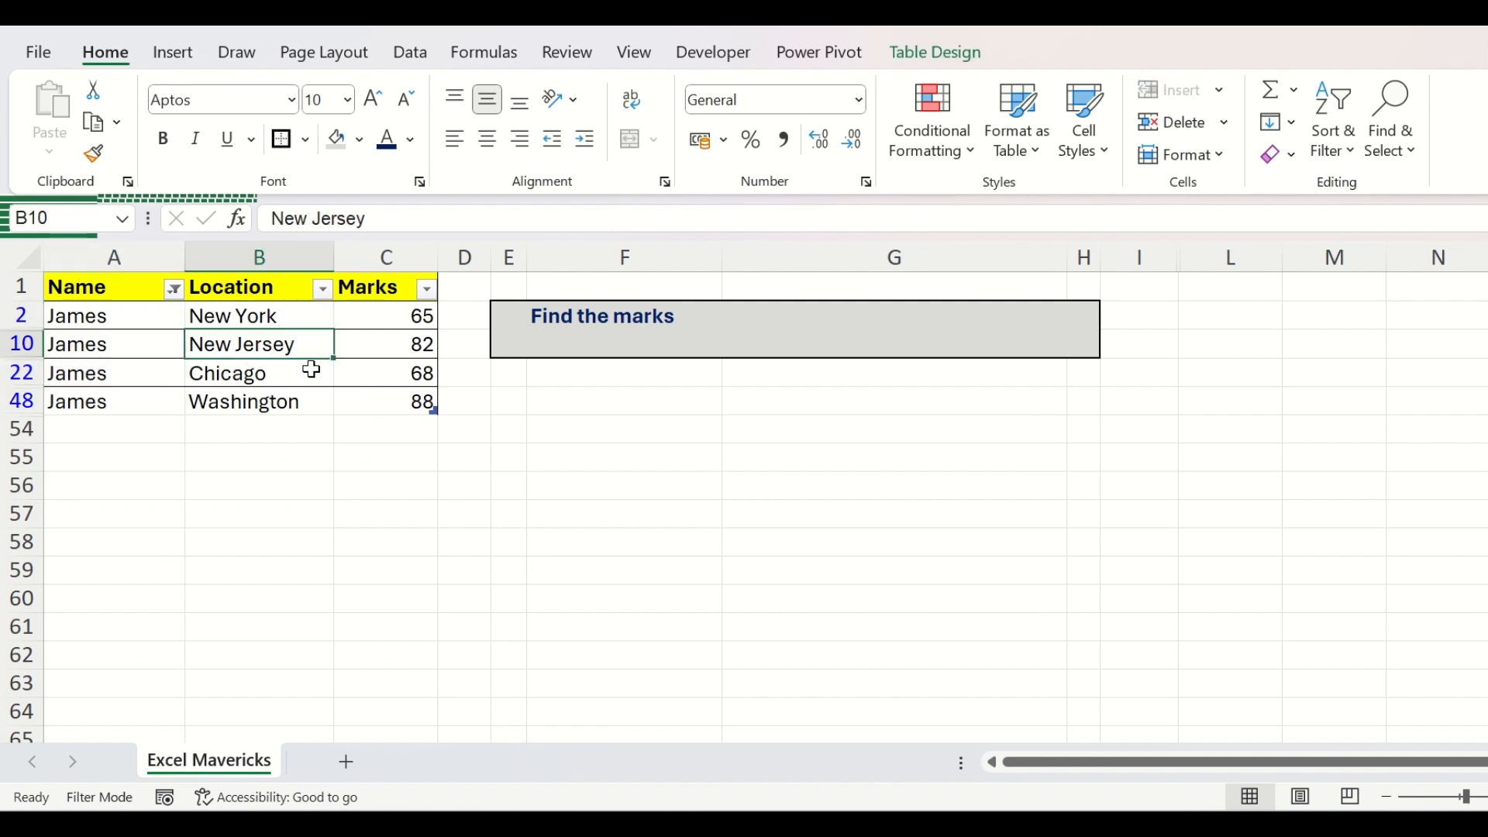
{"action": "left_click", "coordinate": [309, 375]}
{"action": "left_click", "coordinate": [309, 401]}
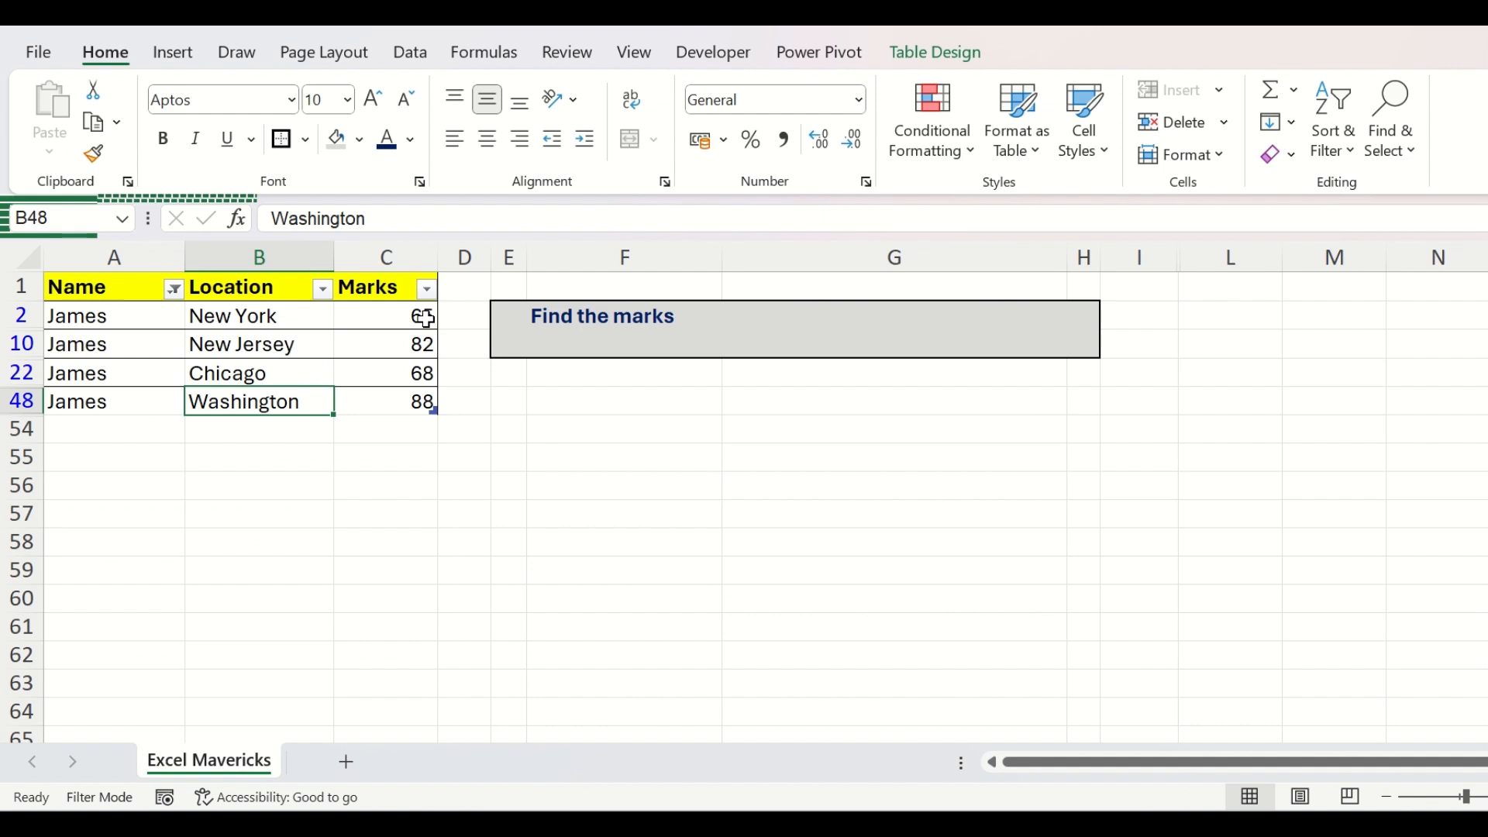
{"action": "left_click", "coordinate": [174, 289]}
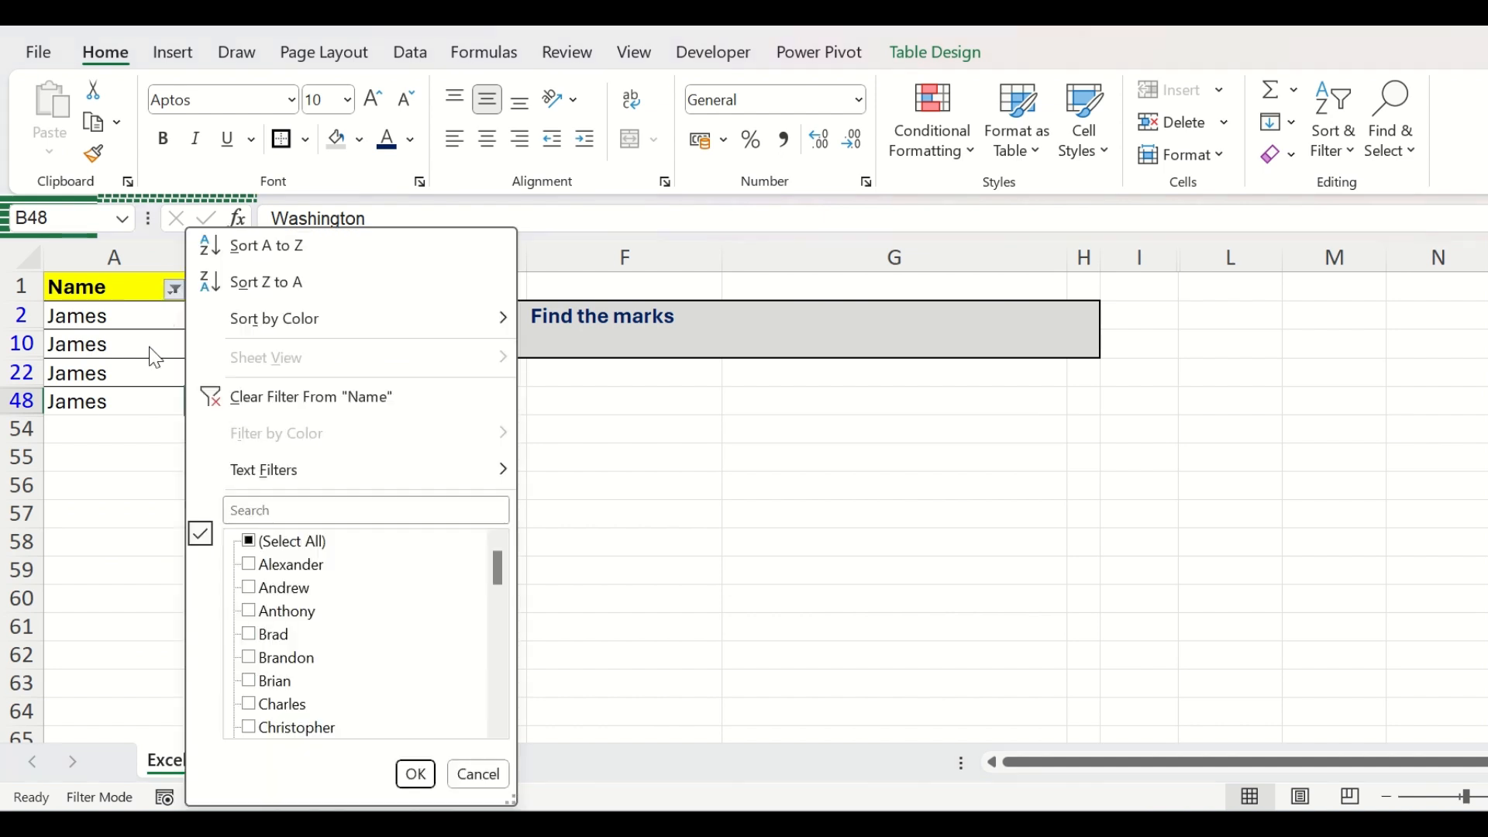
{"action": "left_click", "coordinate": [271, 399]}
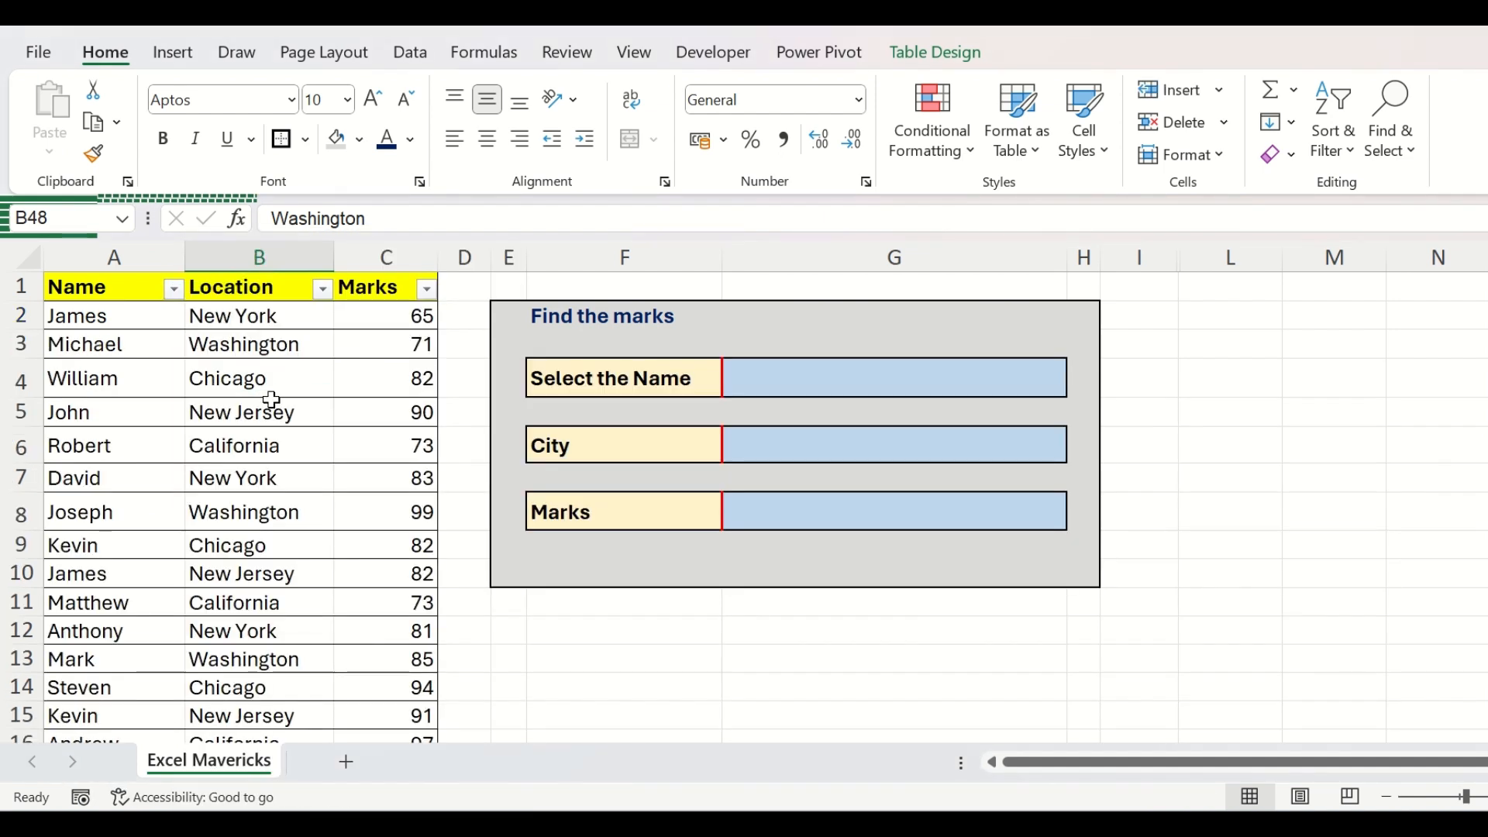
In the Find the marks form, pick the student's name from the searchable list and set the City to New Jersey
{"action": "left_click", "coordinate": [994, 379]}
{"action": "type", "text": "ja"}
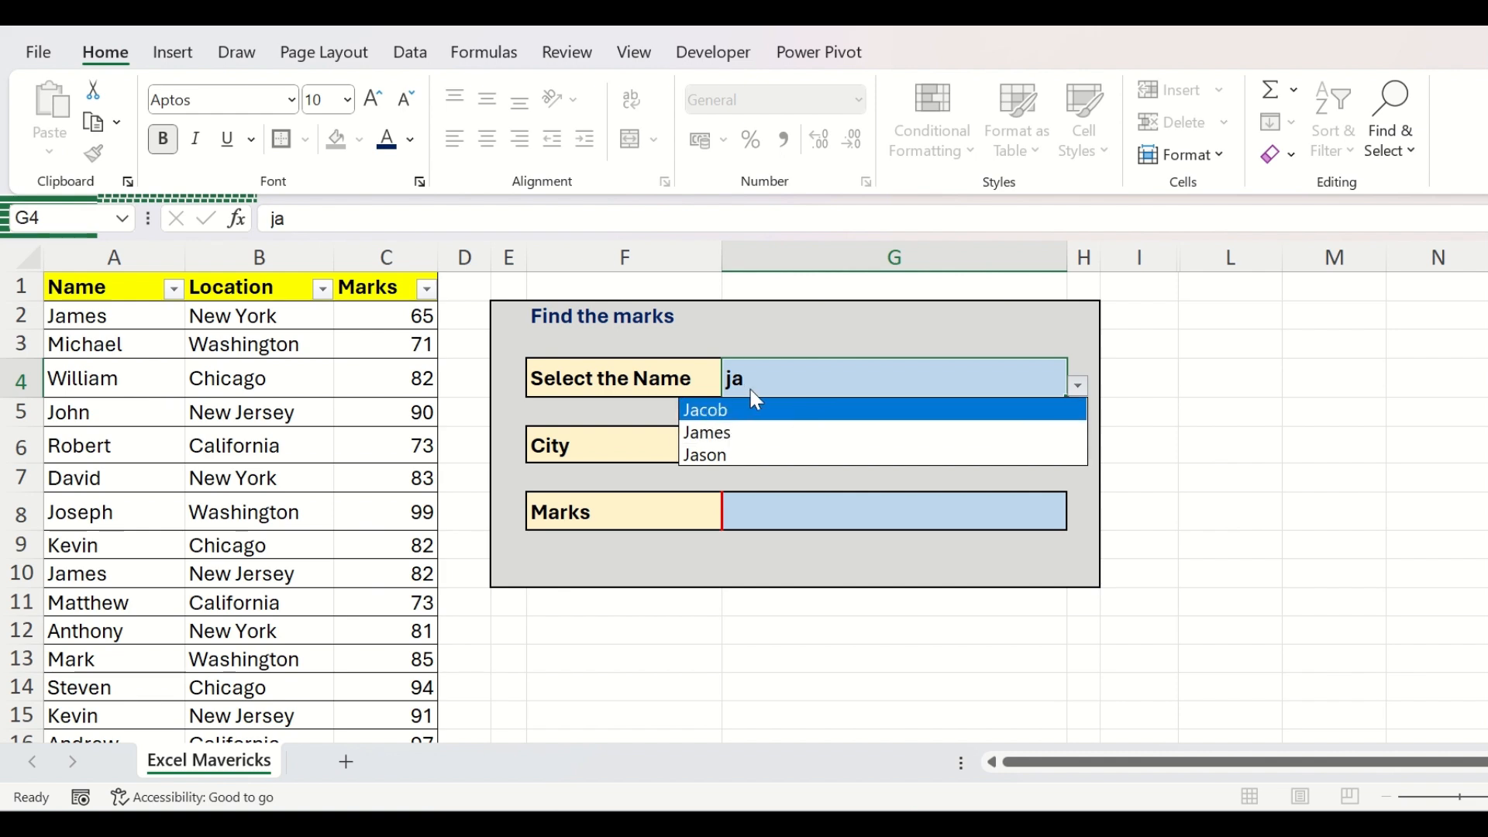
{"action": "left_click", "coordinate": [810, 439]}
{"action": "left_click", "coordinate": [965, 443]}
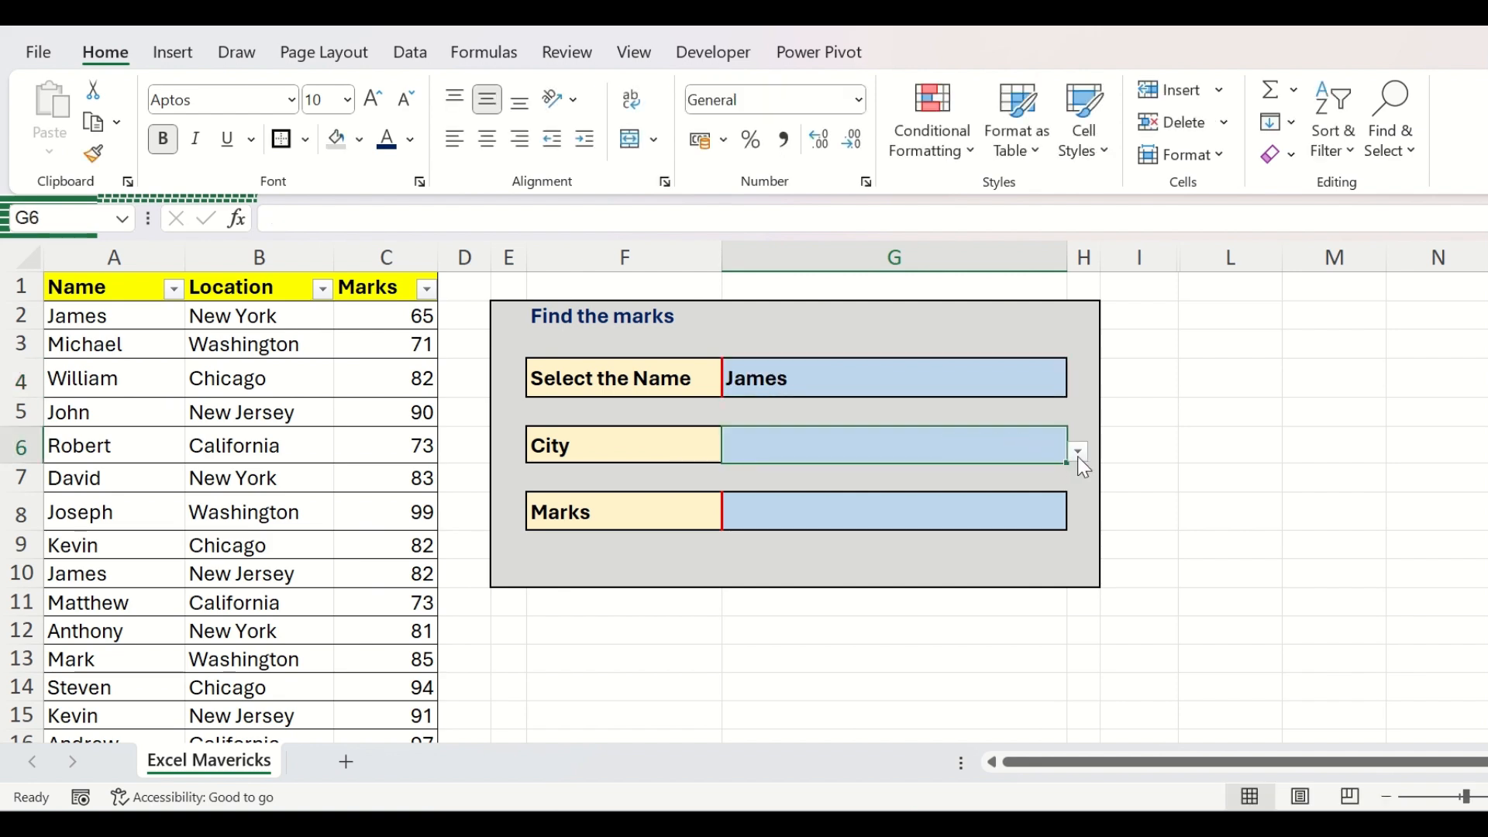
{"action": "left_click", "coordinate": [1079, 453]}
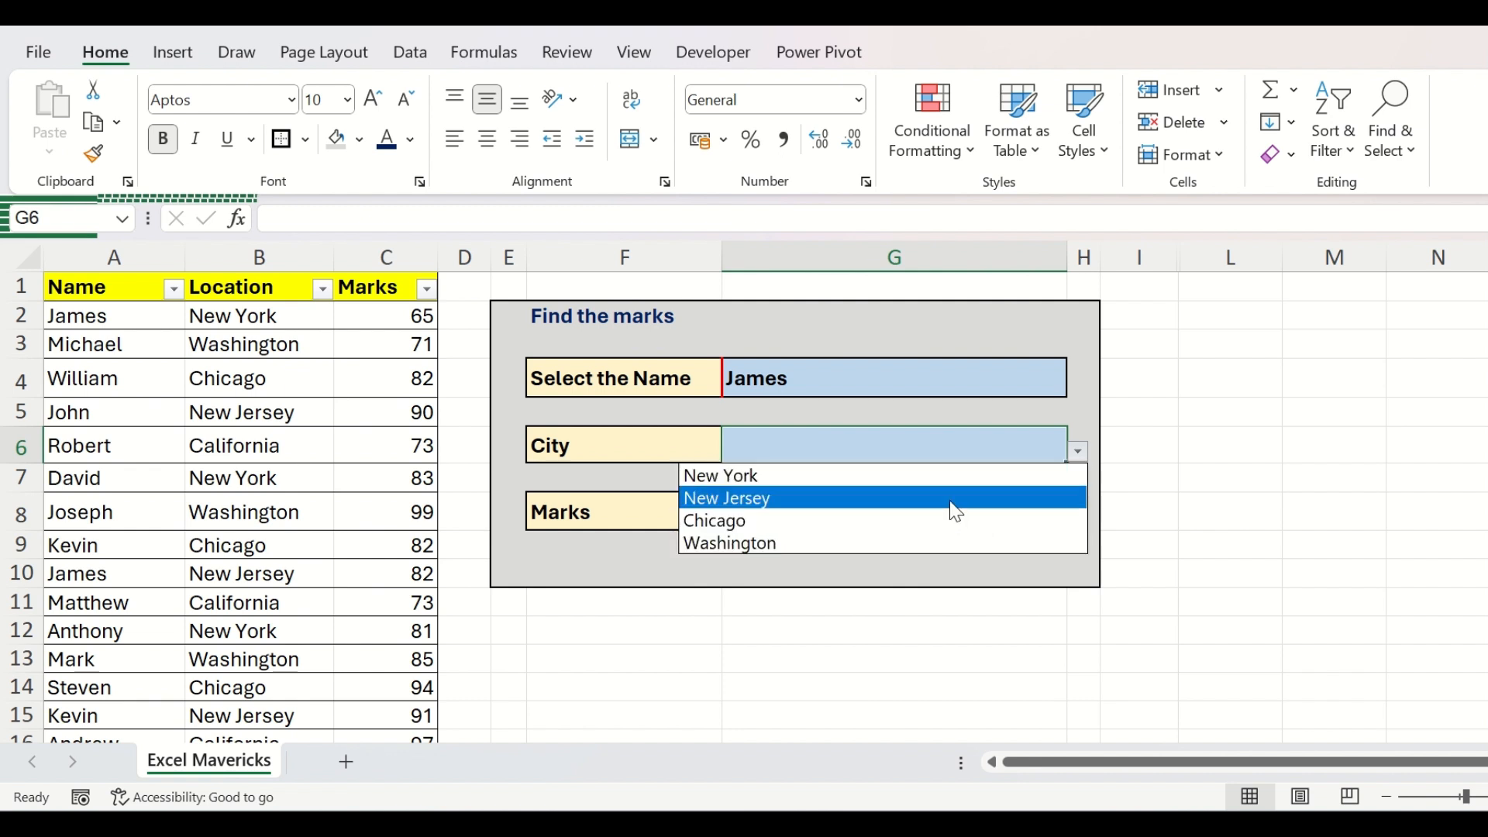
{"action": "left_click", "coordinate": [955, 508]}
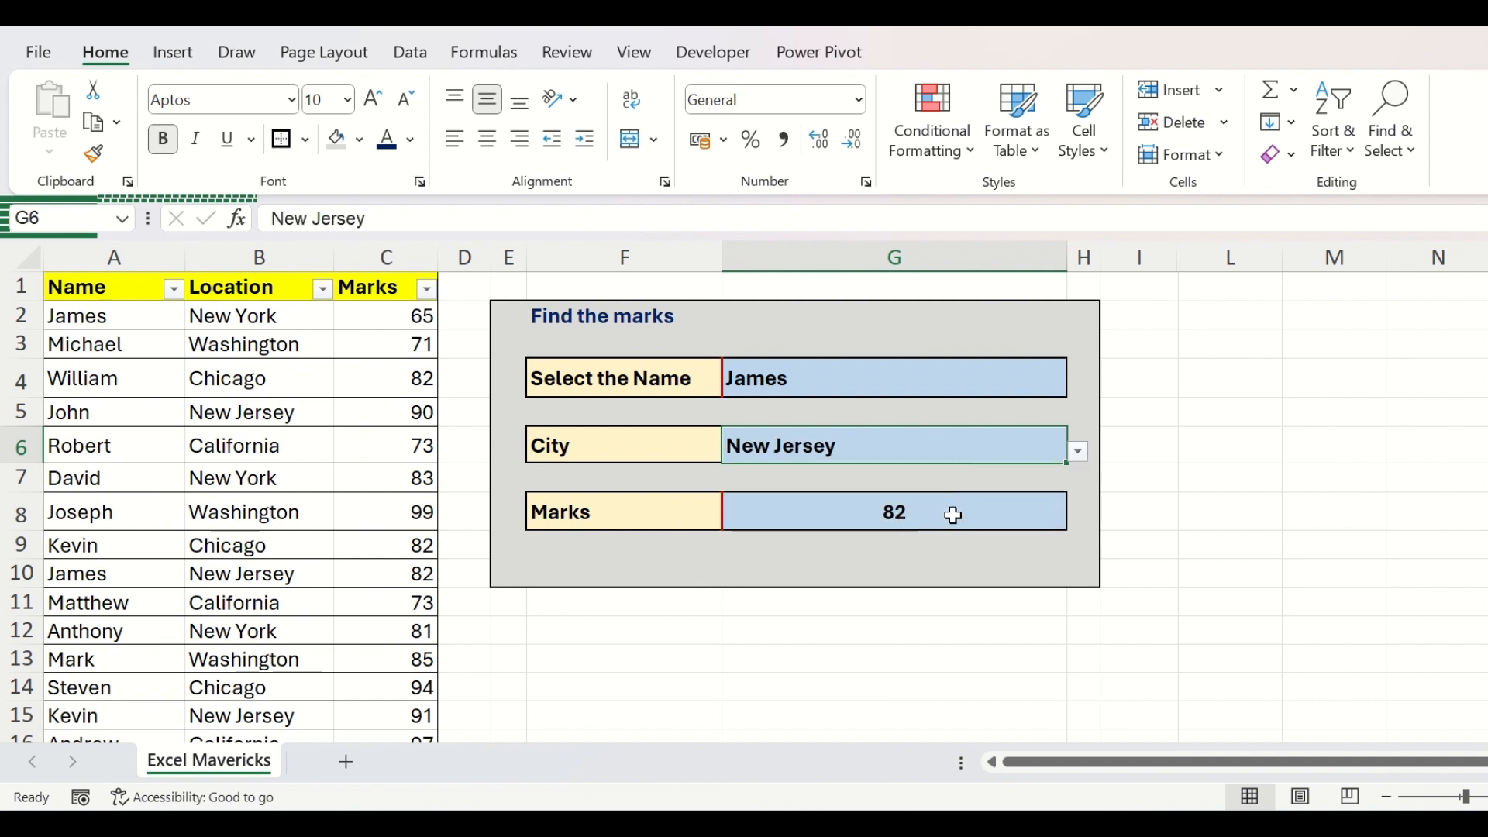
{"action": "left_click", "coordinate": [954, 515]}
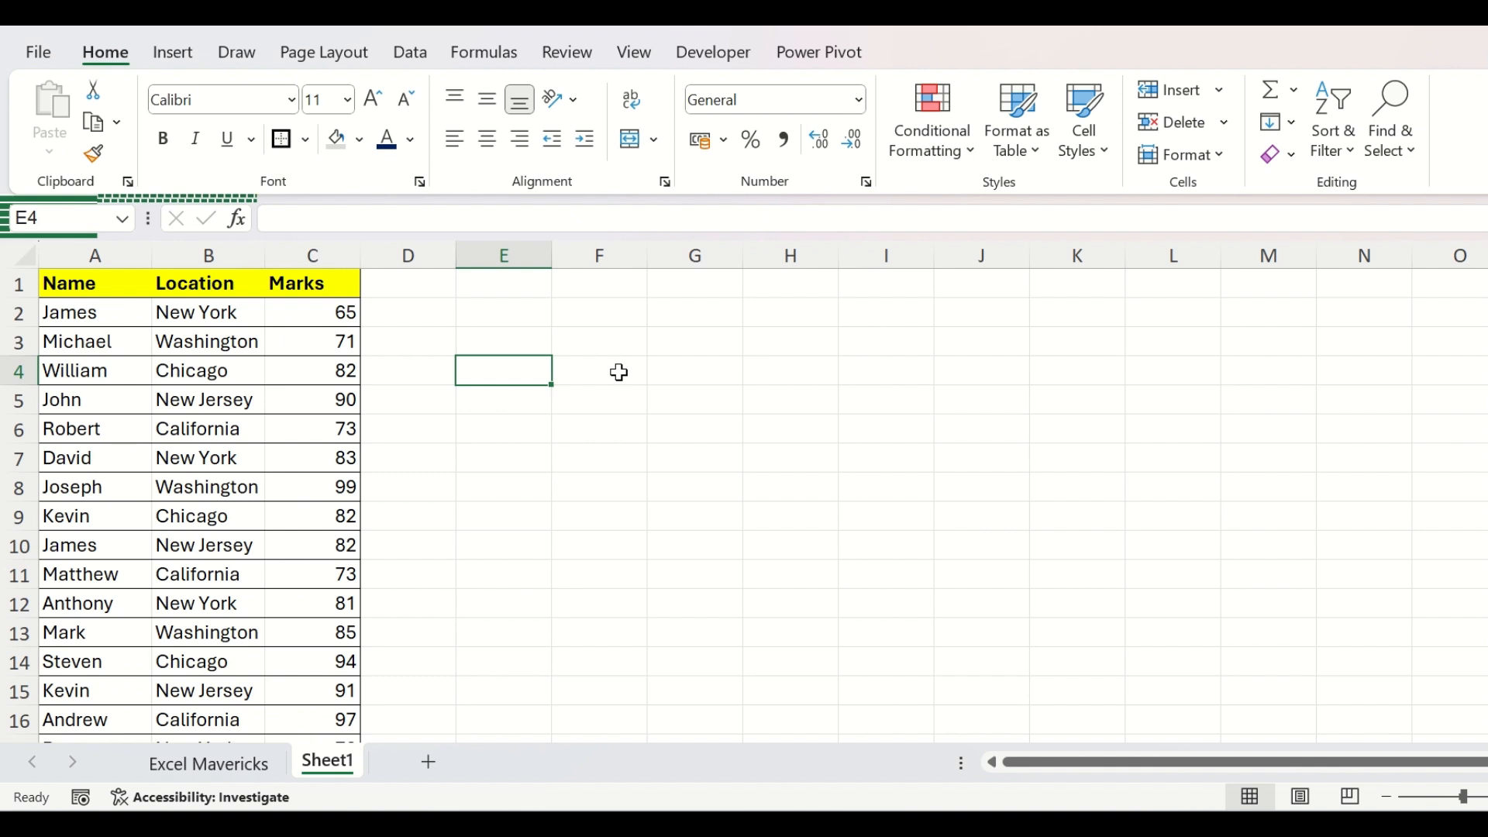
On Sheet1, enter the labels Name of the Student, City Name and Marks Obtained in E4, E6 and E8, and autofit column E
{"action": "type", "text": "Name of the Student"}
{"action": "key", "text": "Return"}
{"action": "key", "text": "Return"}
{"action": "type", "text": "City Name"}
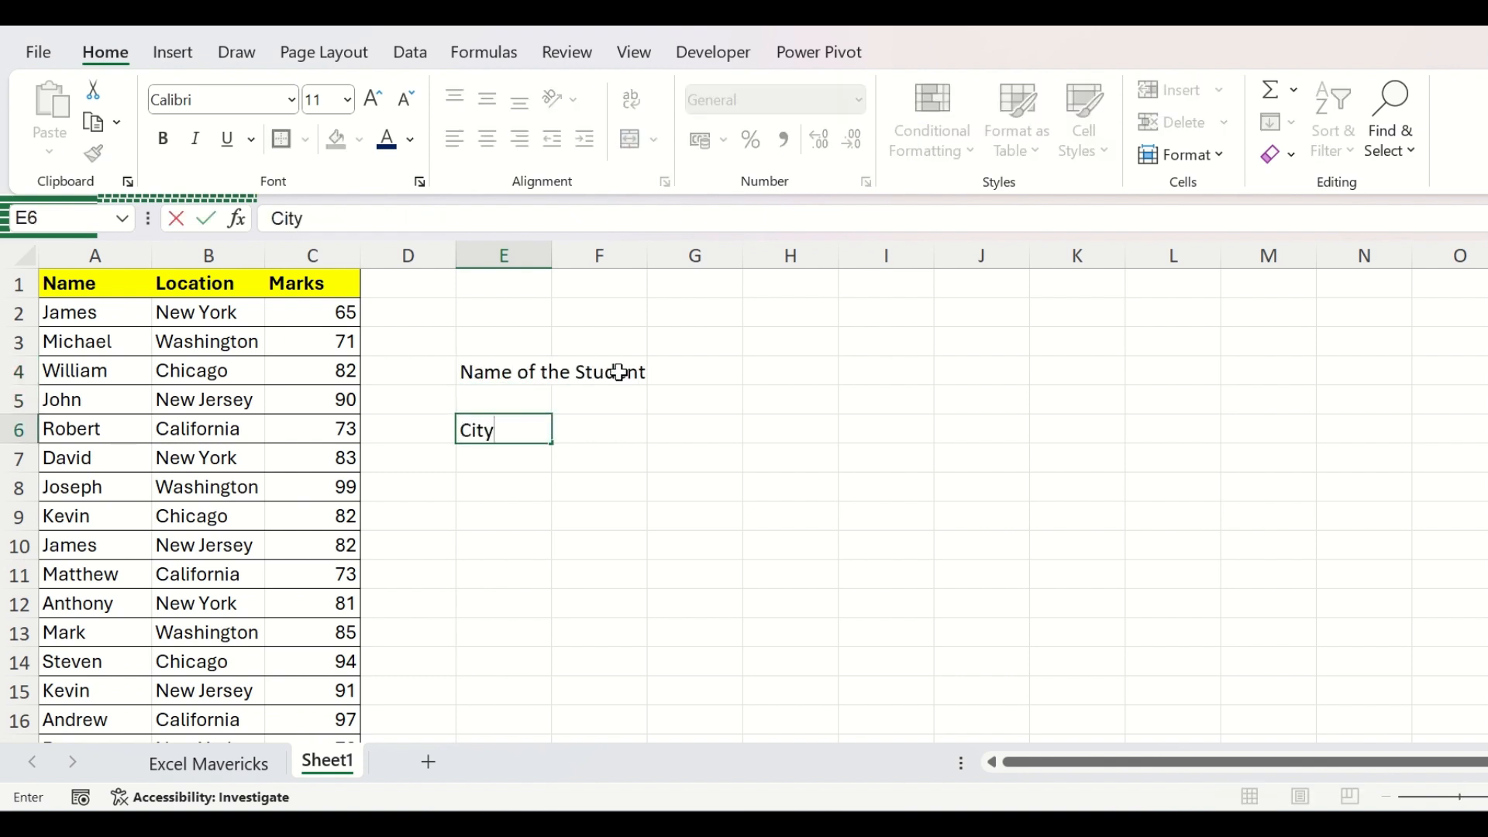
{"action": "key", "text": "Return"}
{"action": "key", "text": "Return"}
{"action": "type", "text": "Marks Obtained"}
{"action": "key", "text": "Return"}
{"action": "double_click", "coordinate": [552, 255]}
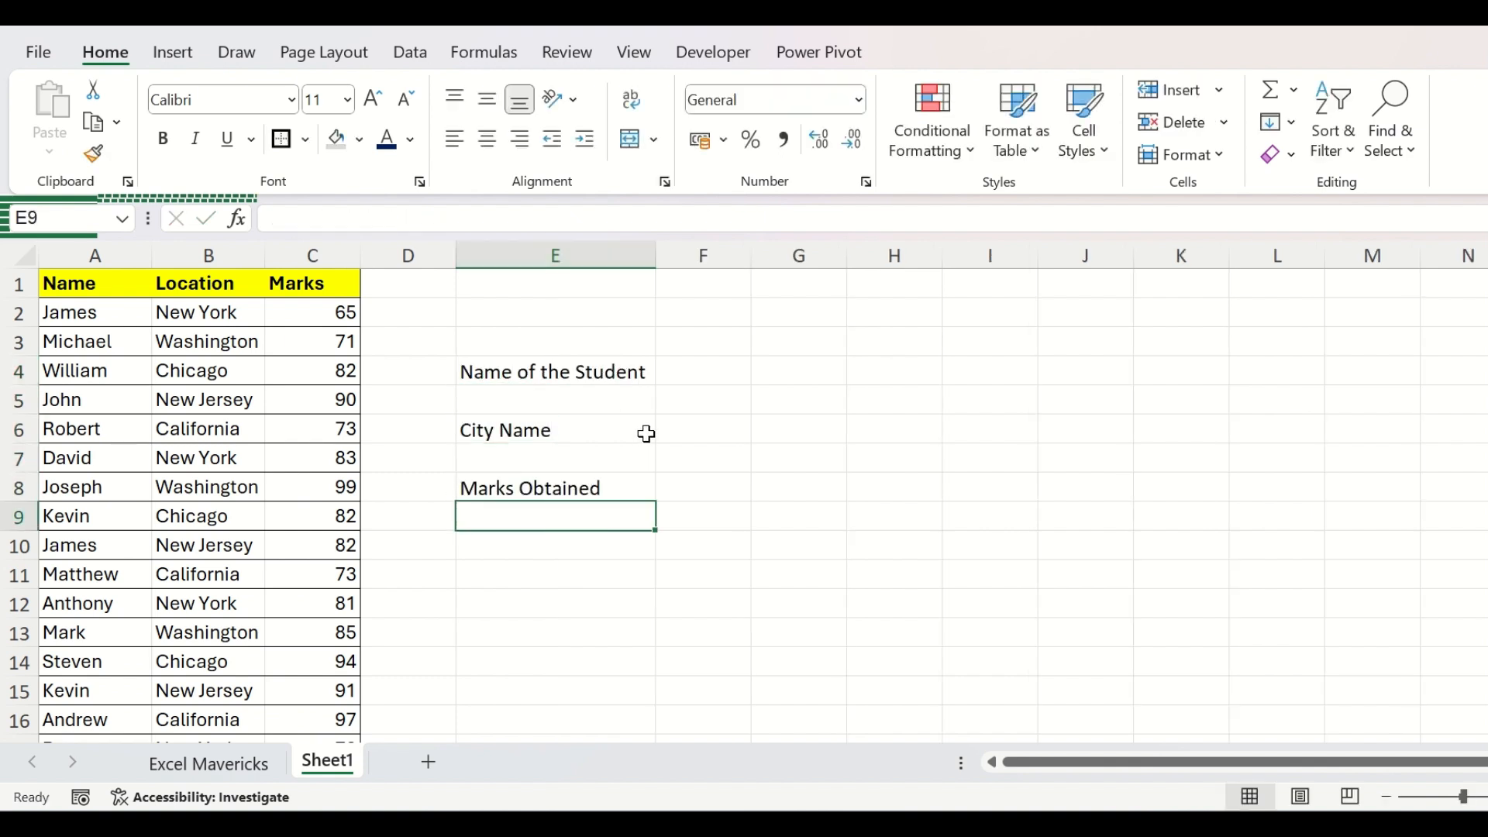
Enter the title Search Data in E2 and insert a blank column before the labels
{"action": "left_click", "coordinate": [620, 312]}
{"action": "type", "text": "Search Data"}
{"action": "key", "text": "Return"}
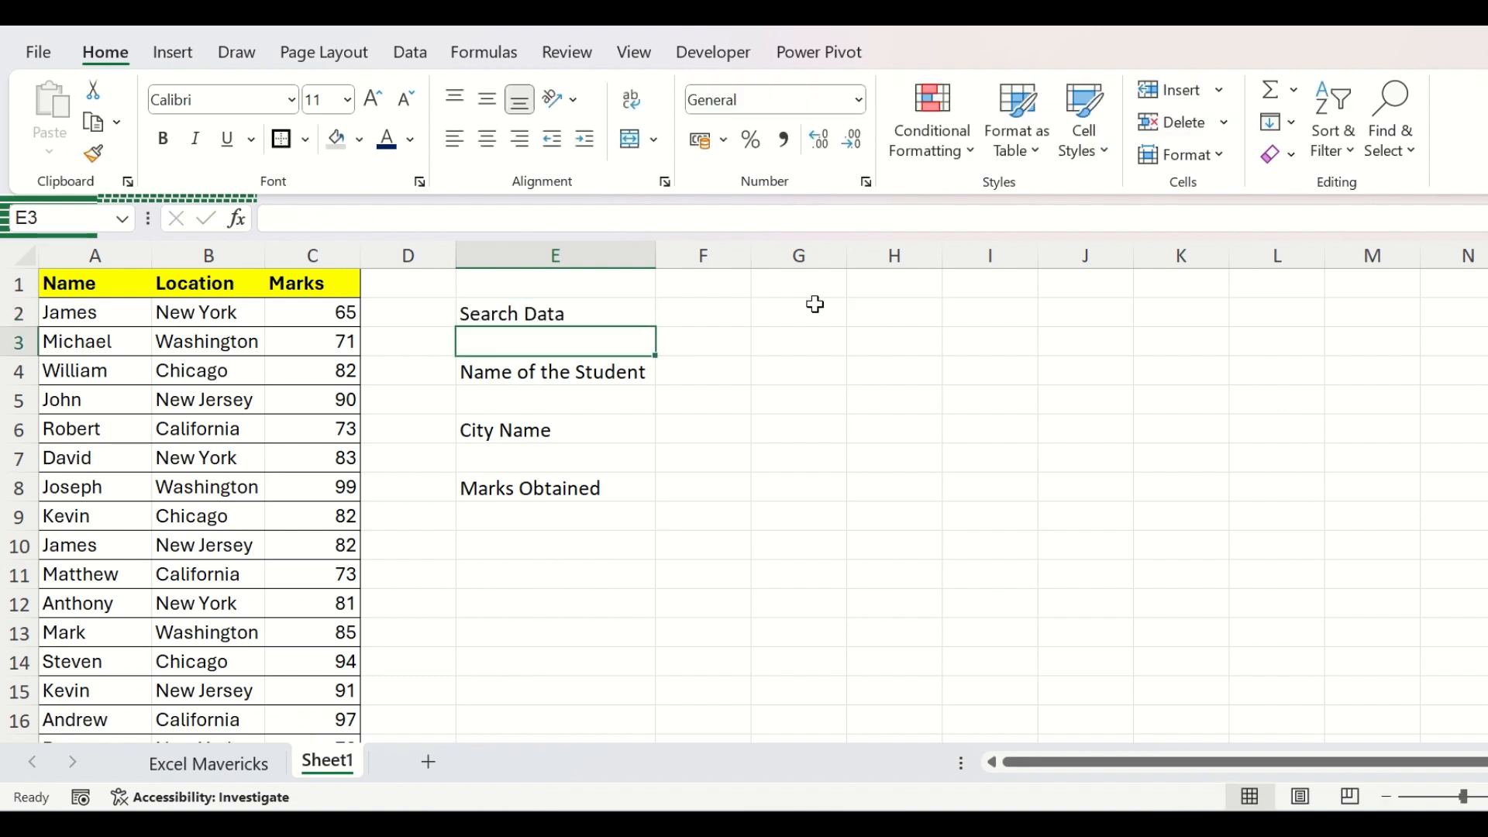
{"action": "right_click", "coordinate": [485, 255]}
{"action": "left_click", "coordinate": [547, 513]}
Fill the form area E2:H10 with light gold inside an outer border and widen column G
{"action": "left_click_drag", "start_coordinate": [488, 314], "coordinate": [903, 545]}
{"action": "left_click", "coordinate": [338, 139]}
{"action": "left_click", "coordinate": [768, 430]}
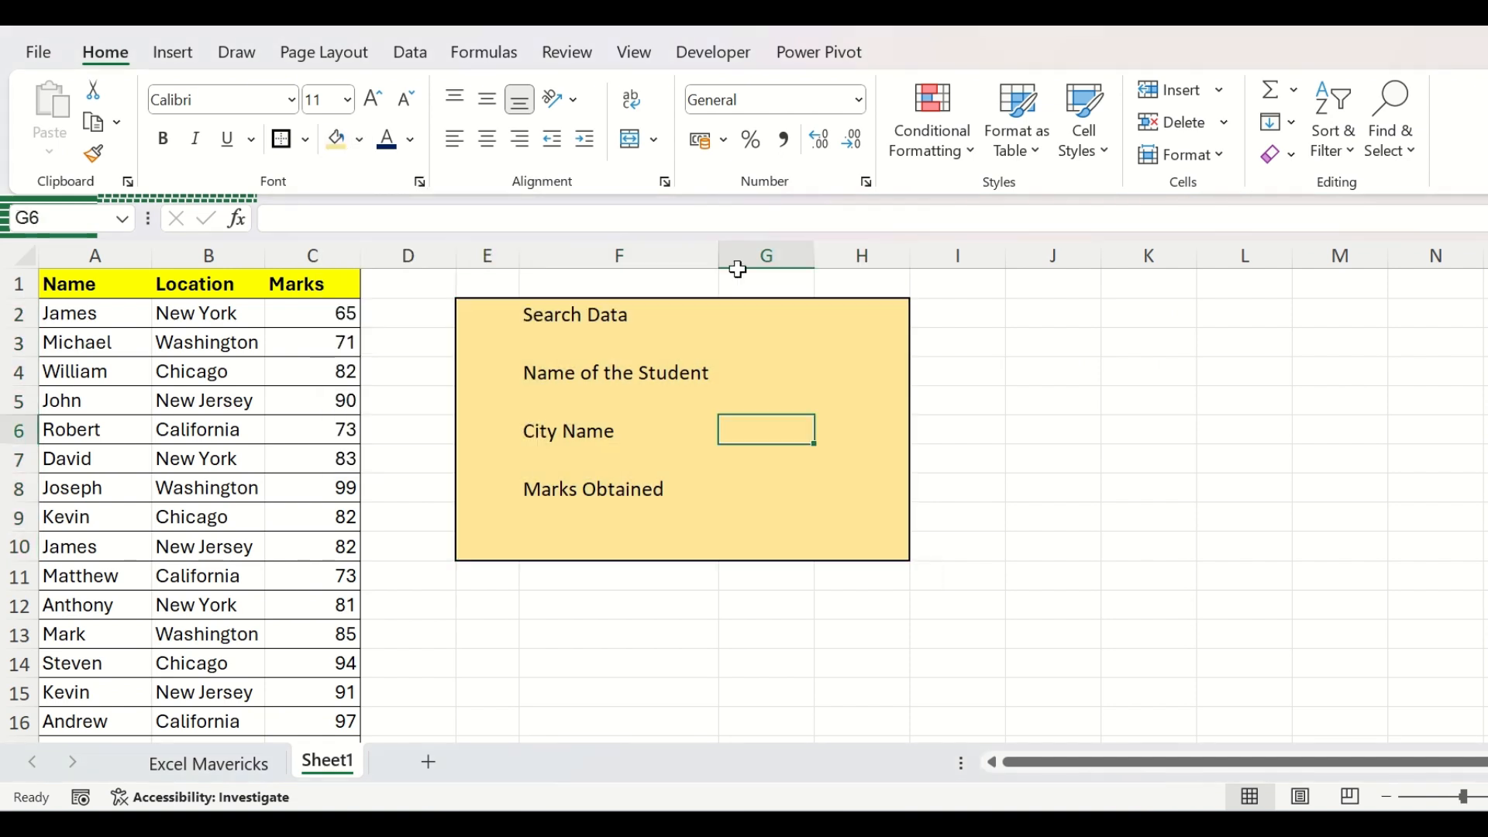
{"action": "left_click_drag", "start_coordinate": [816, 256], "coordinate": [989, 256]}
Fill the three label cells F4, F6 and F8 with light grey
{"action": "left_click", "coordinate": [604, 372]}
{"action": "left_click", "coordinate": [589, 431], "text": "ctrl"}
{"action": "left_click", "coordinate": [589, 489], "text": "ctrl"}
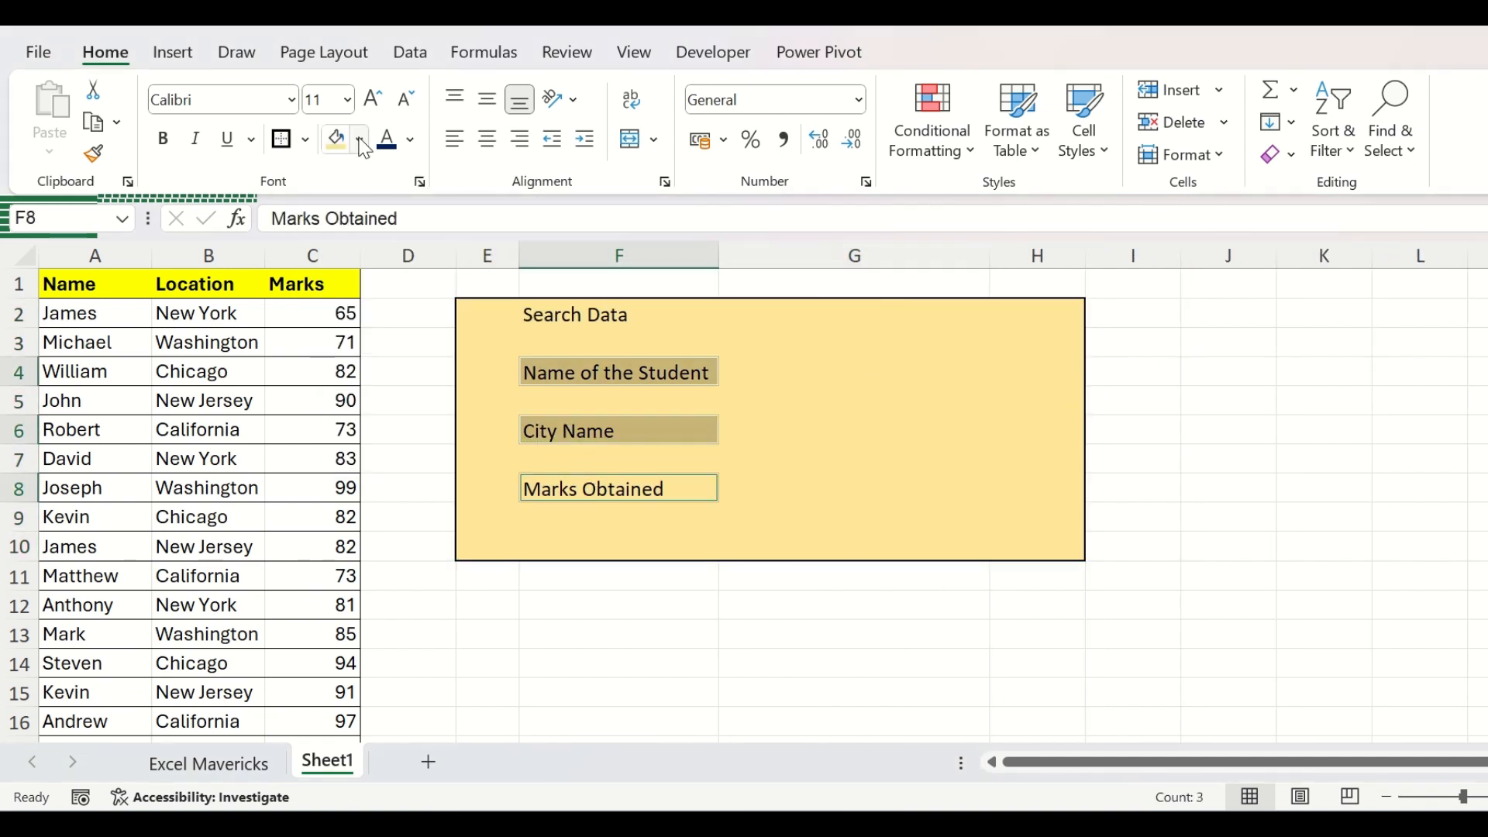
{"action": "left_click", "coordinate": [359, 139]}
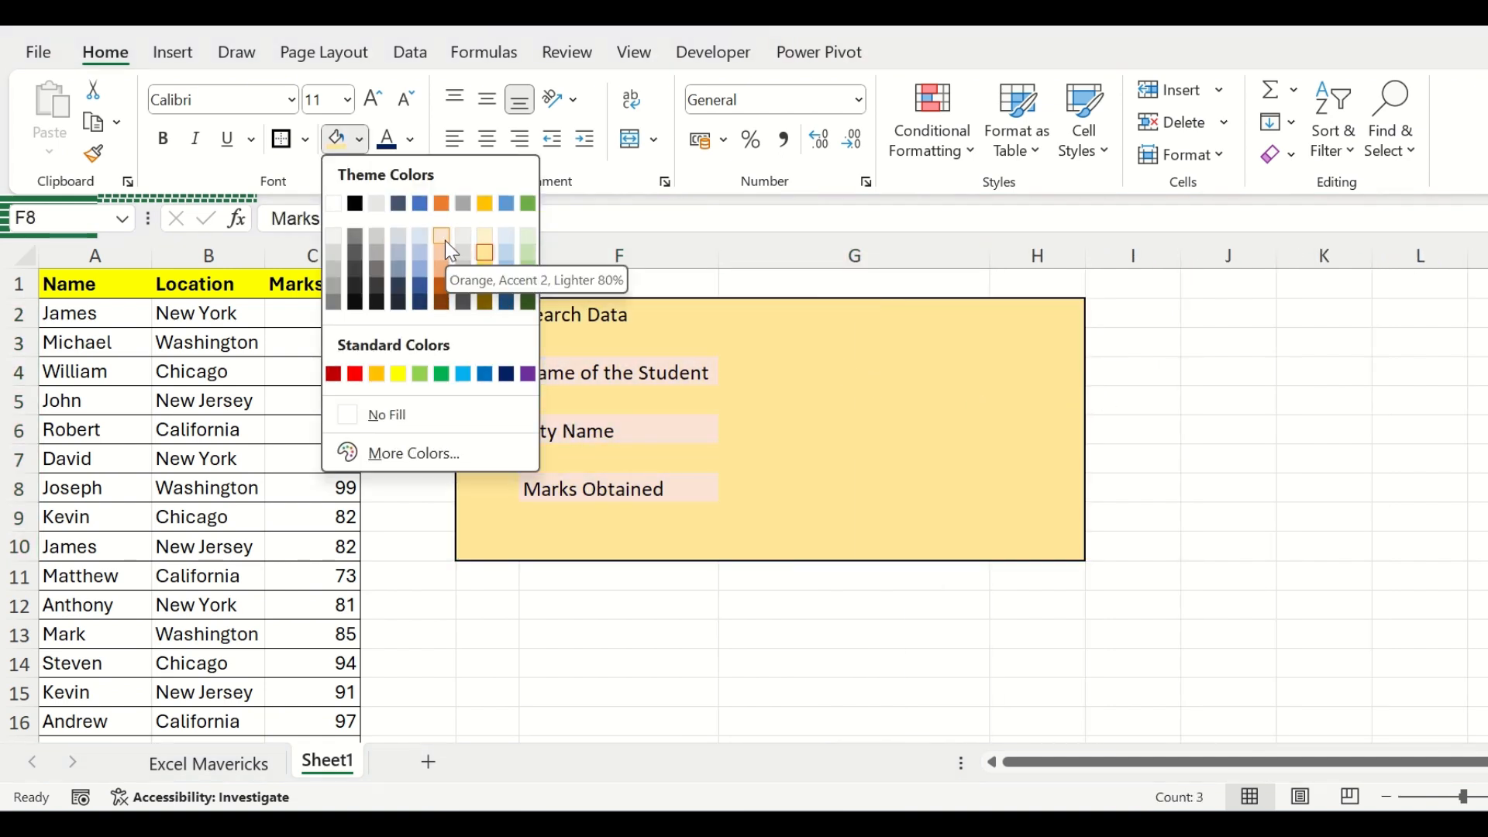
{"action": "left_click", "coordinate": [464, 264]}
Change the whole sheet's font to Aptos and make the Search Data title bold dark blue
{"action": "left_click", "coordinate": [23, 255]}
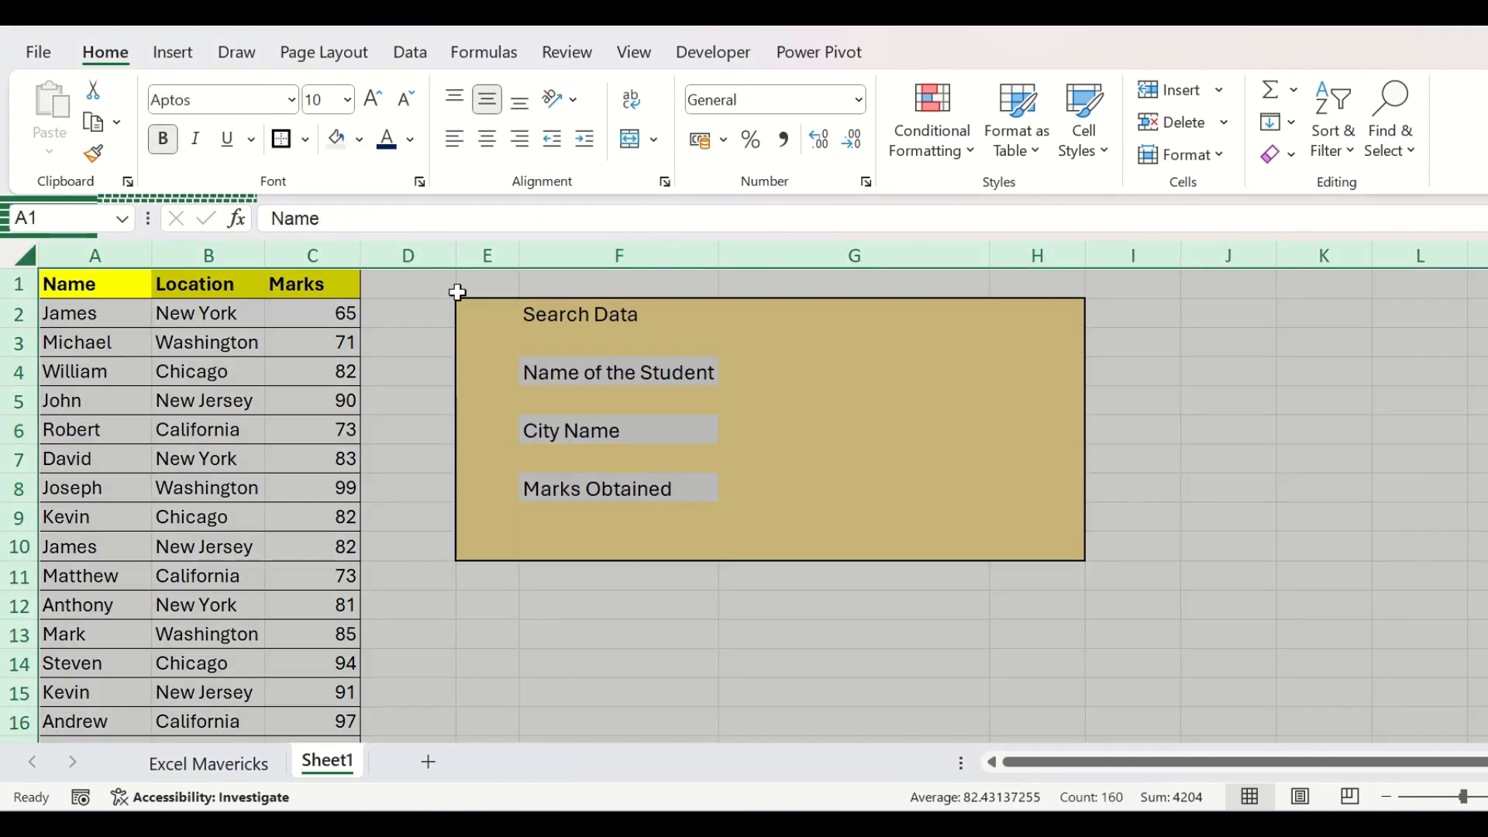
{"action": "left_click", "coordinate": [573, 315]}
{"action": "left_click", "coordinate": [163, 138]}
Add an outside border to each of the input cells G4, G6 and G8
{"action": "left_click", "coordinate": [852, 373]}
{"action": "left_click", "coordinate": [287, 139]}
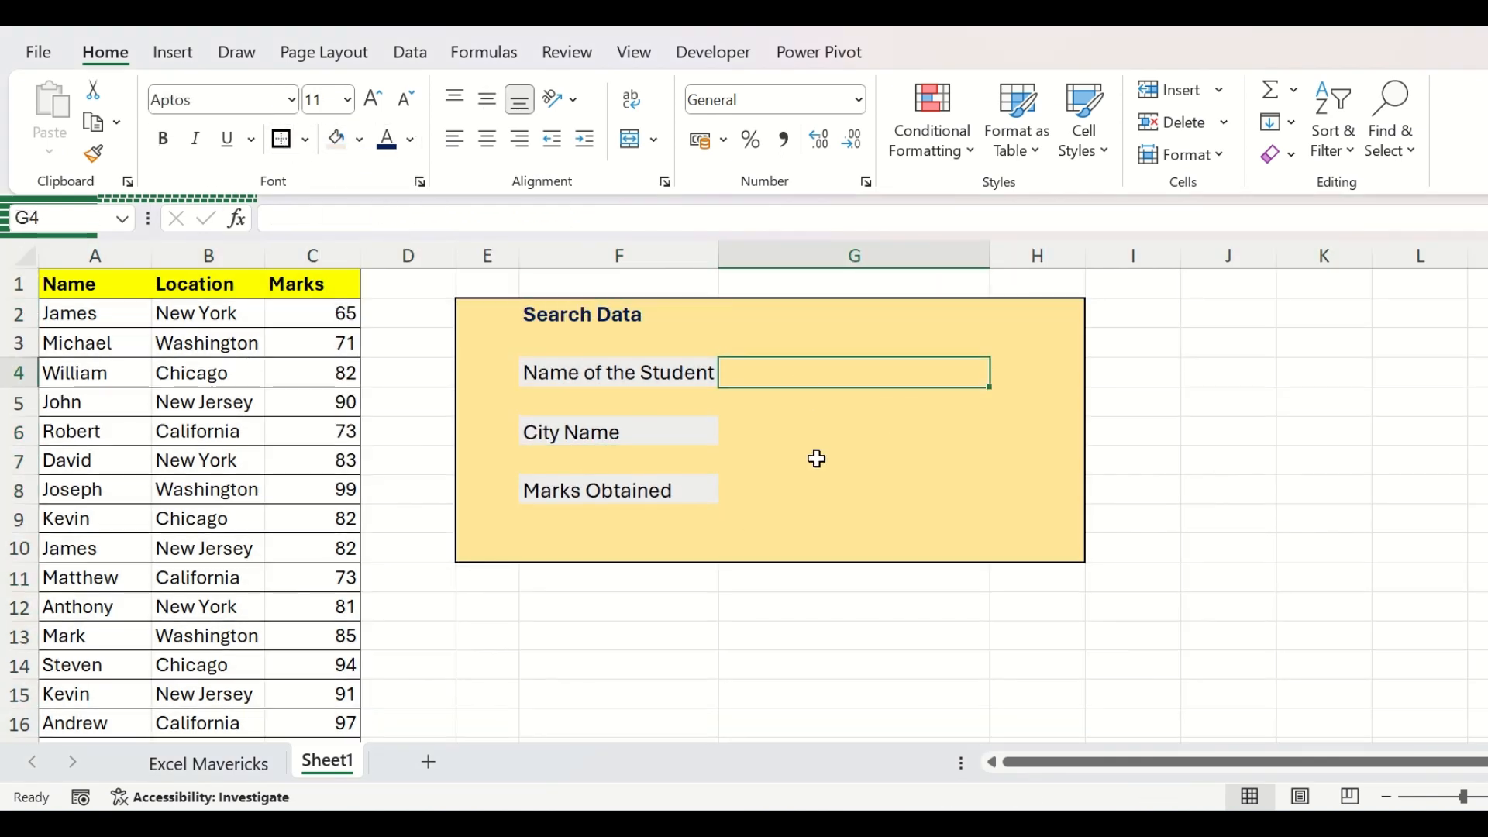
{"action": "left_click", "coordinate": [860, 431]}
{"action": "key", "text": "F4"}
{"action": "left_click", "coordinate": [780, 489]}
{"action": "key", "text": "F4"}
Fill the input cells G4, G6 and G8 with light blue
{"action": "left_click", "coordinate": [852, 373]}
{"action": "left_click", "coordinate": [853, 430], "text": "ctrl"}
{"action": "left_click", "coordinate": [811, 486], "text": "ctrl"}
{"action": "left_click", "coordinate": [359, 139]}
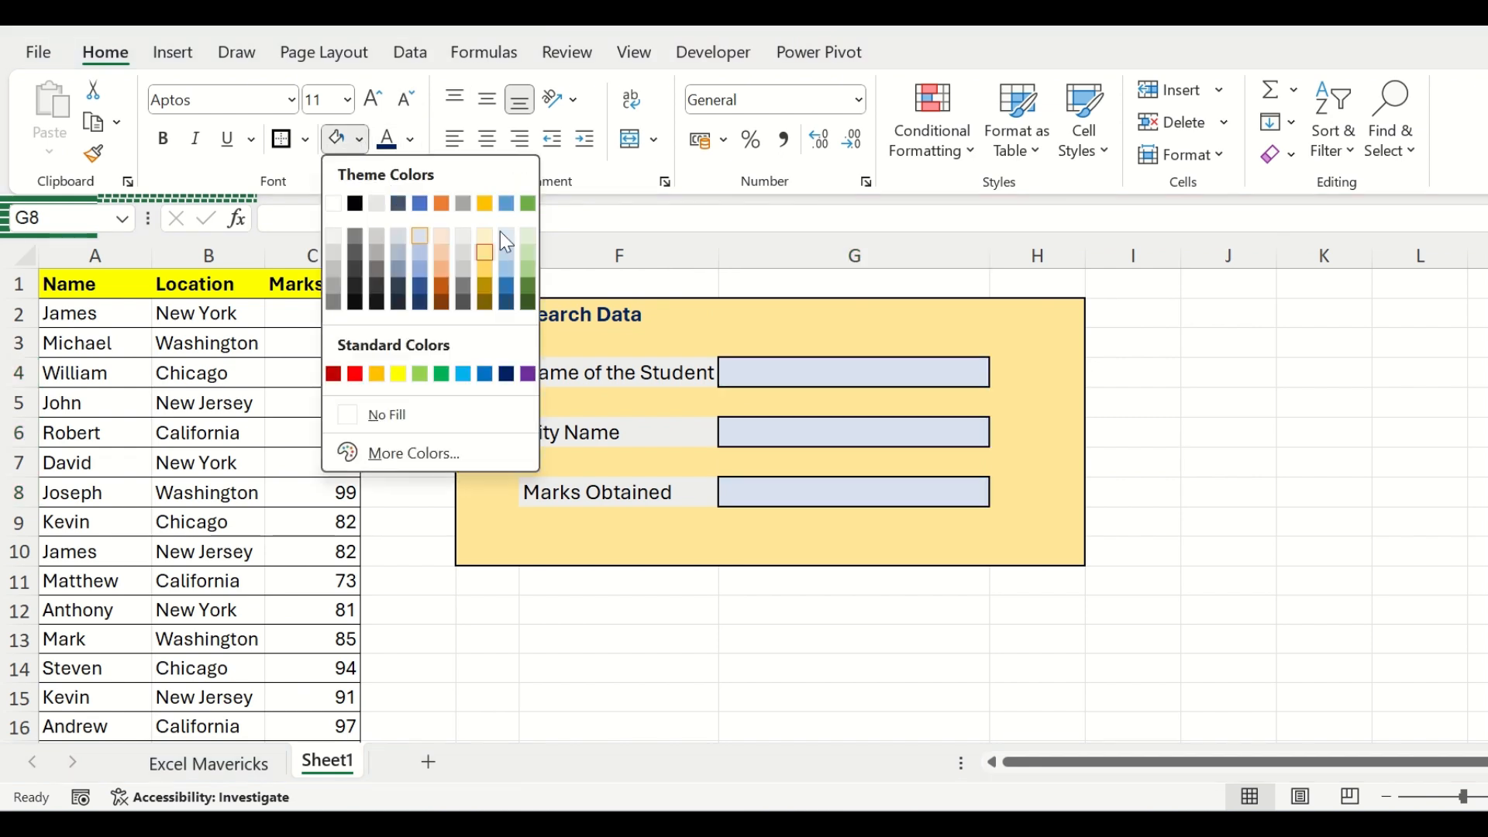
{"action": "left_click", "coordinate": [413, 244]}
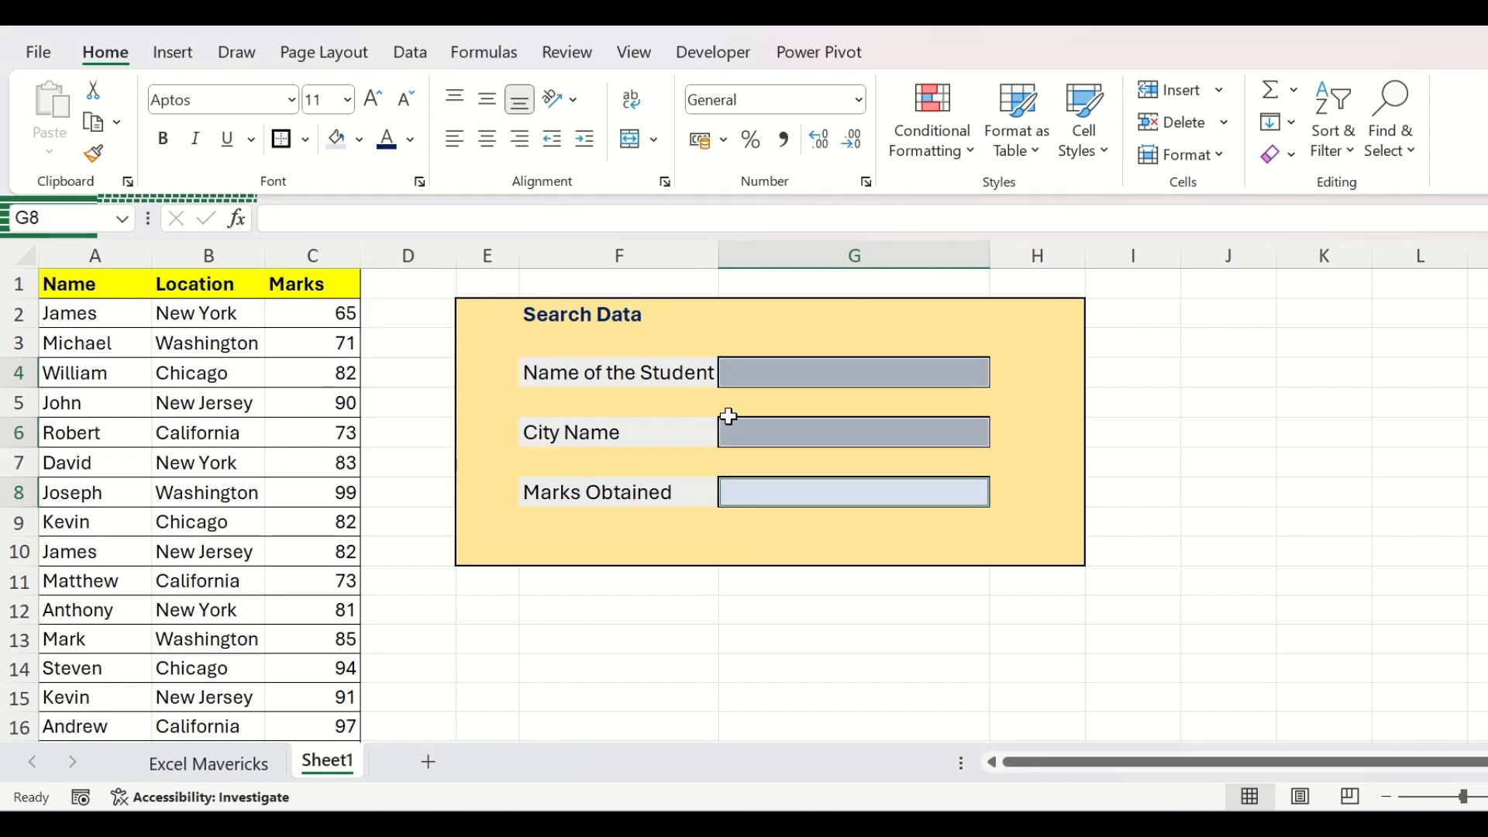
Give the label cells F4, F6 and F8 a dark blue fill and white text
{"action": "left_click", "coordinate": [627, 373]}
{"action": "left_click", "coordinate": [661, 434], "text": "ctrl"}
{"action": "left_click", "coordinate": [605, 493], "text": "ctrl"}
{"action": "left_click", "coordinate": [358, 139]}
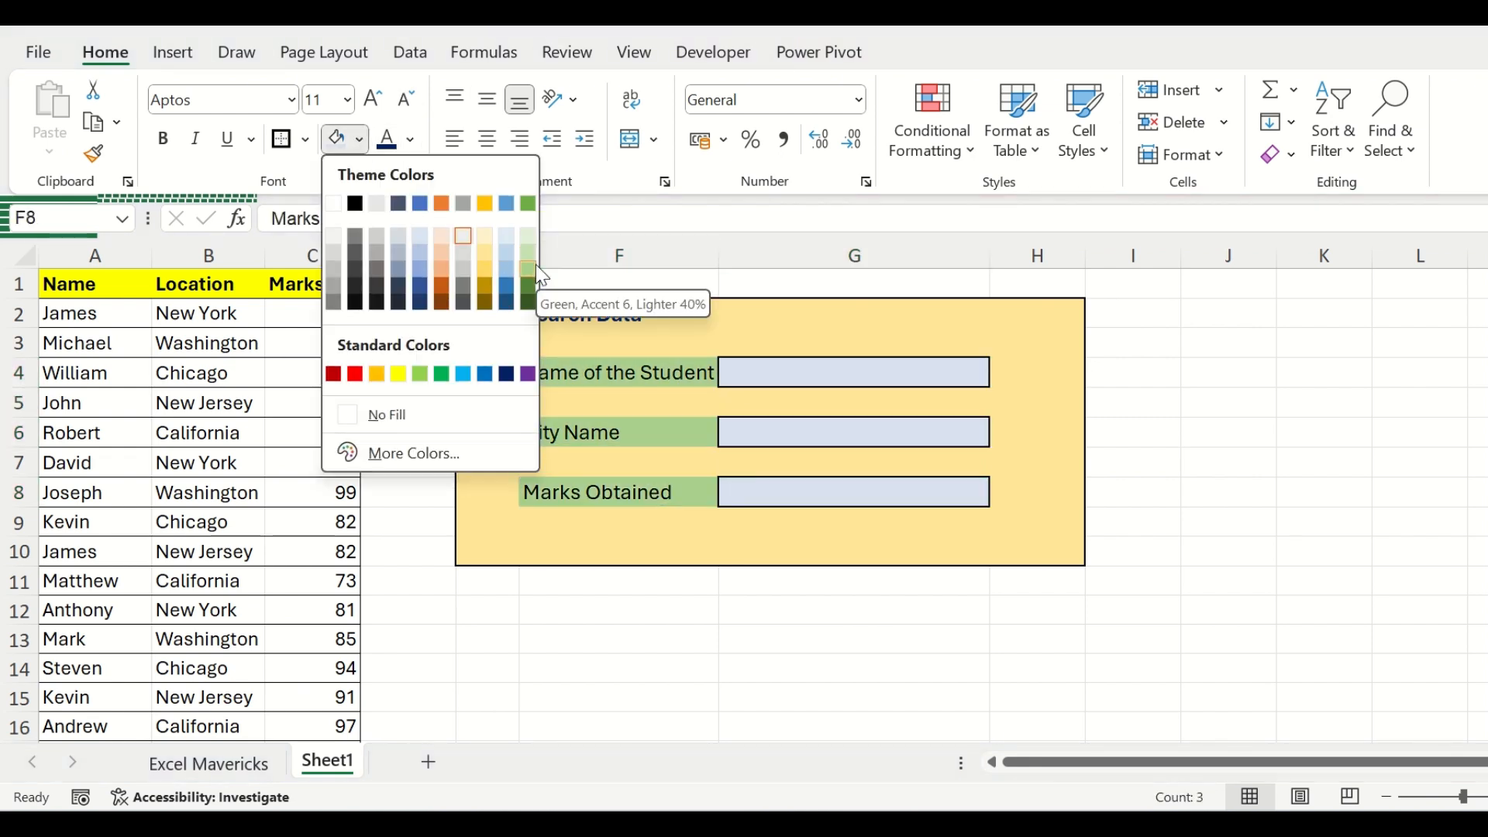
{"action": "left_click", "coordinate": [420, 303]}
{"action": "left_click", "coordinate": [411, 140]}
{"action": "left_click", "coordinate": [386, 239]}
{"action": "left_click", "coordinate": [1142, 549]}
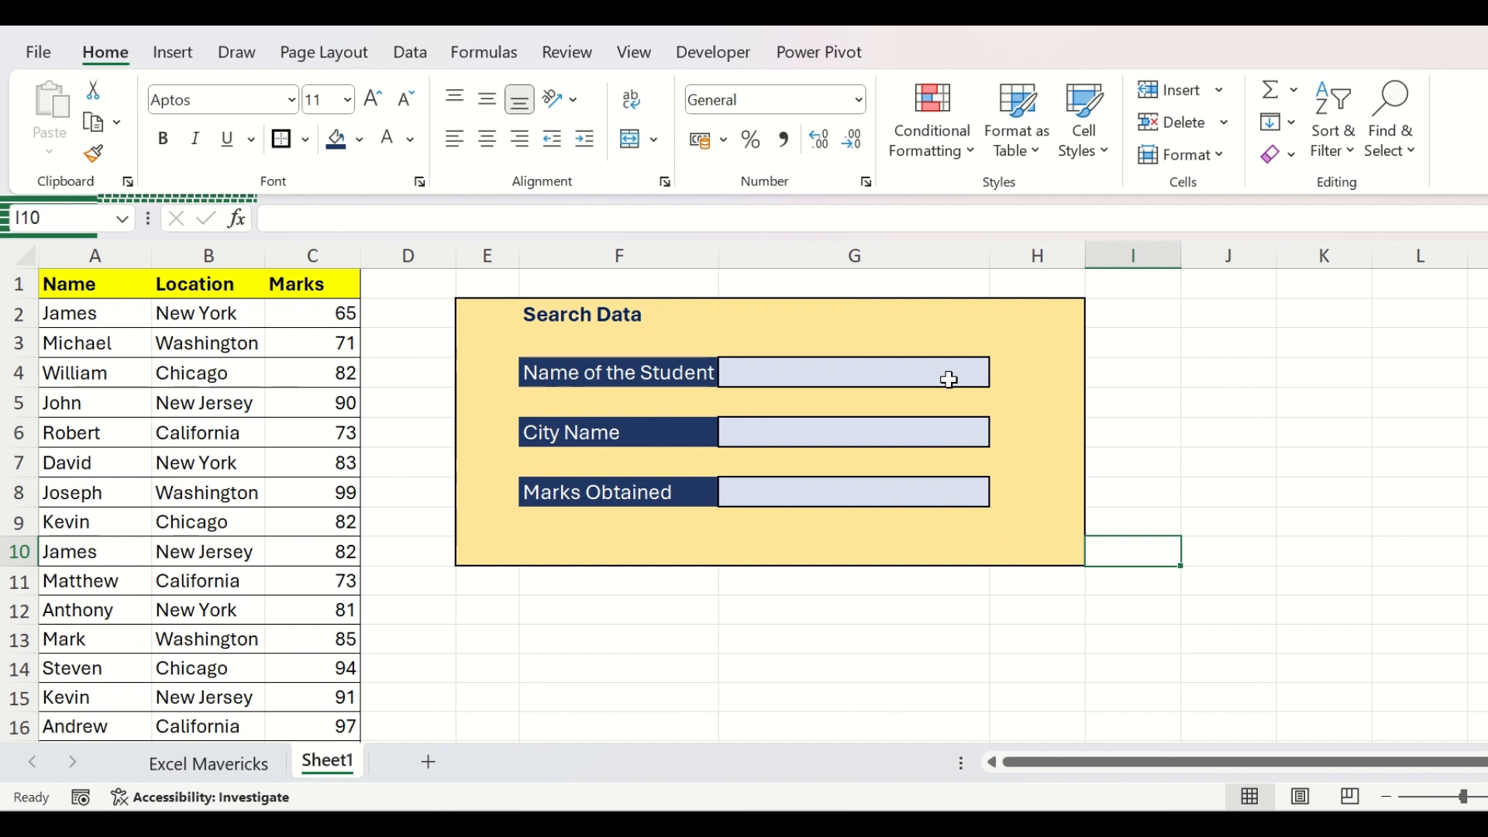
Examine the Name column of the data for student names that occur more than once
{"action": "left_click", "coordinate": [915, 379]}
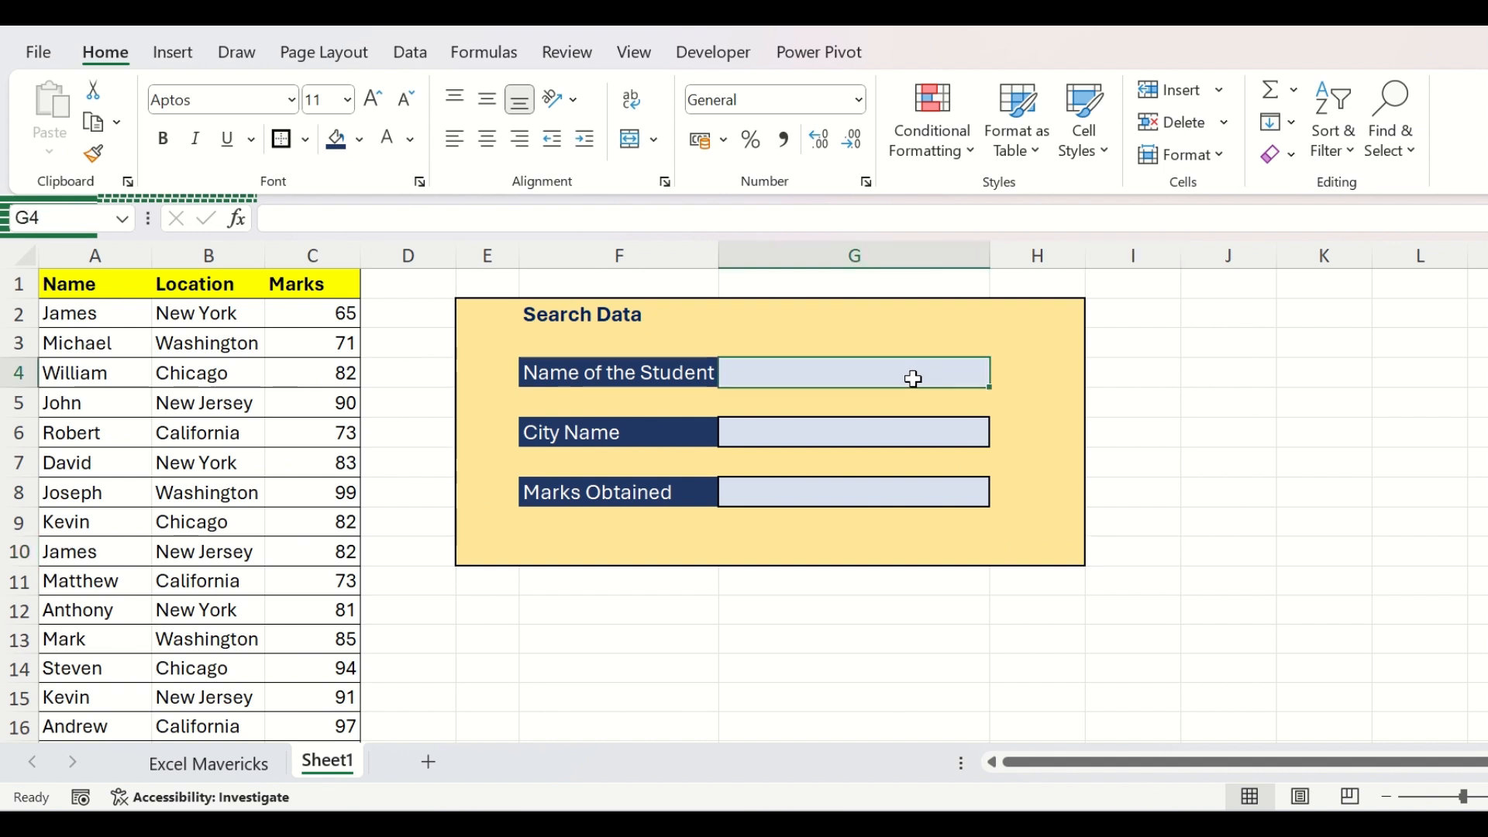
{"action": "left_click", "coordinate": [77, 320]}
{"action": "scroll", "coordinate": [83, 375], "scroll_direction": "down", "scroll_amount": 14}
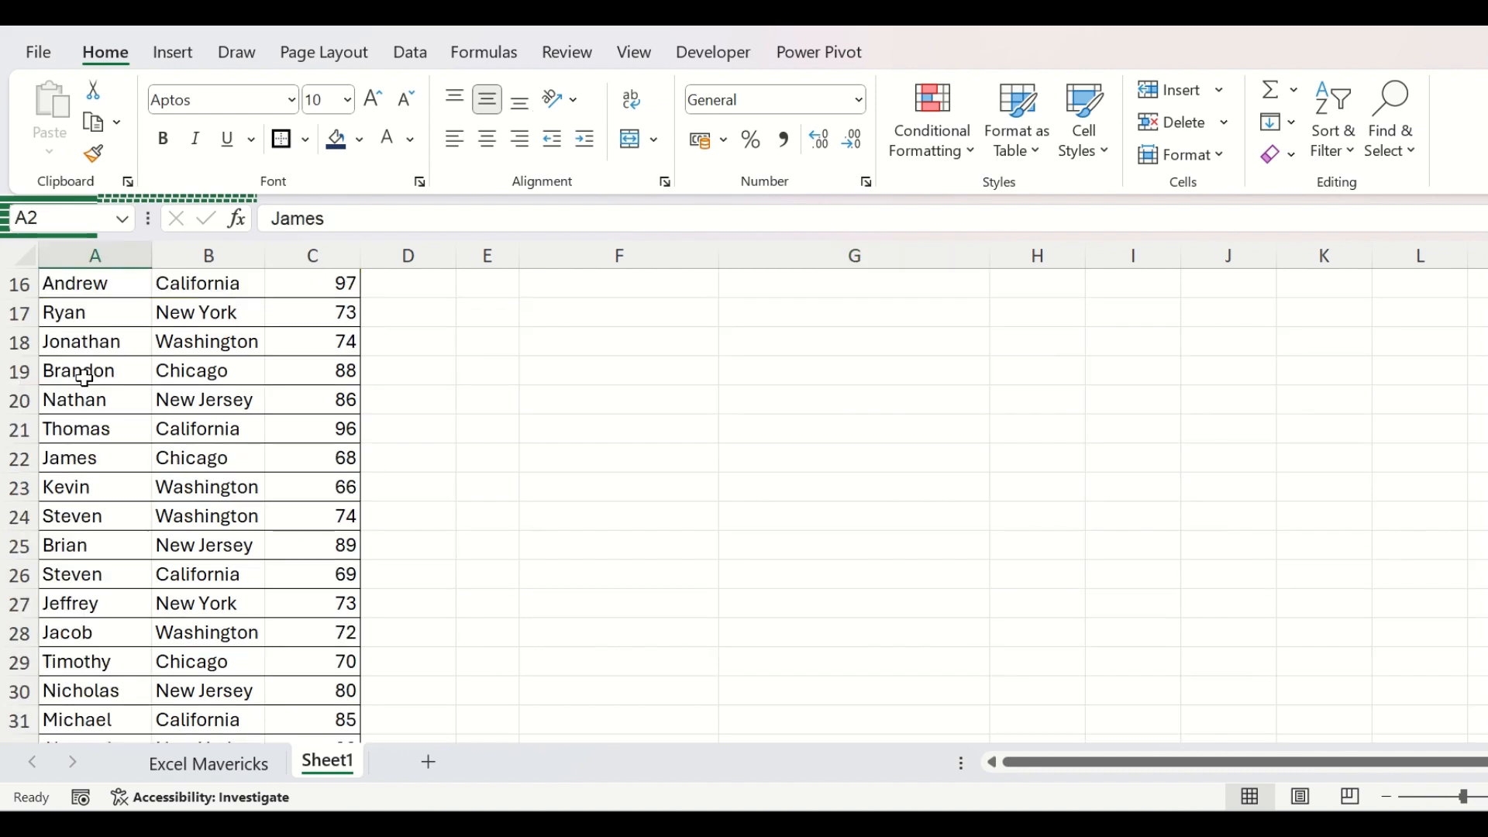
{"action": "scroll", "coordinate": [104, 419], "scroll_direction": "up", "scroll_amount": 14}
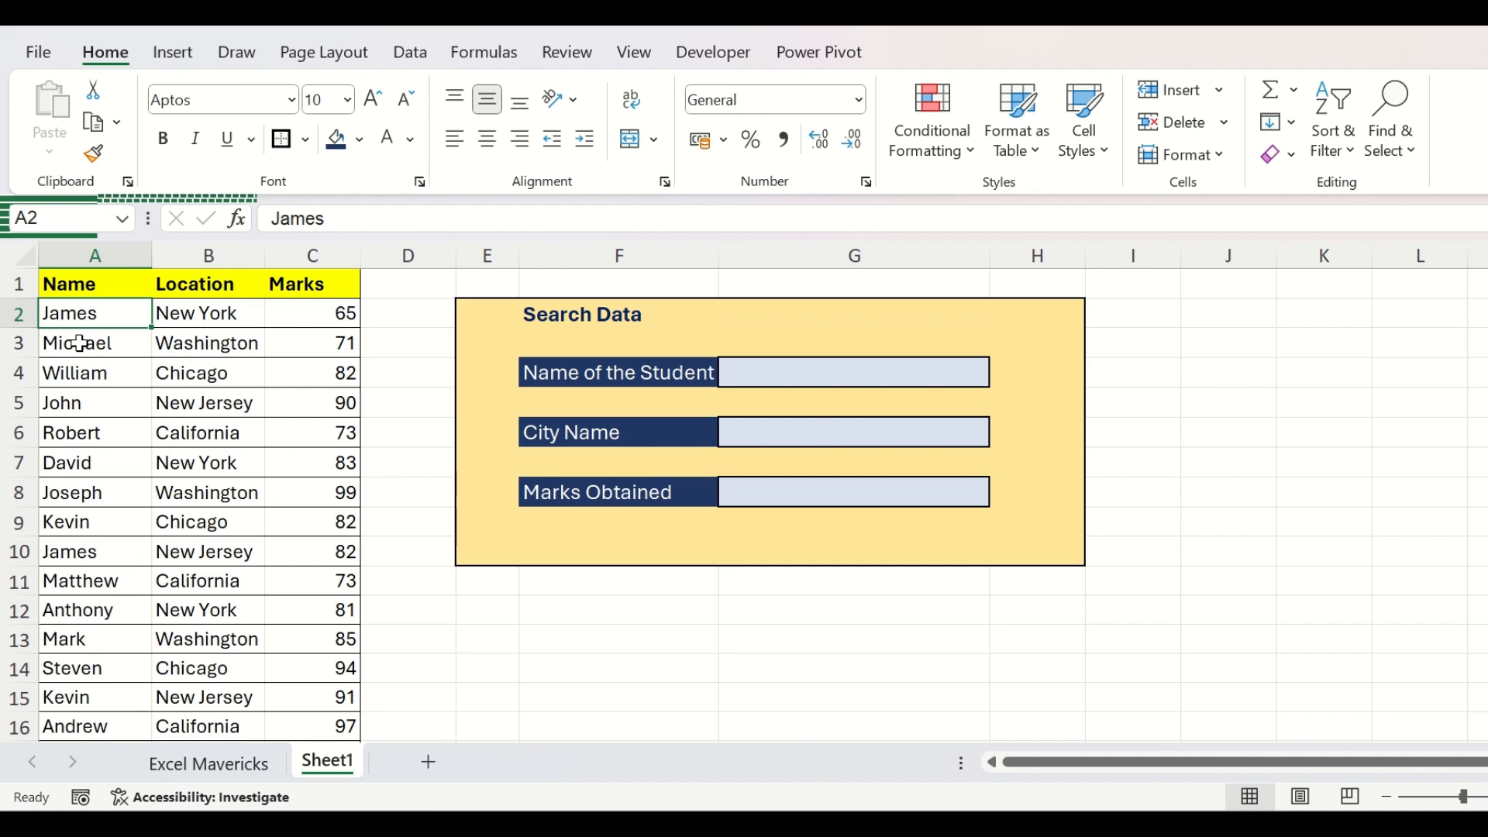
{"action": "left_click", "coordinate": [68, 496]}
{"action": "scroll", "coordinate": [101, 653], "scroll_direction": "down", "scroll_amount": 1}
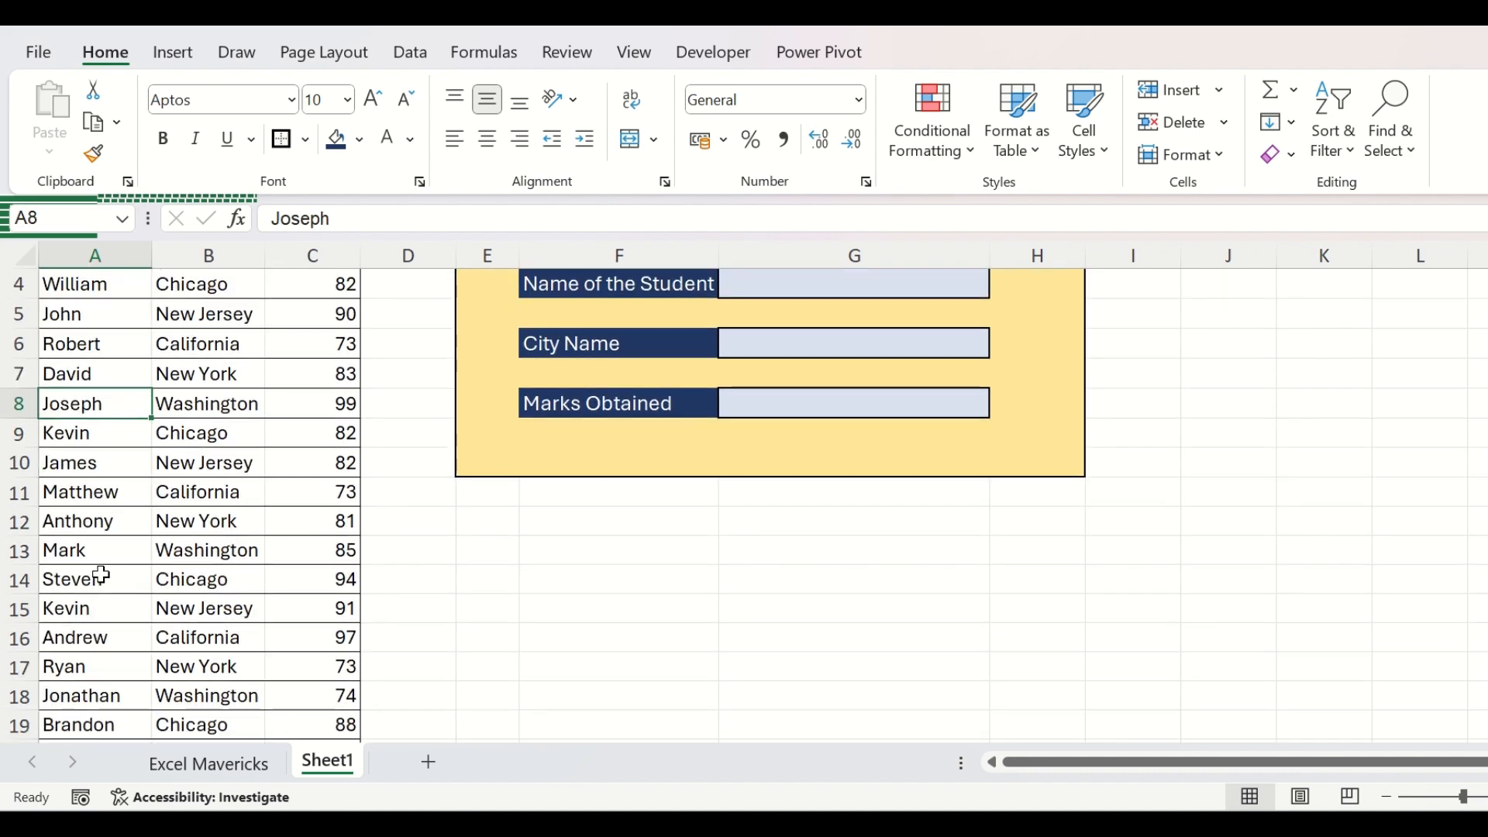
{"action": "scroll", "coordinate": [96, 589], "scroll_direction": "down", "scroll_amount": 1}
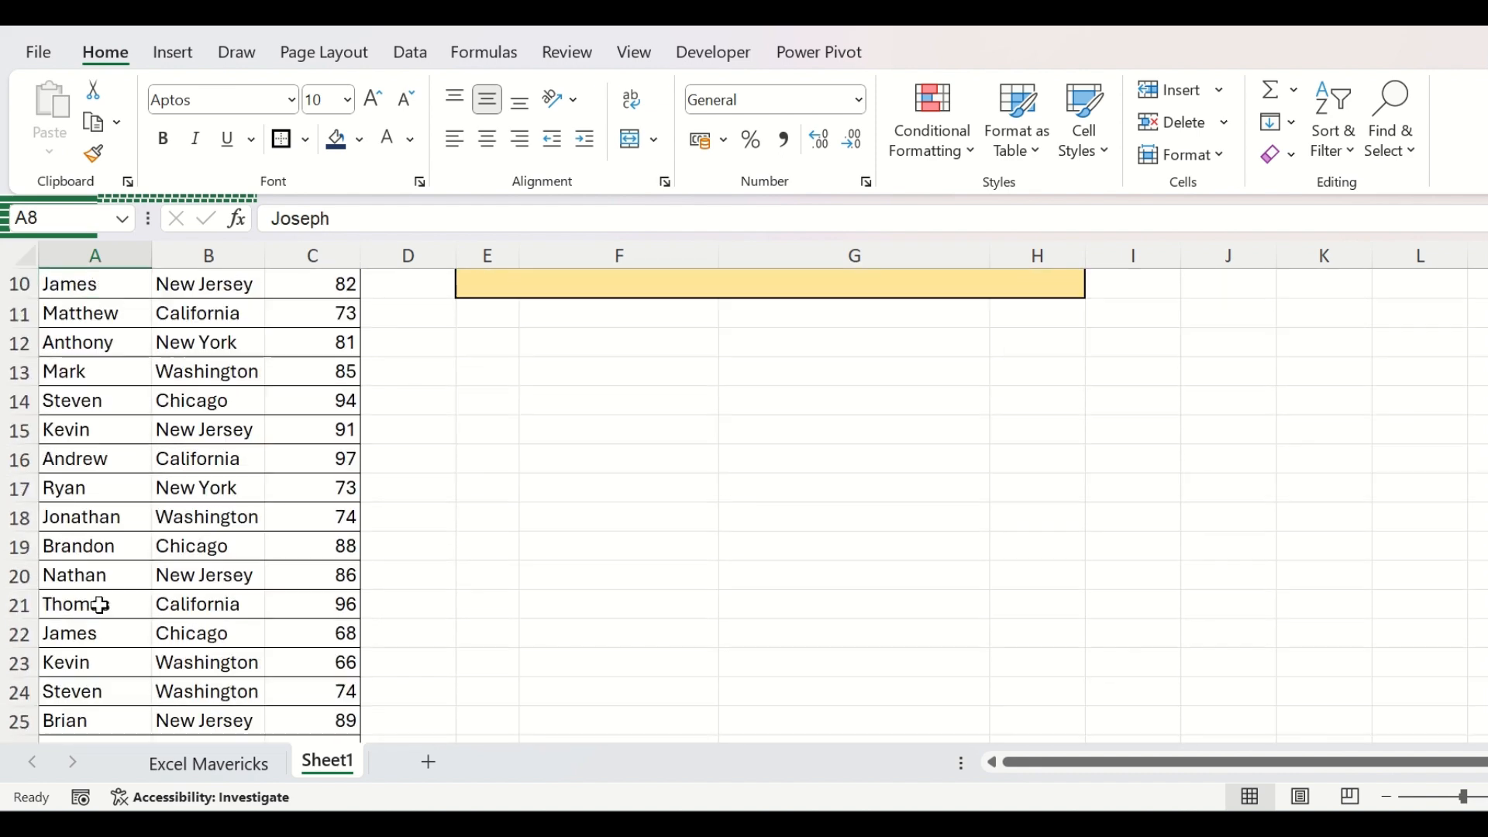
{"action": "scroll", "coordinate": [108, 613], "scroll_direction": "up", "scroll_amount": 3}
{"action": "left_click", "coordinate": [986, 375]}
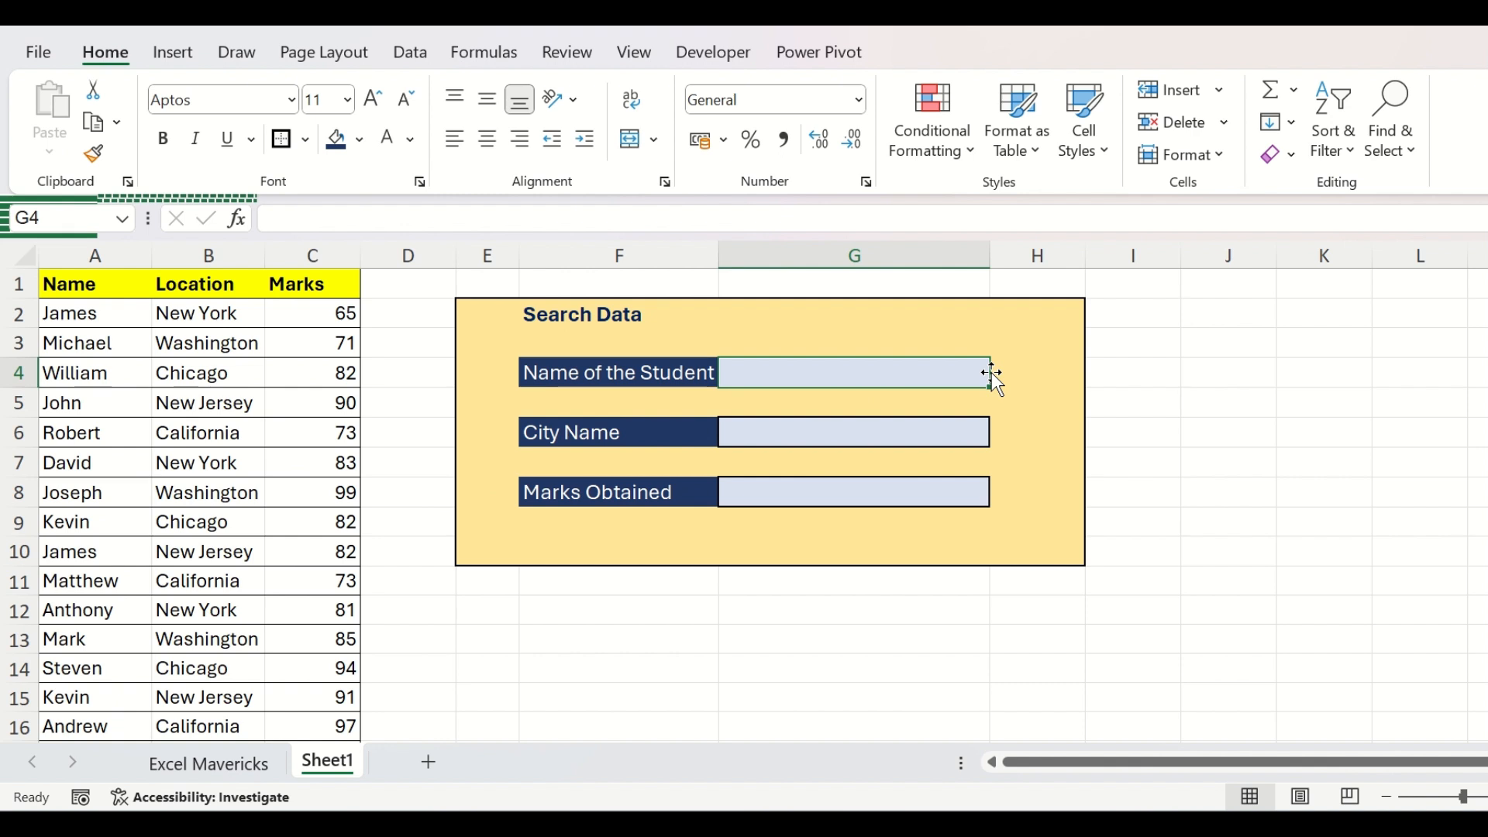
Enter the formula =SEARCH(G4,A2:A52) in cell J3 and review the results down column J
{"action": "left_click", "coordinate": [1229, 343]}
{"action": "type", "text": "=SEARCH"}
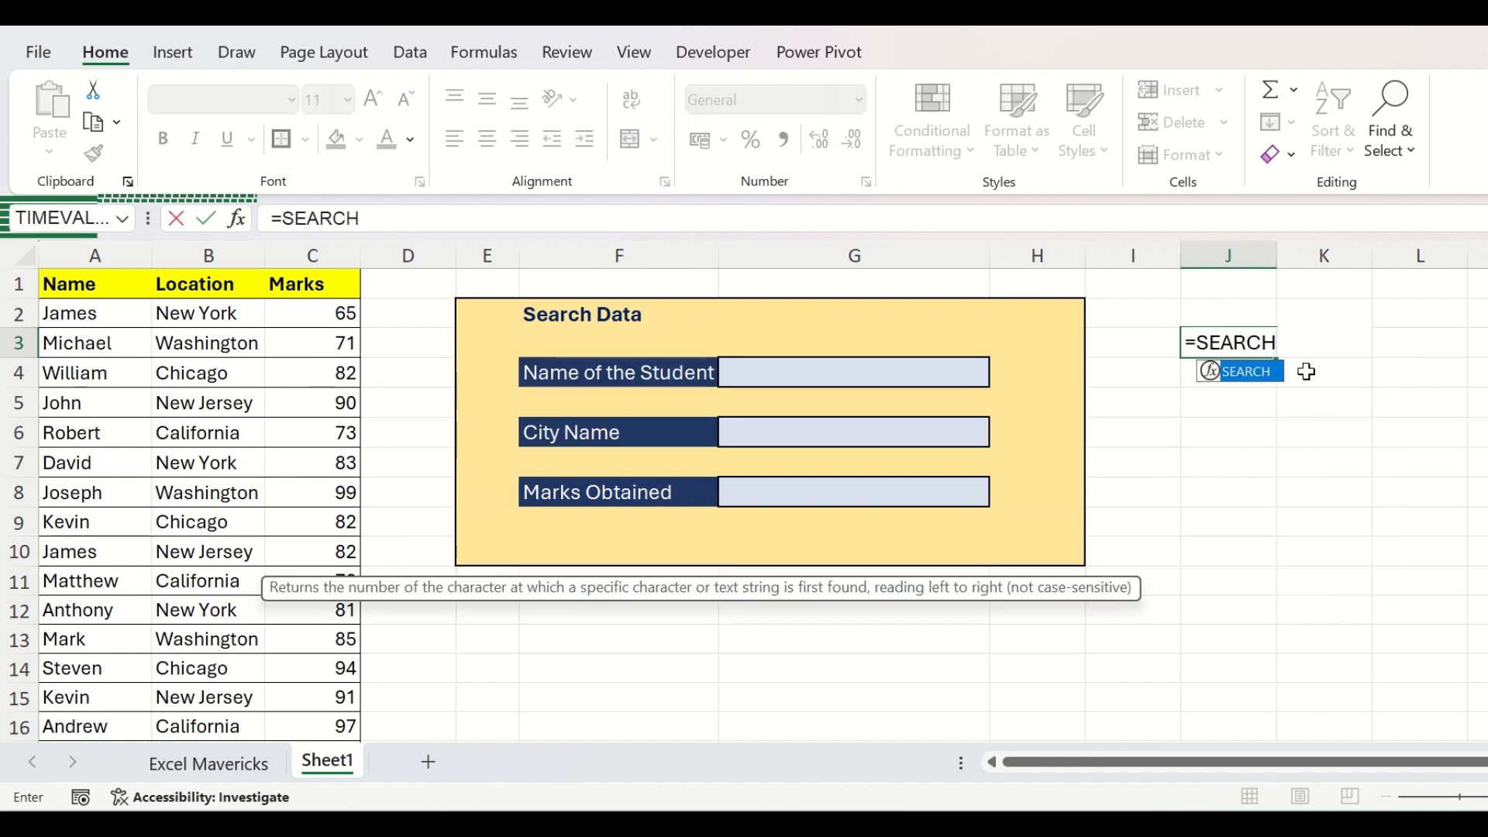
{"action": "type", "text": "("}
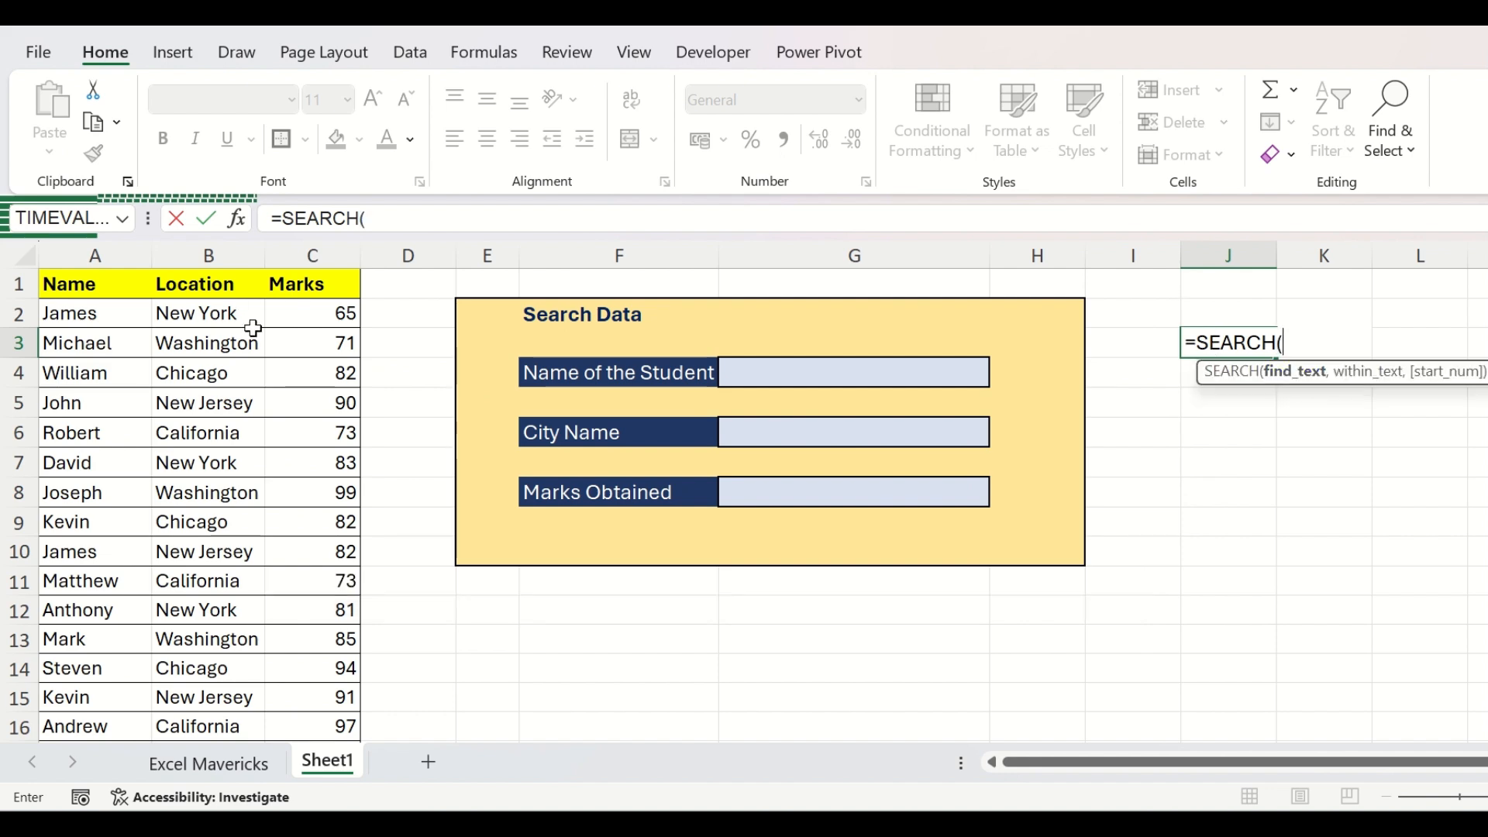
{"action": "key", "text": "F2"}
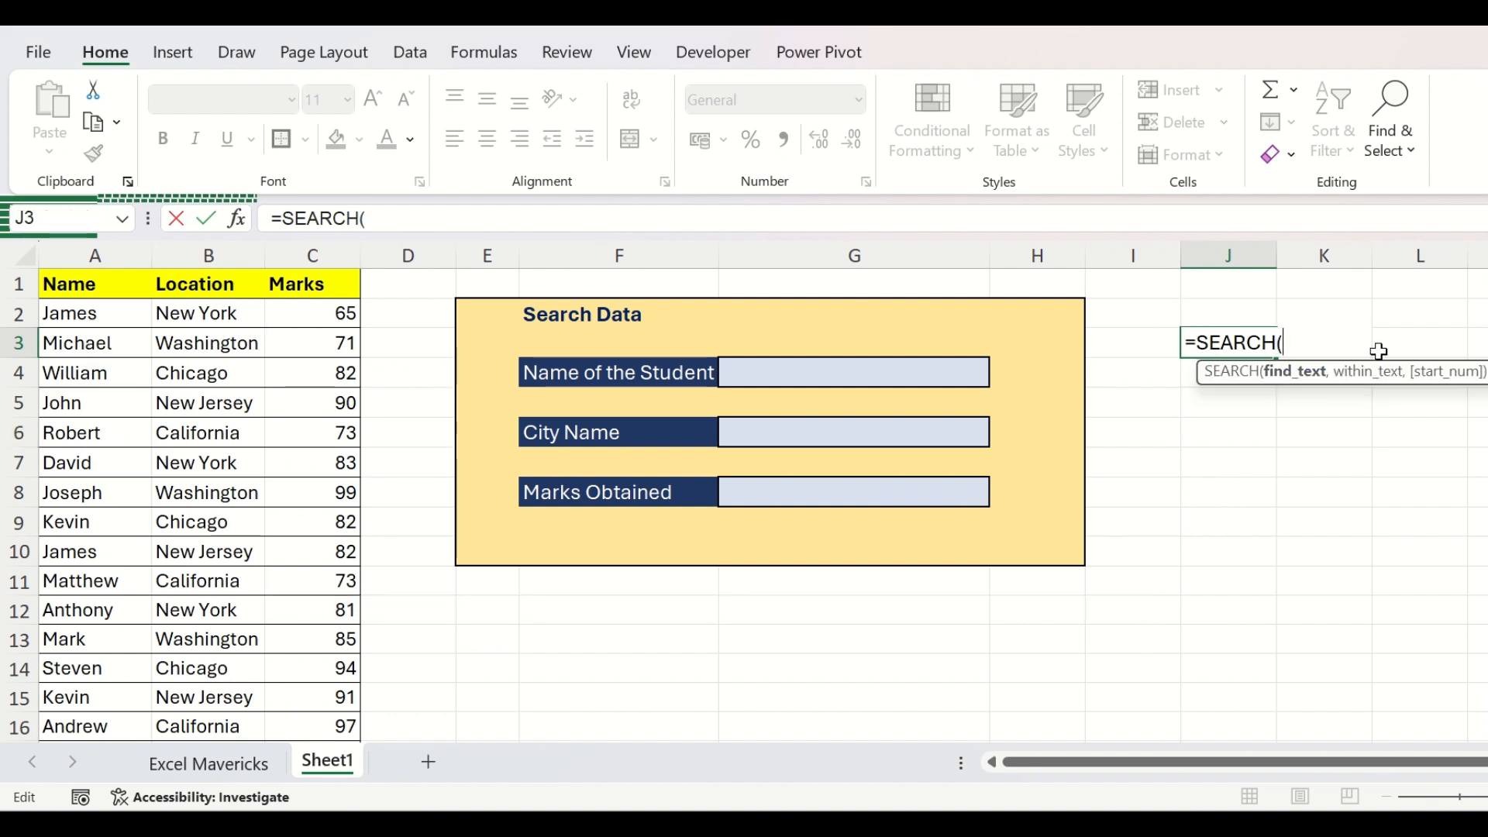
{"action": "left_click", "coordinate": [799, 372]}
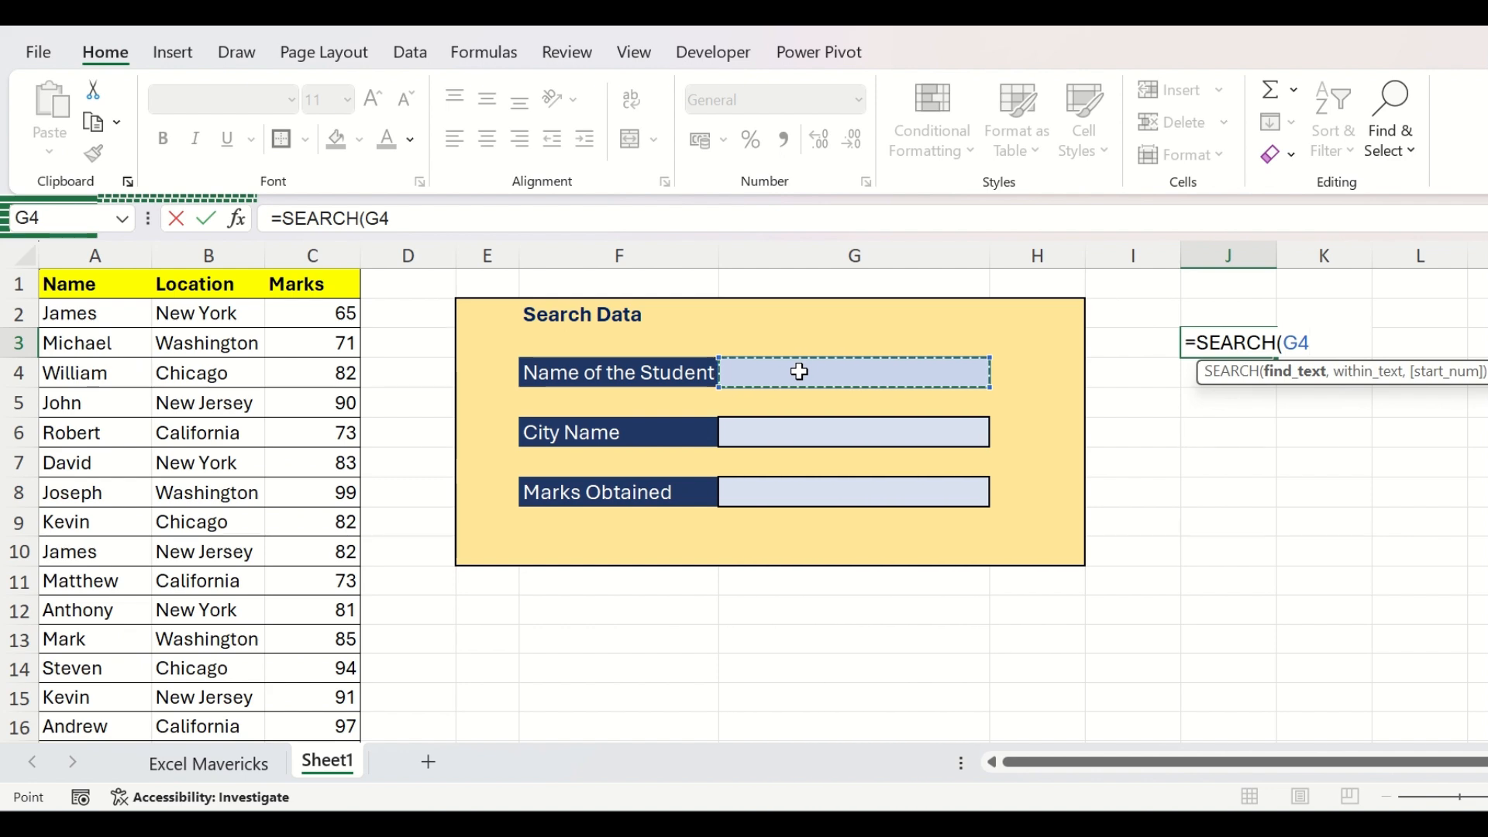
{"action": "type", "text": ","}
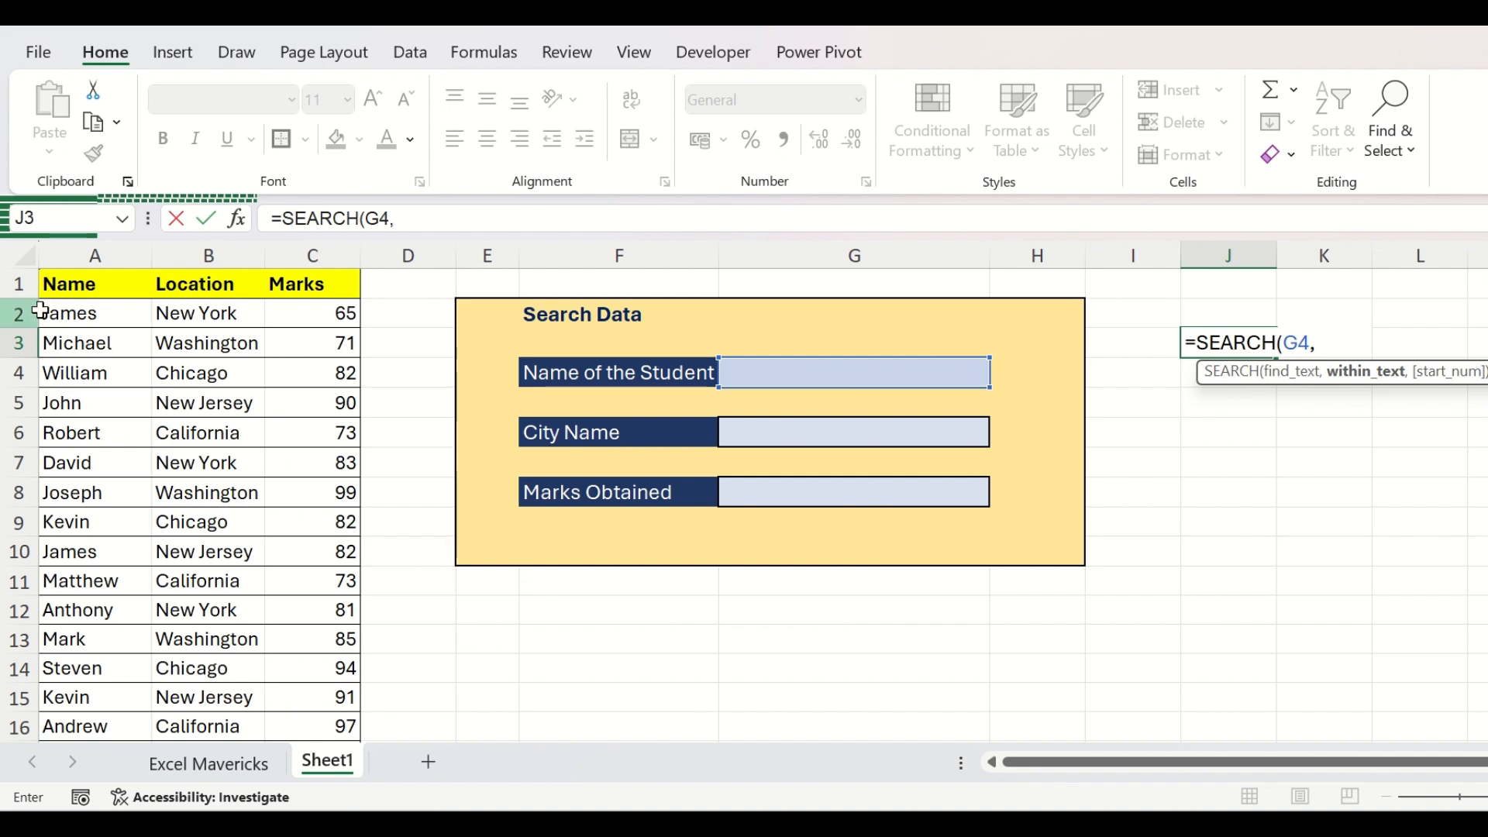
{"action": "left_click", "coordinate": [72, 318]}
{"action": "key", "text": "ctrl+shift+Down"}
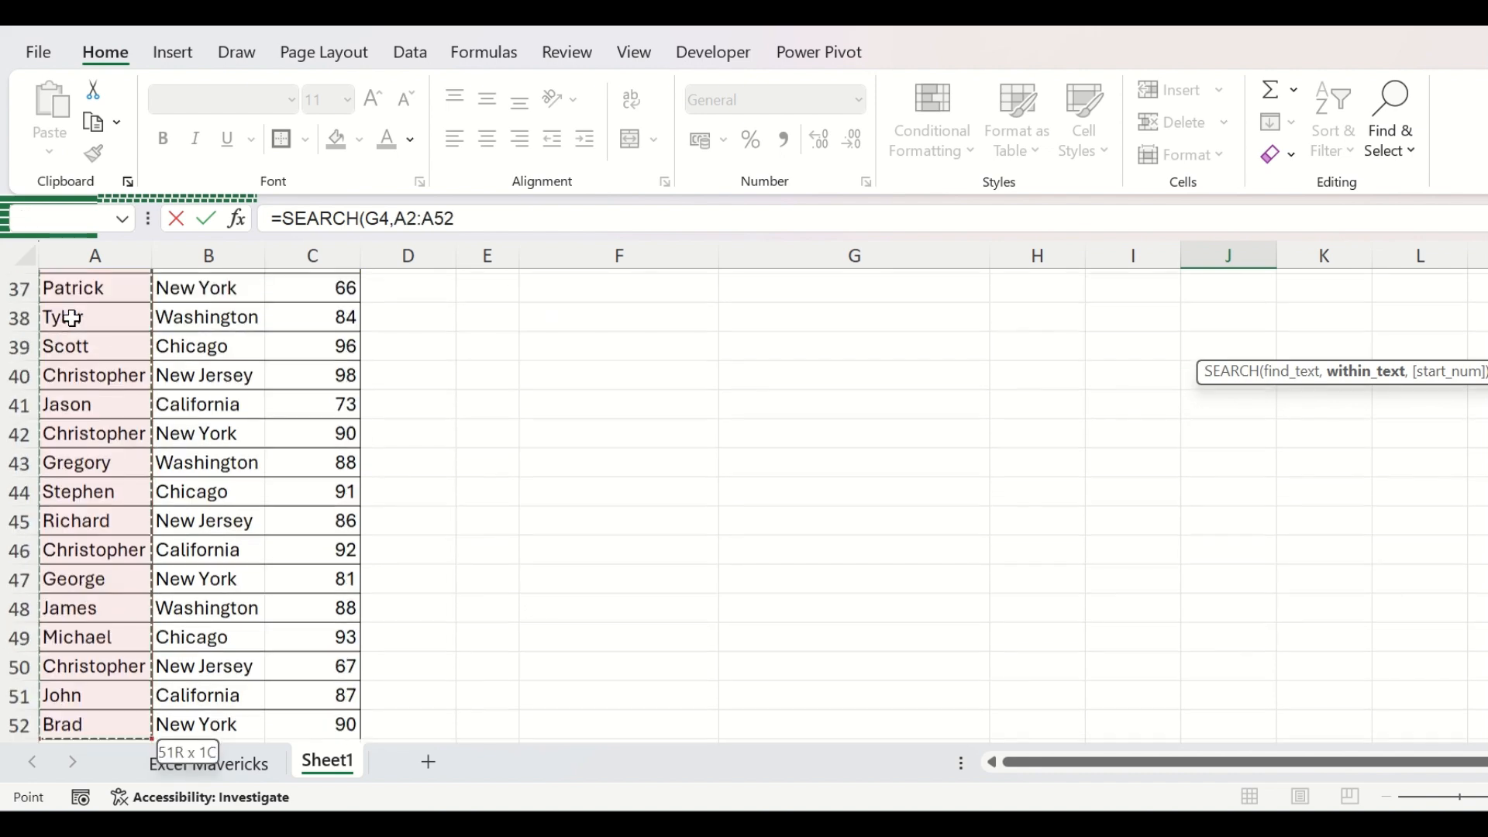
{"action": "scroll", "coordinate": [1168, 395], "scroll_direction": "up", "scroll_amount": 7}
{"action": "scroll", "coordinate": [1168, 395], "scroll_direction": "up", "scroll_amount": 5}
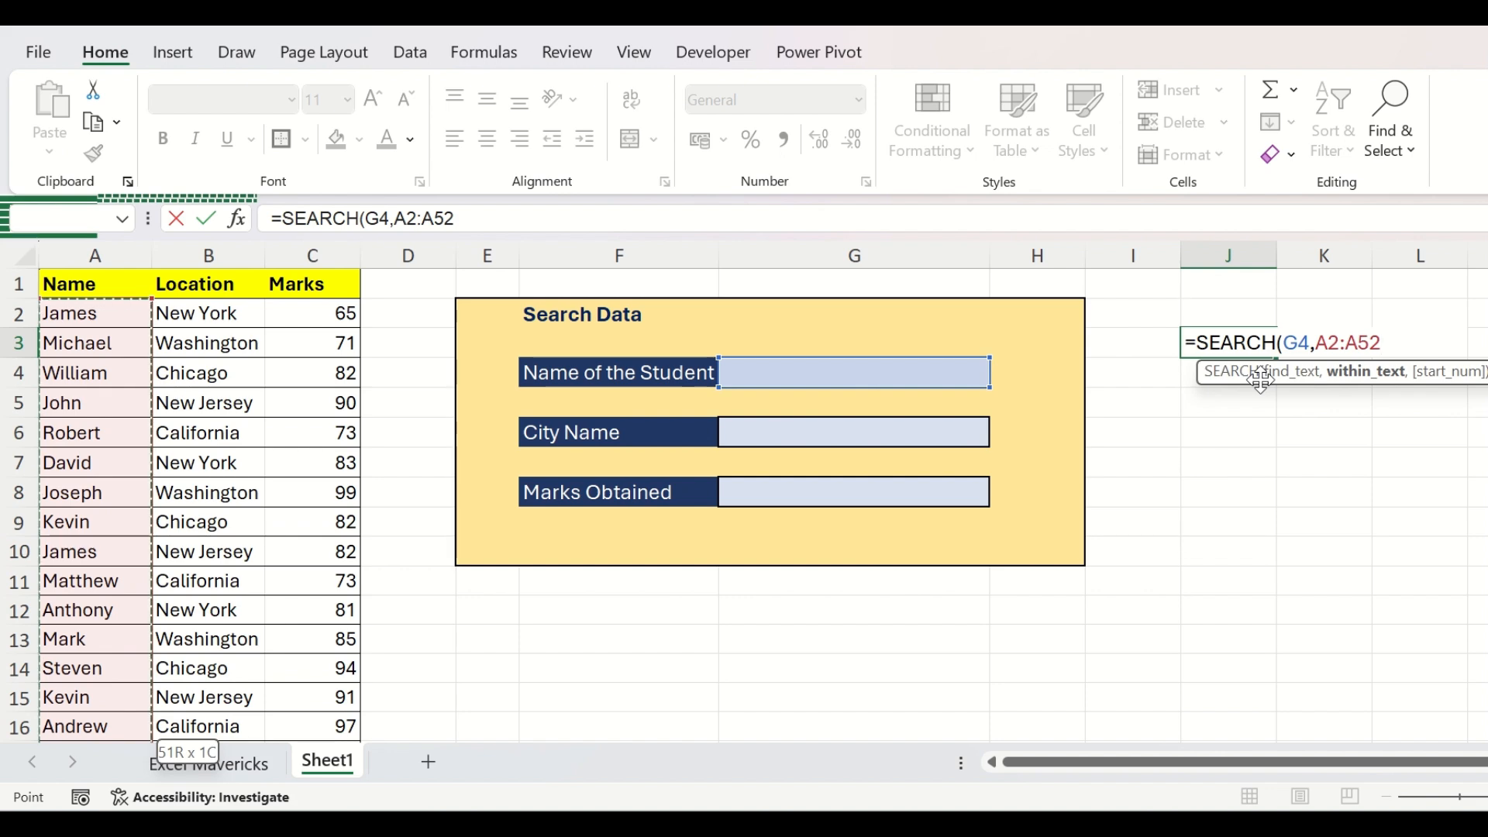
{"action": "type", "text": ")"}
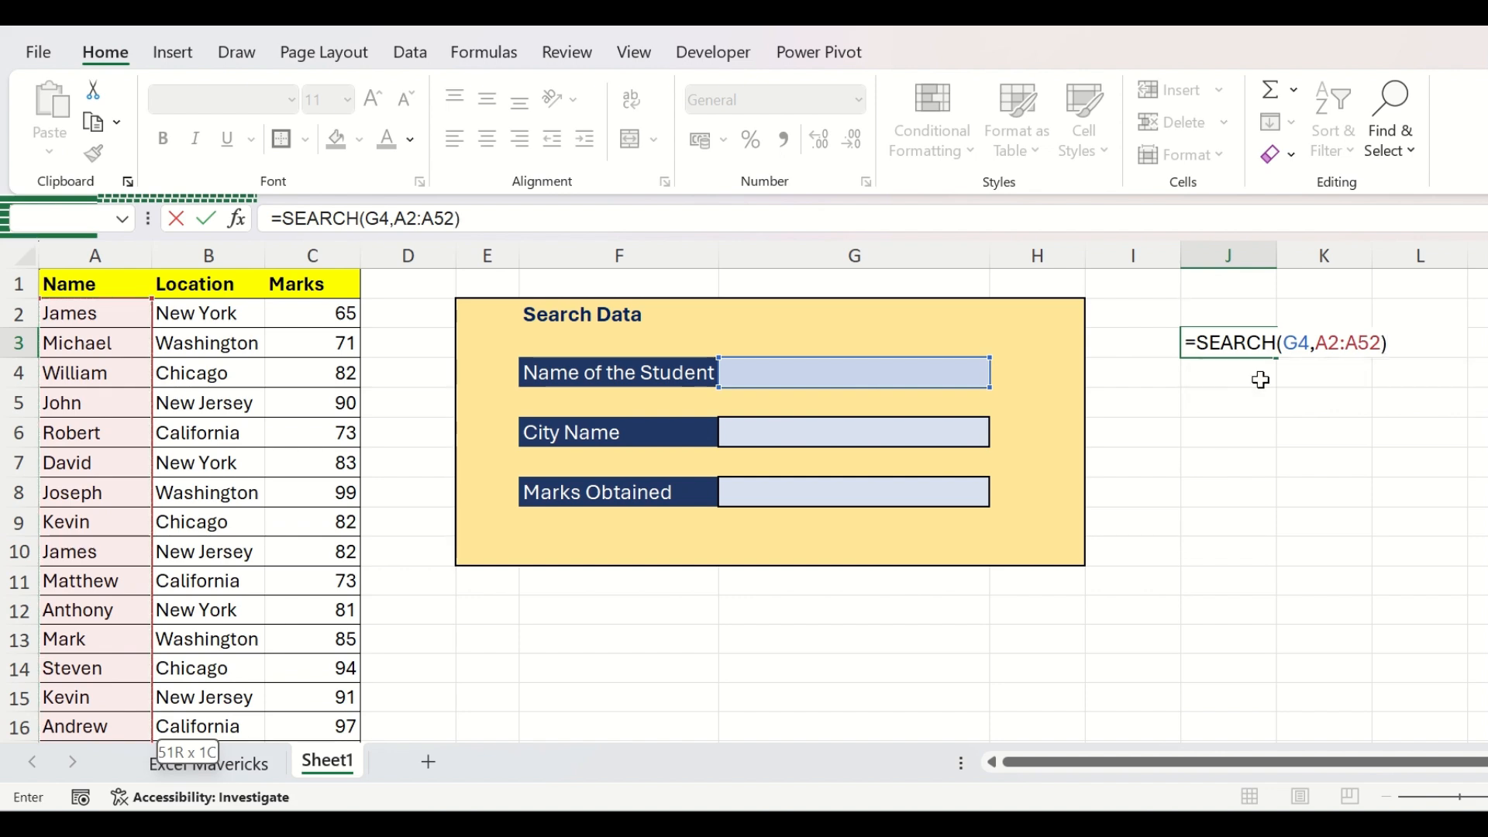
{"action": "key", "text": "Return"}
{"action": "left_click", "coordinate": [837, 372]}
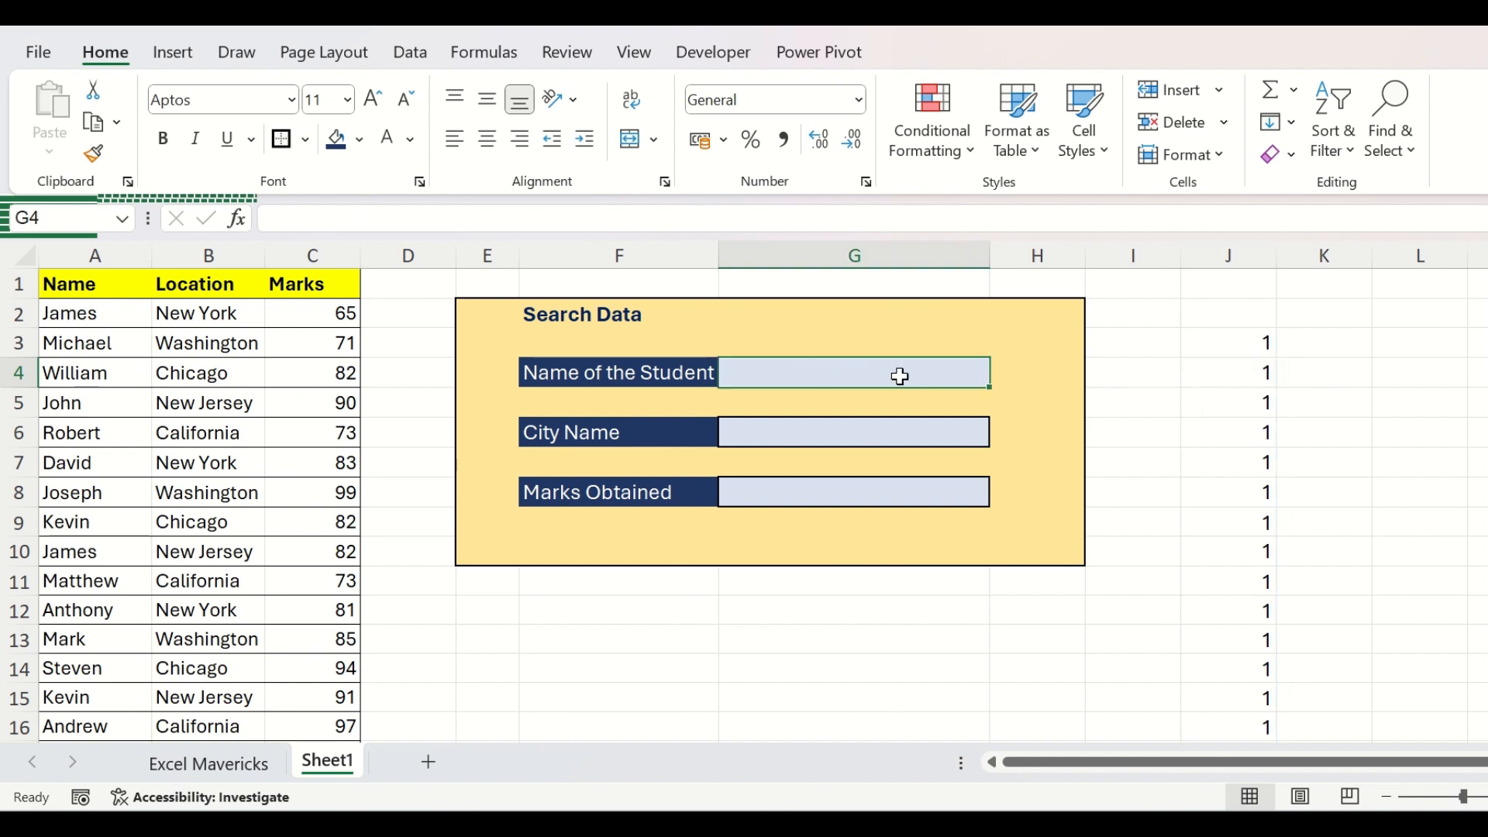
{"action": "left_click", "coordinate": [1271, 346]}
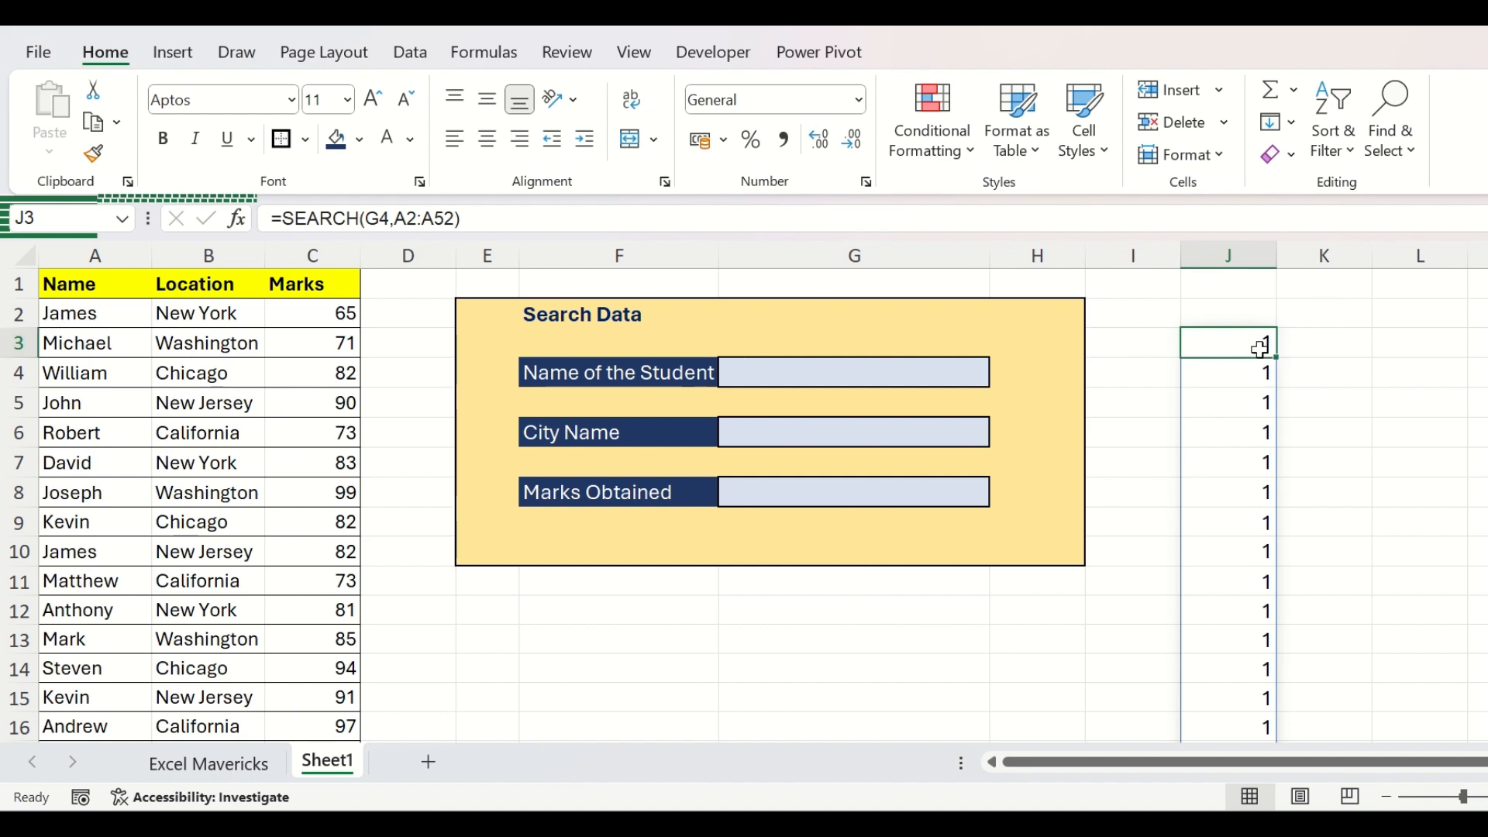
{"action": "scroll", "coordinate": [1257, 349], "scroll_direction": "down", "scroll_amount": 16}
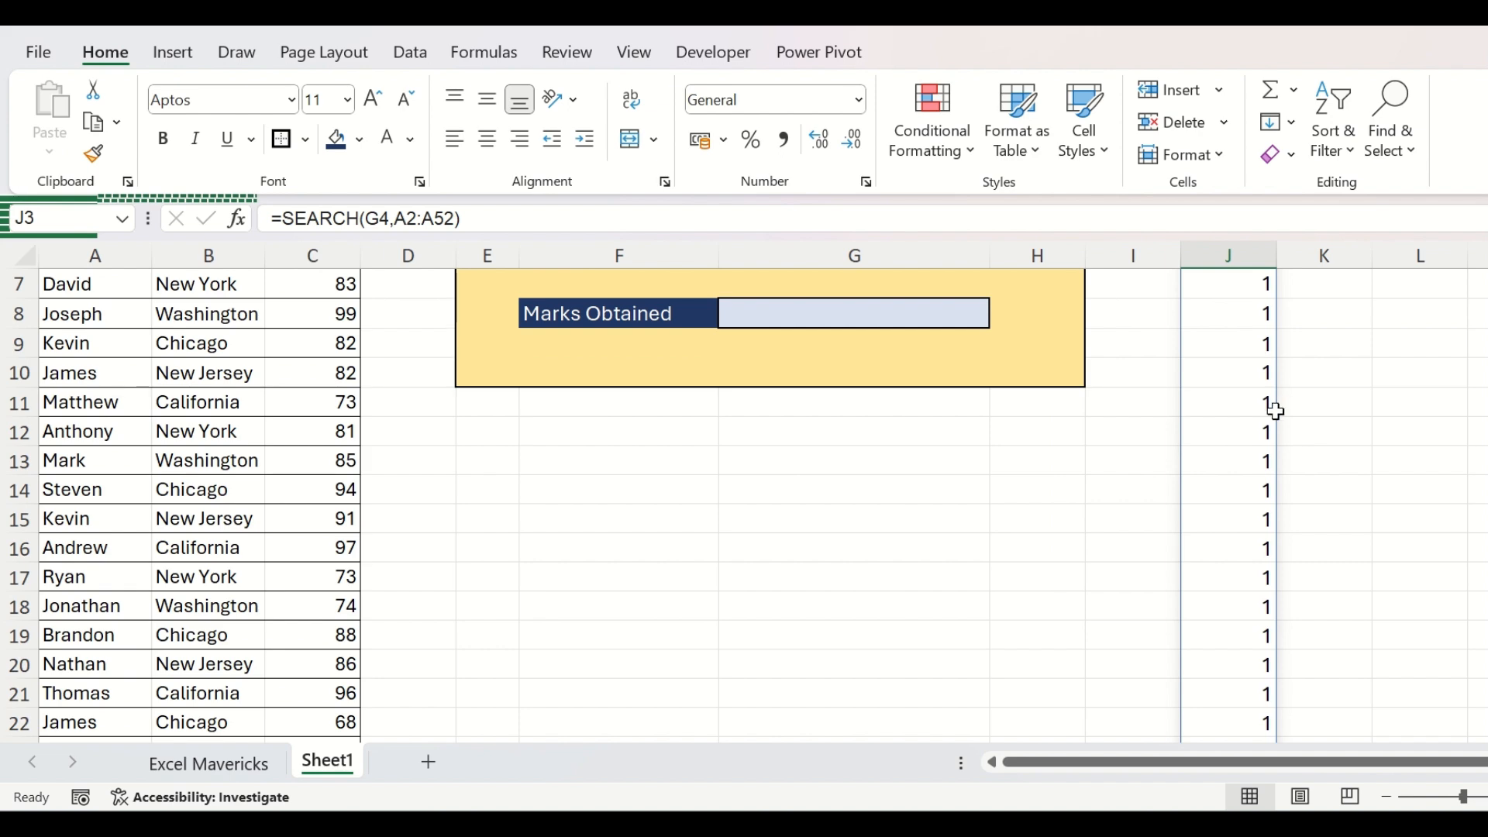
{"action": "scroll", "coordinate": [1281, 427], "scroll_direction": "up", "scroll_amount": 16}
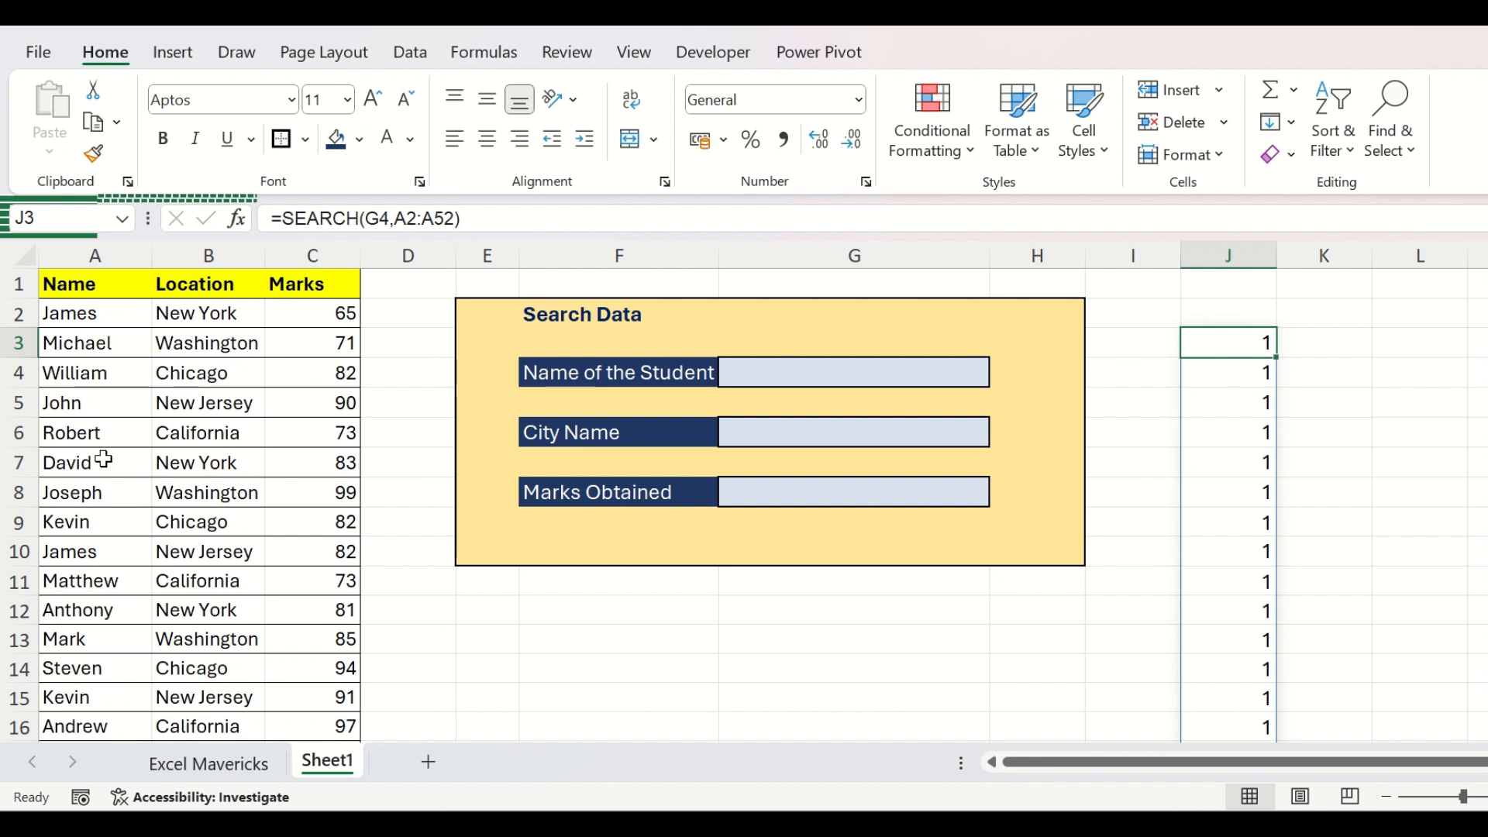
Enter j as the student name in G4 and compare the column J results with the names in column A
{"action": "left_click", "coordinate": [776, 371]}
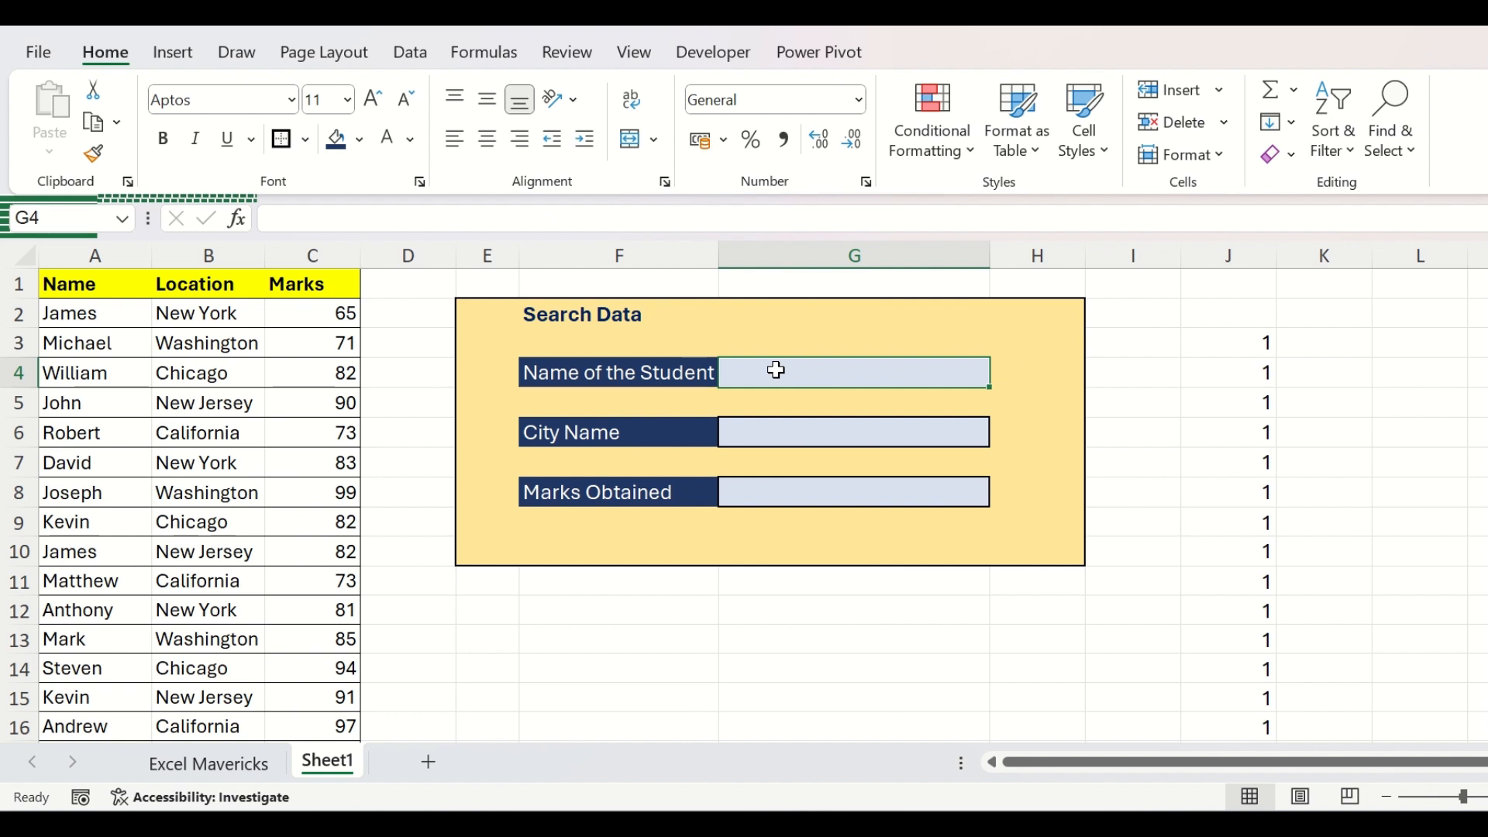
{"action": "type", "text": "j"}
{"action": "key", "text": "Return"}
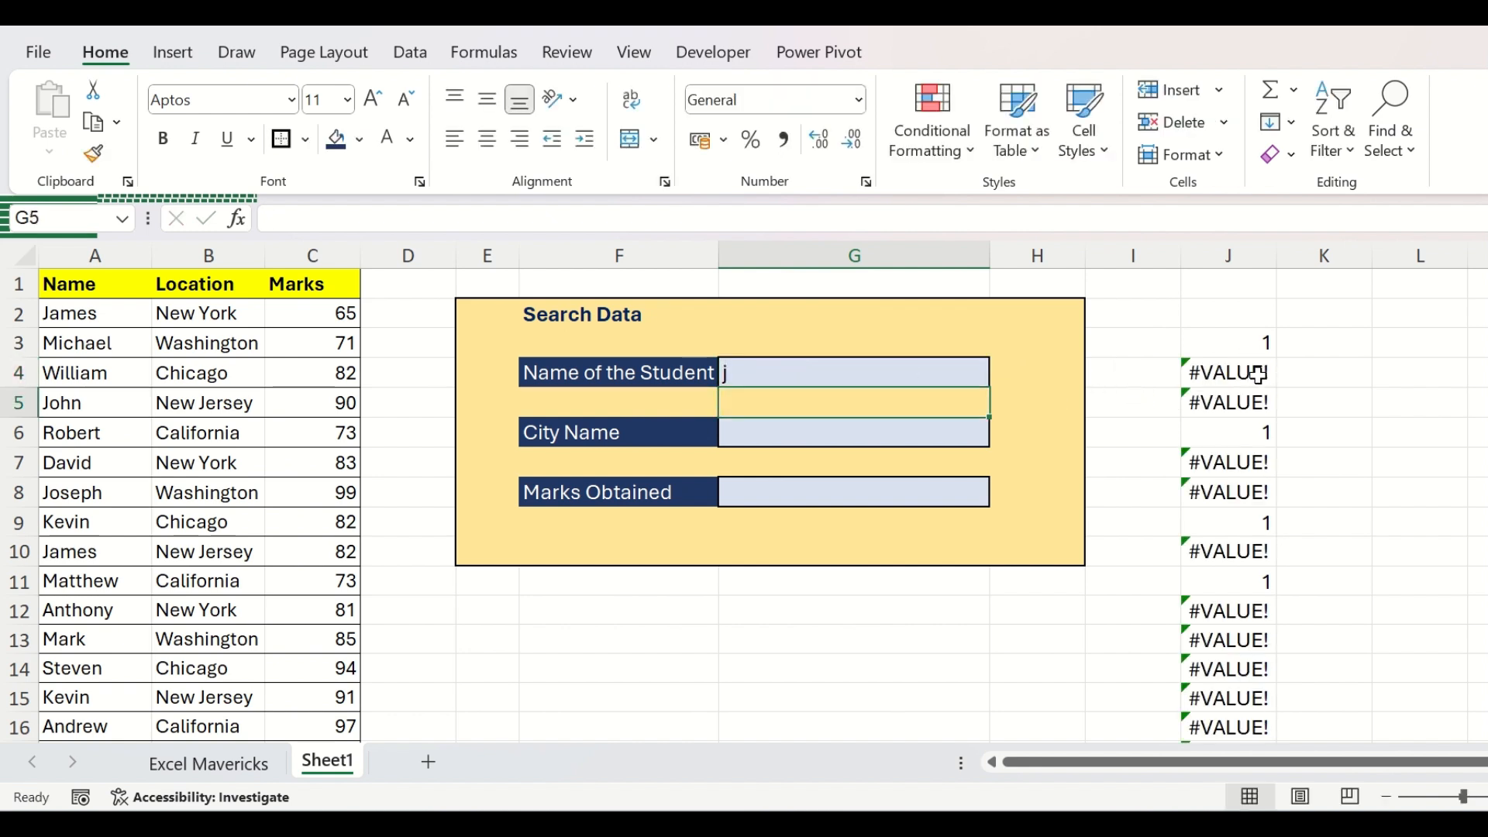
{"action": "scroll", "coordinate": [1232, 418], "scroll_direction": "down", "scroll_amount": 5}
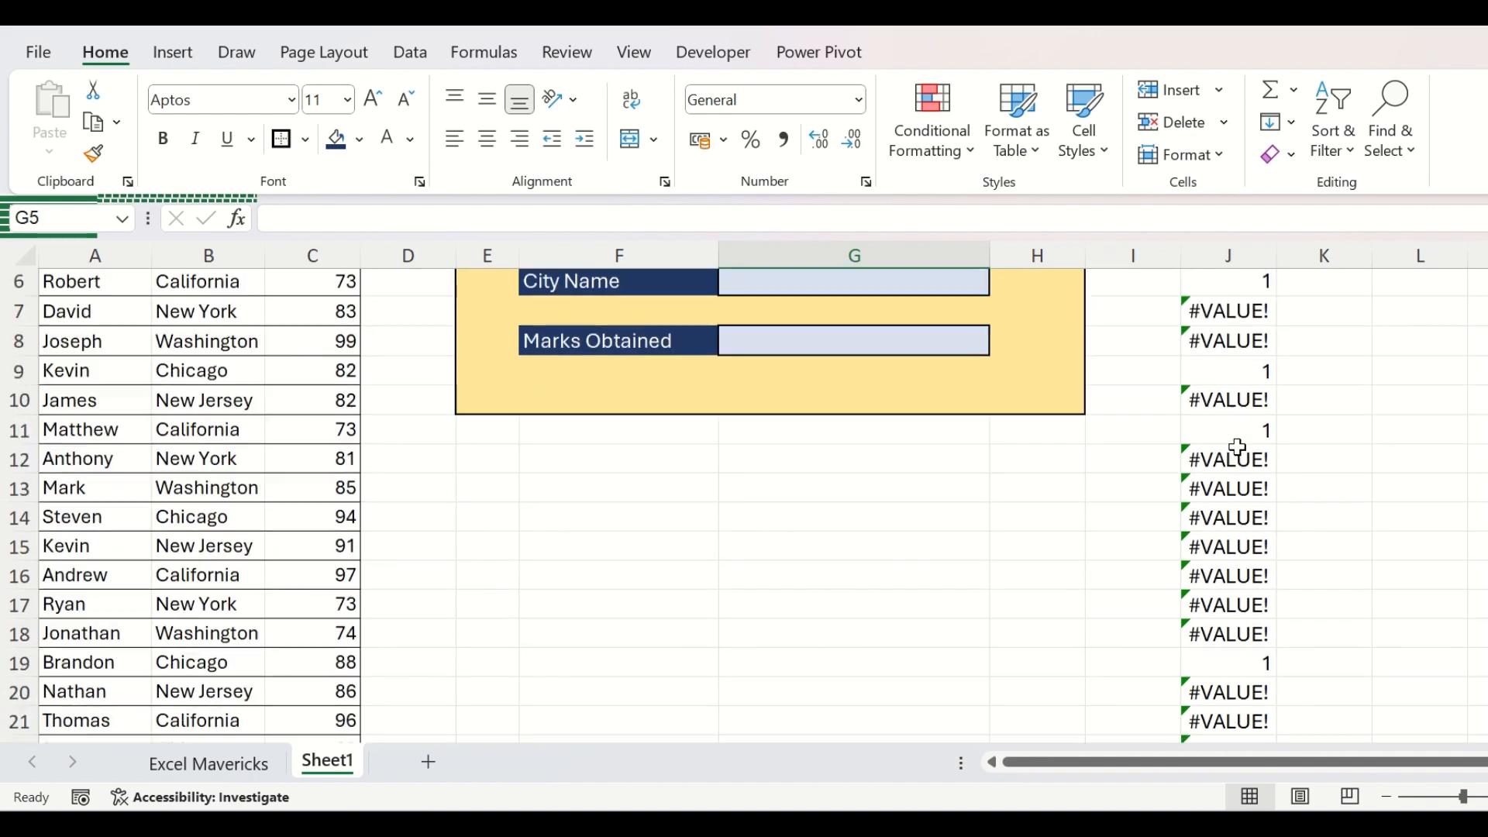
{"action": "scroll", "coordinate": [1236, 480], "scroll_direction": "down", "scroll_amount": 7}
{"action": "scroll", "coordinate": [1232, 579], "scroll_direction": "up", "scroll_amount": 5}
{"action": "scroll", "coordinate": [1232, 580], "scroll_direction": "up", "scroll_amount": 7}
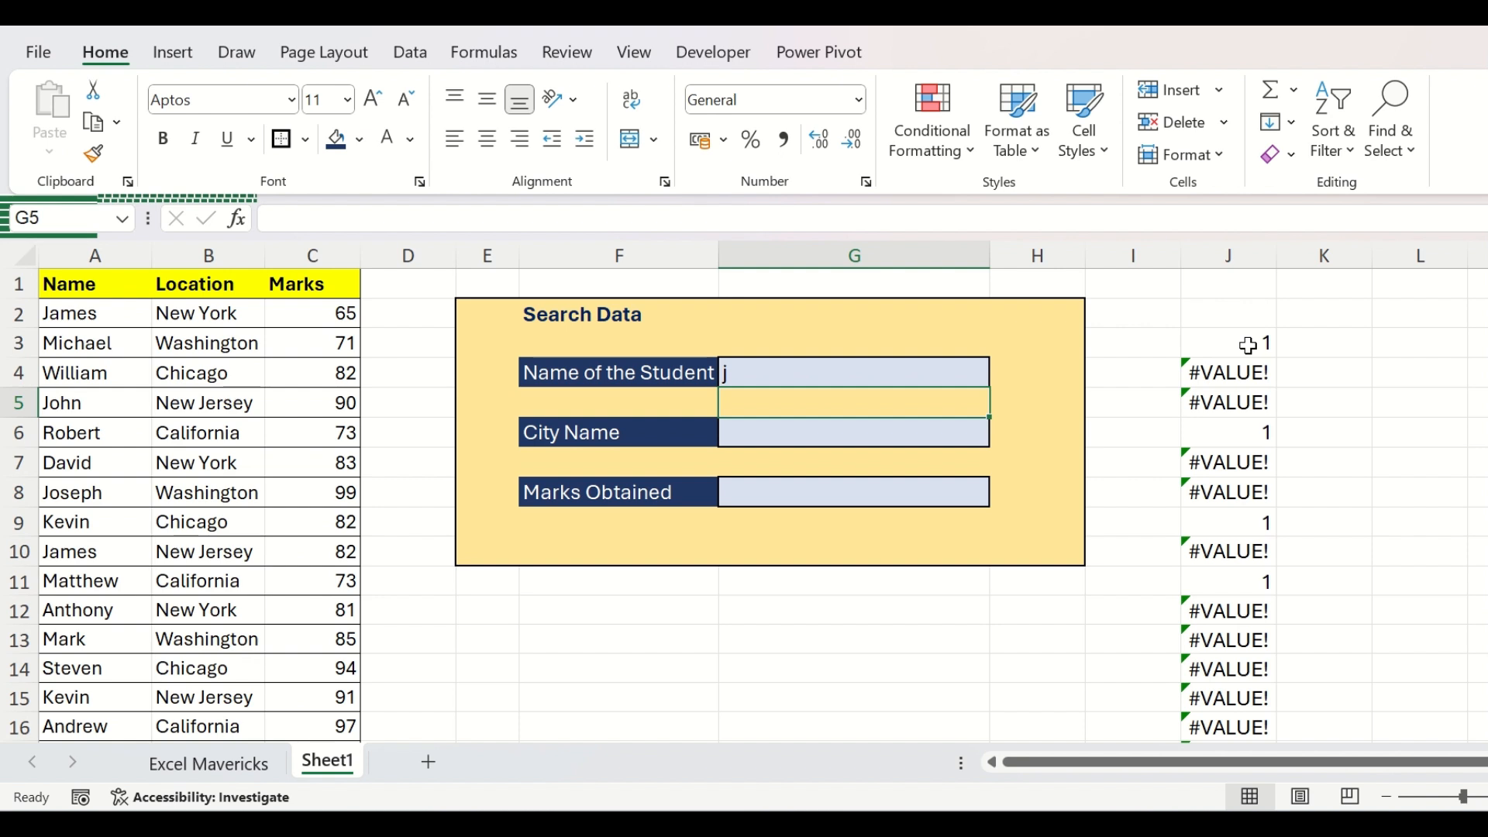
{"action": "left_click", "coordinate": [1247, 344]}
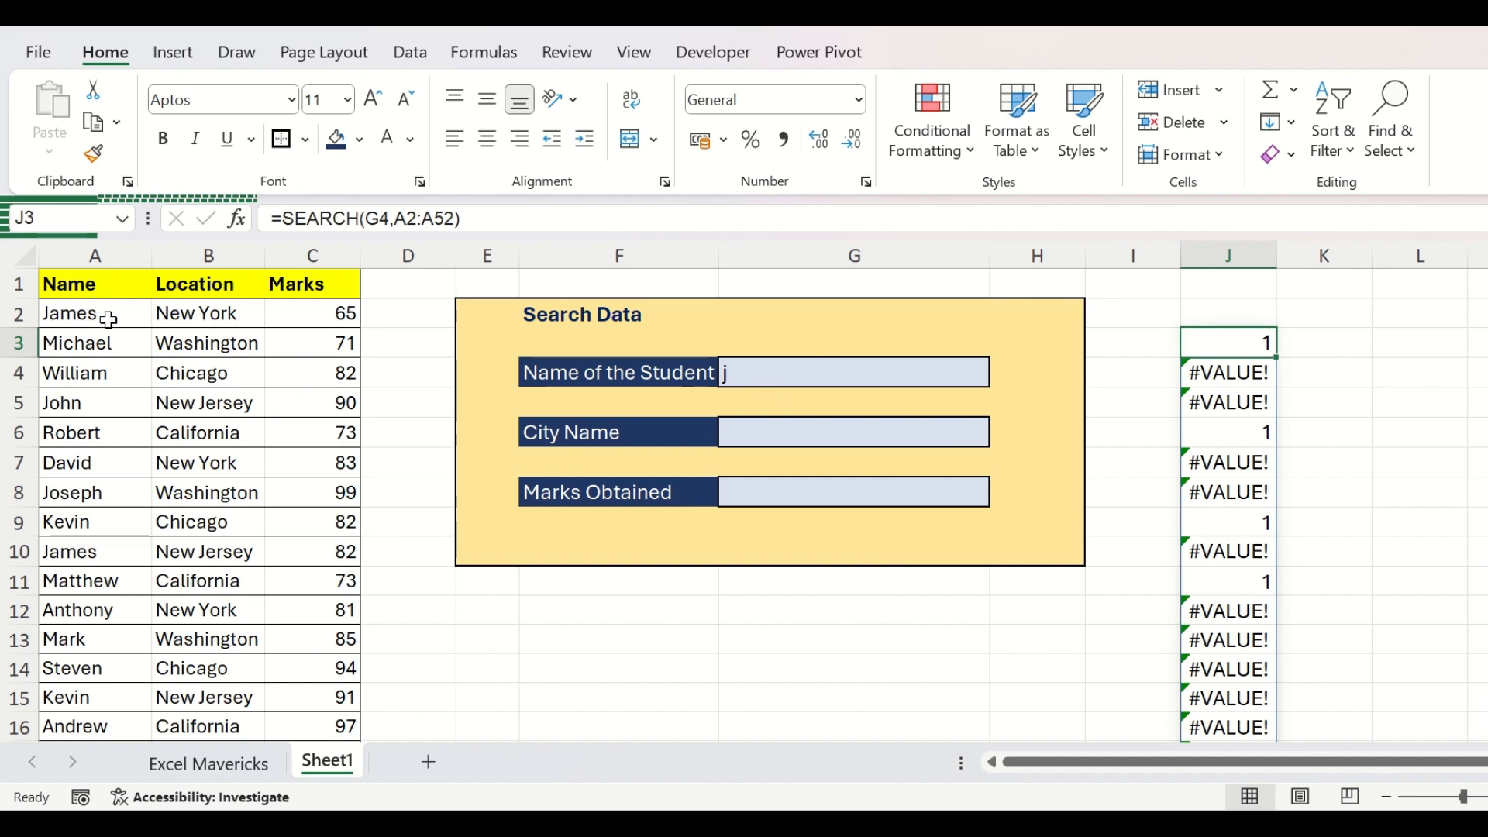
{"action": "left_click", "coordinate": [1257, 372]}
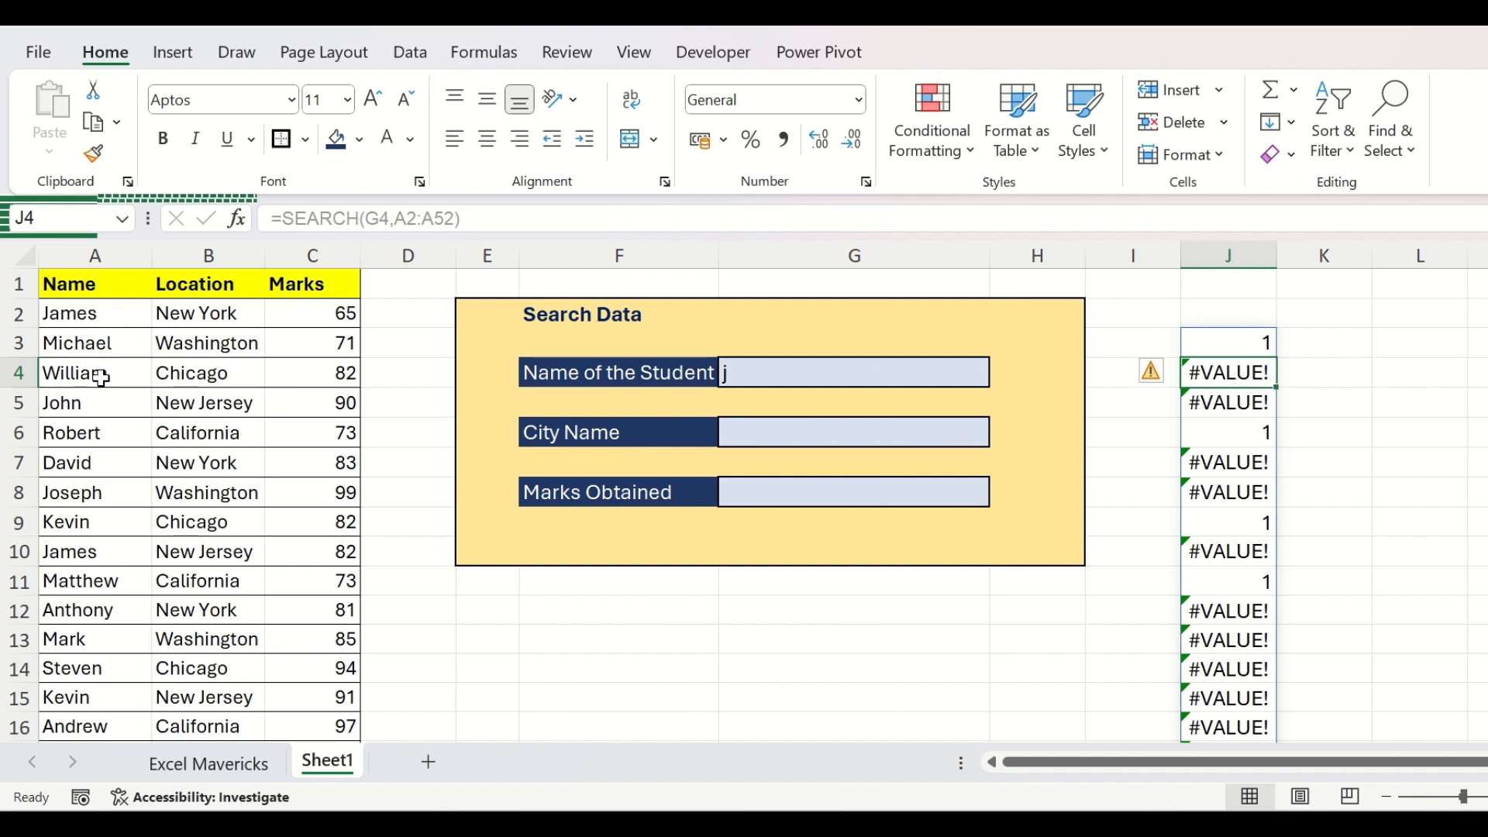
Set the student name in G4 to w and compare the numeric results in column J with the matching names
{"action": "left_click", "coordinate": [795, 375]}
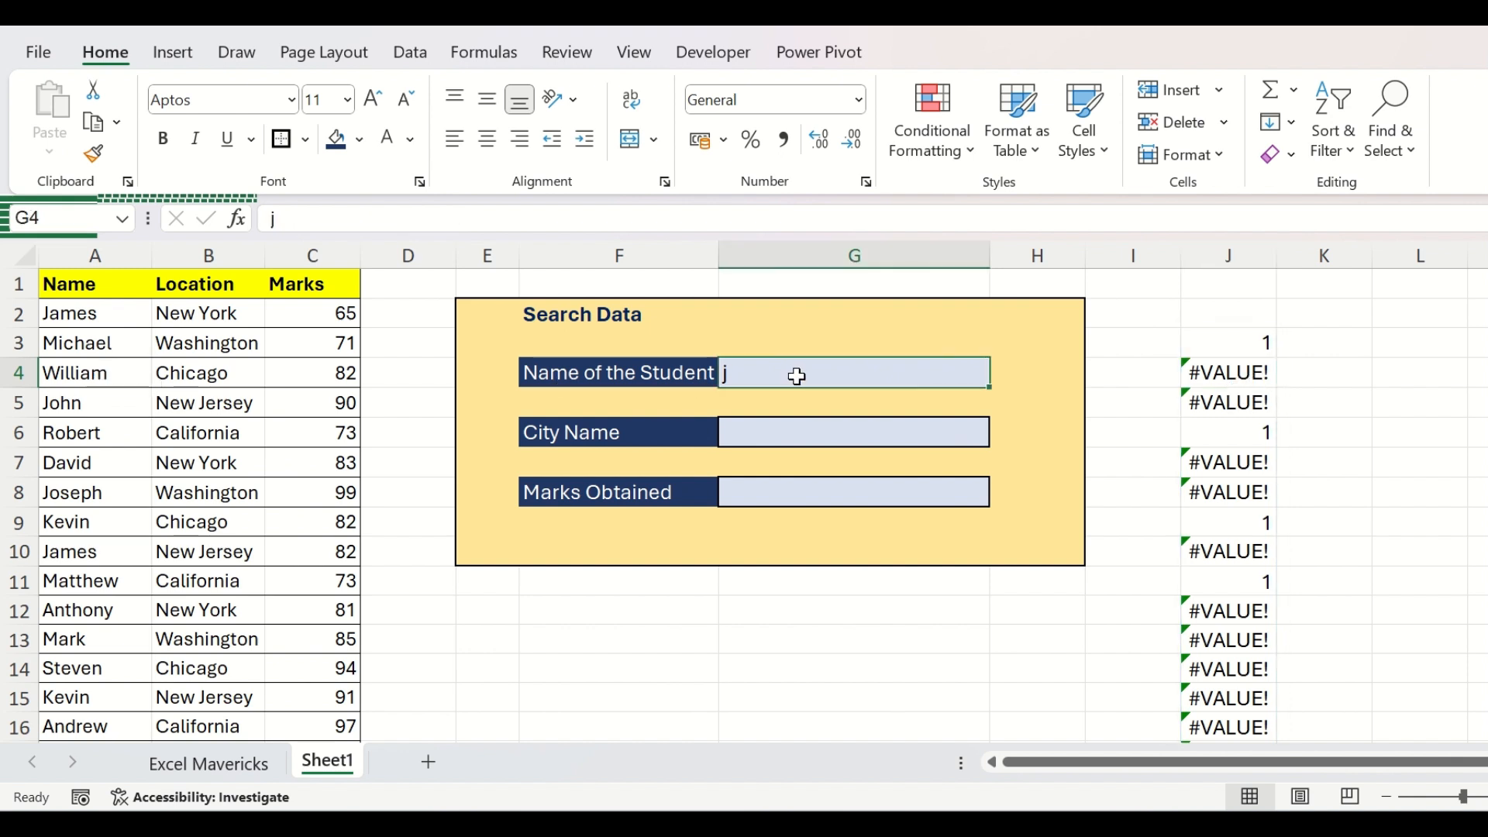
{"action": "type", "text": "w"}
{"action": "key", "text": "Return"}
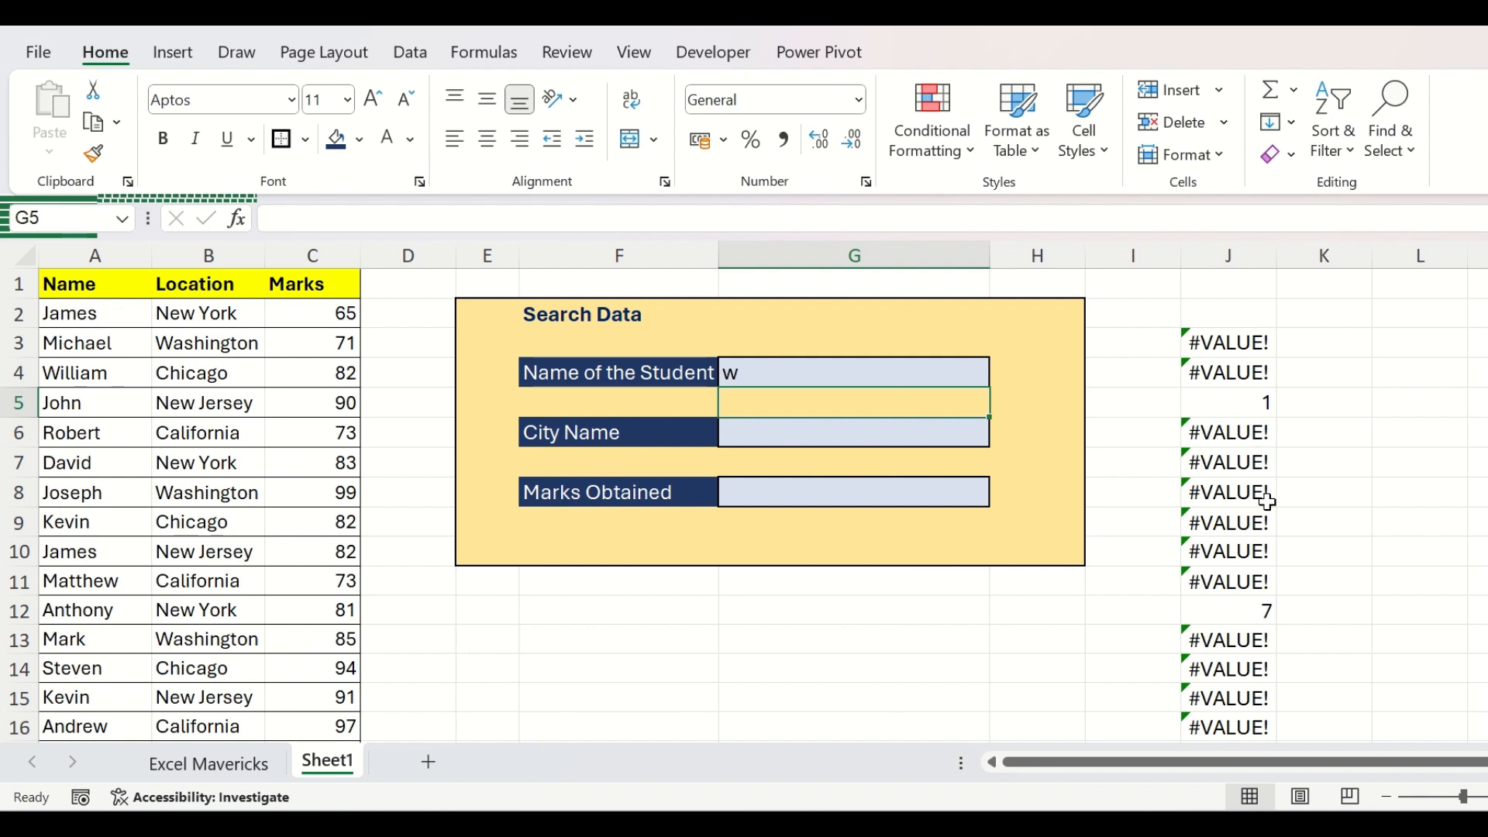
{"action": "left_click", "coordinate": [1261, 606]}
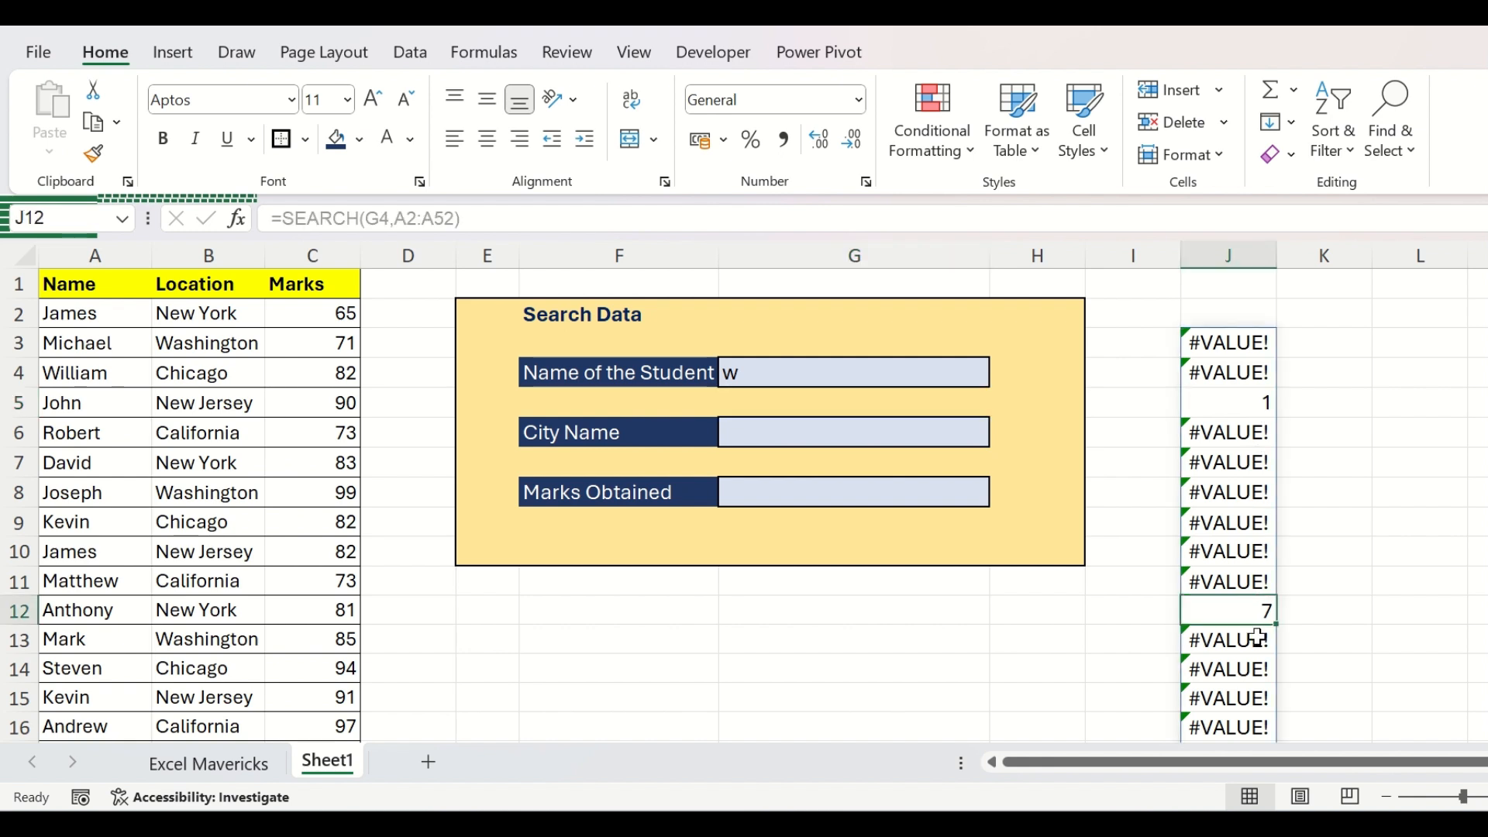
{"action": "left_click", "coordinate": [101, 583]}
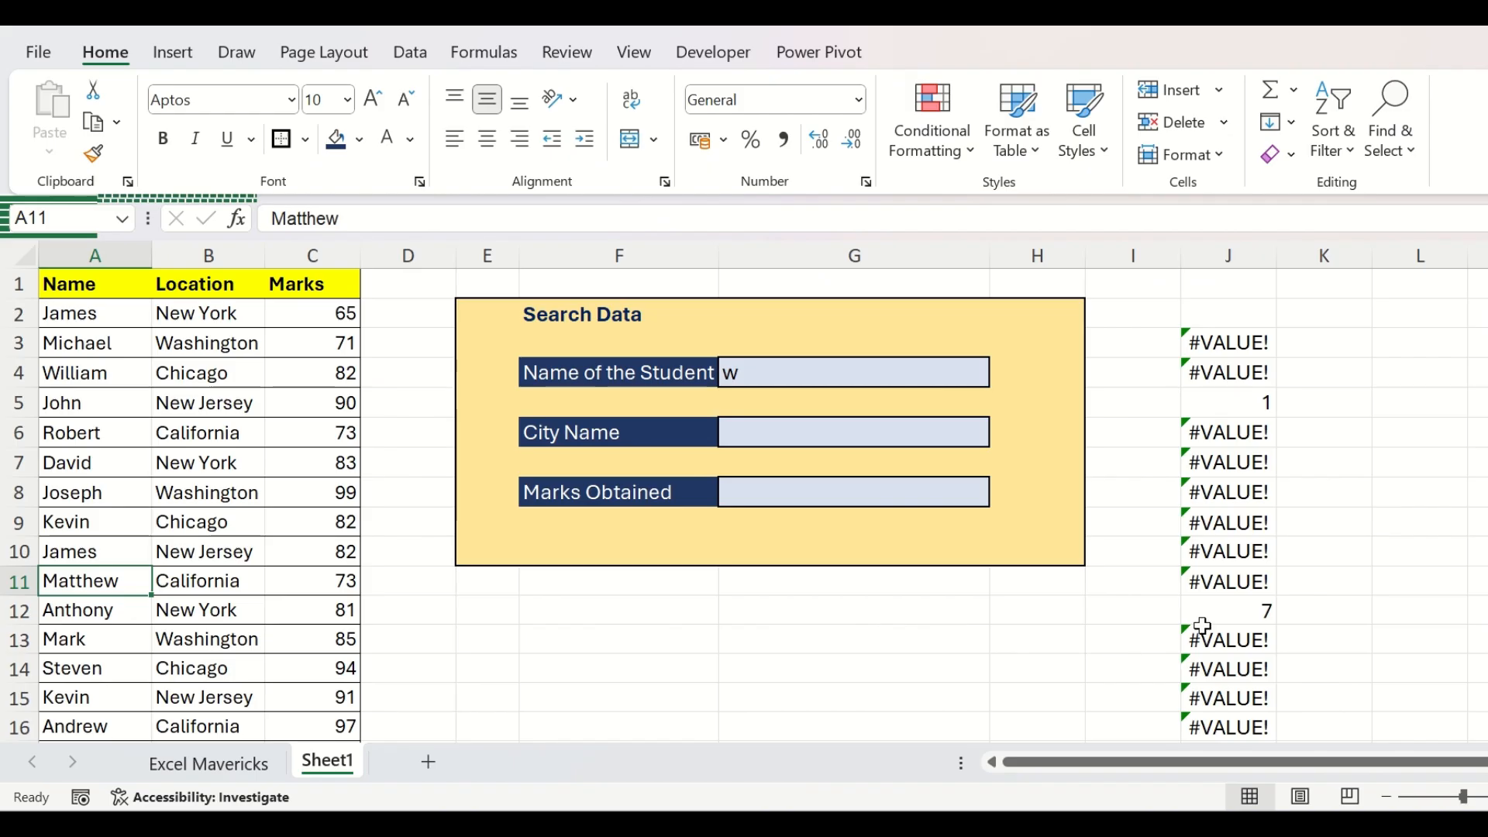
{"action": "left_click", "coordinate": [1263, 616]}
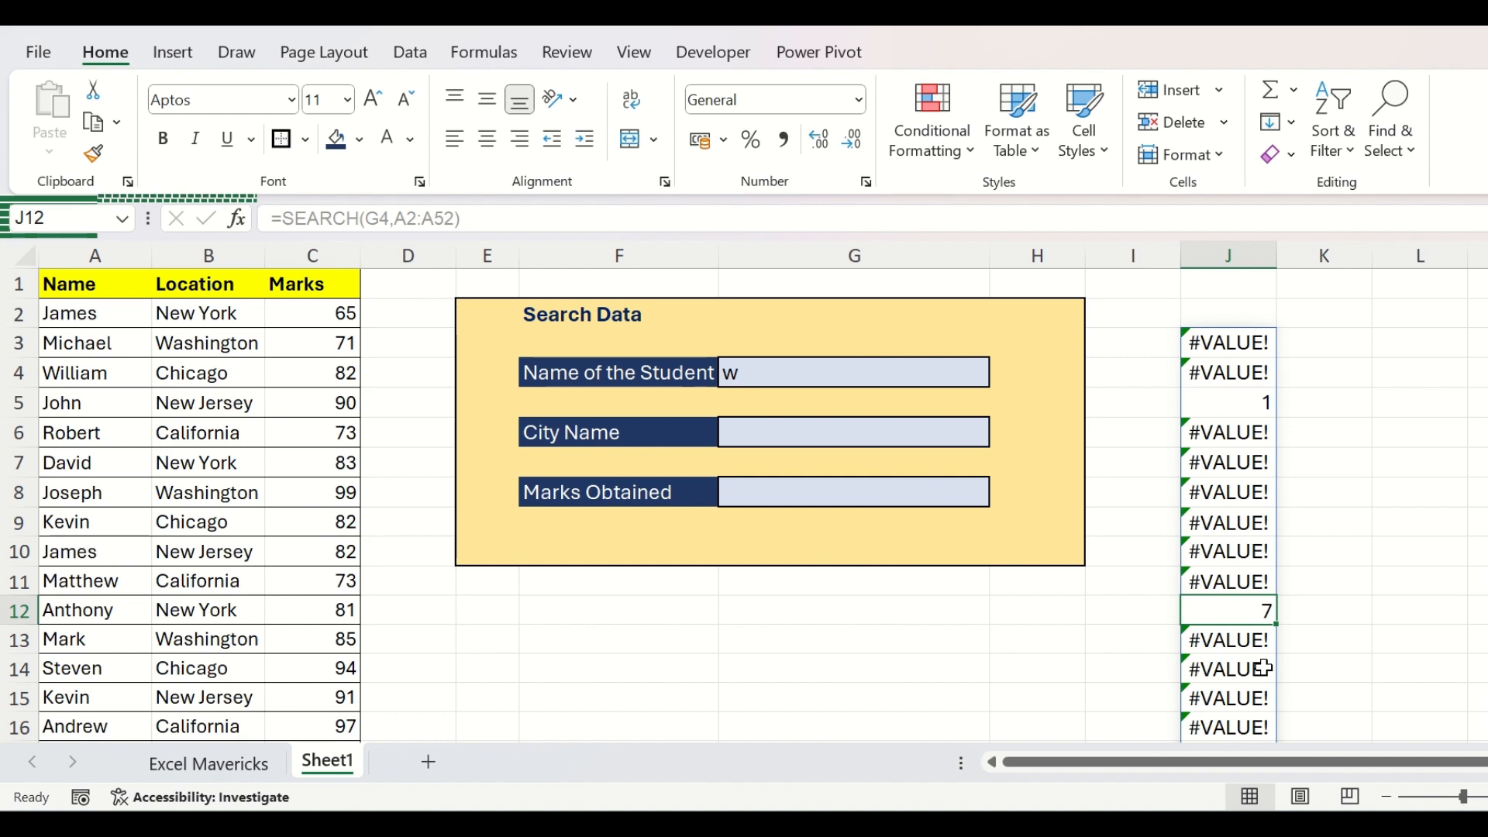
Wrap the J3 formula in ISNUMBER so it reads =ISNUMBER(SEARCH(G4,A2:A52))
{"action": "left_click", "coordinate": [1217, 341]}
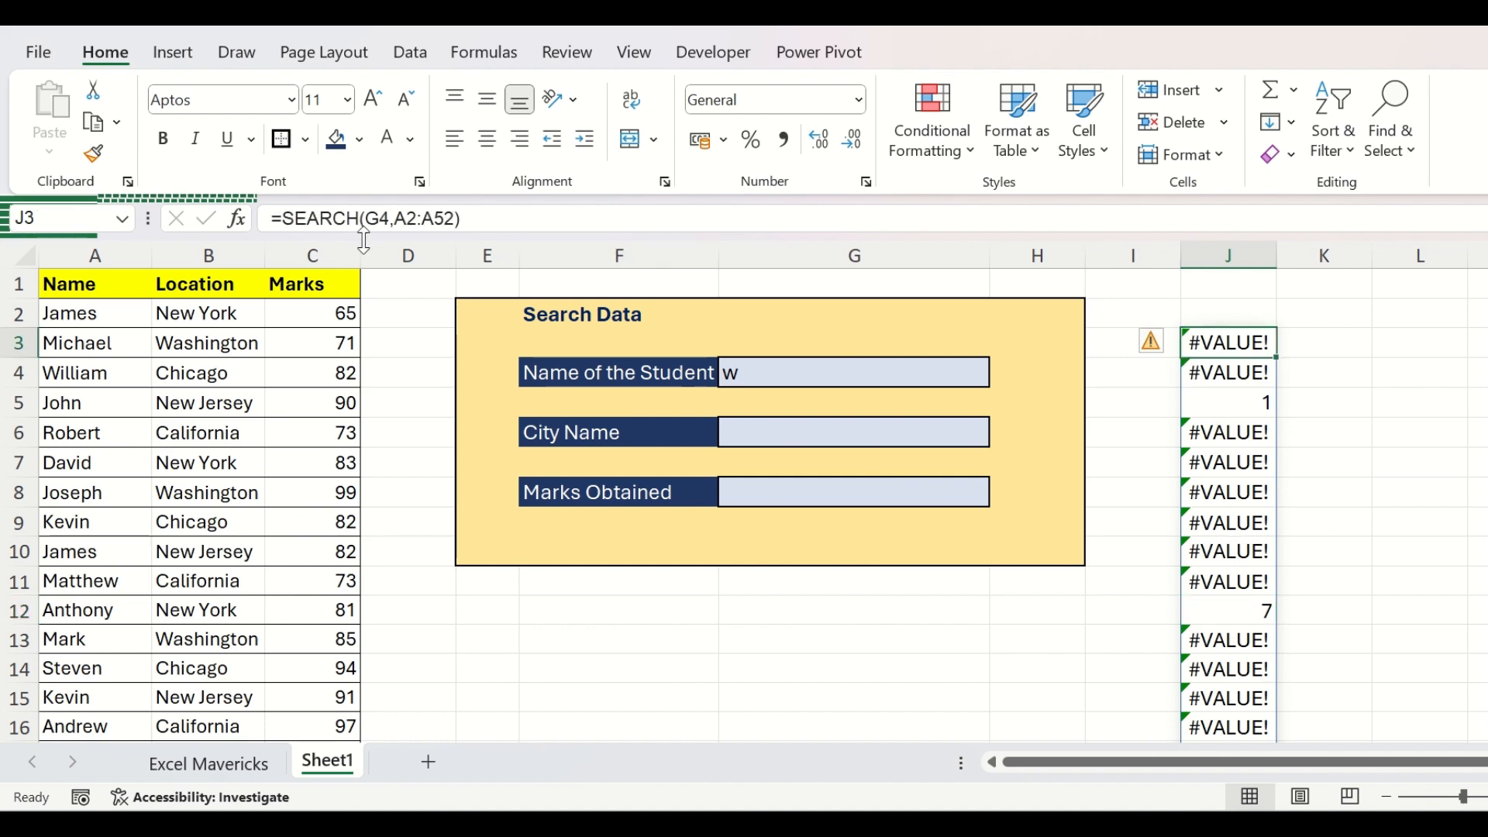
{"action": "left_click", "coordinate": [283, 219]}
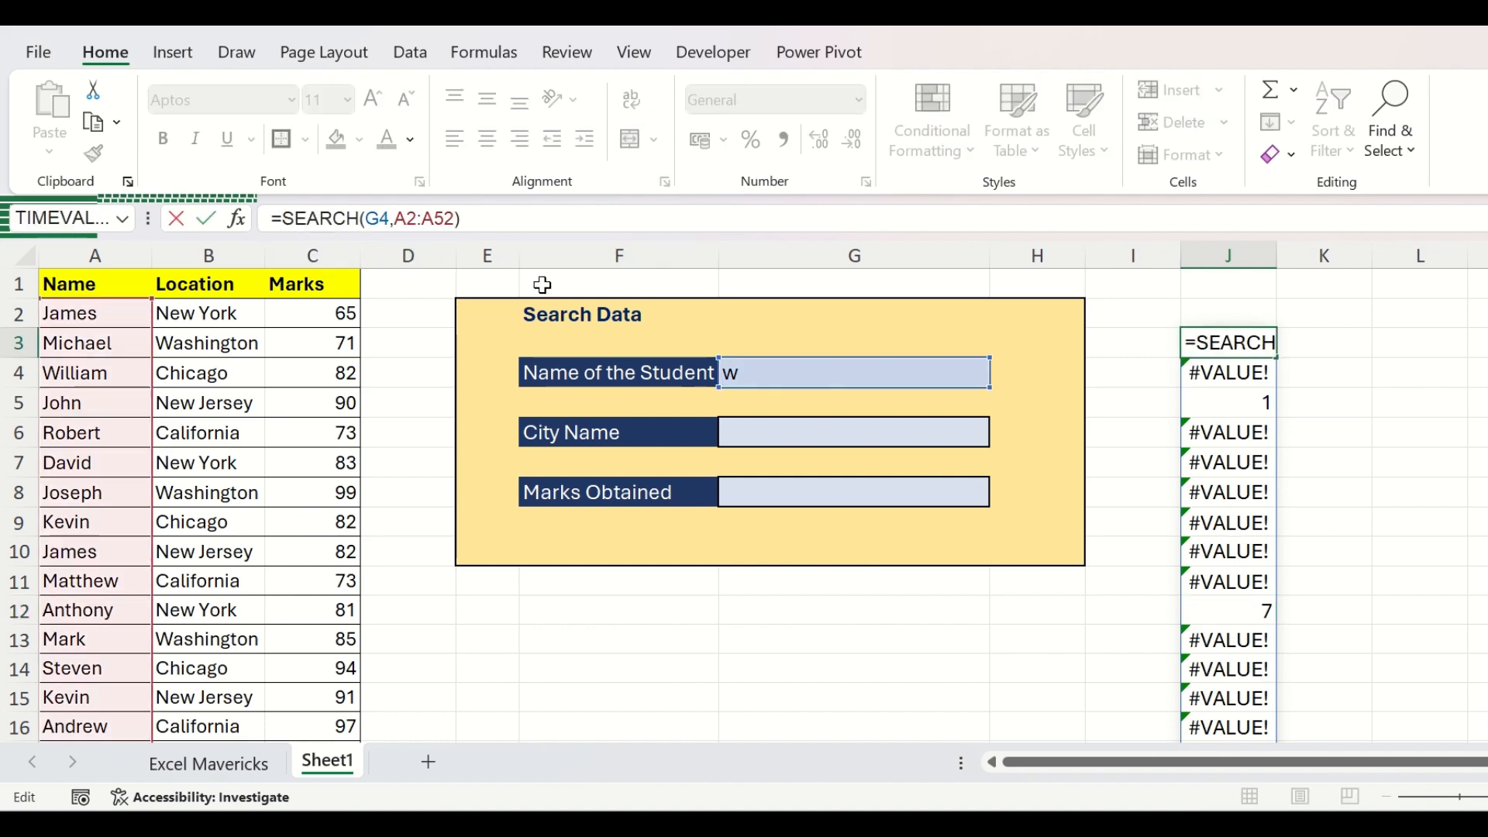
{"action": "type", "text": "is"}
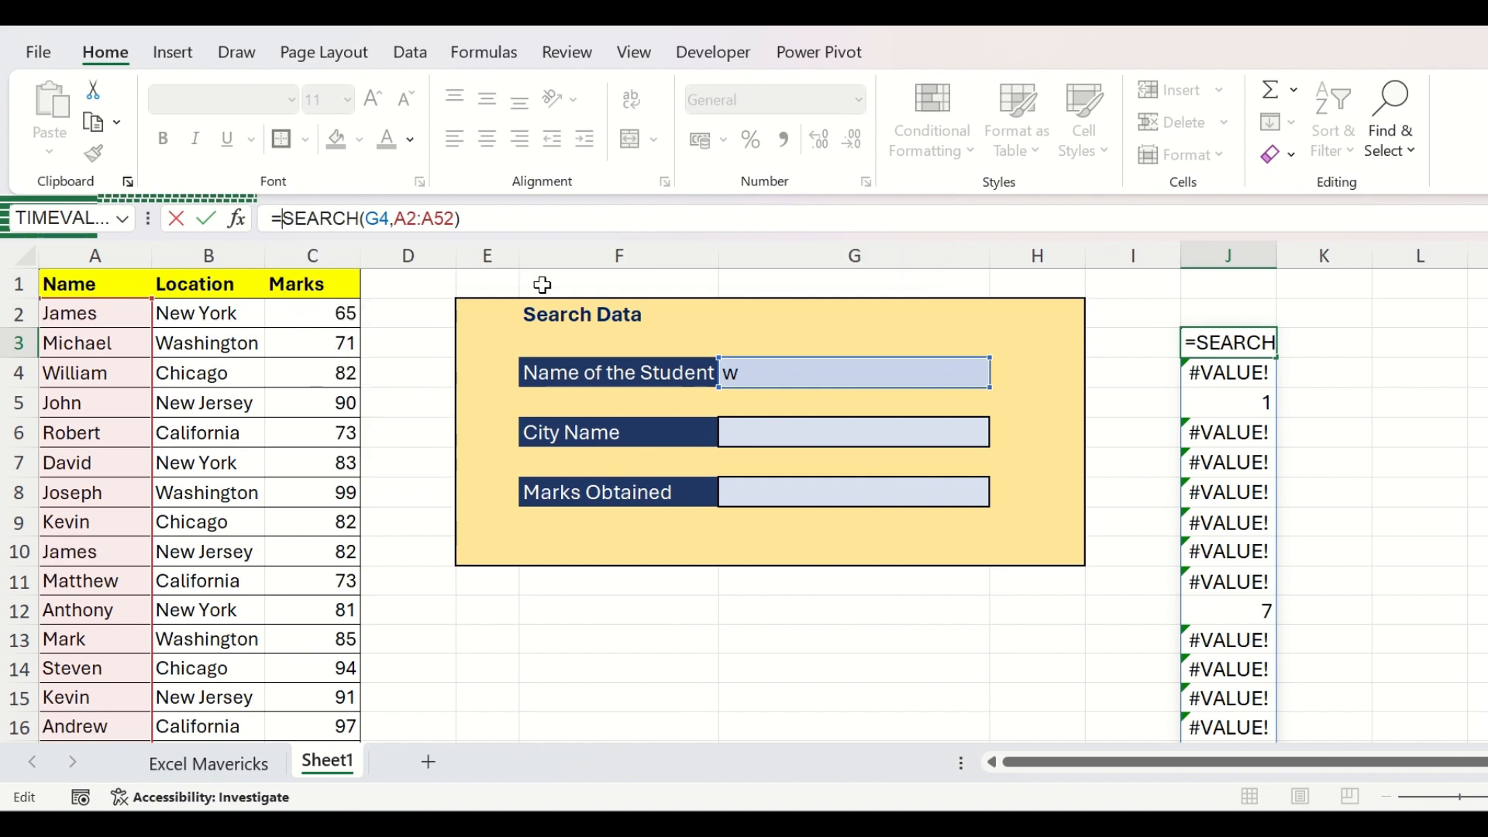
{"action": "type", "text": "number"}
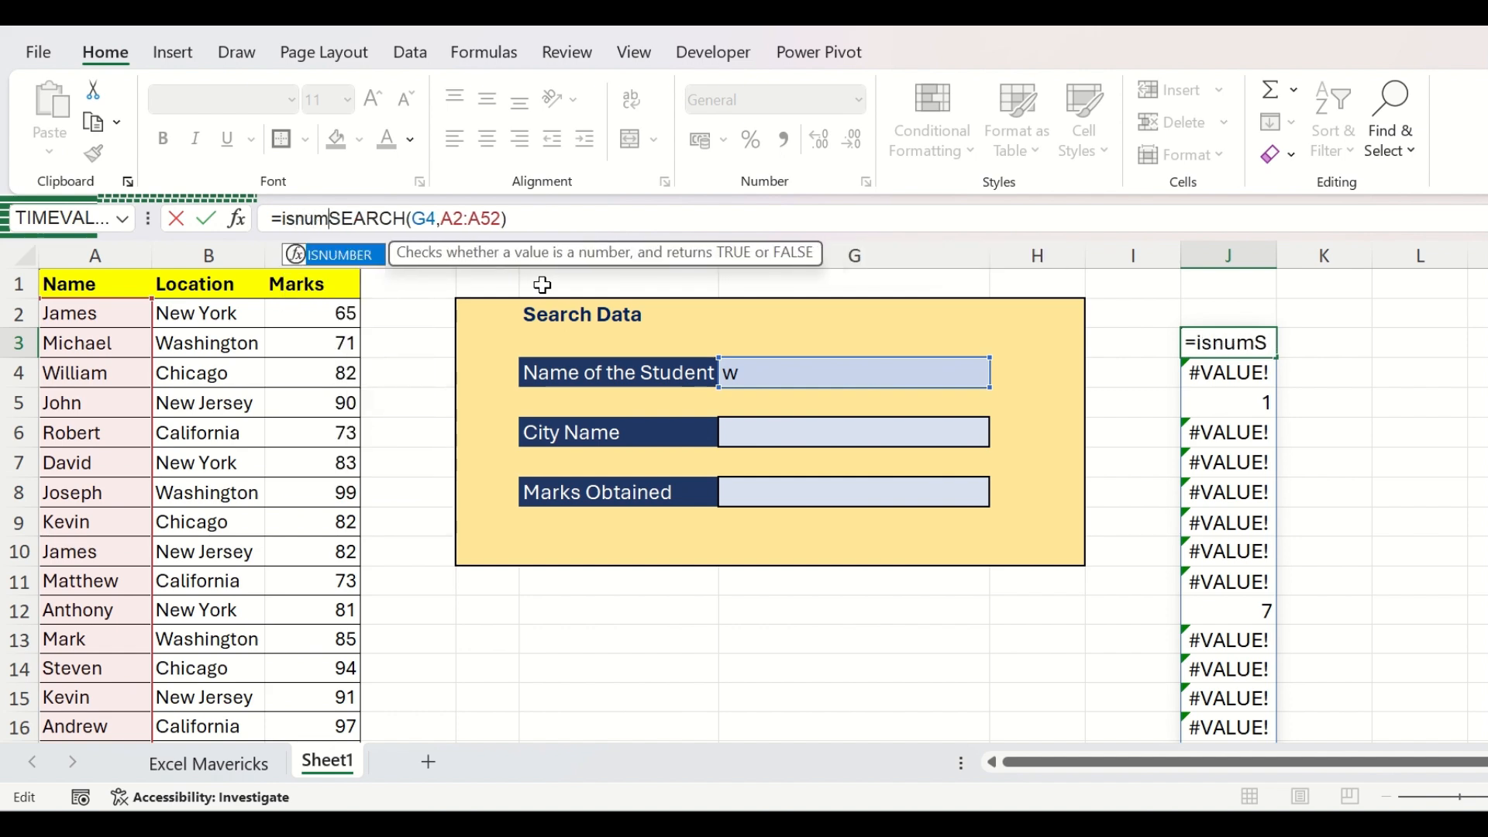
{"action": "type", "text": "("}
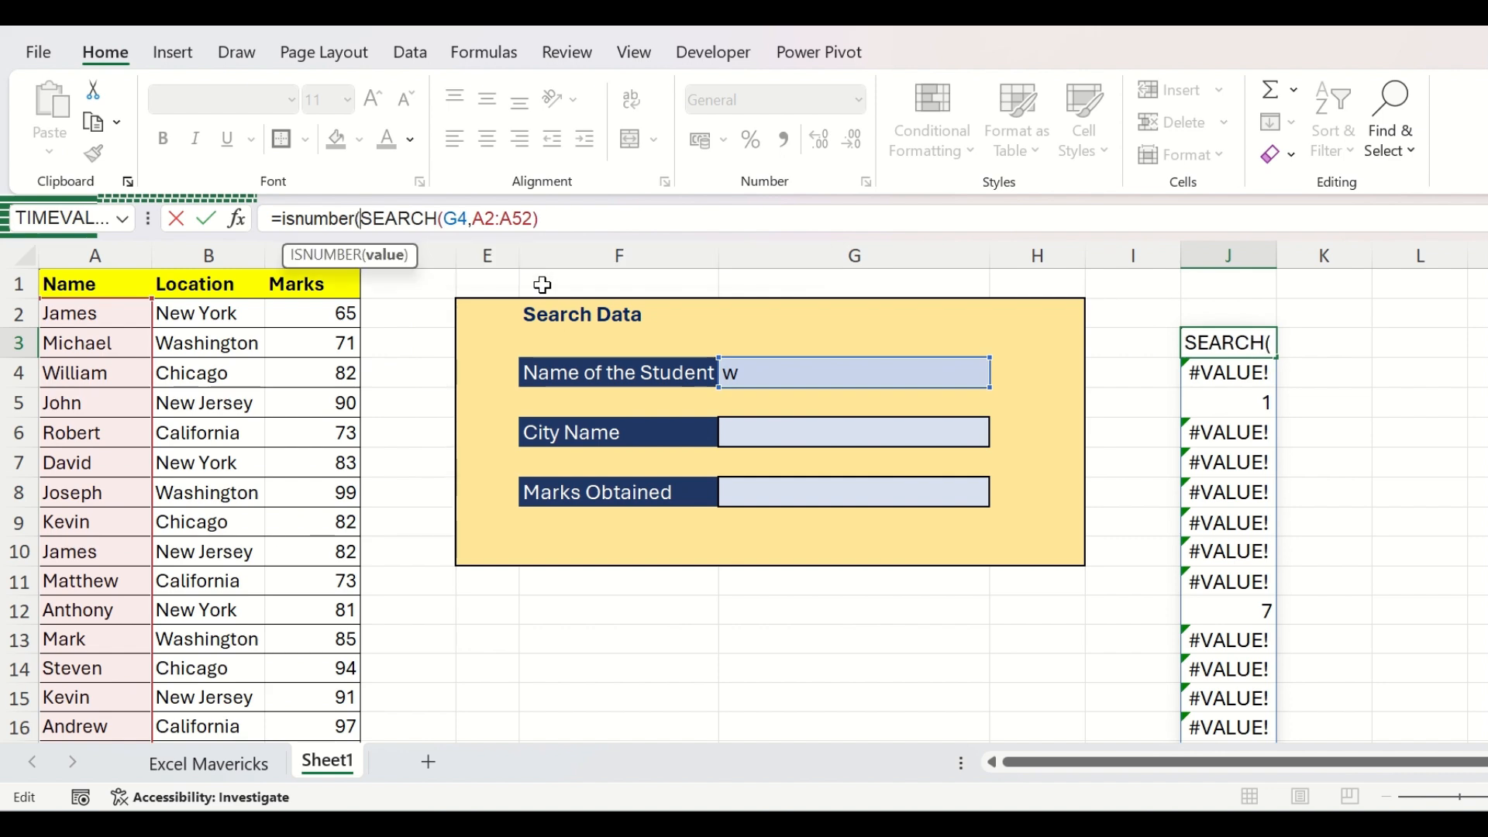
{"action": "left_click", "coordinate": [598, 221]}
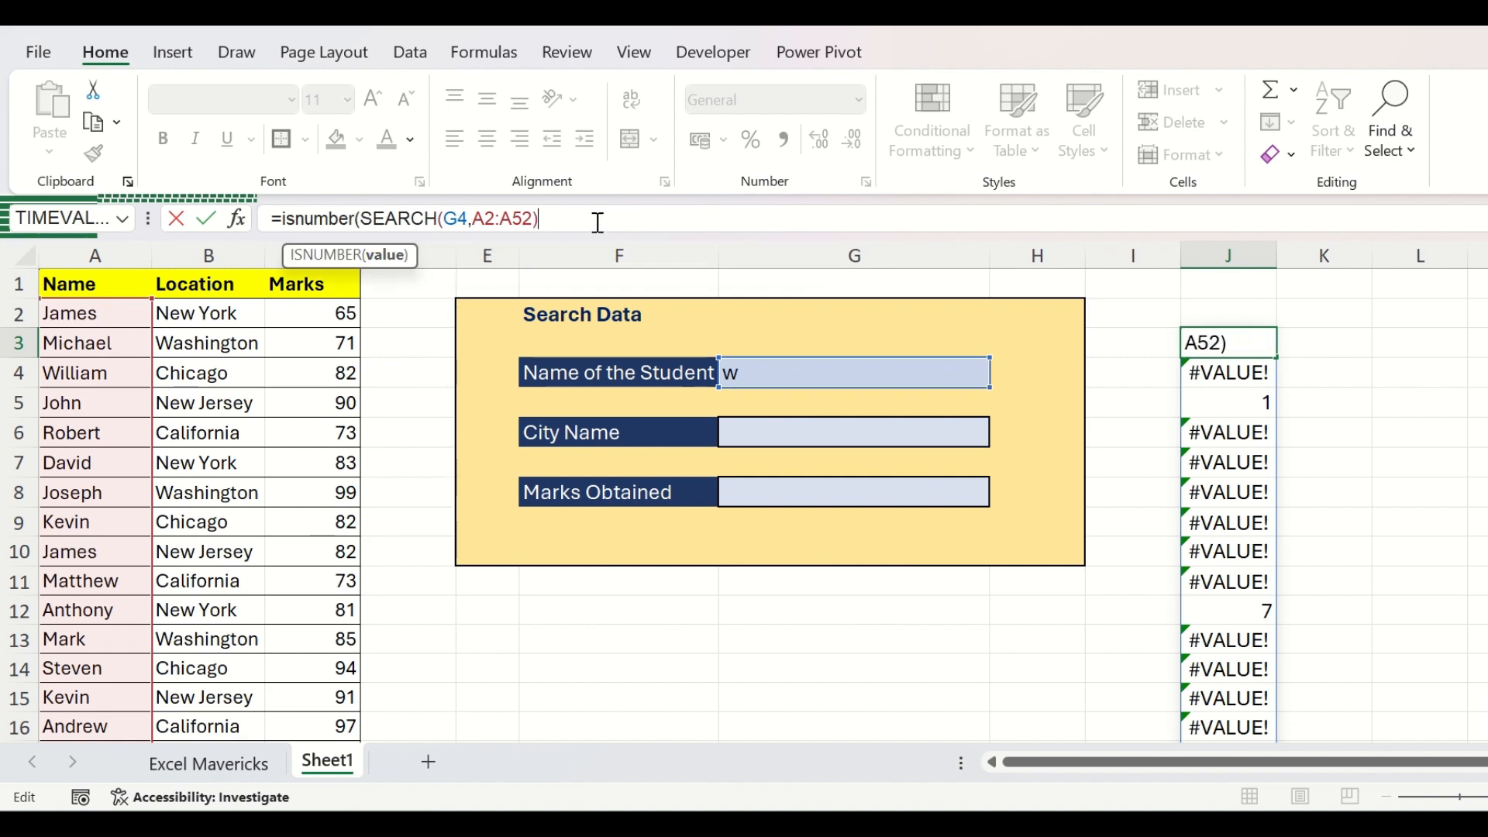
{"action": "type", "text": ")"}
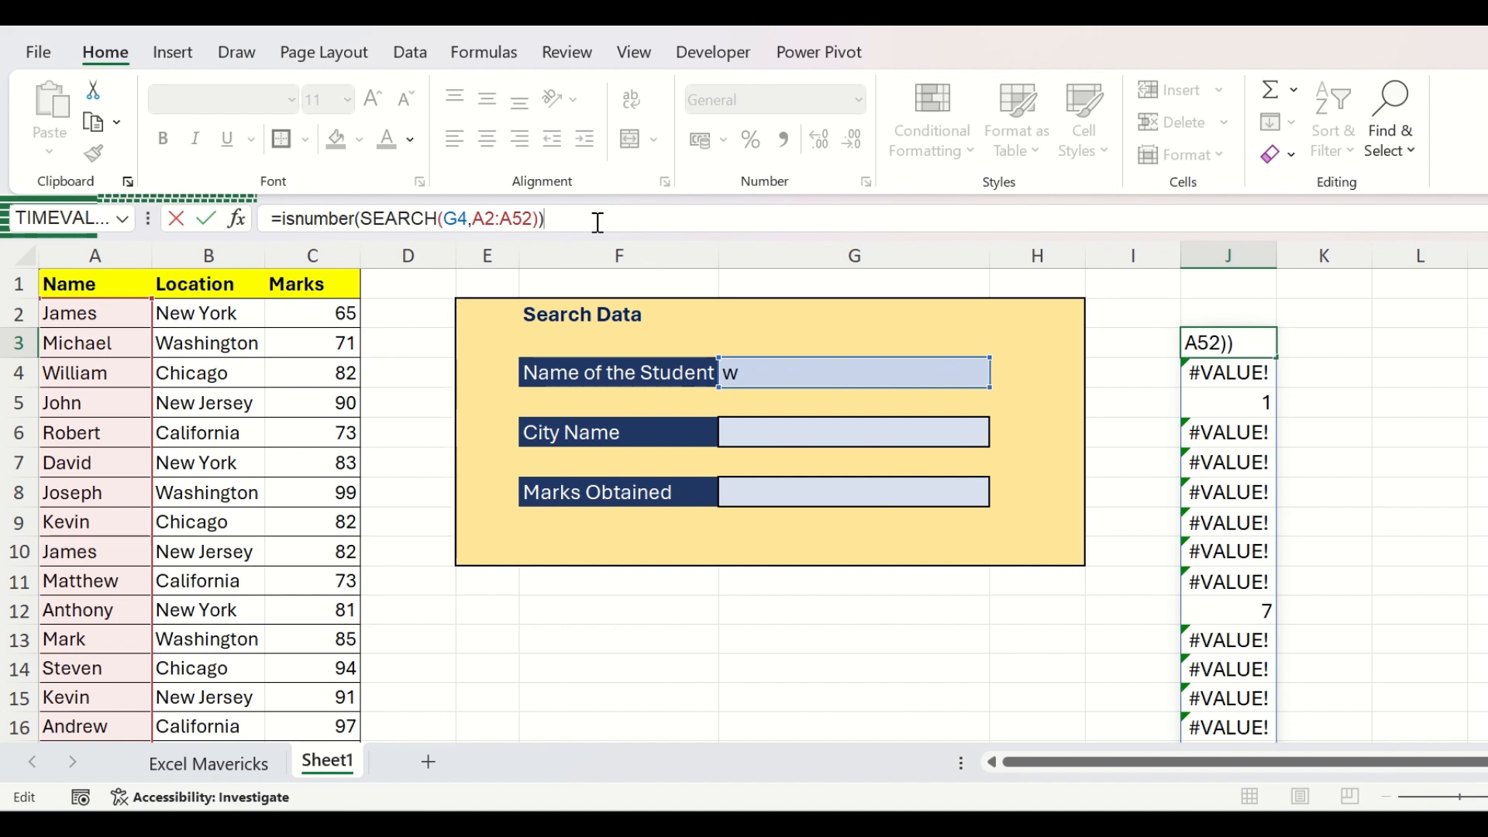
{"action": "key", "text": "Return"}
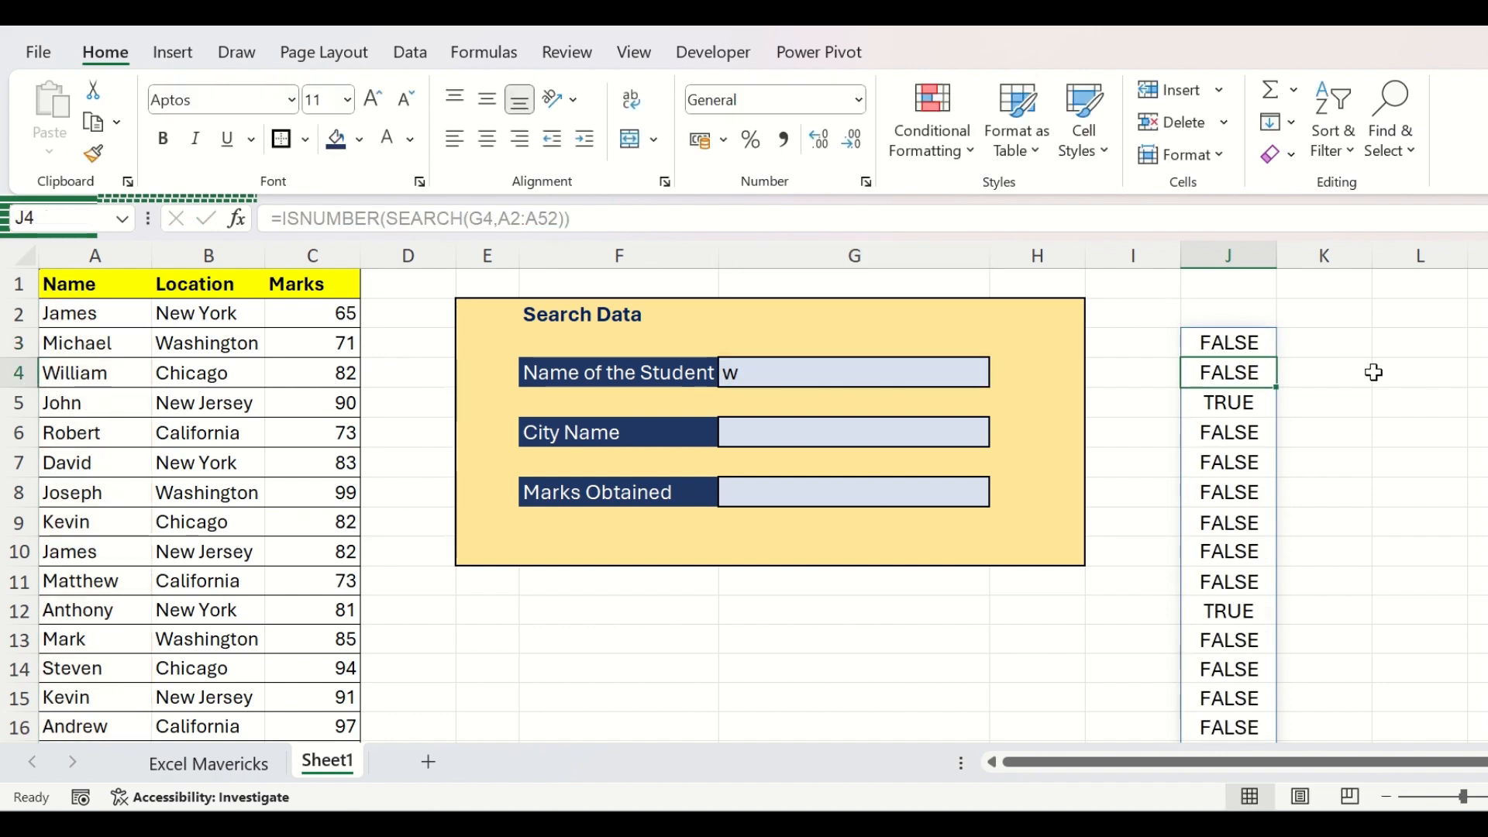
Wrap the J3 formula in FILTER so it reads =FILTER(A2:A52,ISNUMBER(SEARCH(G4,A2:A52))) and review the returned names
{"action": "left_click", "coordinate": [1261, 345]}
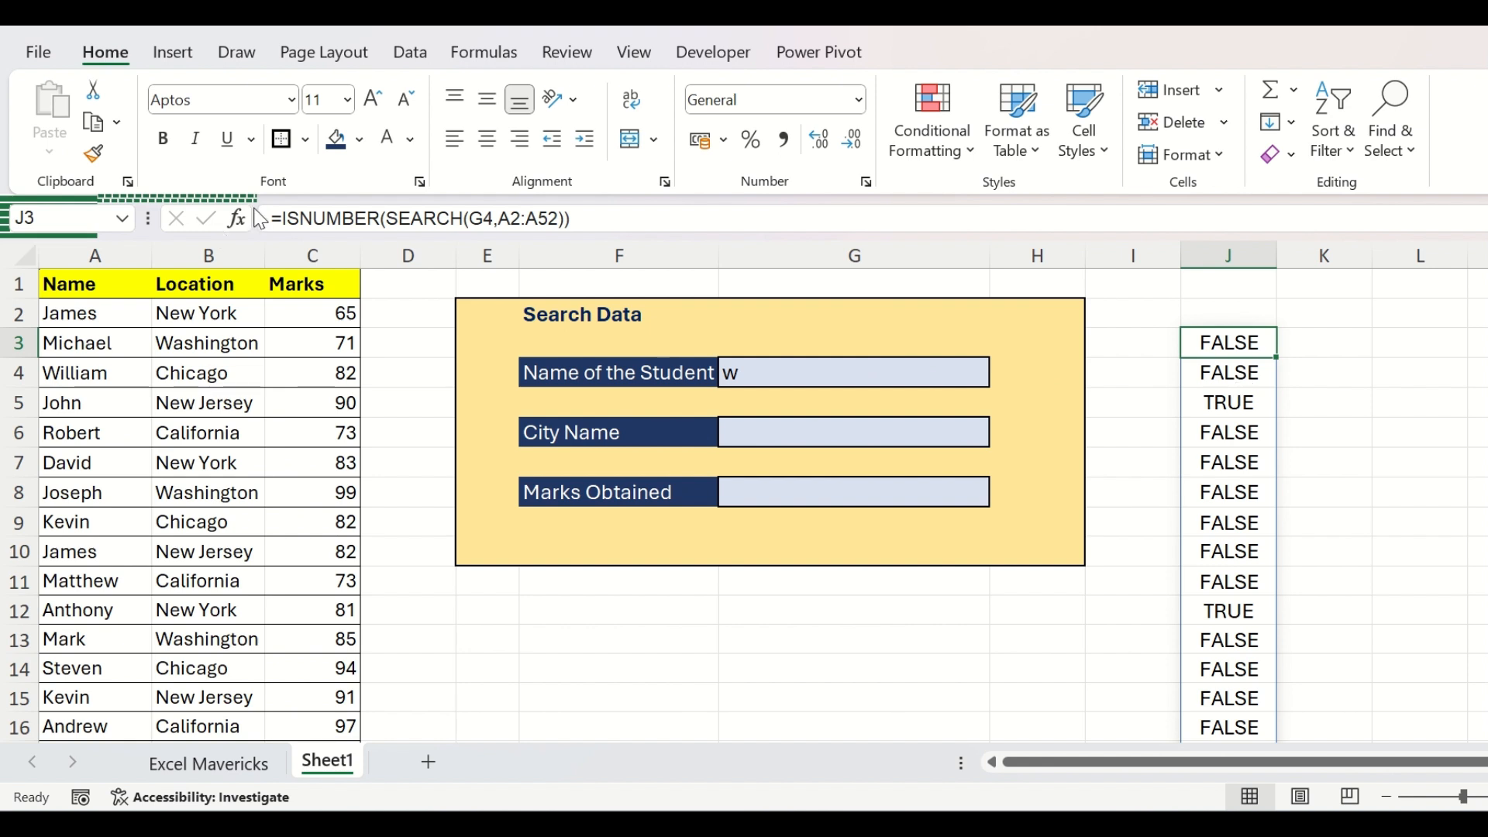
{"action": "left_click", "coordinate": [294, 217]}
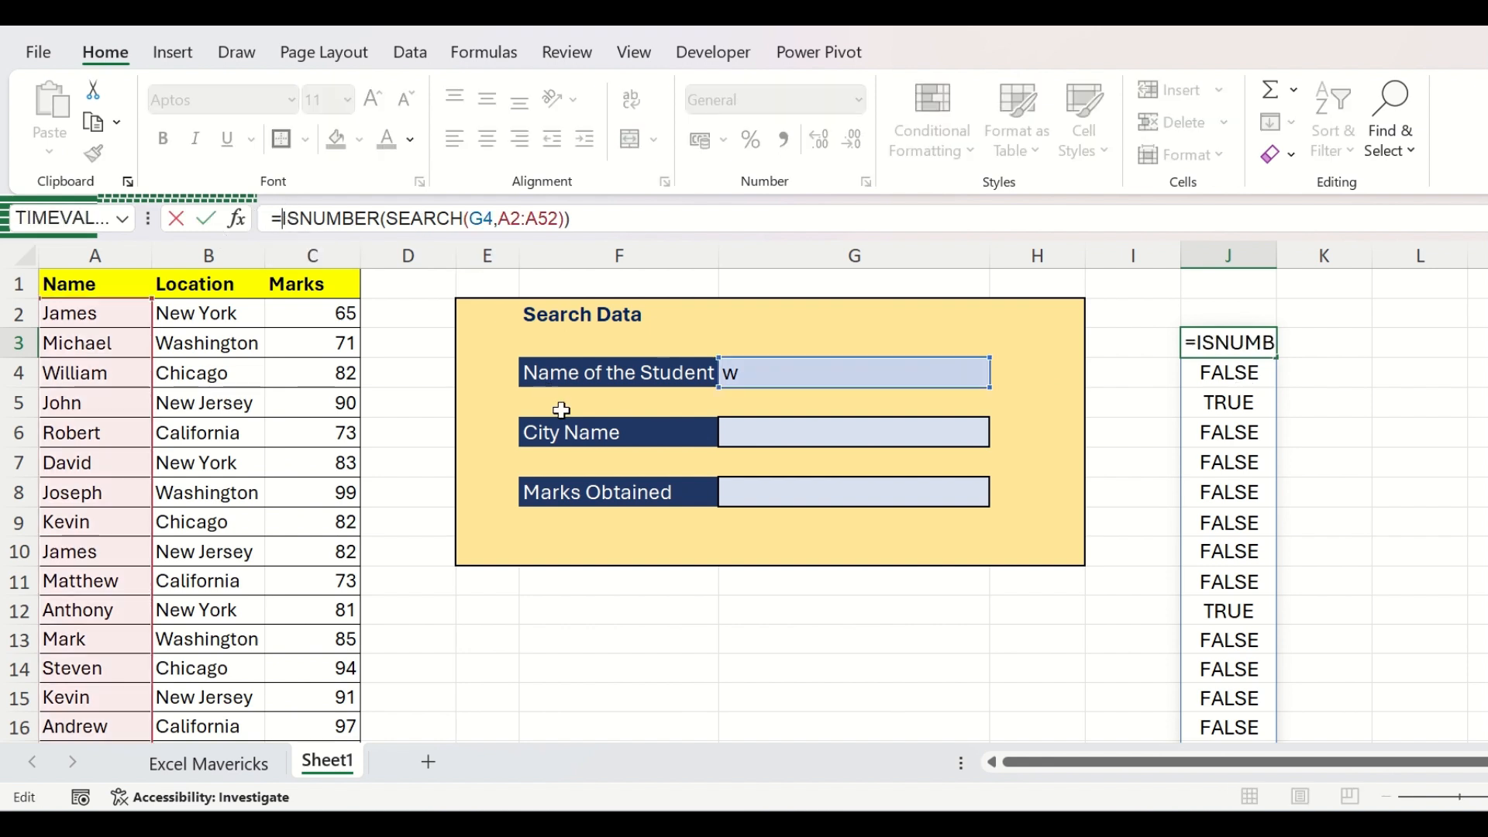
{"action": "type", "text": "FILTER"}
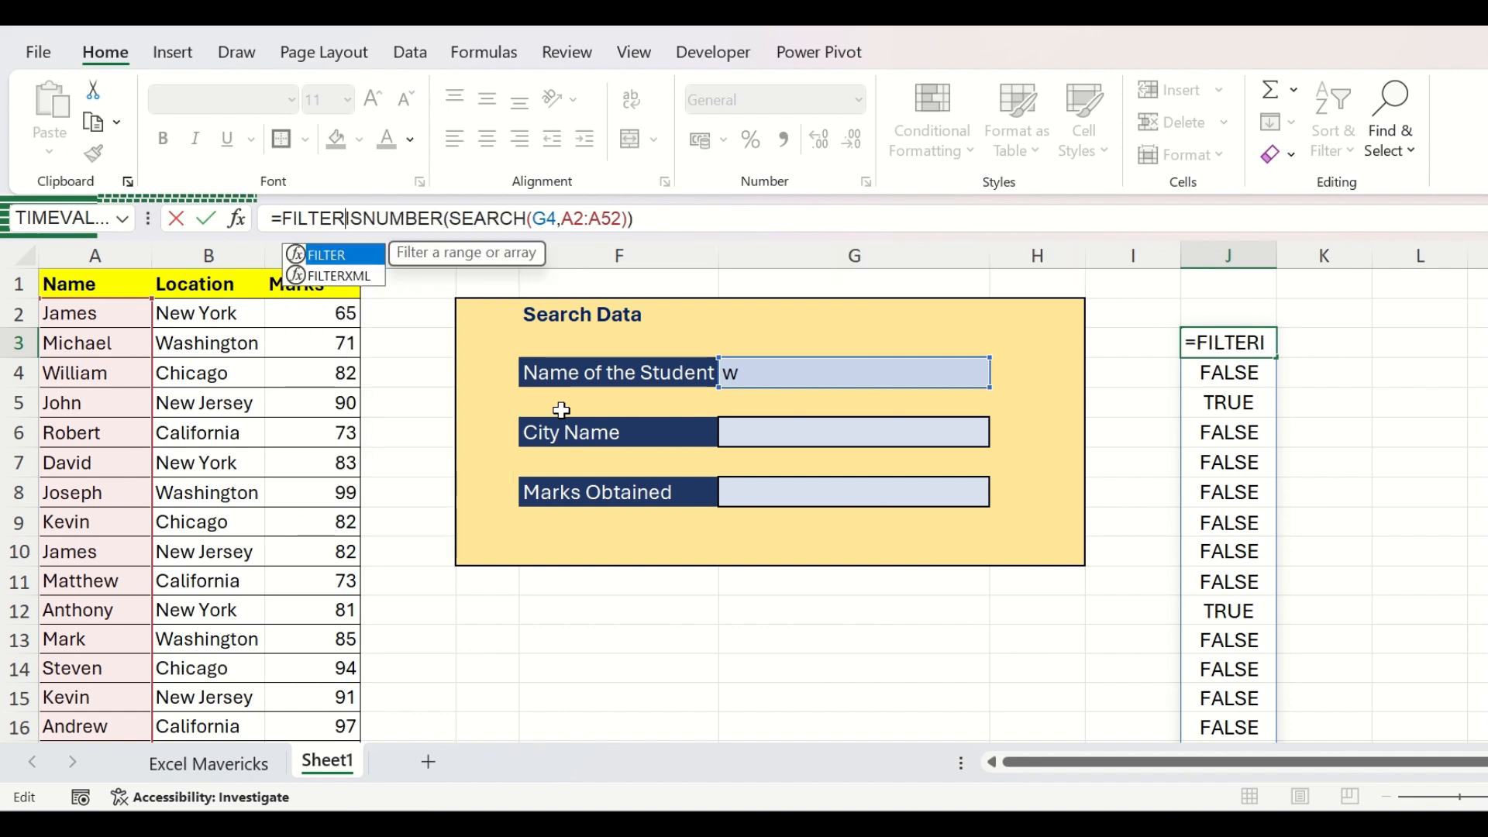
{"action": "type", "text": "("}
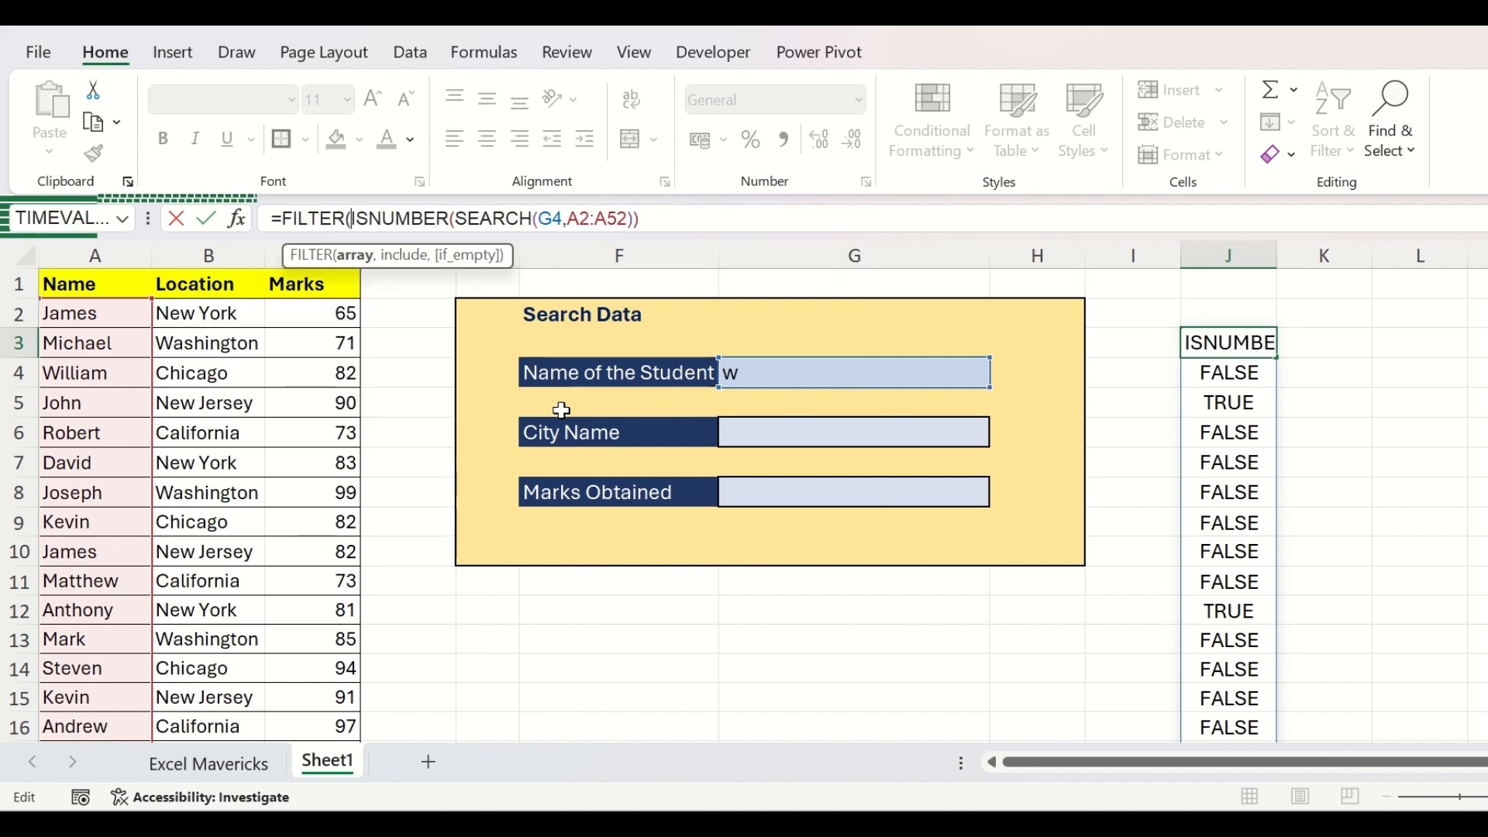
{"action": "left_click", "coordinate": [118, 314]}
{"action": "key", "text": "ctrl+shift+Down"}
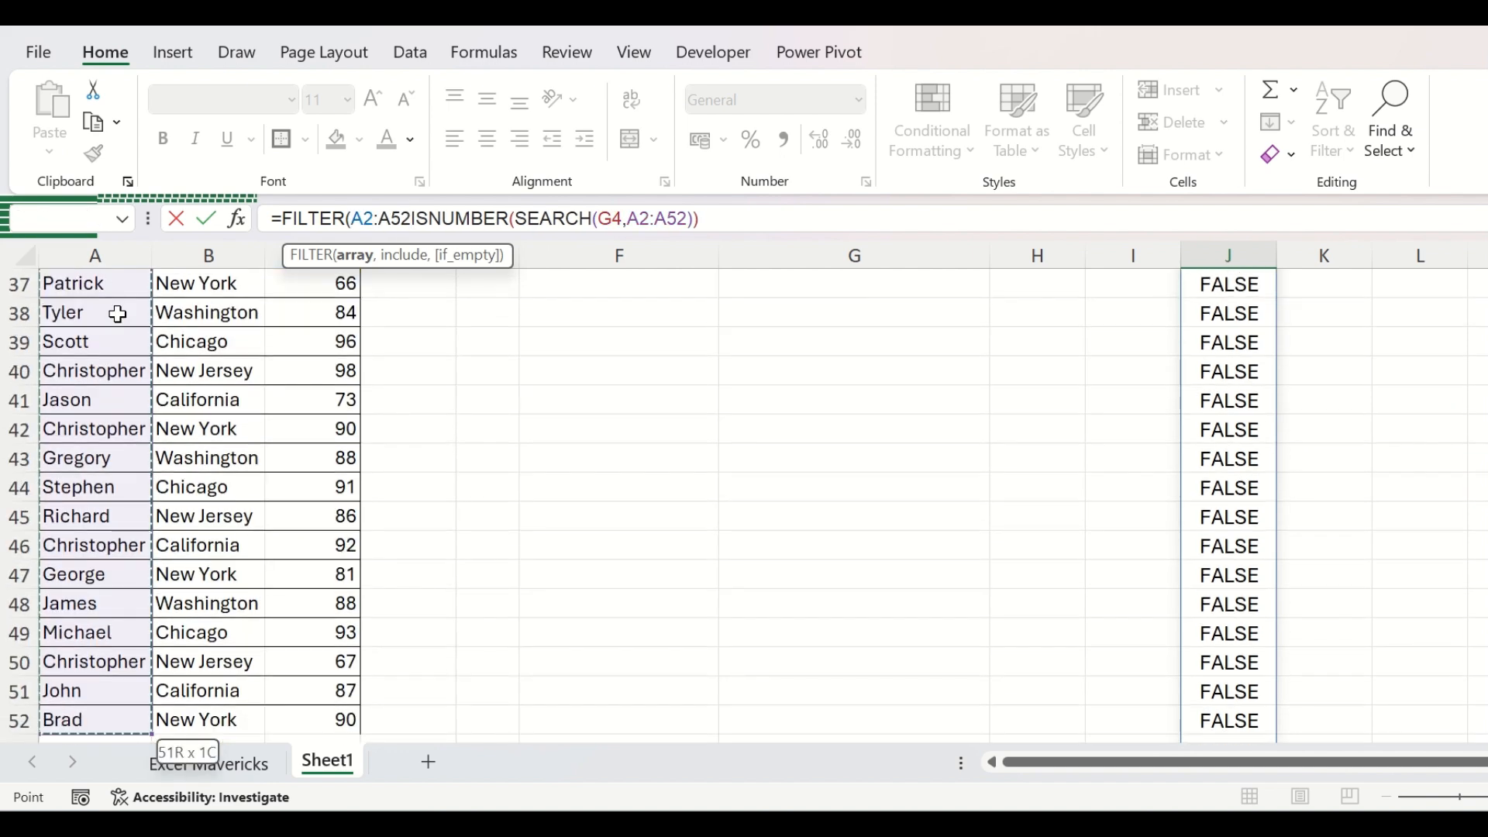
{"action": "type", "text": ","}
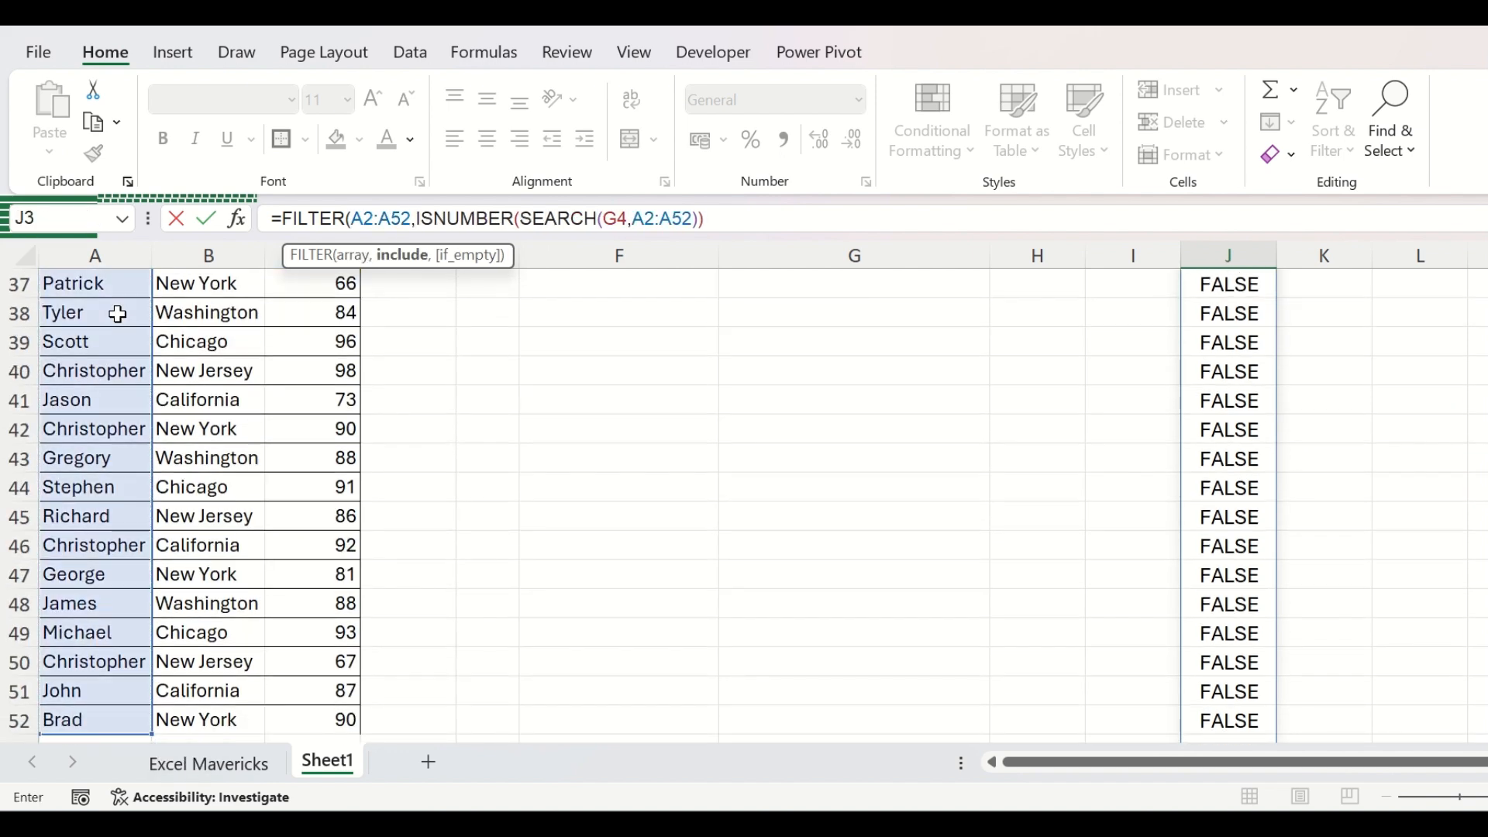
{"action": "left_click", "coordinate": [760, 217]}
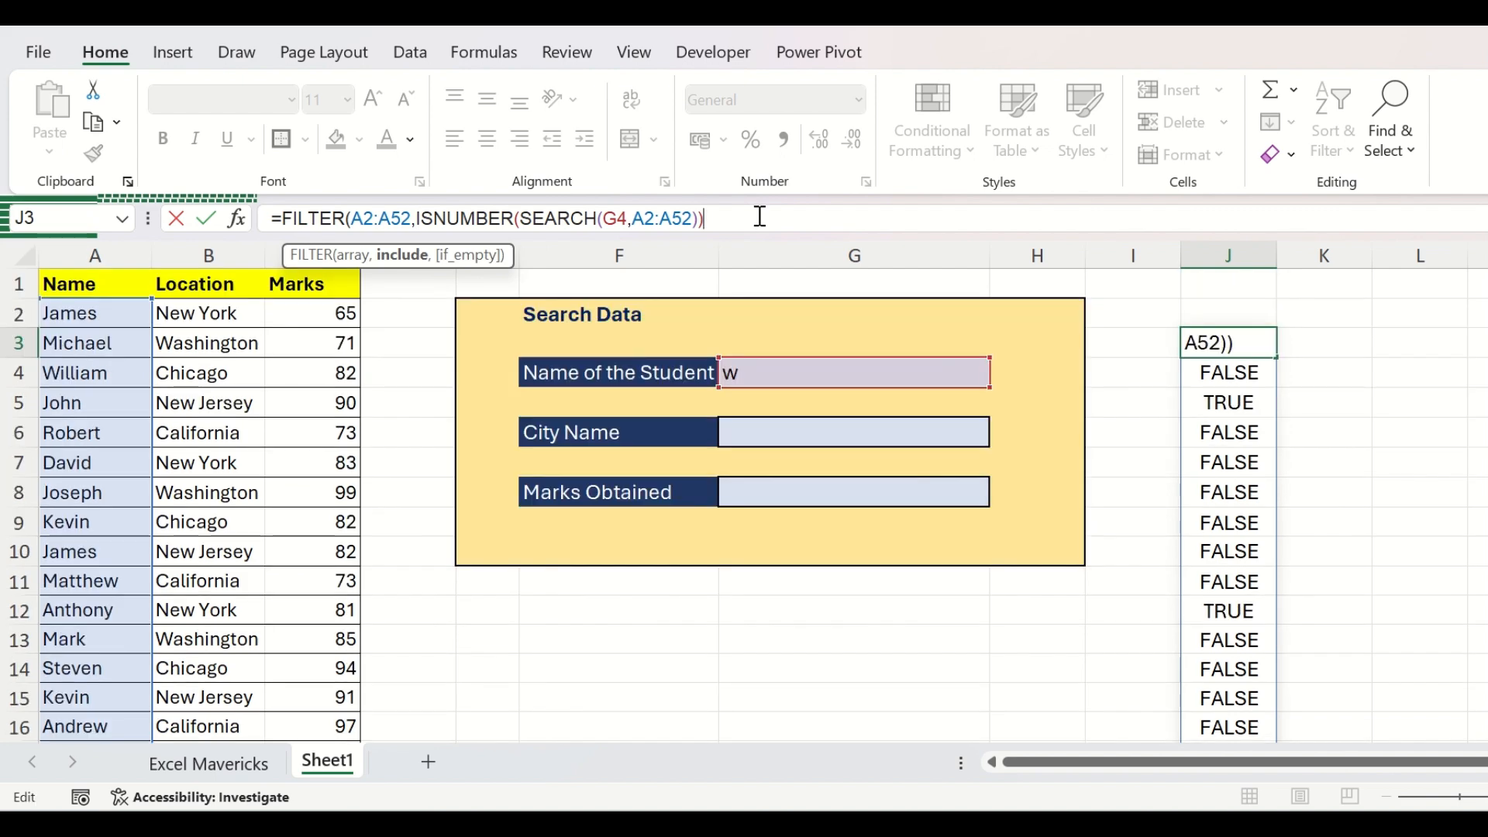
{"action": "type", "text": ")"}
{"action": "key", "text": "Return"}
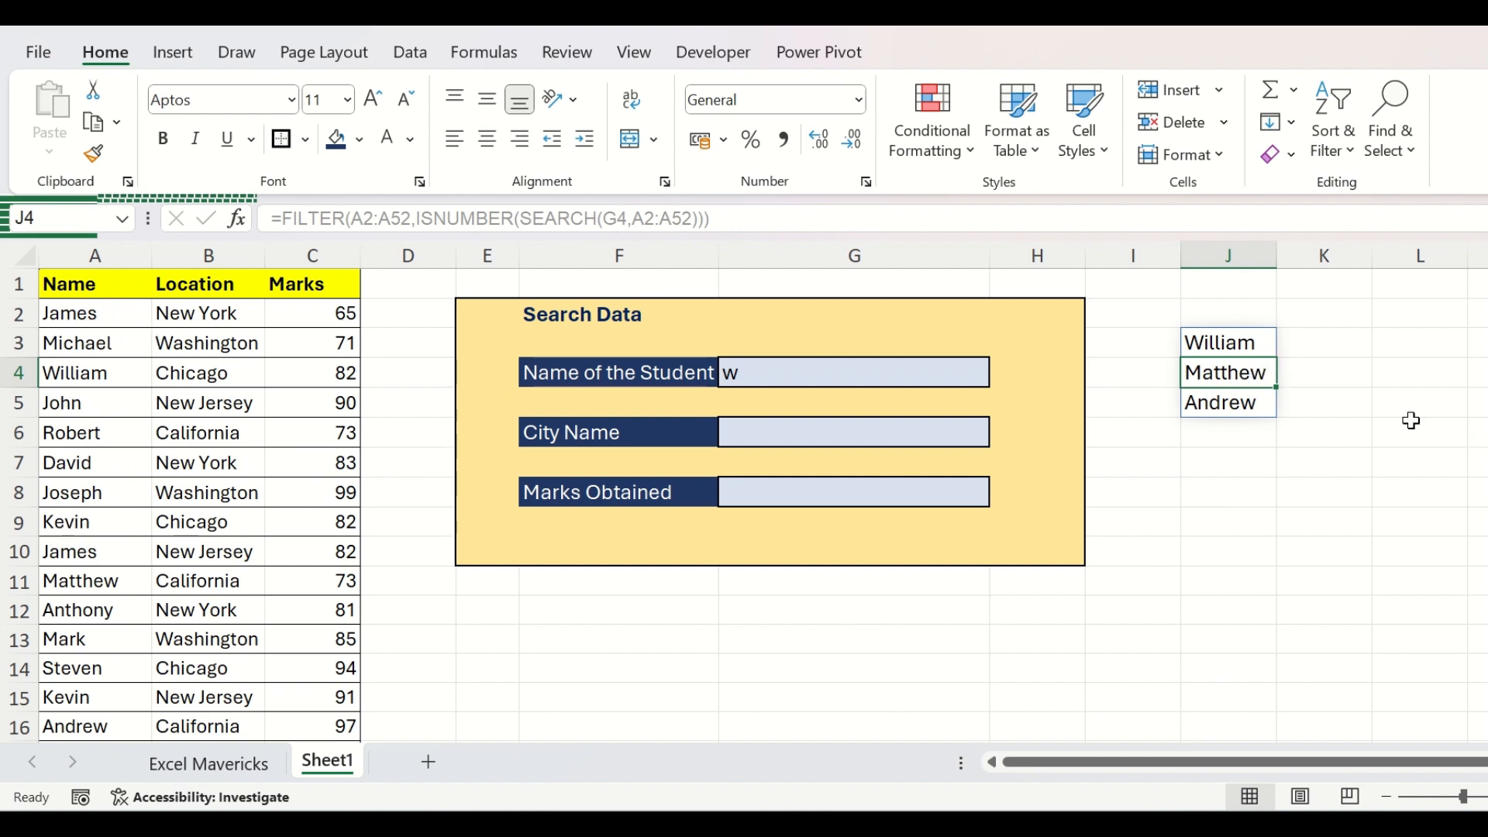
{"action": "left_click_drag", "start_coordinate": [1274, 343], "coordinate": [1267, 402]}
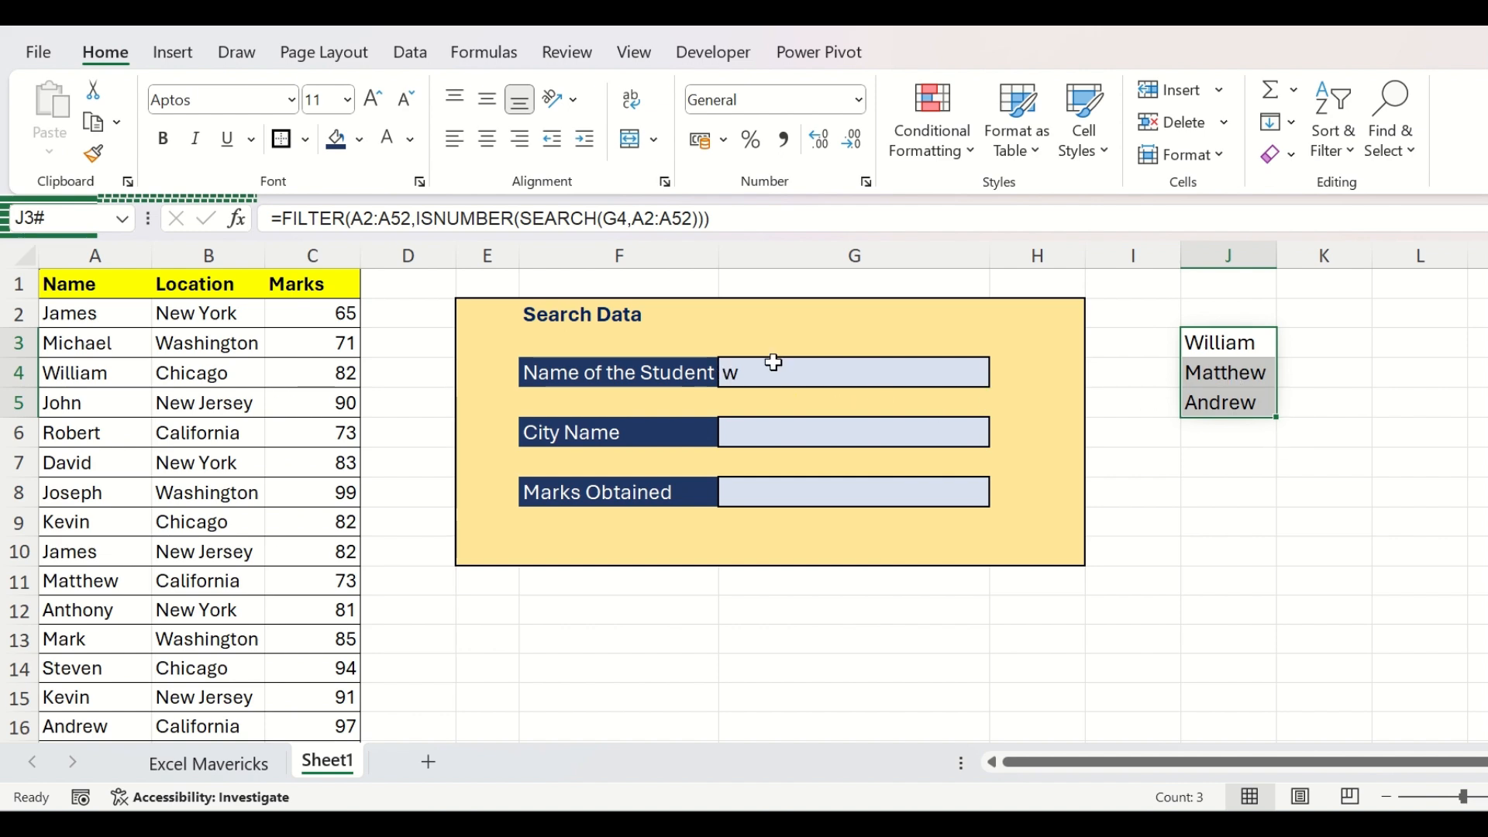
Set the student name in G4 to J and check the filtered list in column J for repeated names
{"action": "left_click", "coordinate": [799, 374]}
{"action": "type", "text": "w"}
{"action": "key", "text": "BackSpace"}
{"action": "type", "text": "J"}
{"action": "key", "text": "Return"}
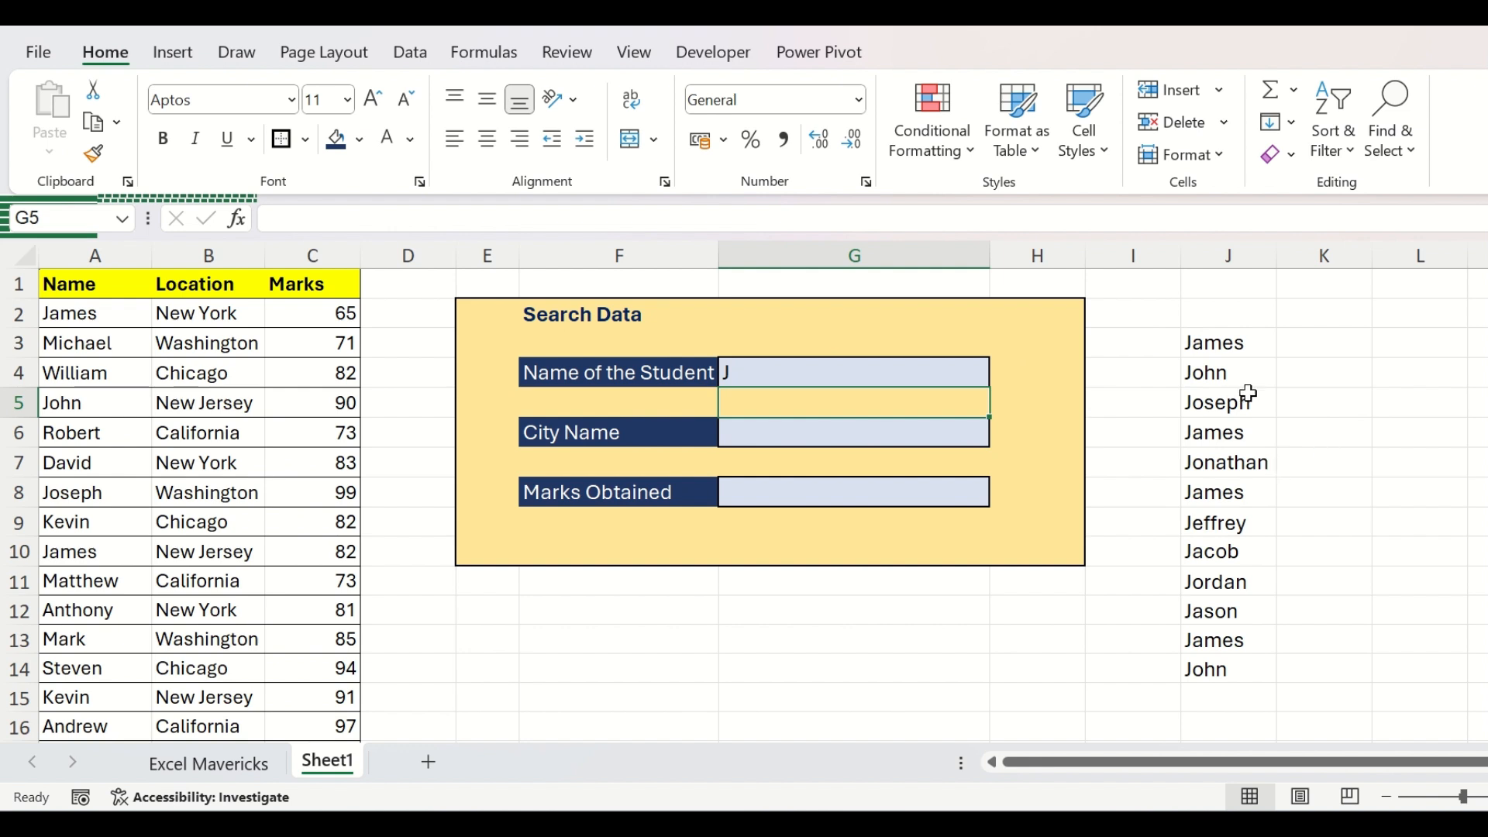
{"action": "left_click_drag", "start_coordinate": [1242, 346], "coordinate": [1232, 657]}
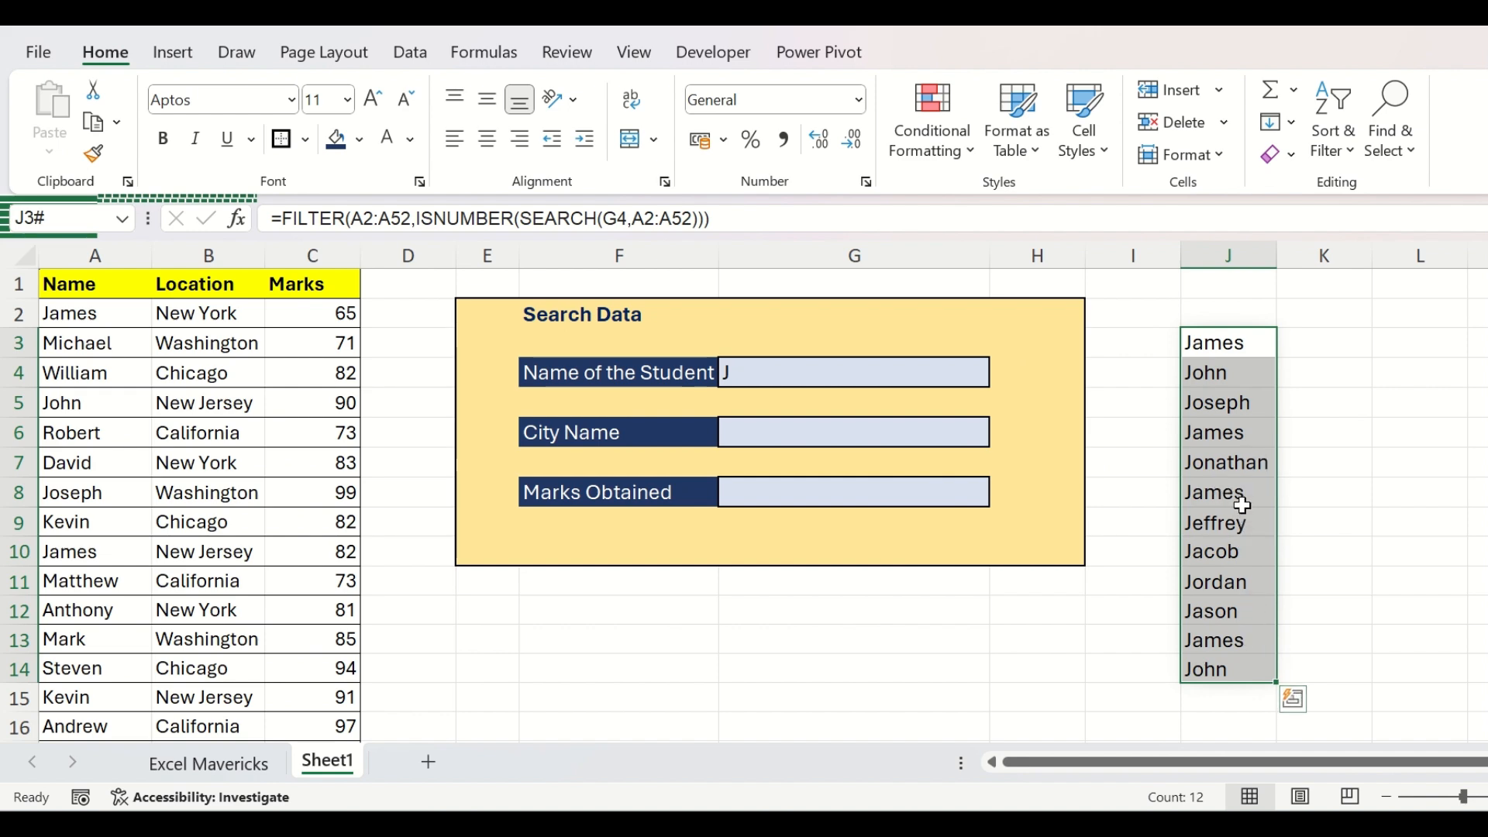
{"action": "left_click", "coordinate": [1249, 342]}
{"action": "left_click", "coordinate": [1229, 431]}
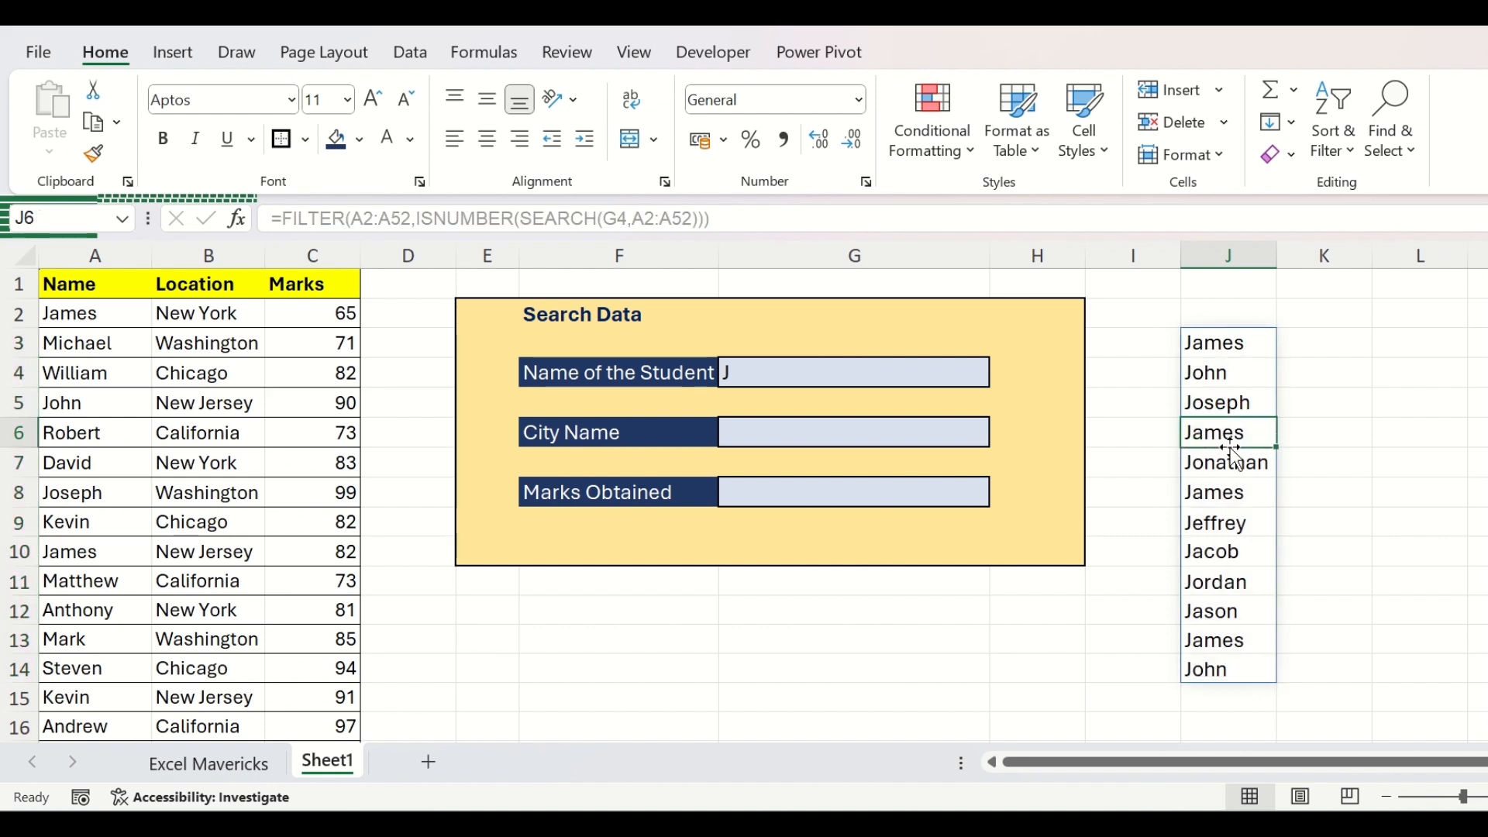
{"action": "left_click", "coordinate": [1229, 491]}
{"action": "left_click", "coordinate": [1226, 642]}
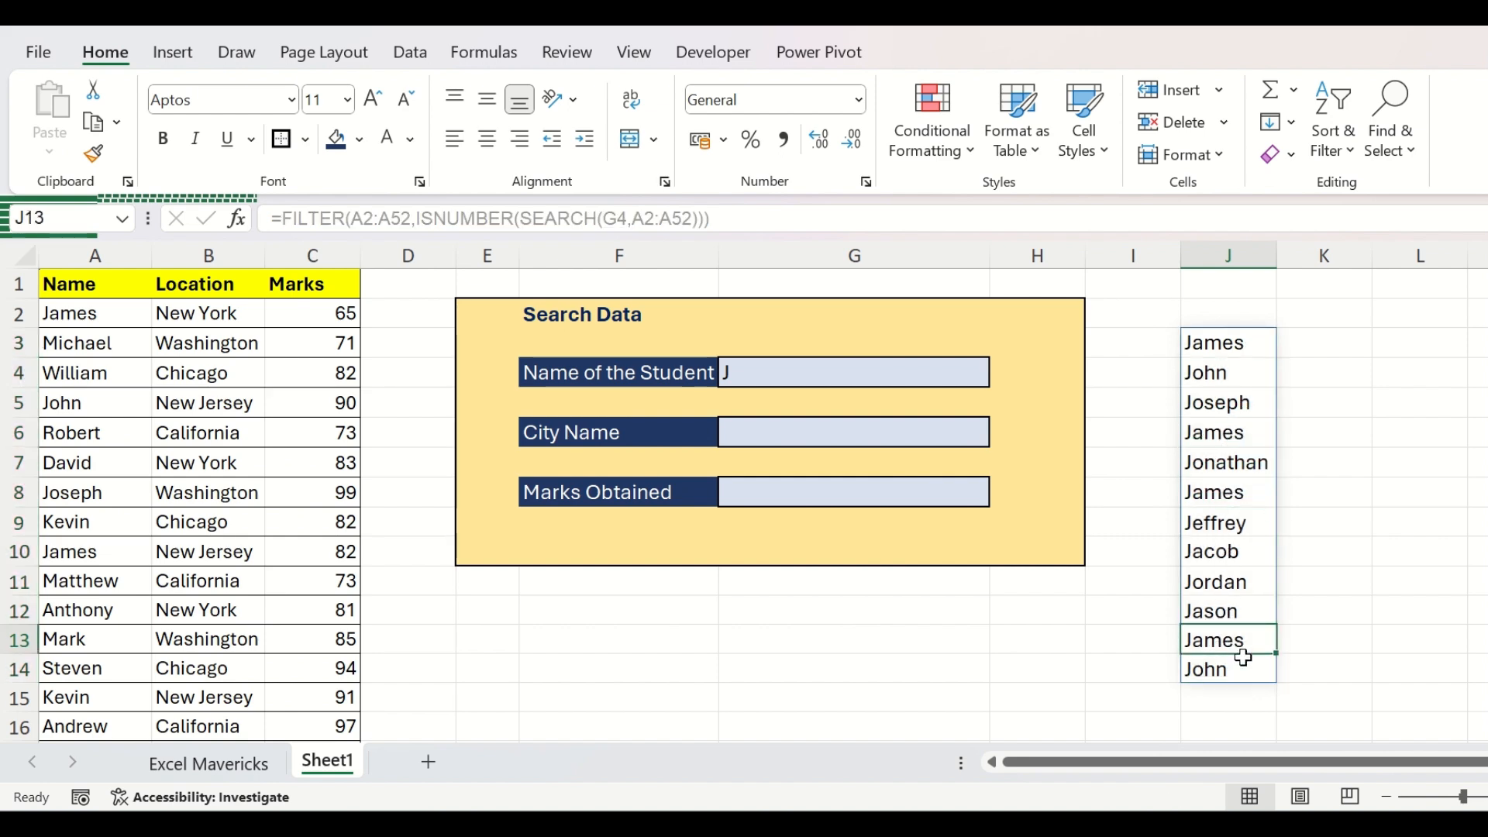
{"action": "left_click", "coordinate": [1255, 344]}
{"action": "left_click", "coordinate": [974, 375]}
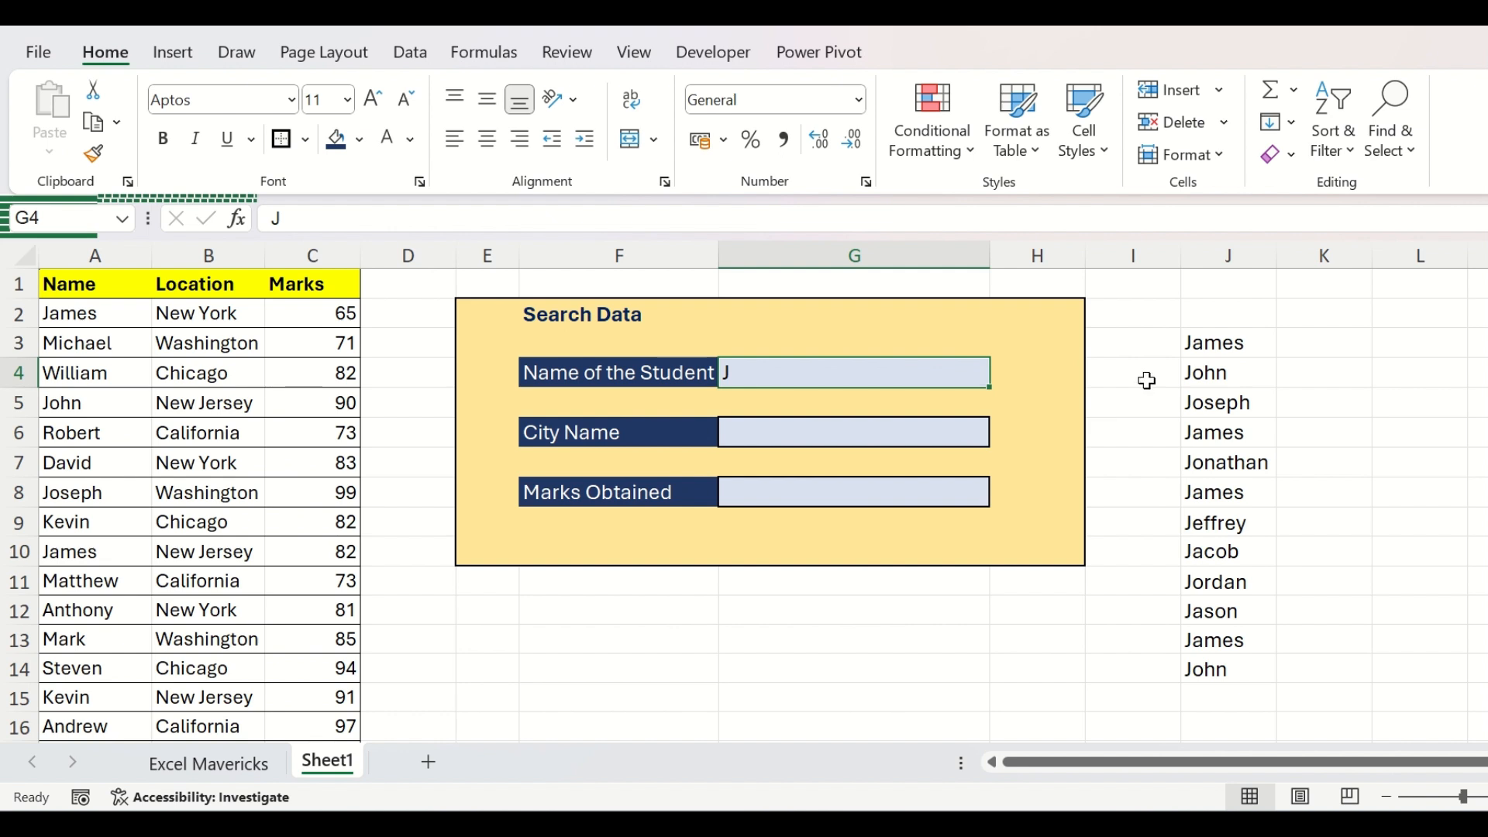
Remove duplicate names by wrapping the J3 formula in UNIQUE: =UNIQUE(FILTER(A2:A52,ISNUMBER(SEARCH(G4,A2:A52))))
{"action": "left_click", "coordinate": [1235, 342]}
{"action": "left_click", "coordinate": [284, 217]}
{"action": "type", "text": "UNIQUE(FILTER(A2:A52,ISNUMBER(SEARCH(G4,A2:A52"}
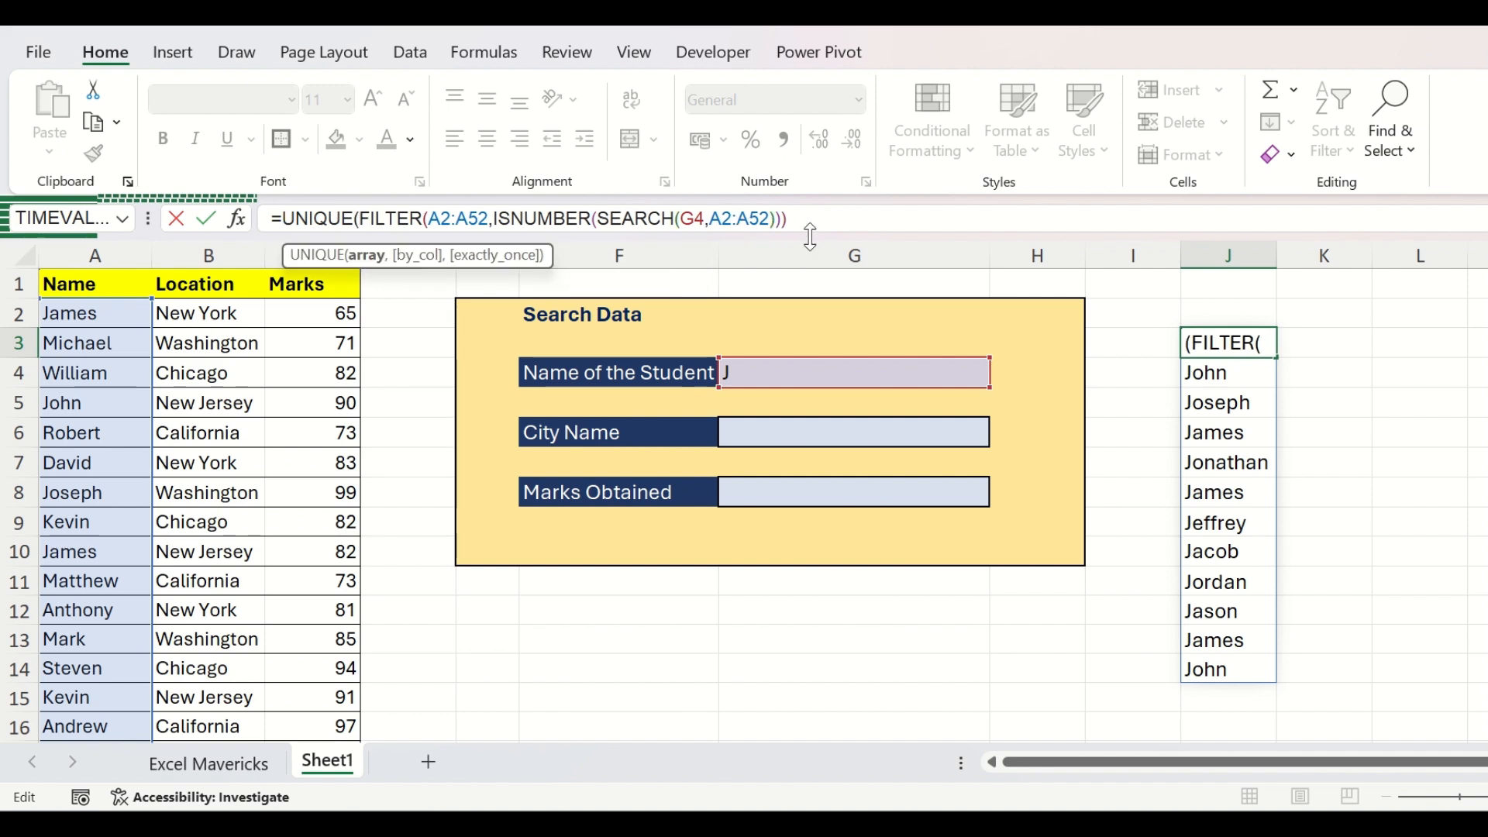
{"action": "left_click", "coordinate": [899, 214]}
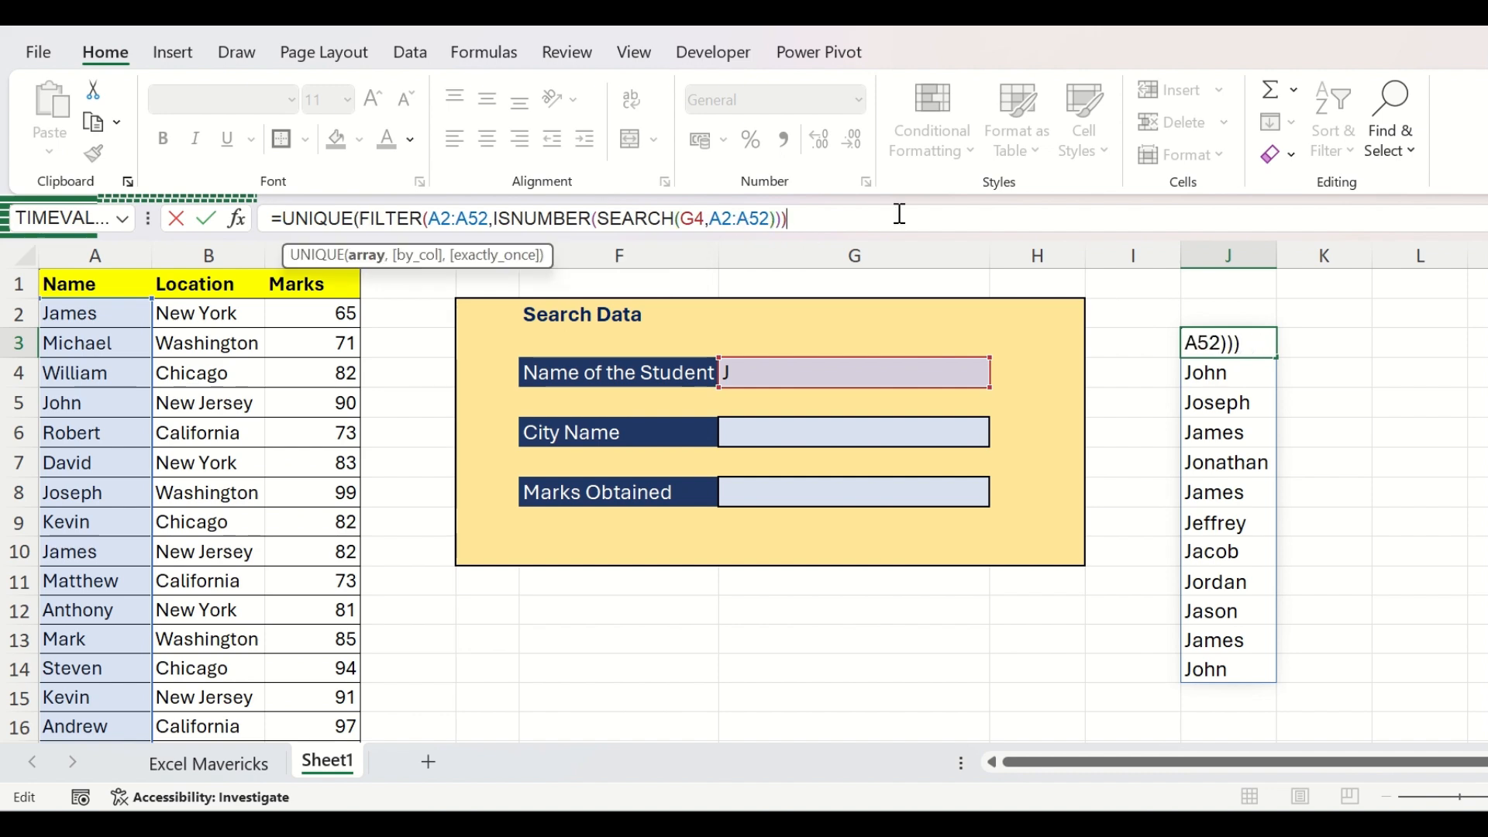
{"action": "type", "text": ")"}
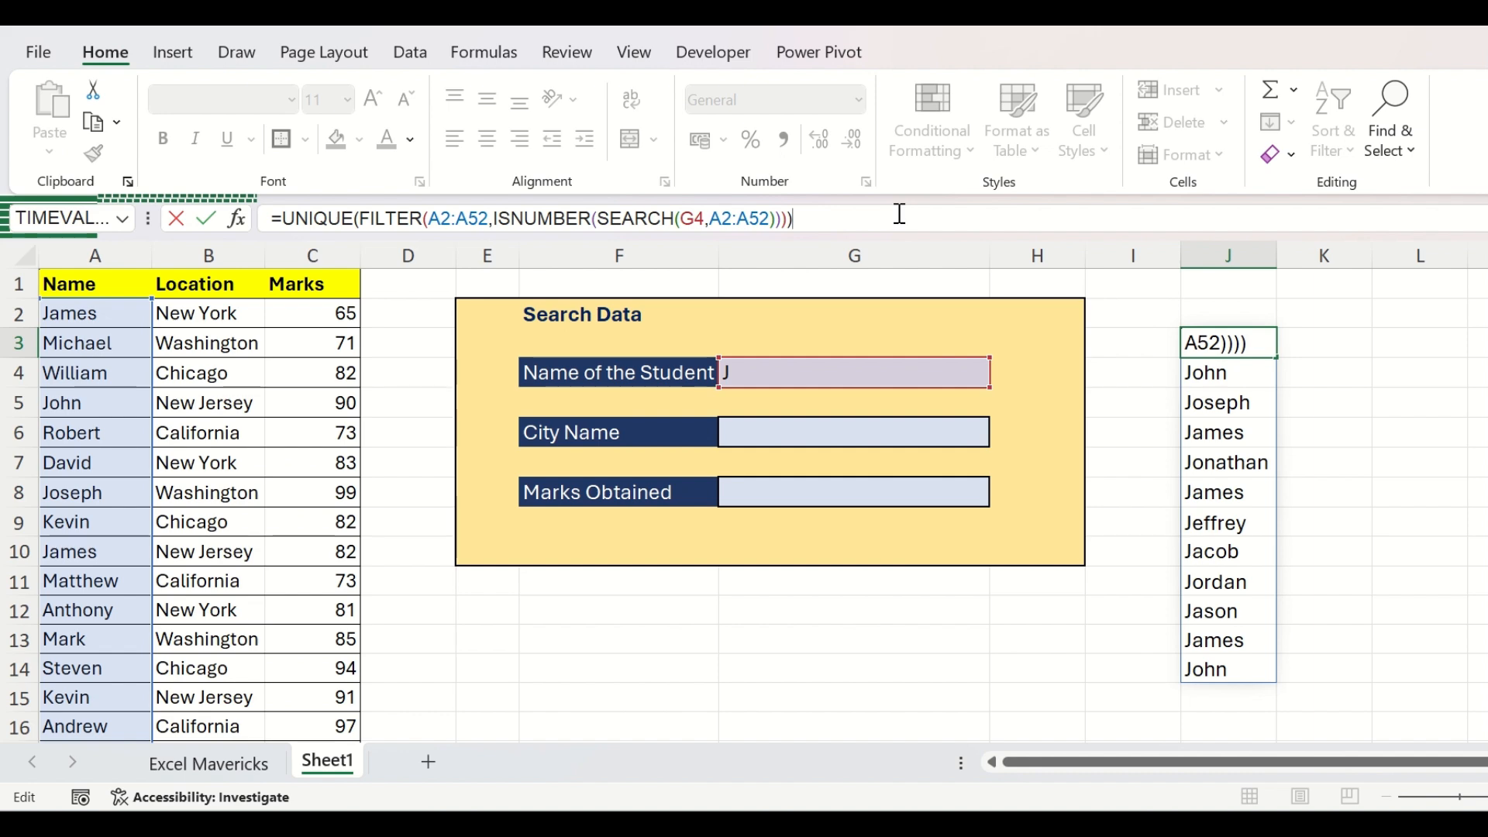
{"action": "key", "text": "Return"}
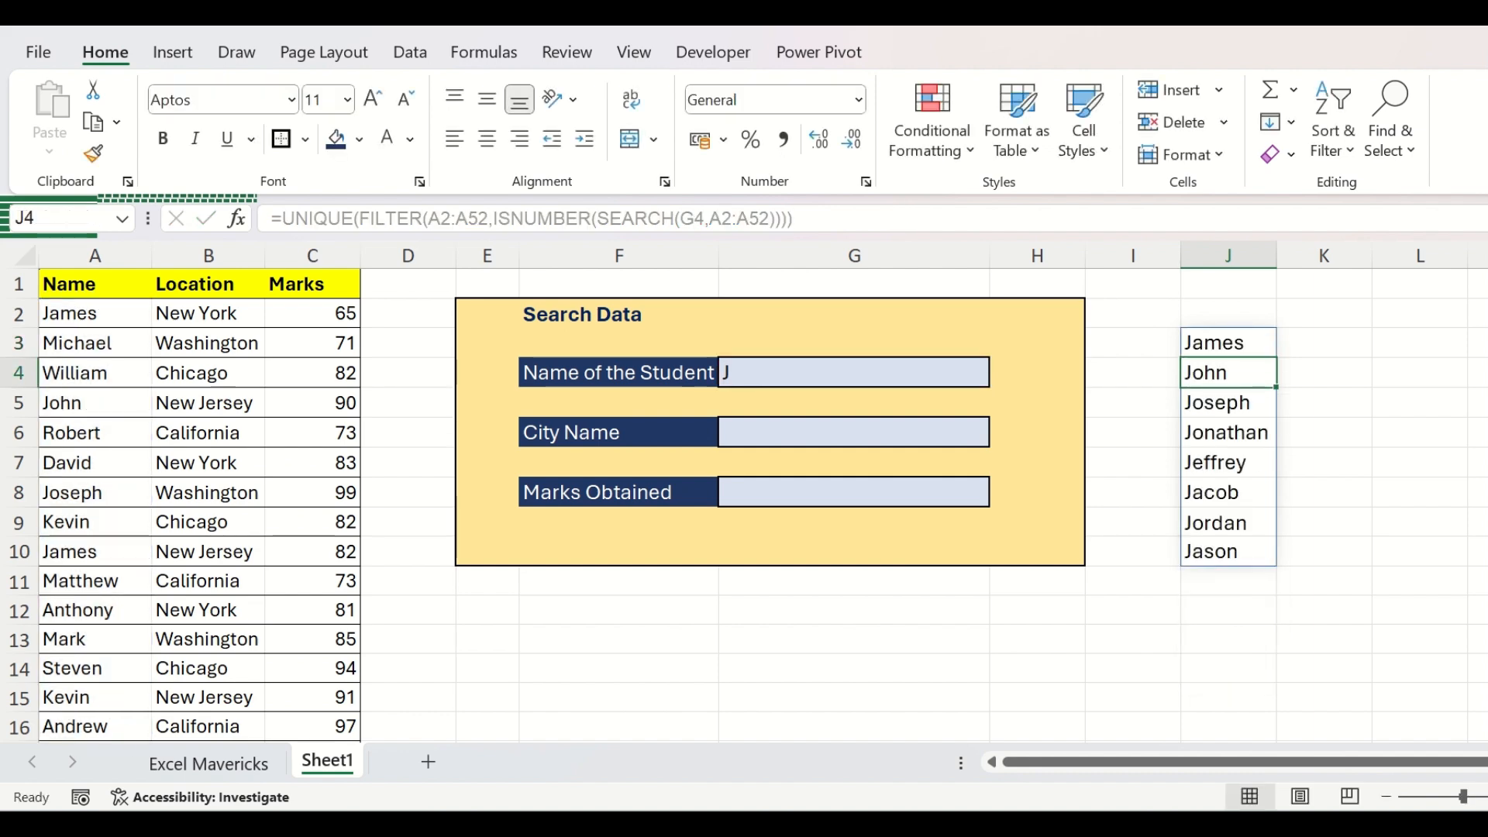
{"action": "left_click", "coordinate": [1242, 547]}
{"action": "left_click_drag", "start_coordinate": [1243, 547], "coordinate": [1248, 341]}
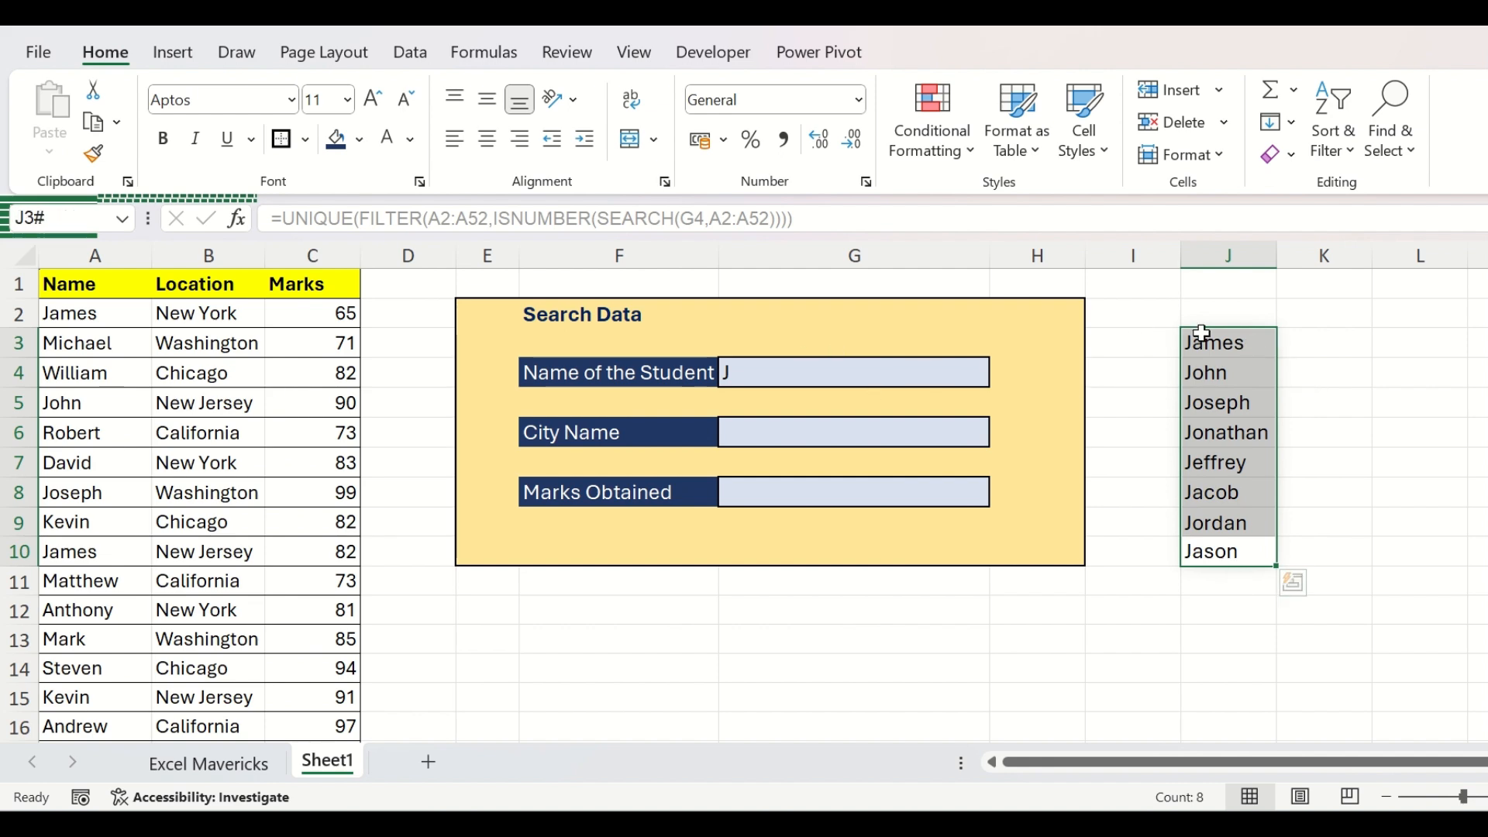
Order the names alphabetically by wrapping the J3 formula in SORT: =SORT(UNIQUE(FILTER(A2:A52,ISNUMBER(SEARCH(G4,A2:A52)))))
{"action": "left_click", "coordinate": [1218, 341]}
{"action": "key", "text": "F2"}
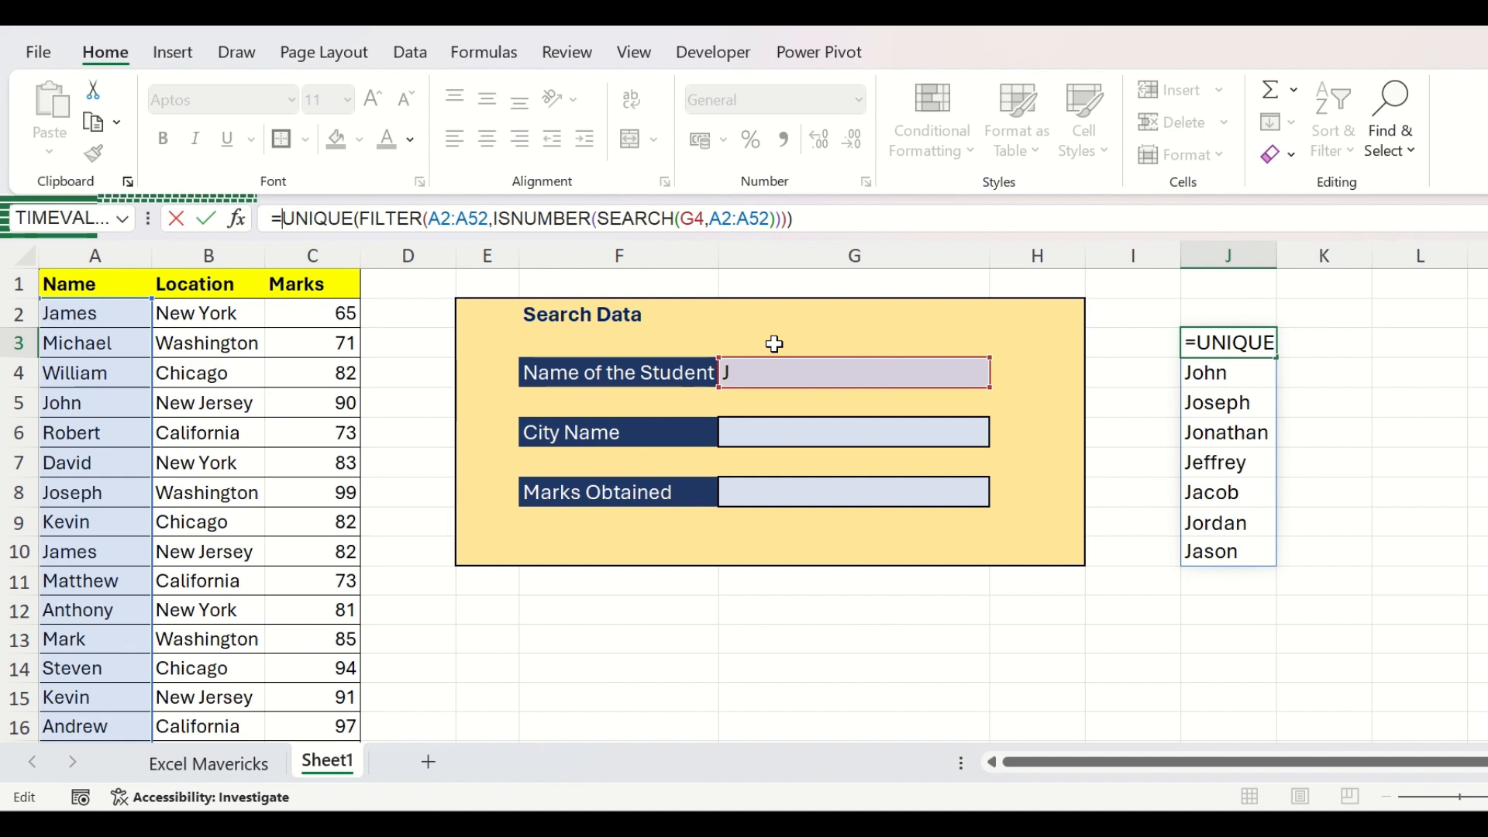
{"action": "type", "text": "SORT"}
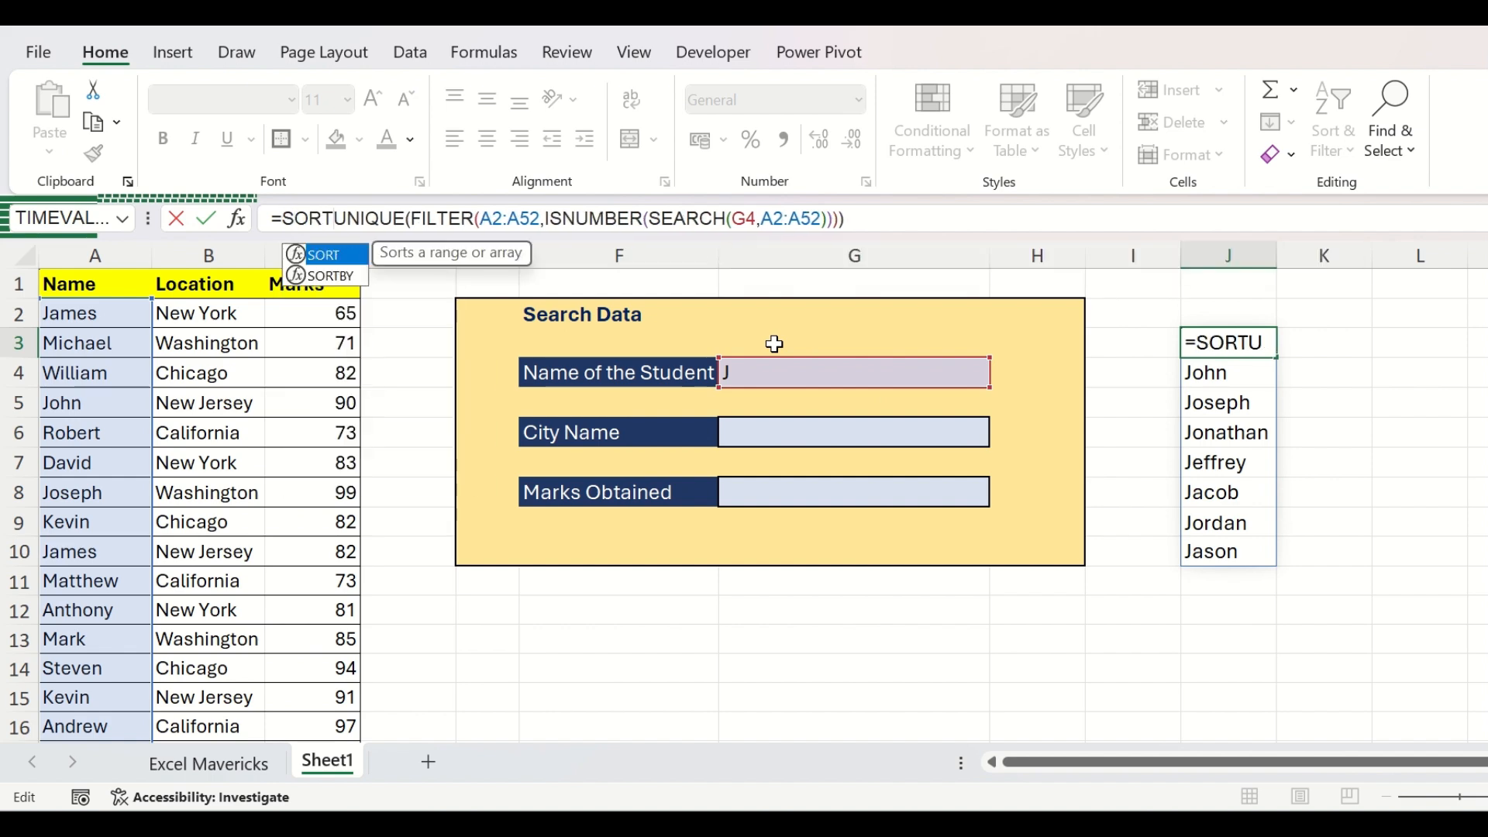
{"action": "type", "text": "("}
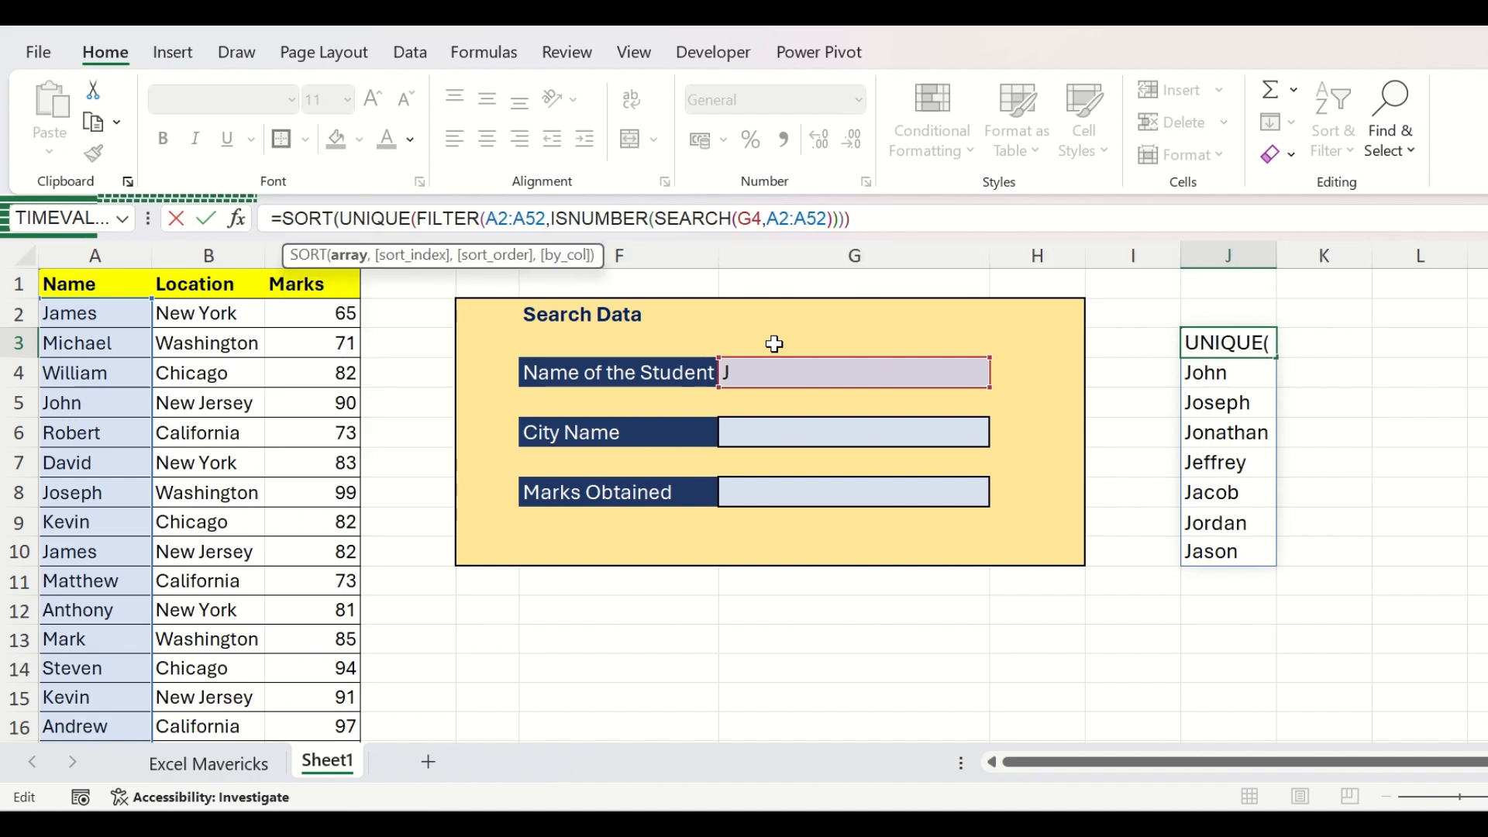
{"action": "left_click", "coordinate": [943, 221]}
{"action": "type", "text": ")"}
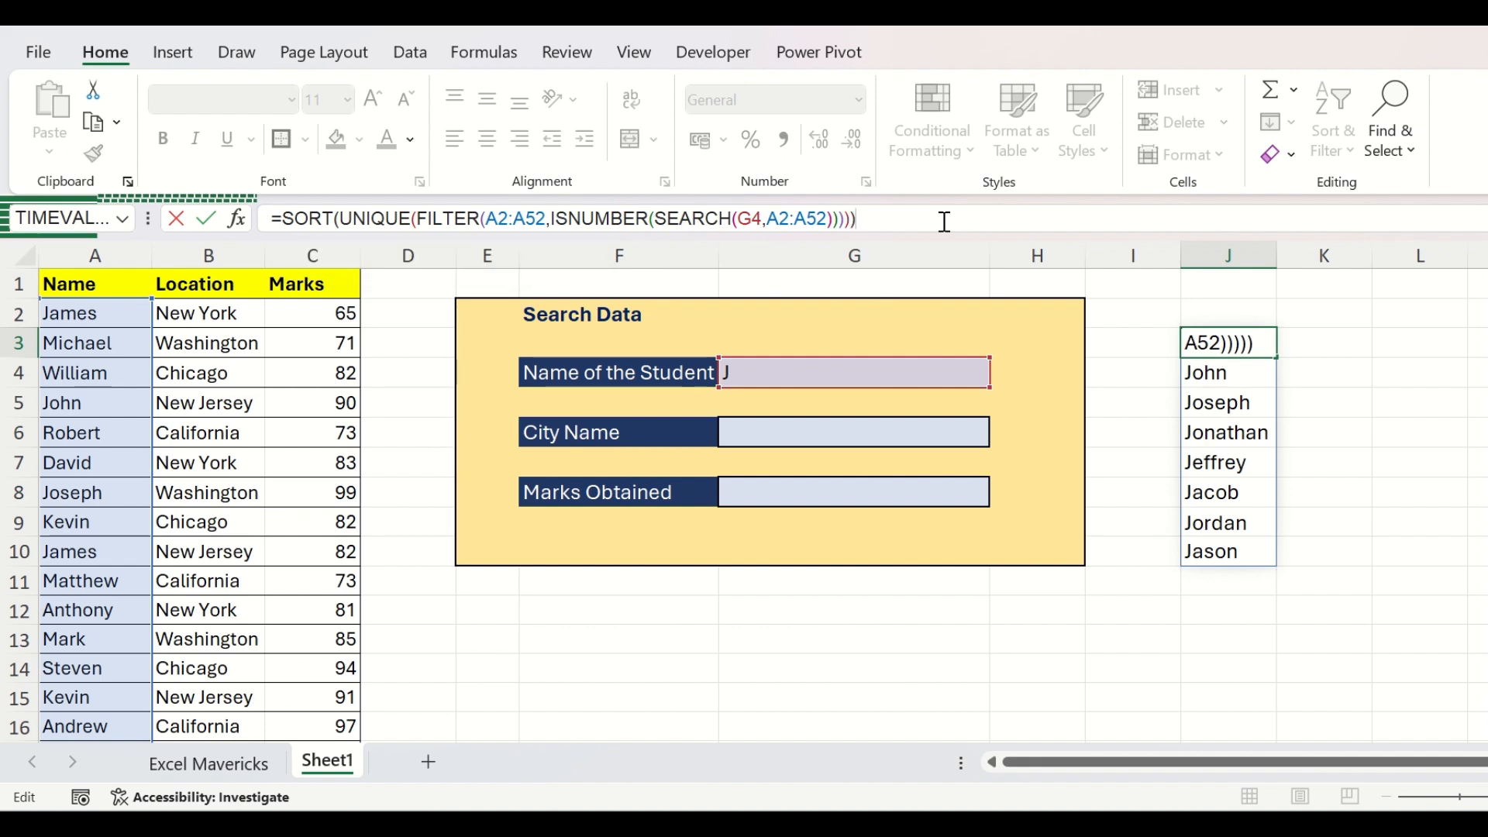
{"action": "key", "text": "Return"}
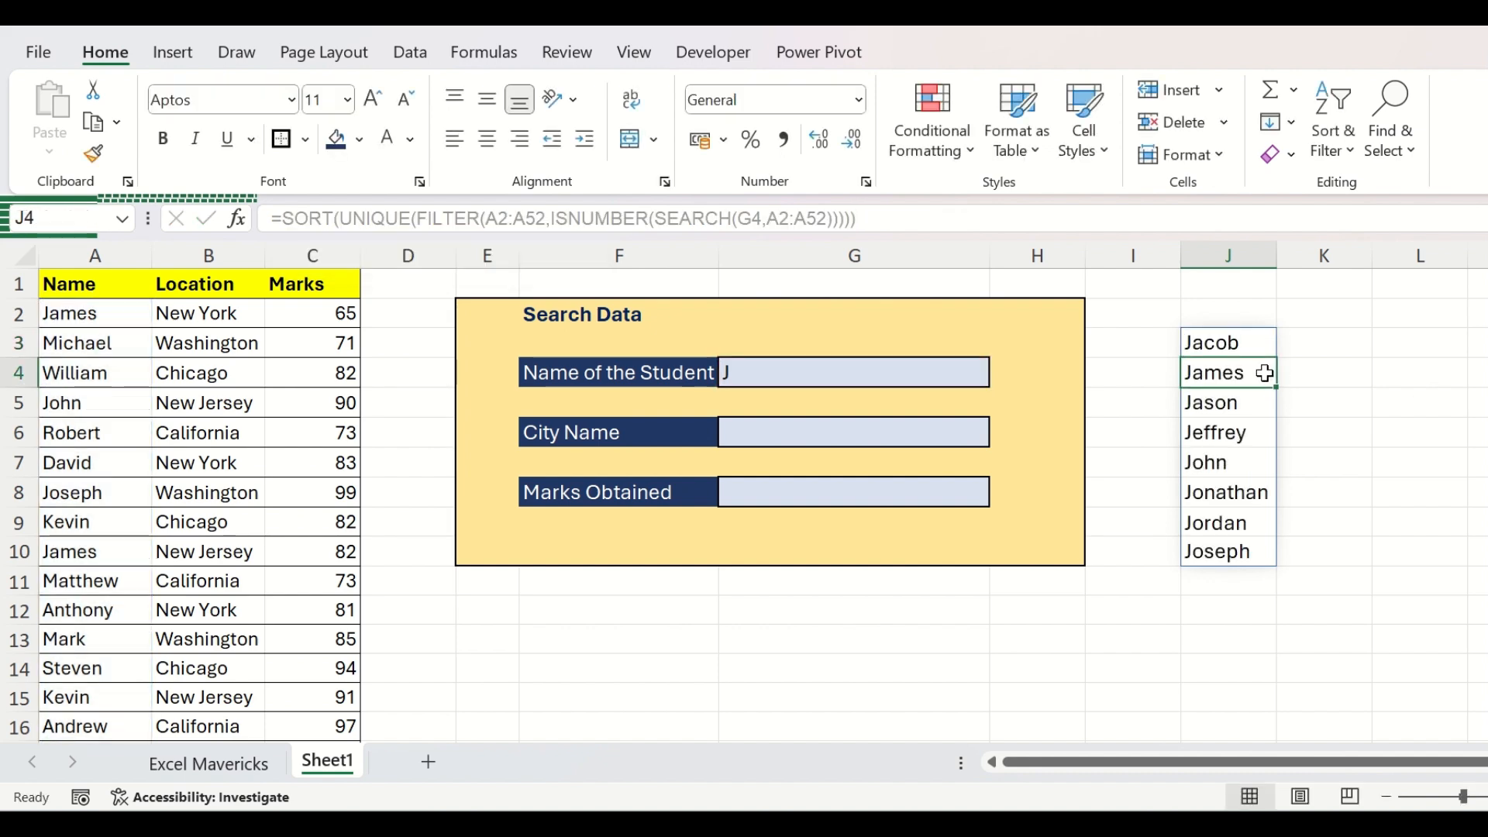
{"action": "left_click_drag", "start_coordinate": [1249, 349], "coordinate": [1235, 553]}
Set the student name in G4 to A and review the whole sorted list of names in column J
{"action": "left_click", "coordinate": [805, 378]}
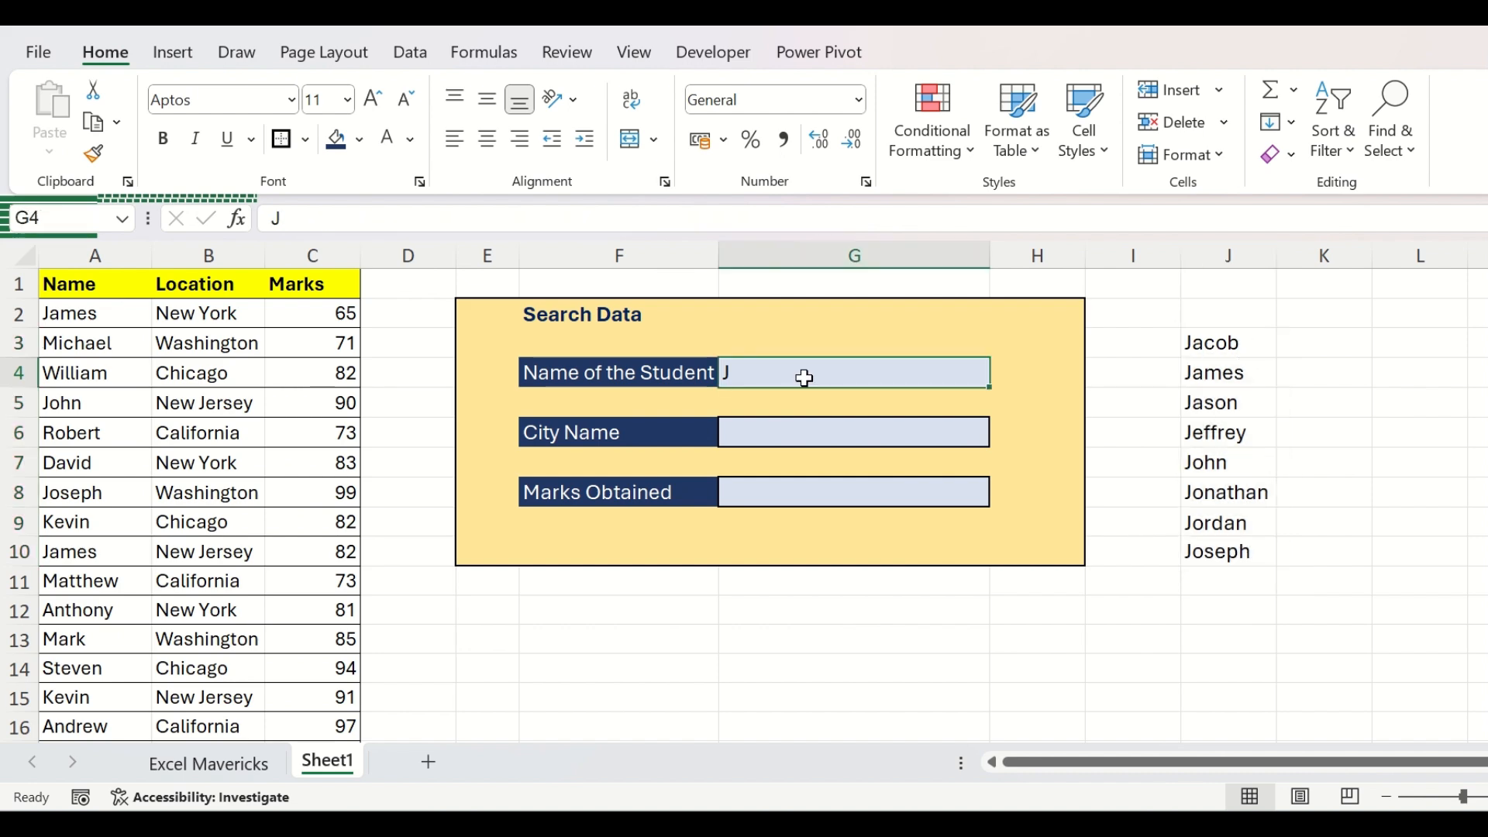
{"action": "type", "text": "A"}
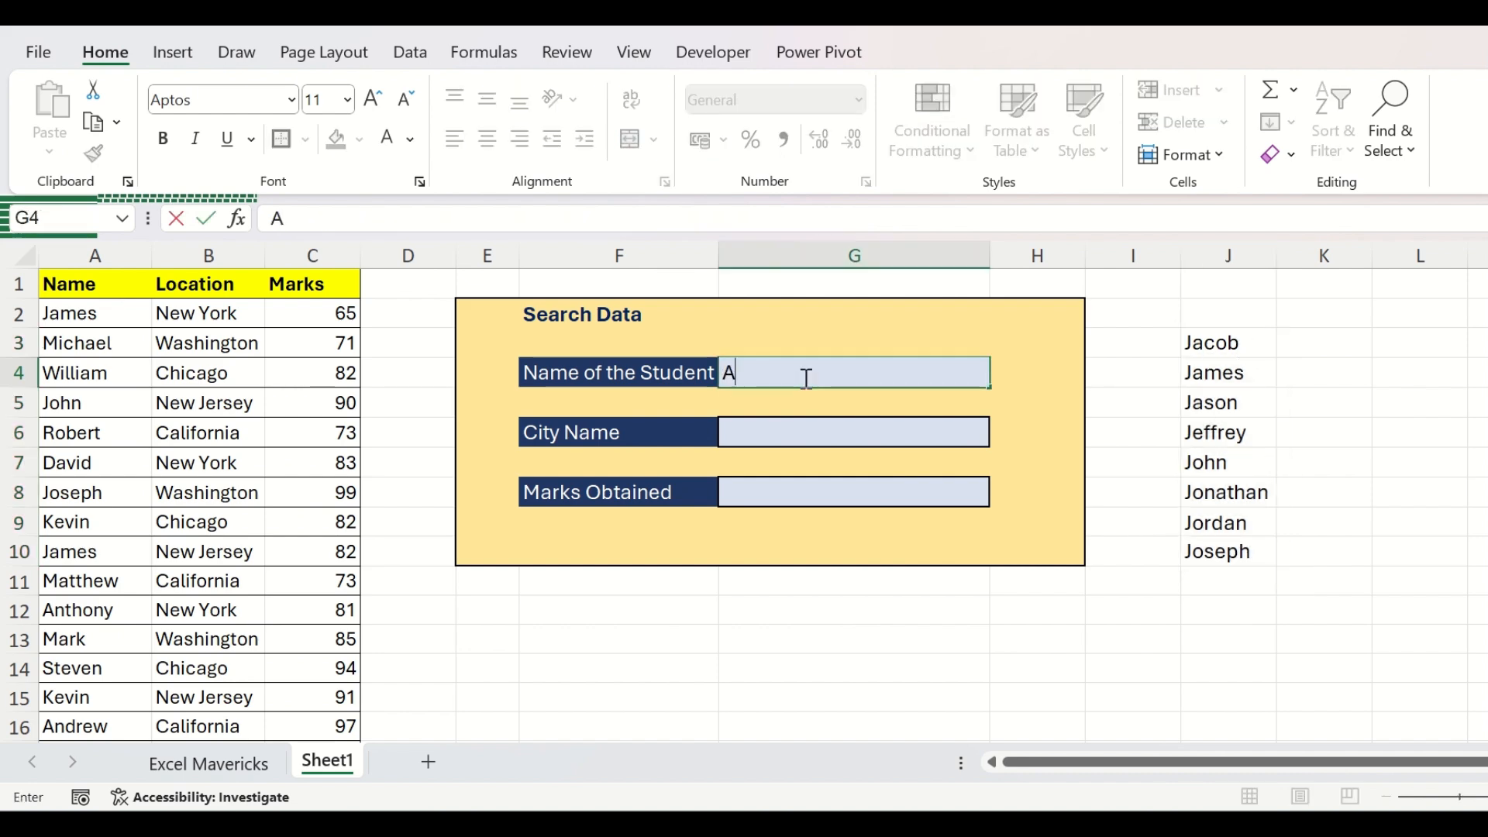
{"action": "key", "text": "Return"}
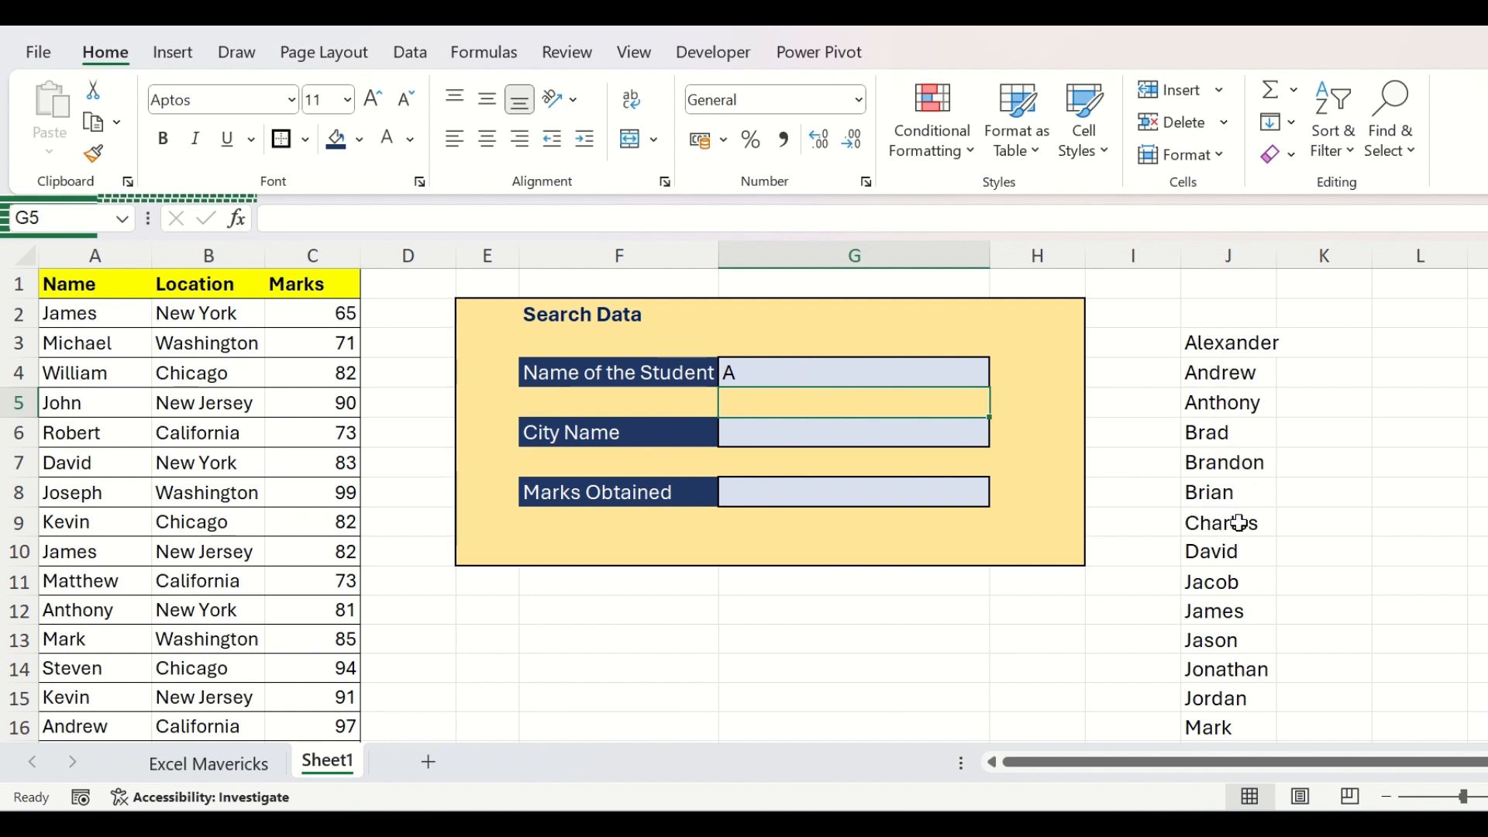
{"action": "scroll", "coordinate": [1236, 604], "scroll_direction": "down", "scroll_amount": 1}
{"action": "scroll", "coordinate": [1234, 542], "scroll_direction": "down", "scroll_amount": 2}
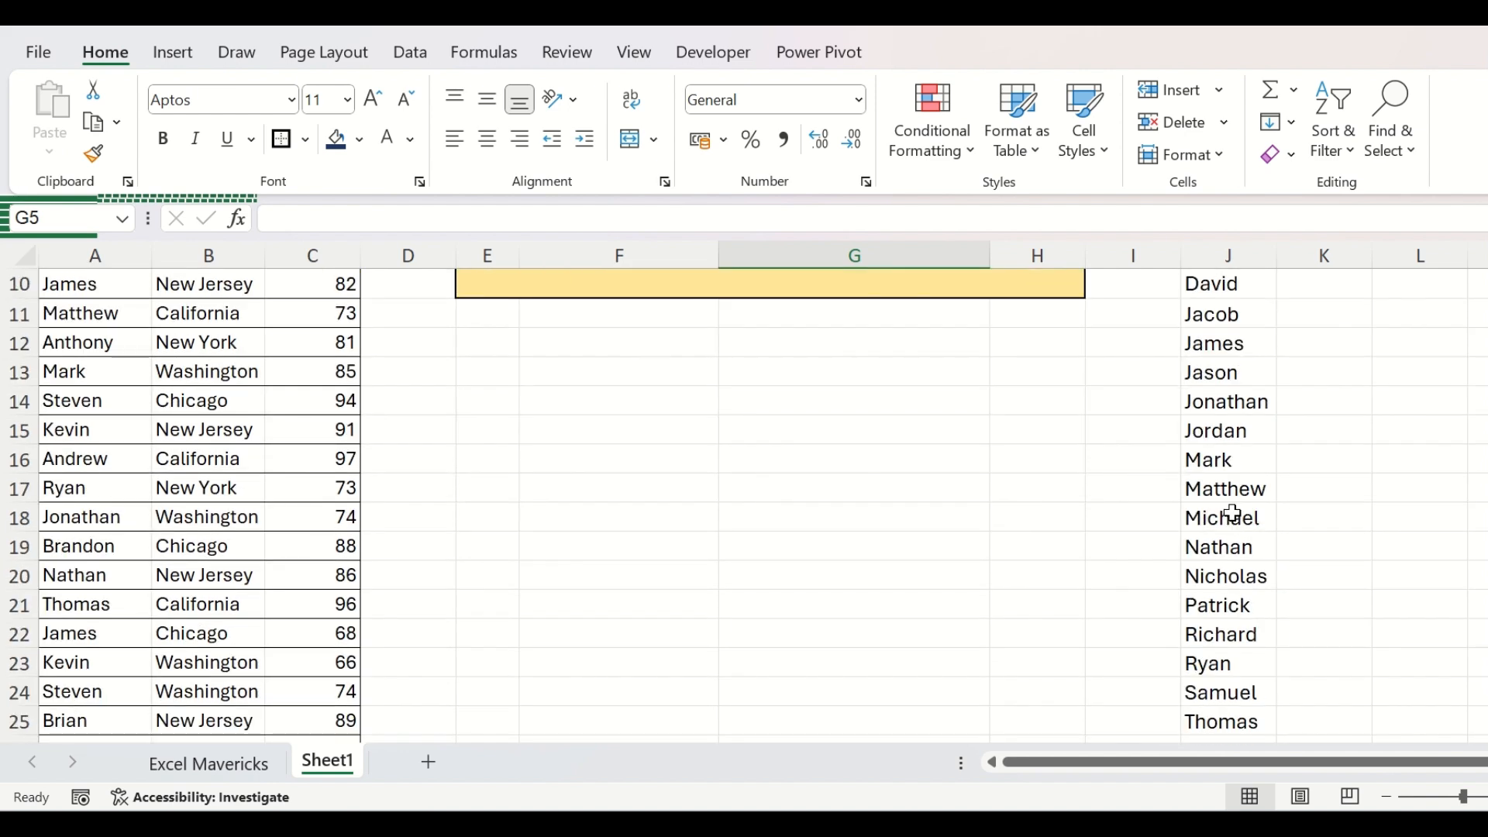
{"action": "scroll", "coordinate": [1232, 508], "scroll_direction": "up", "scroll_amount": 3}
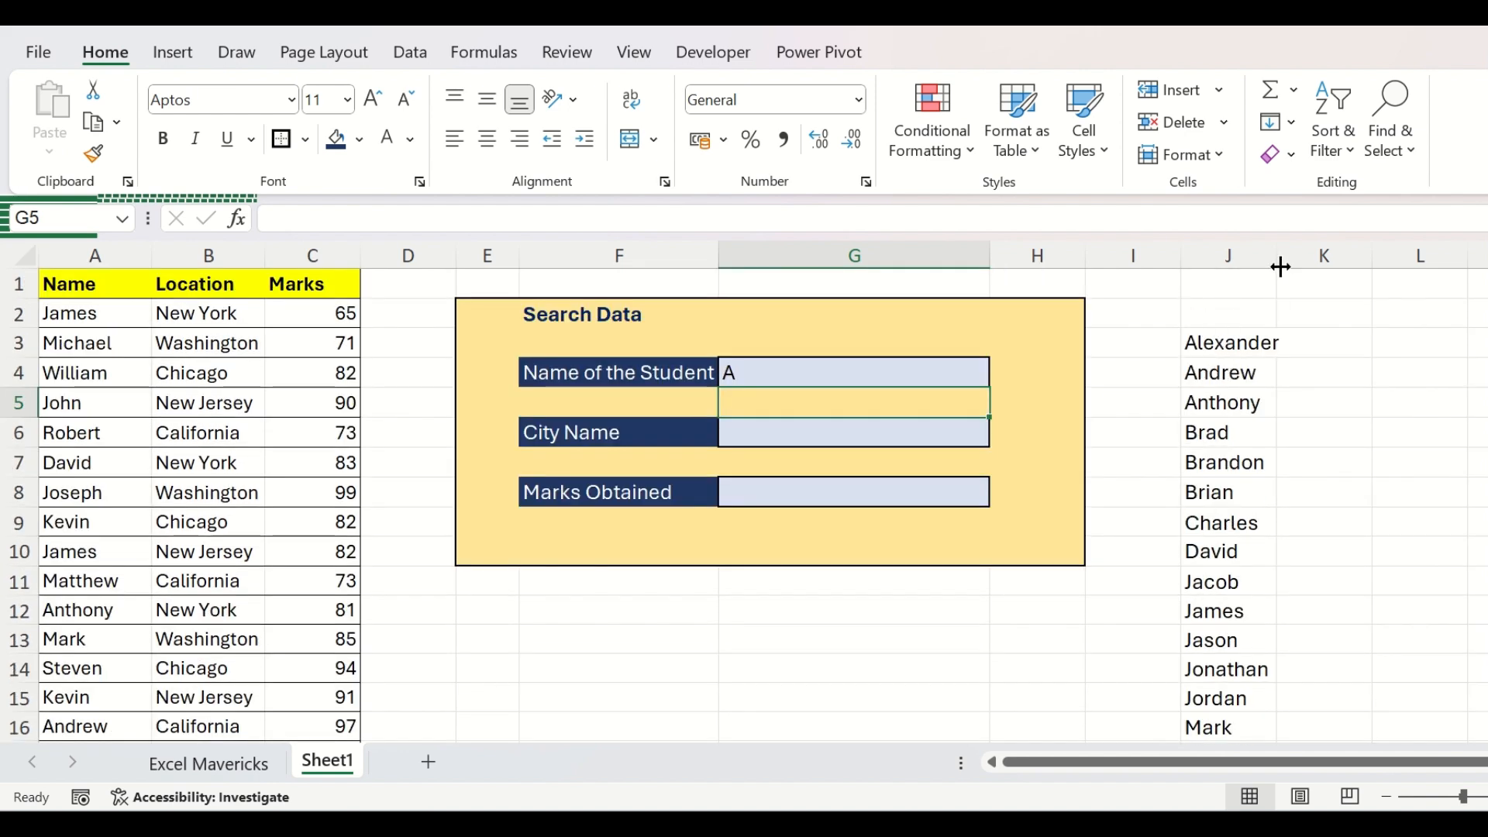
Enter UX as the student name in G4 to test the J3 formula with a non-matching text
{"action": "left_click", "coordinate": [819, 366]}
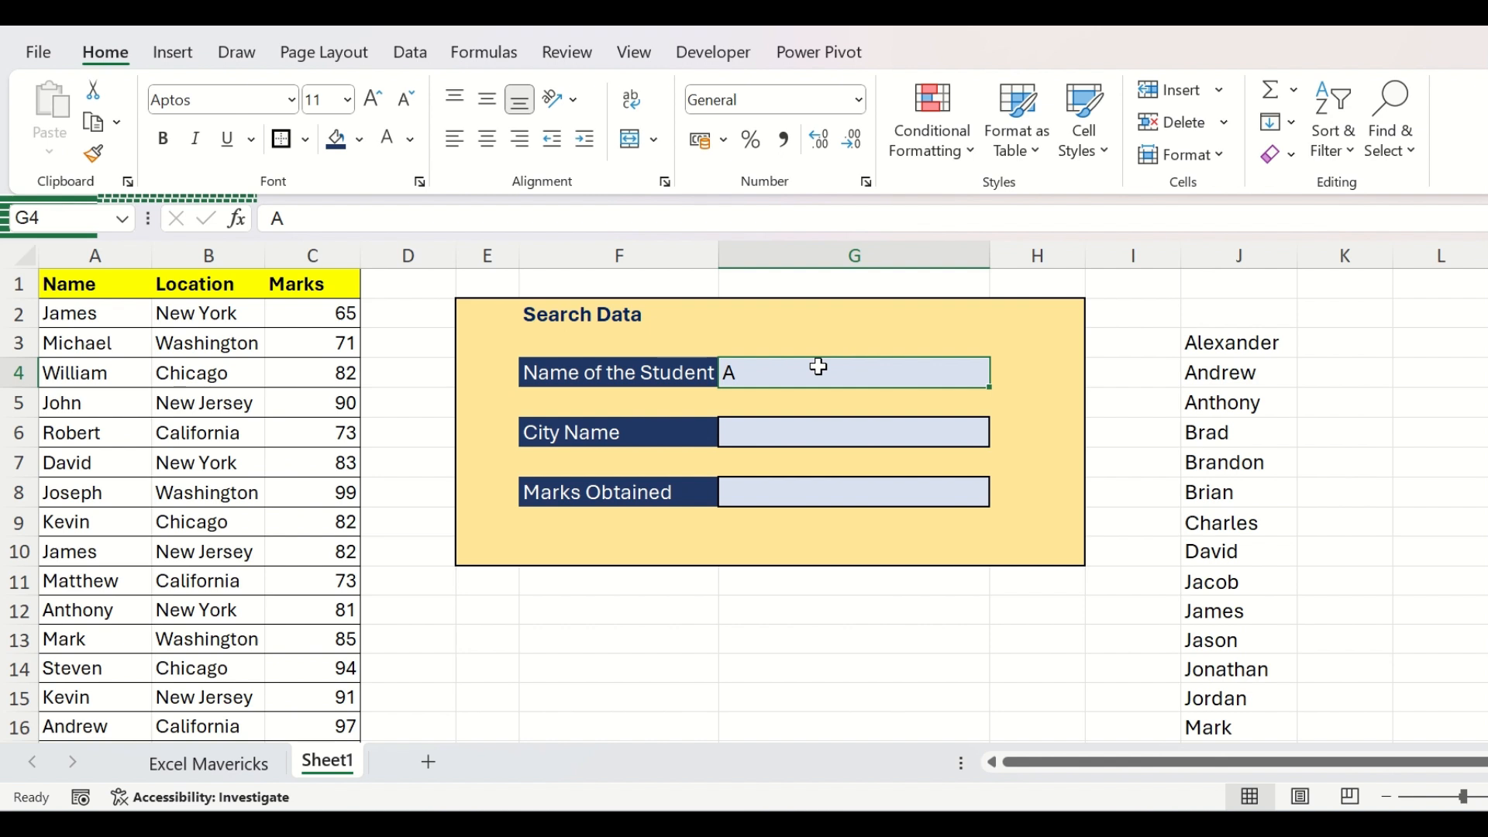
{"action": "type", "text": "UX"}
{"action": "key", "text": "Return"}
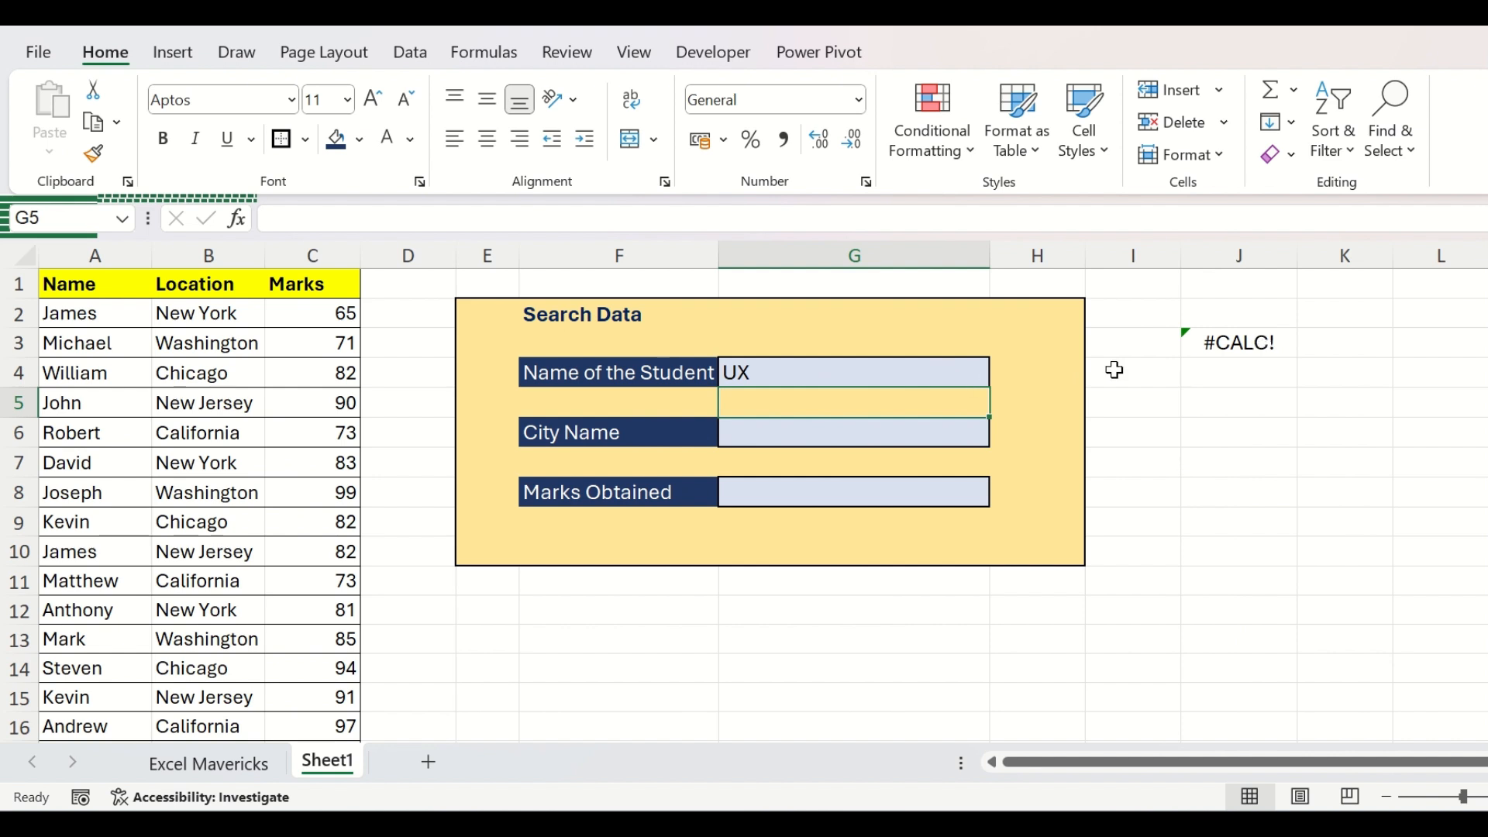
Make the J3 formula return empty text on errors by wrapping it in IFERROR: =IFERROR(SORT(UNIQUE(FILTER(A2:A52,ISNUMBER(SEARCH(G4,A2:A52))))),"")
{"action": "left_click", "coordinate": [1219, 345]}
{"action": "left_click", "coordinate": [280, 218]}
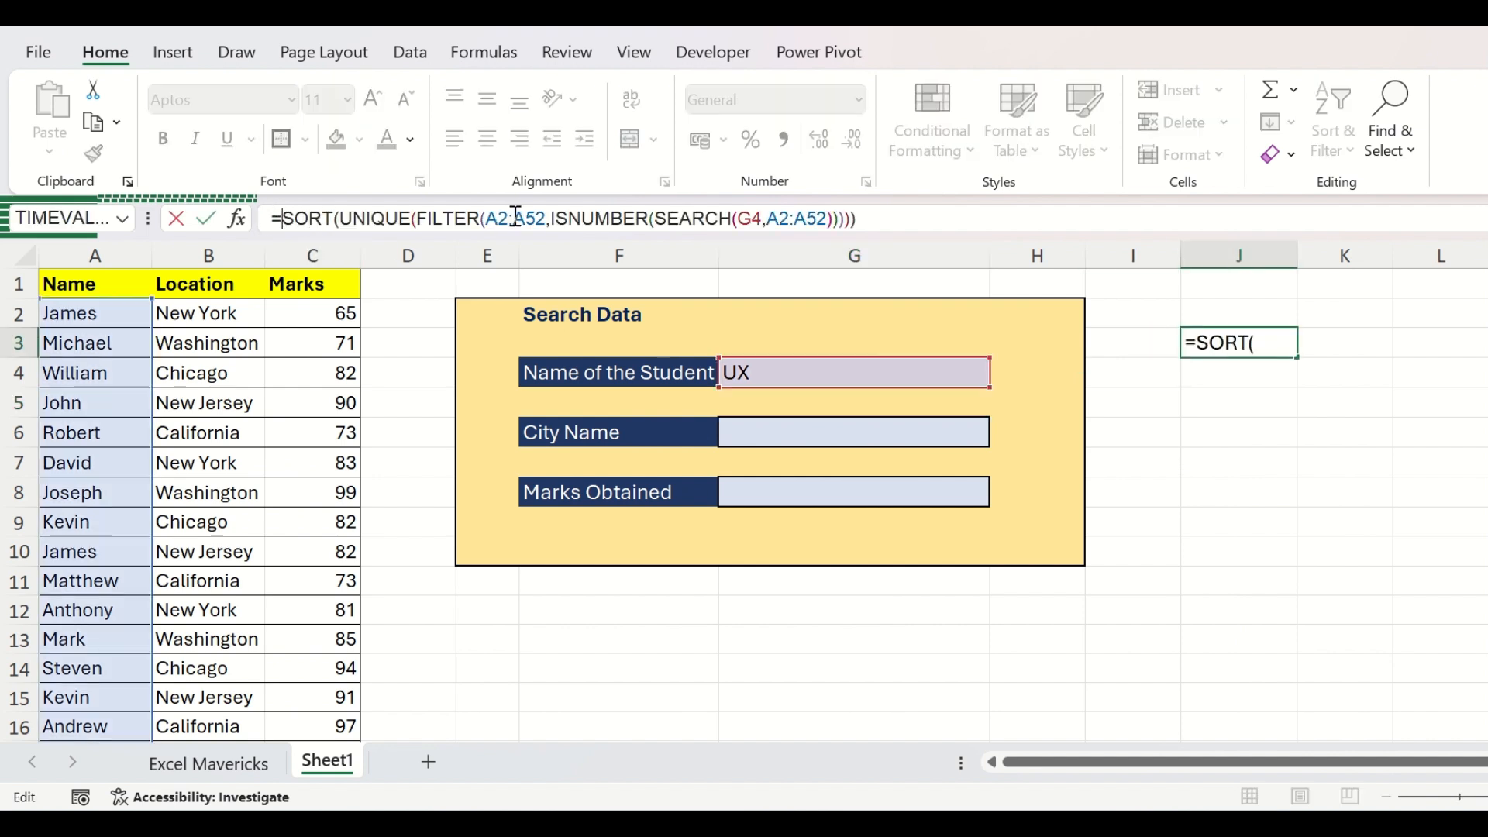
{"action": "type", "text": "IF"}
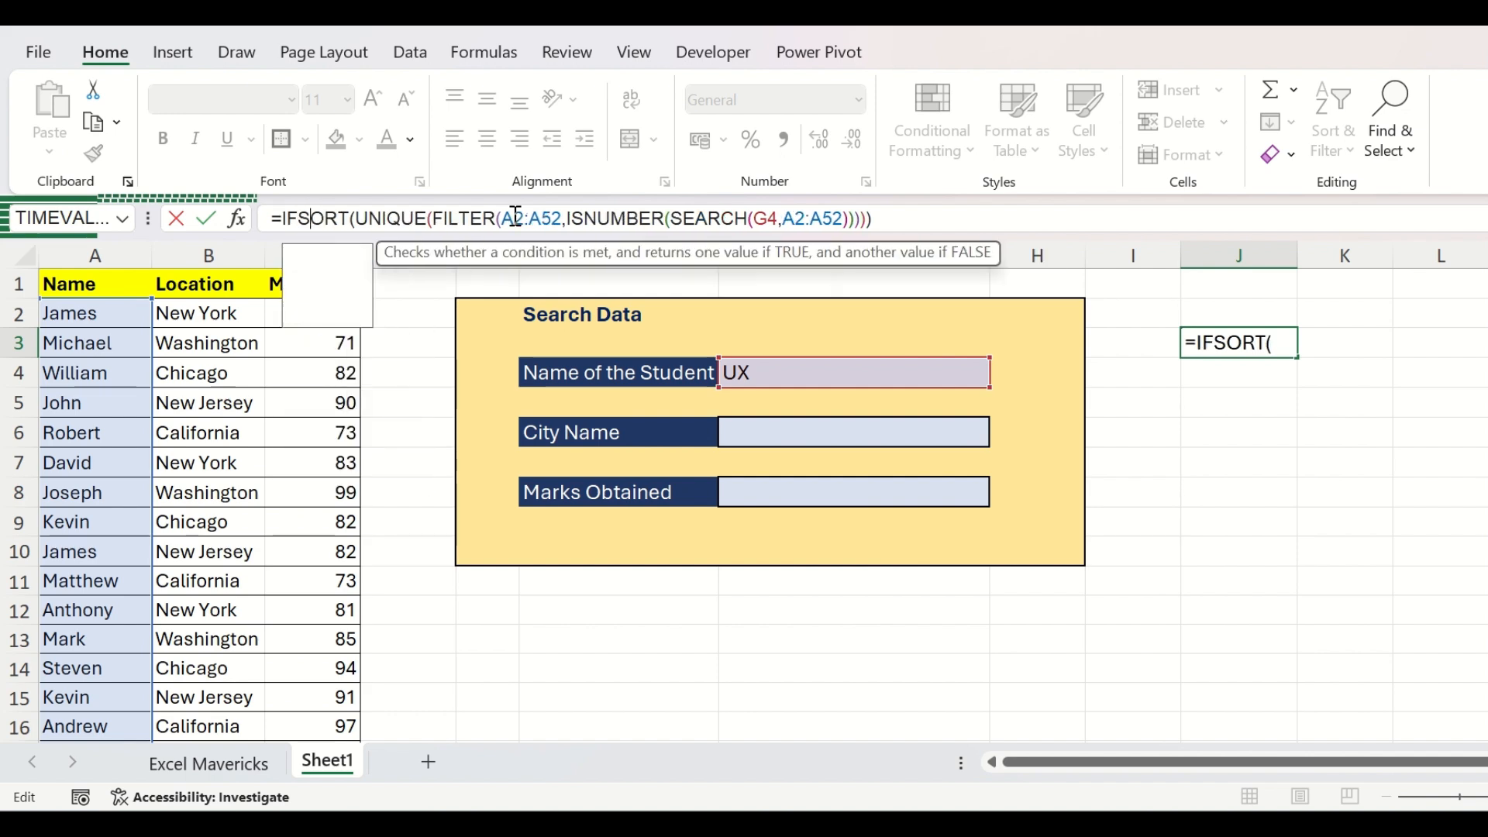
{"action": "type", "text": "ERROR("}
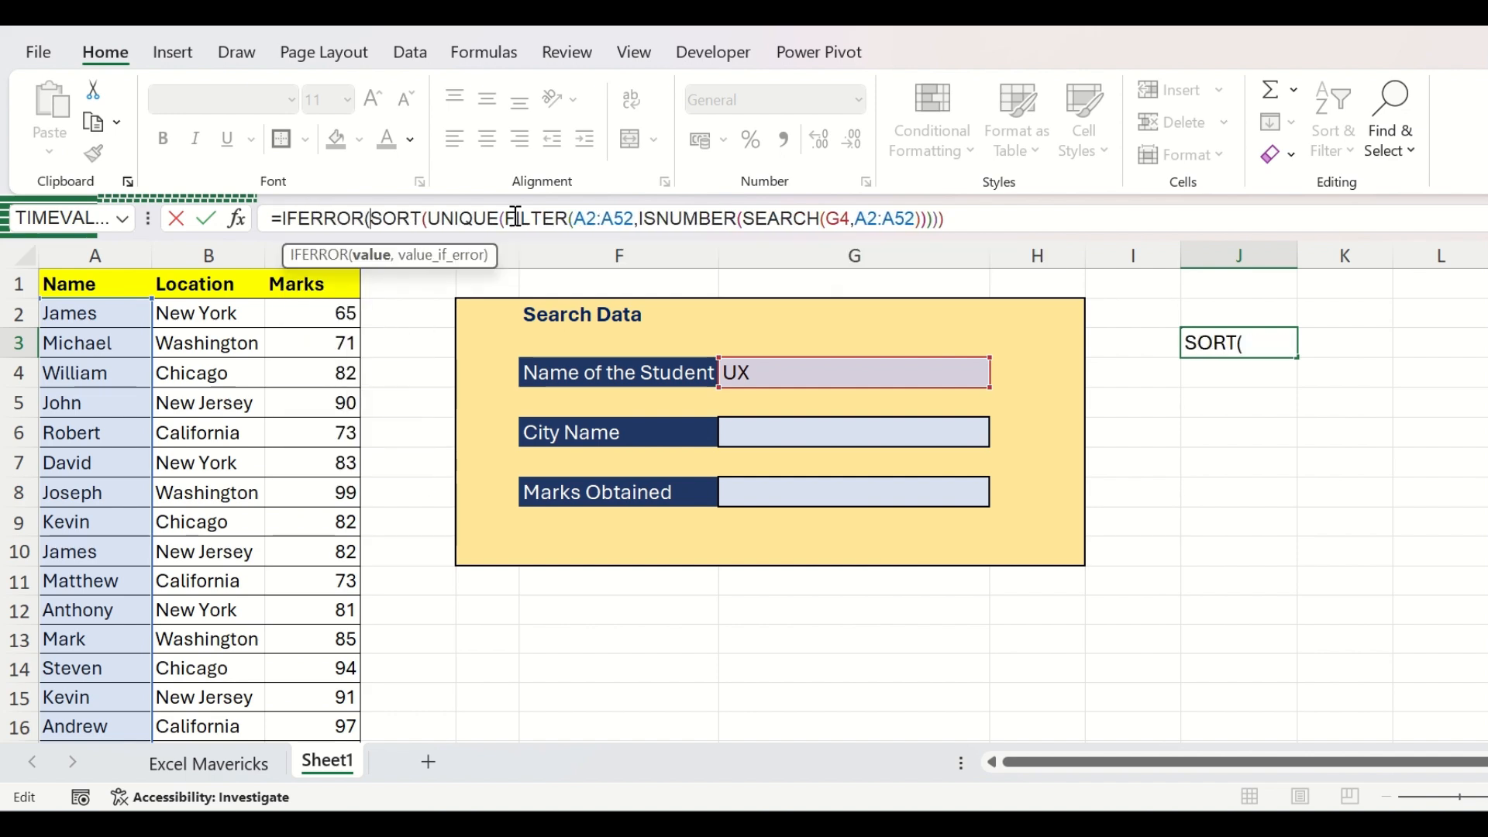
{"action": "left_click", "coordinate": [962, 218]}
{"action": "type", "text": ","}
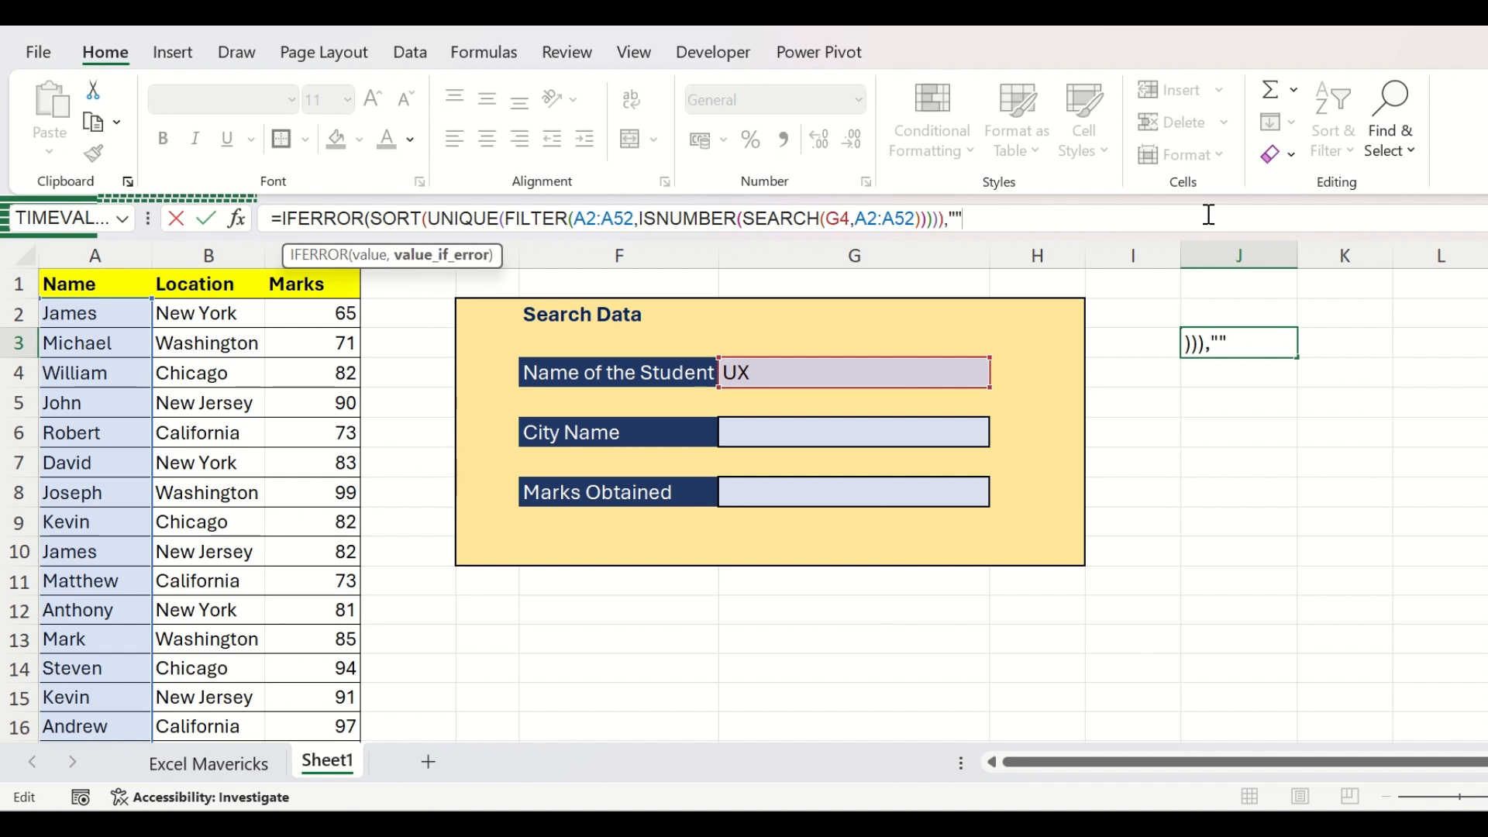
{"action": "key", "text": "Return"}
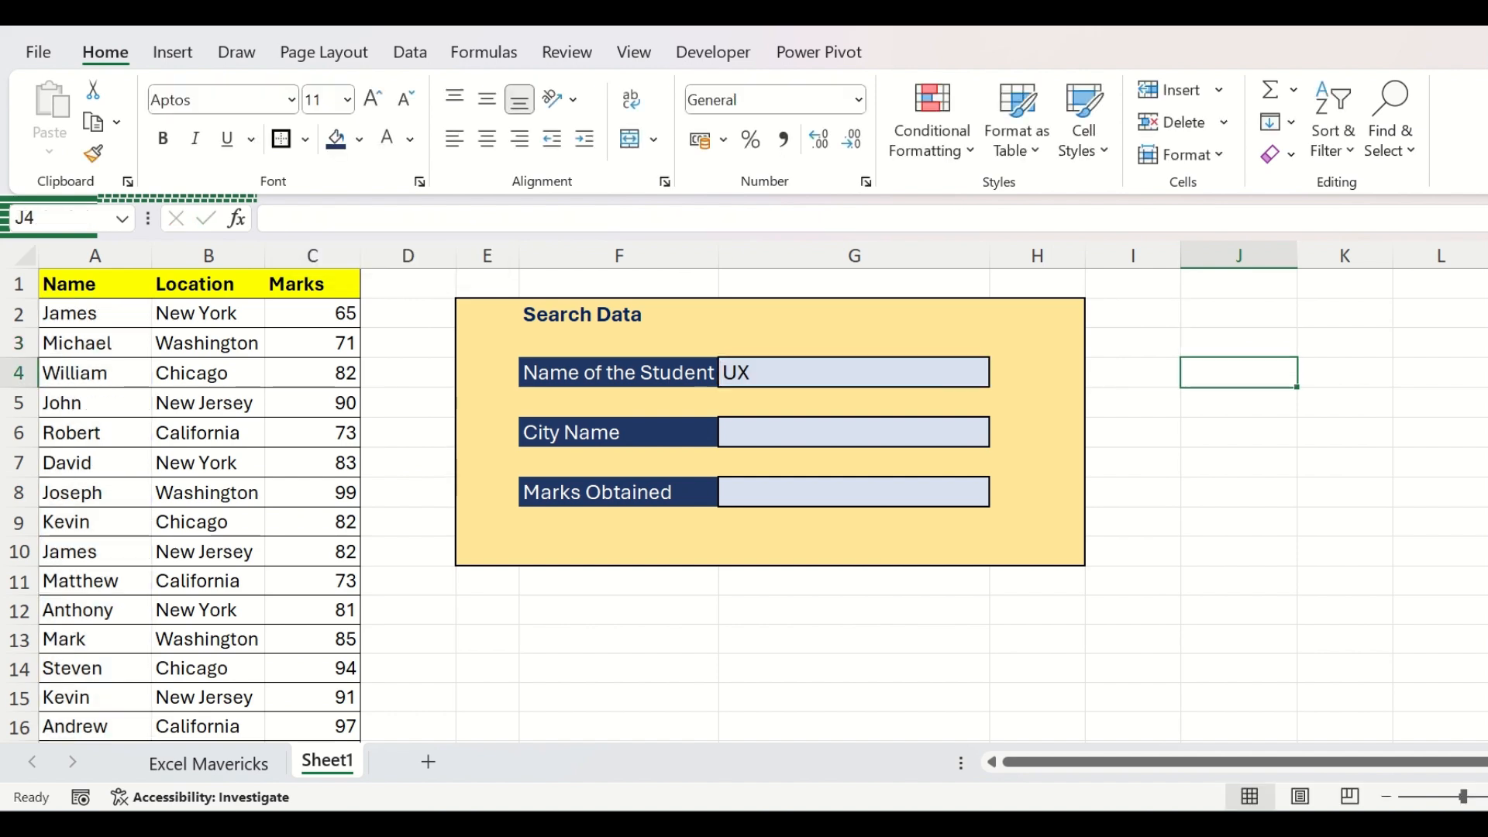
{"action": "left_click", "coordinate": [1250, 350]}
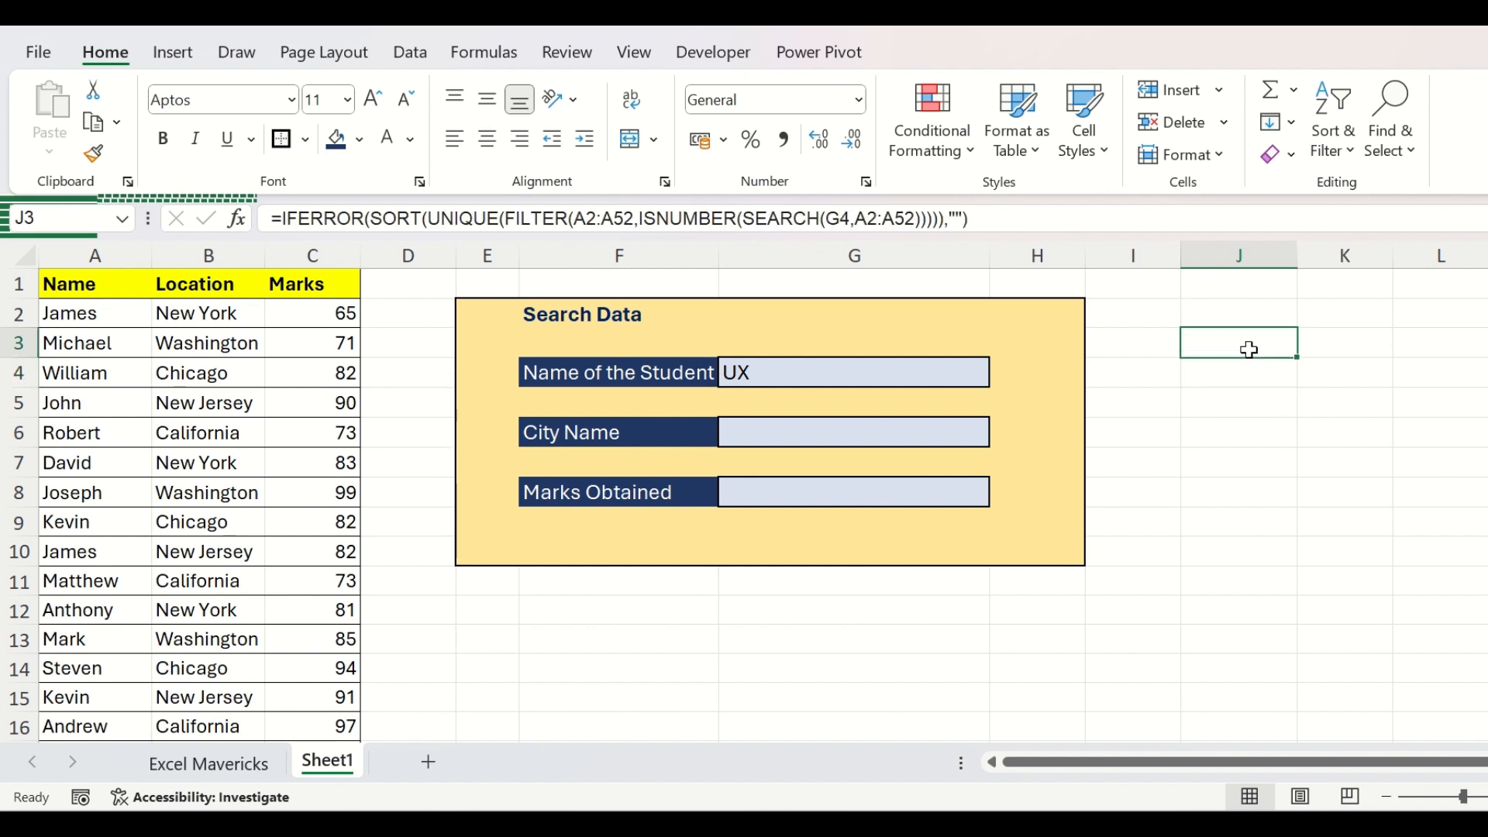
Enter YASD as the student name in G4 to test the error handling of the J3 formula
{"action": "left_click", "coordinate": [941, 370]}
{"action": "key", "text": "Delete"}
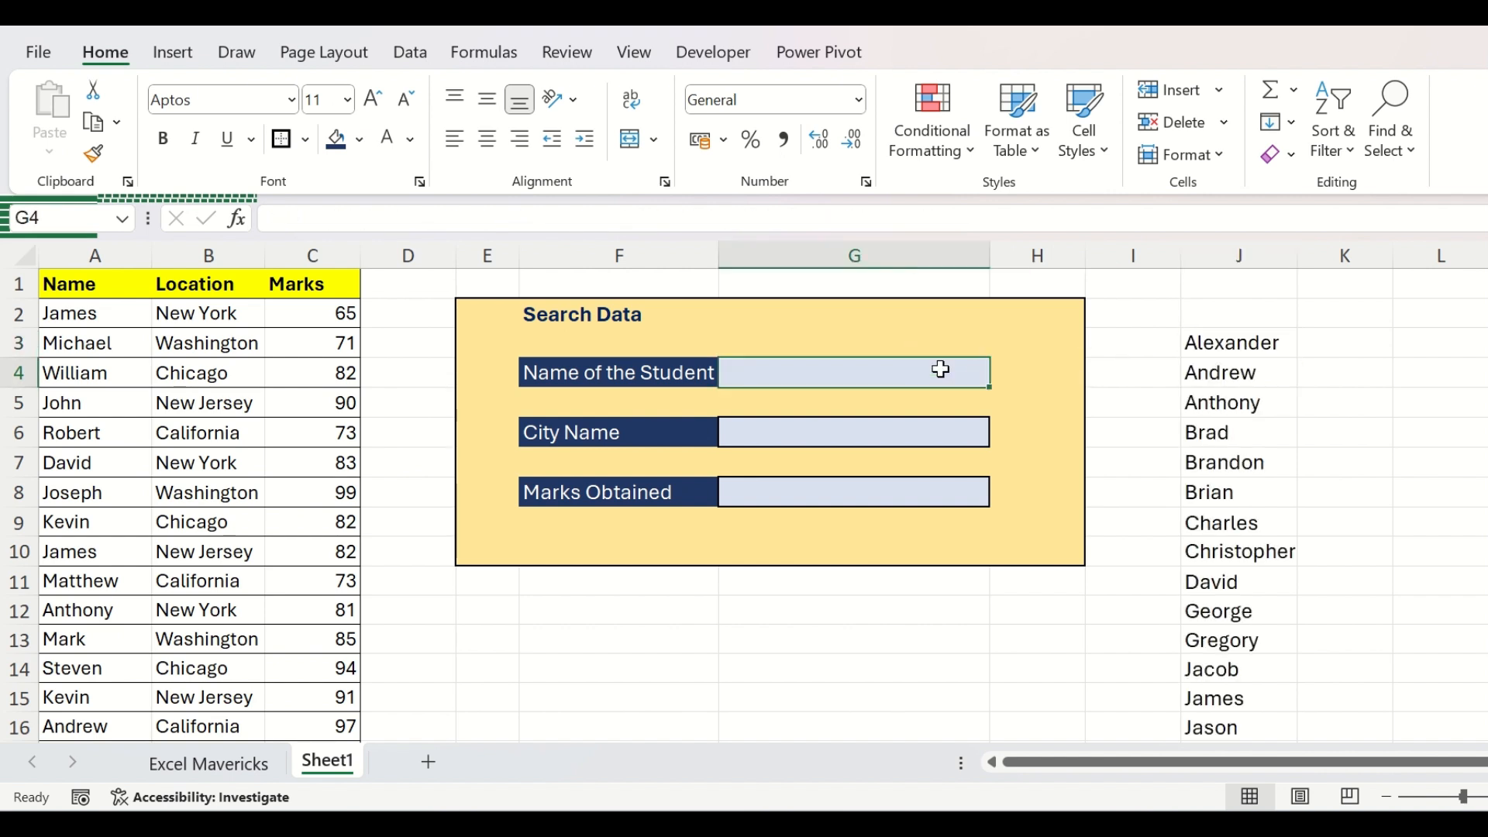
{"action": "type", "text": "YASD"}
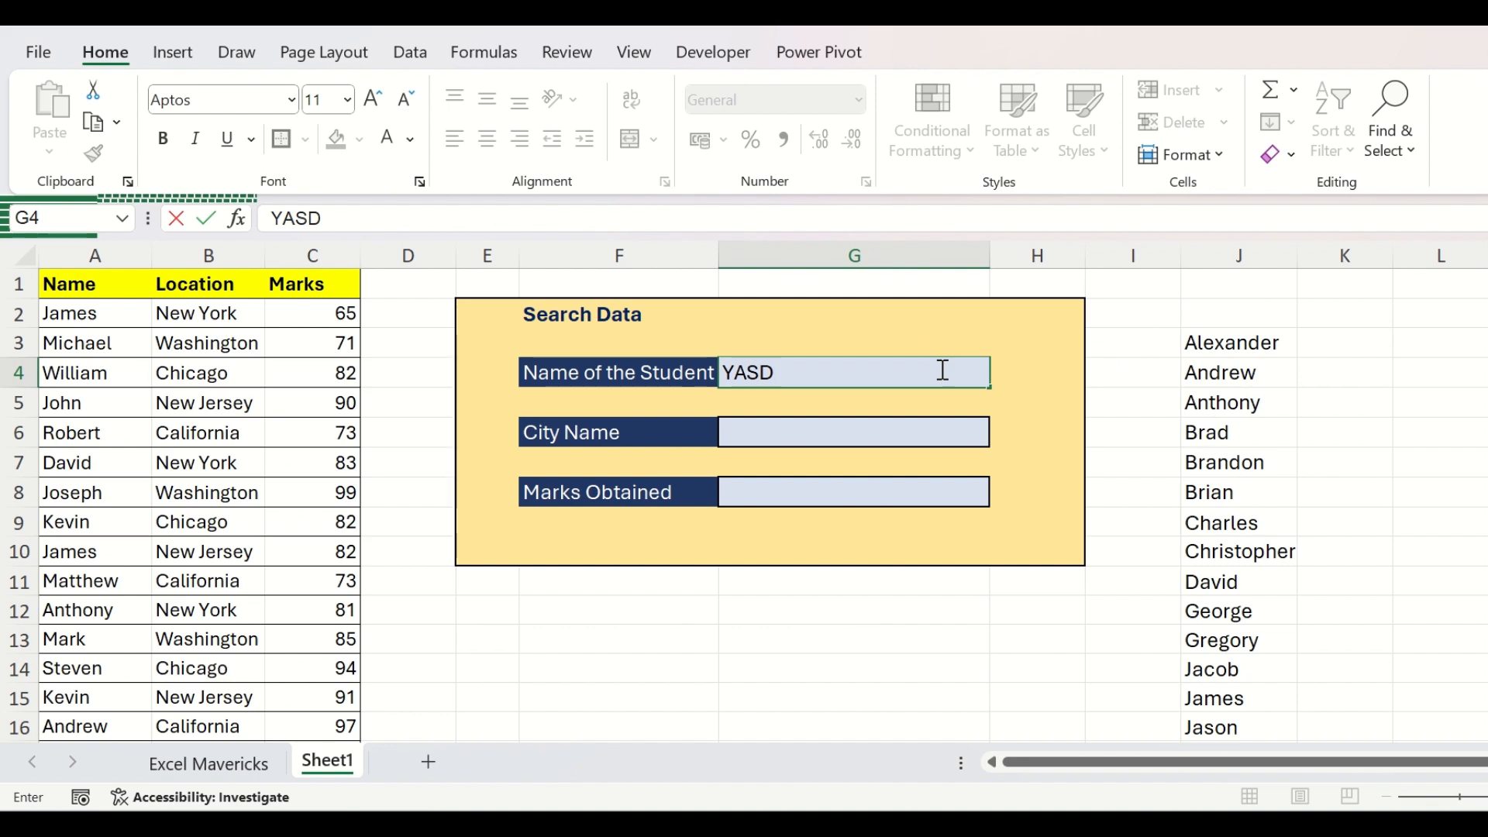
{"action": "key", "text": "Return"}
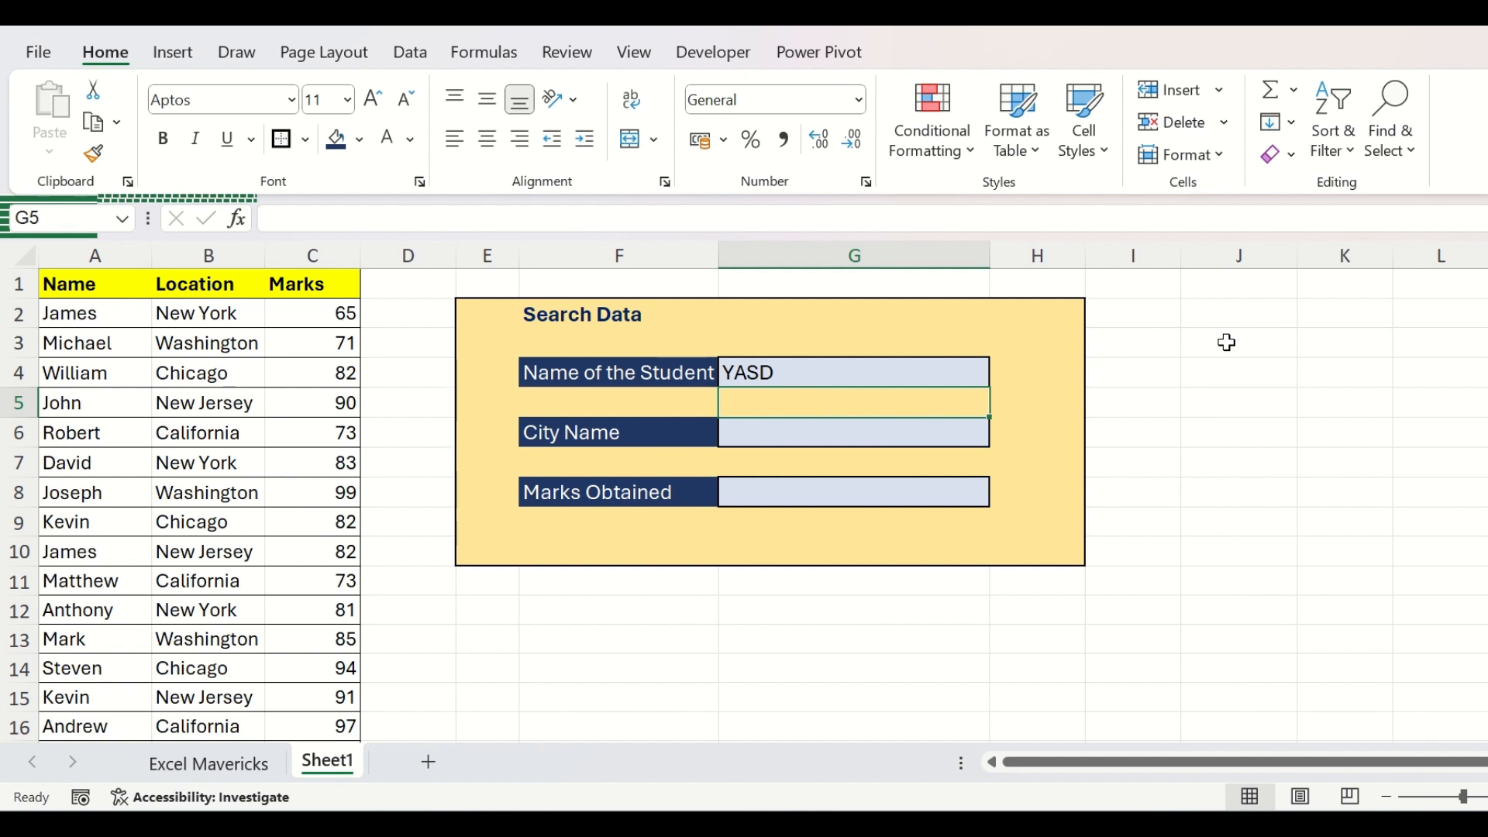
Clear the student name in G4 and add a List data validation to the cell with the source =$J$3#
{"action": "left_click", "coordinate": [870, 373]}
{"action": "key", "text": "Delete"}
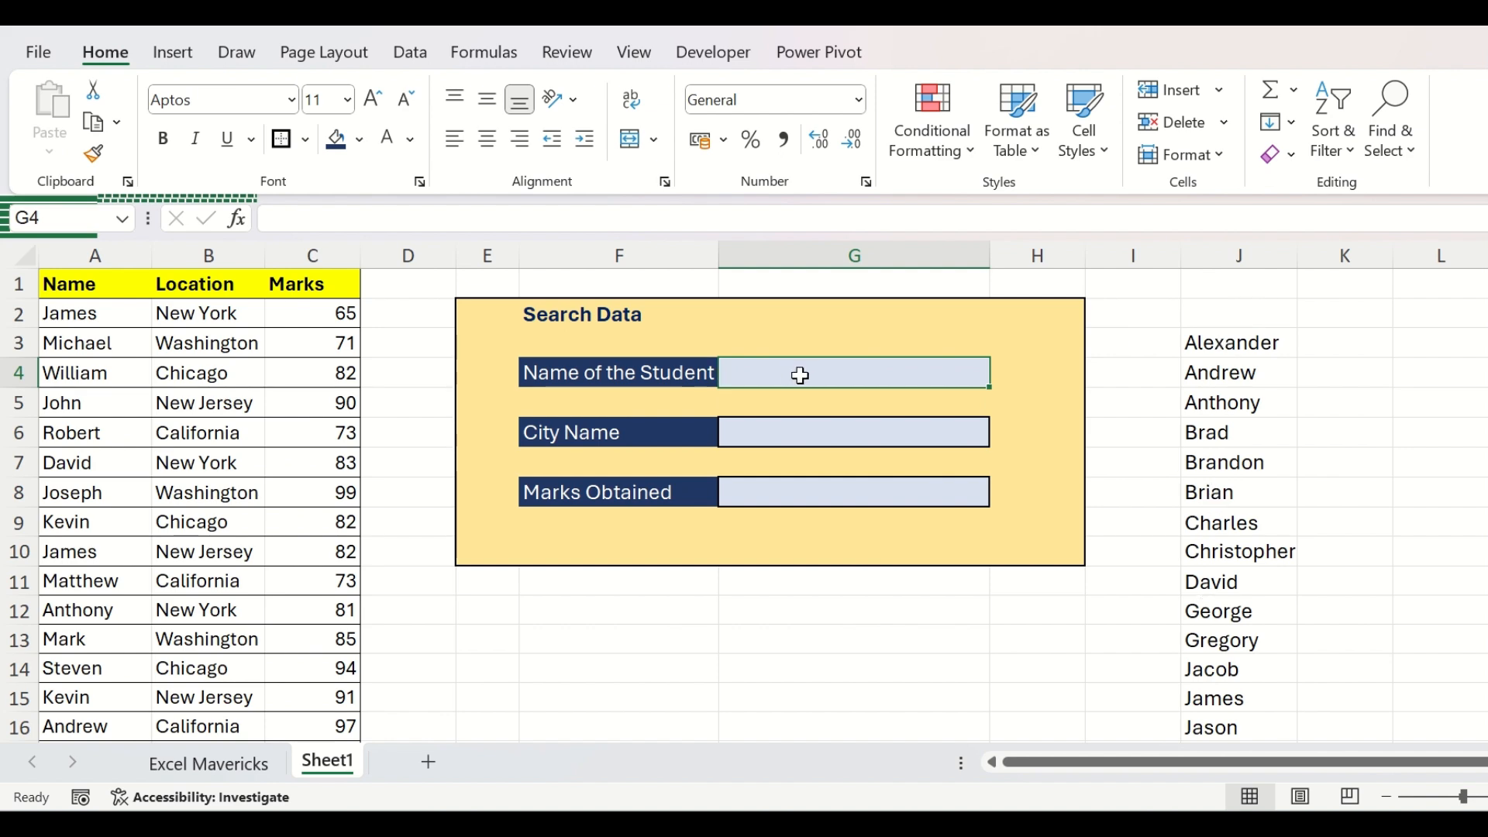
{"action": "left_click", "coordinate": [410, 53]}
{"action": "left_click", "coordinate": [797, 155]}
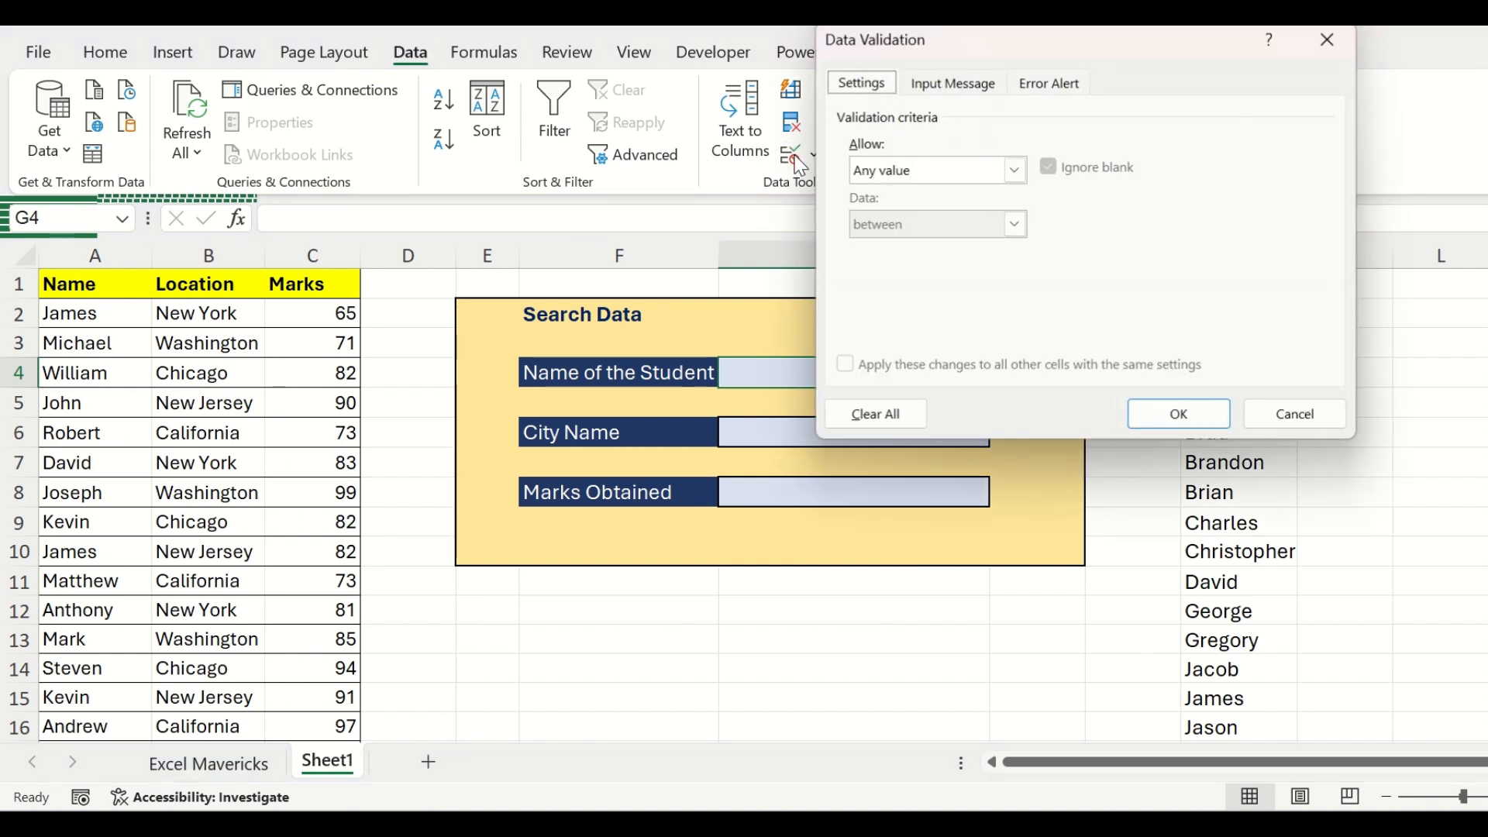
{"action": "left_click", "coordinate": [916, 167]}
{"action": "left_click", "coordinate": [890, 247]}
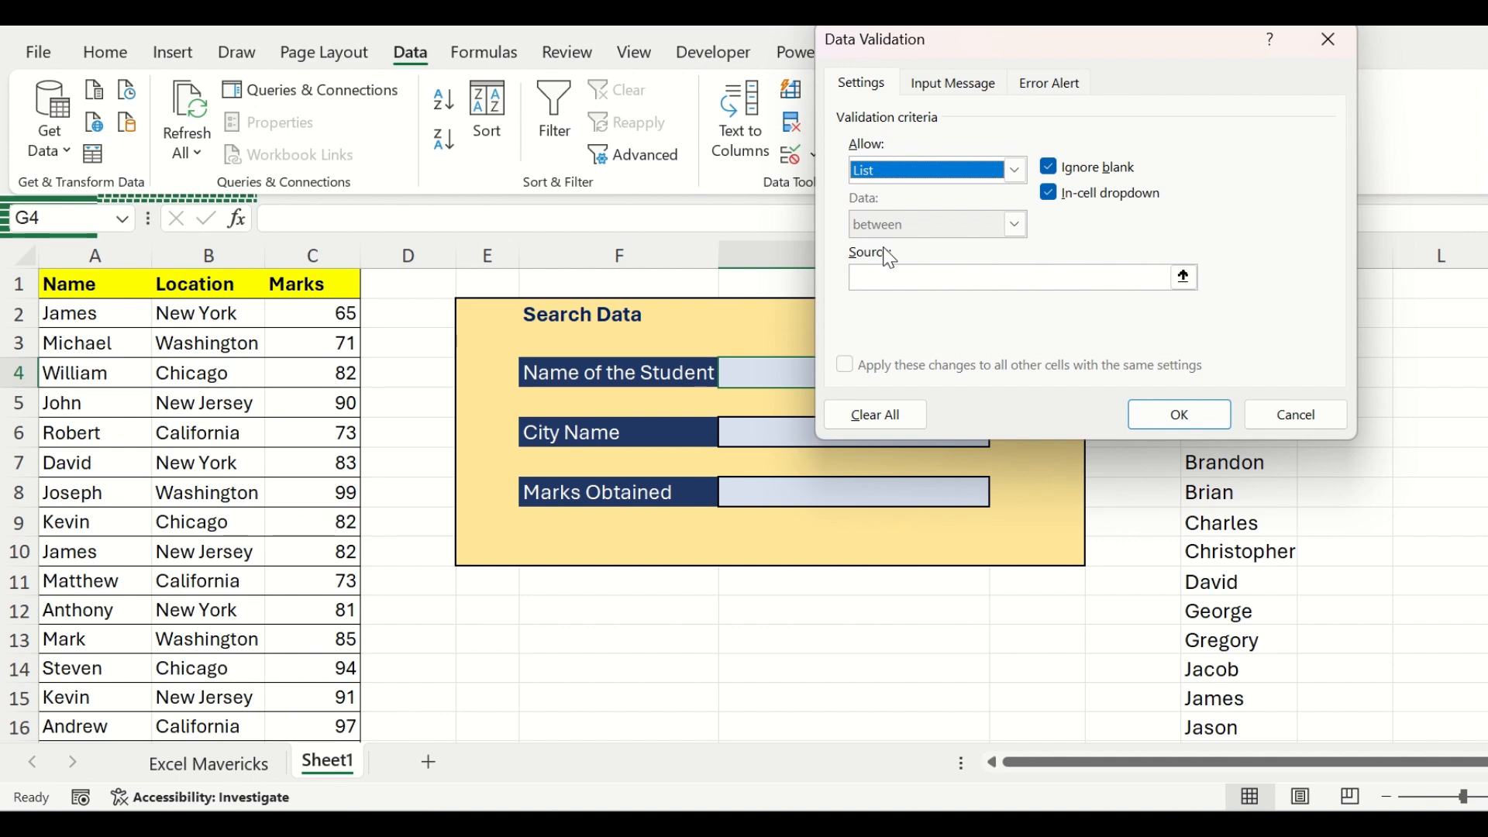
{"action": "left_click", "coordinate": [880, 276]}
{"action": "left_click_drag", "start_coordinate": [1225, 55], "coordinate": [795, 105]}
{"action": "left_click", "coordinate": [1244, 344]}
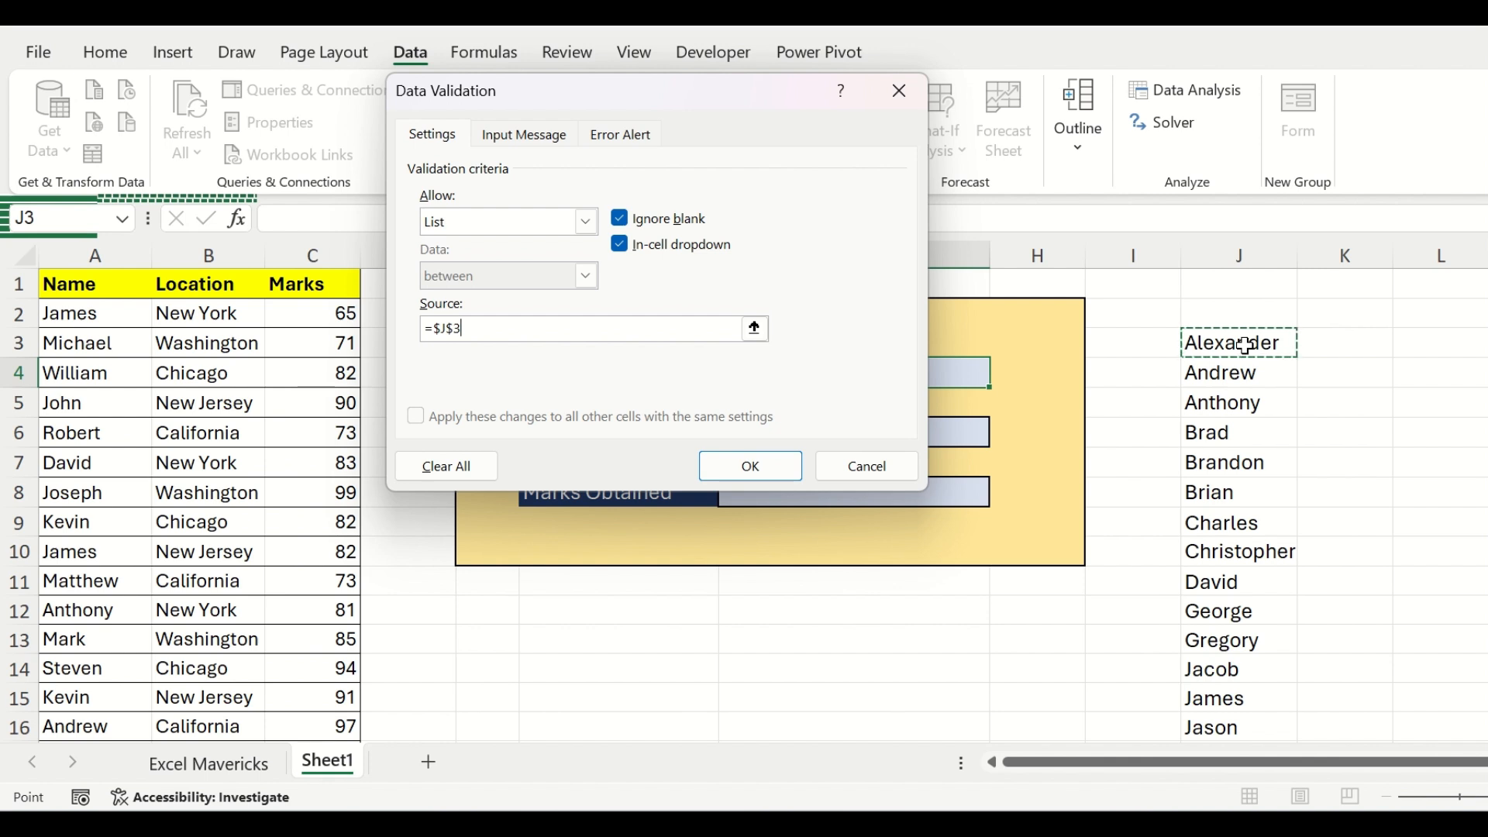
{"action": "type", "text": "#"}
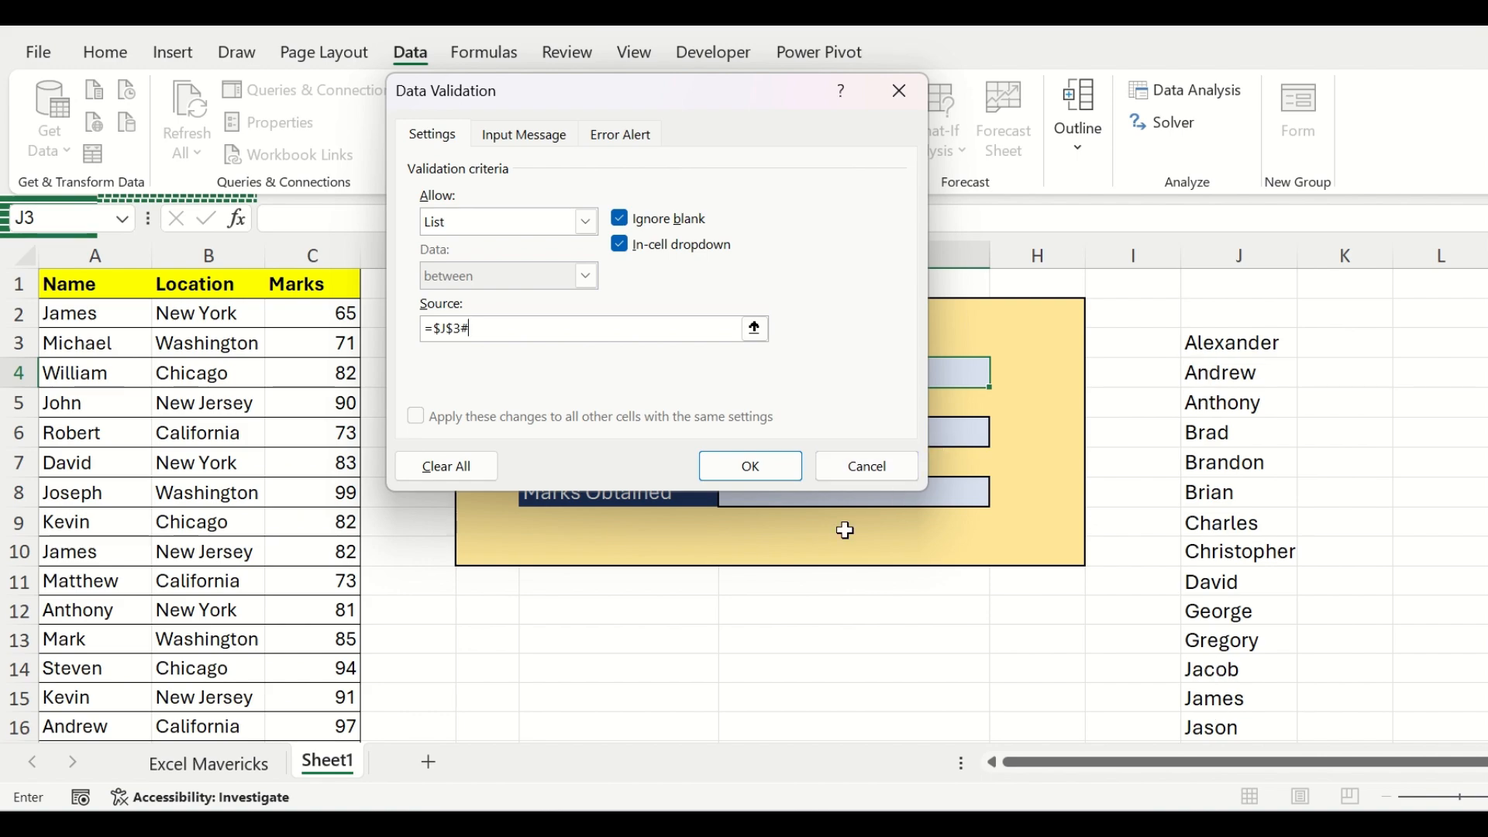
{"action": "left_click", "coordinate": [728, 468]}
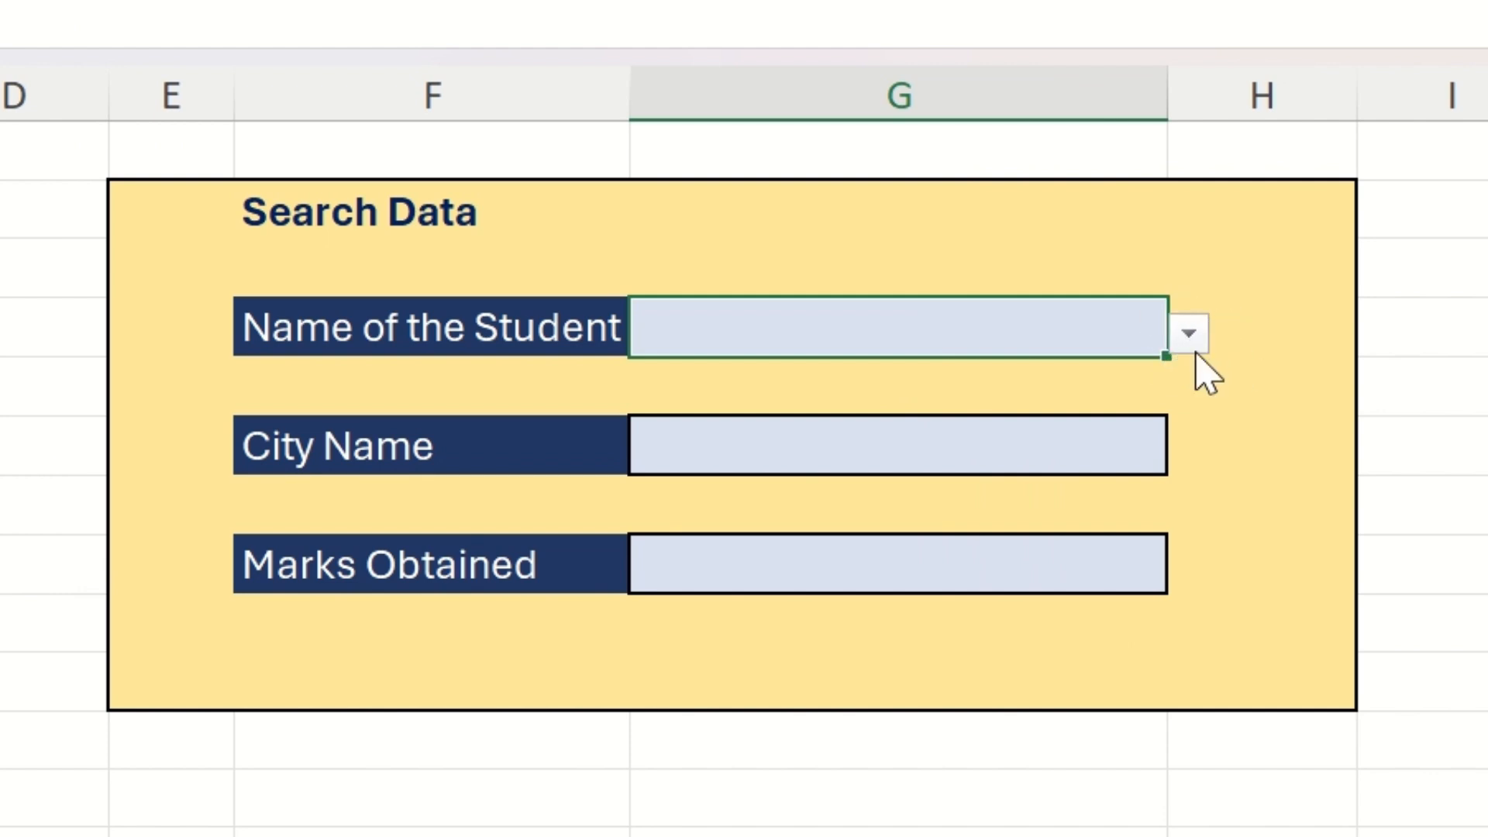
Browse the names offered in the dropdown list of G4 without choosing one
{"action": "left_click", "coordinate": [1191, 338]}
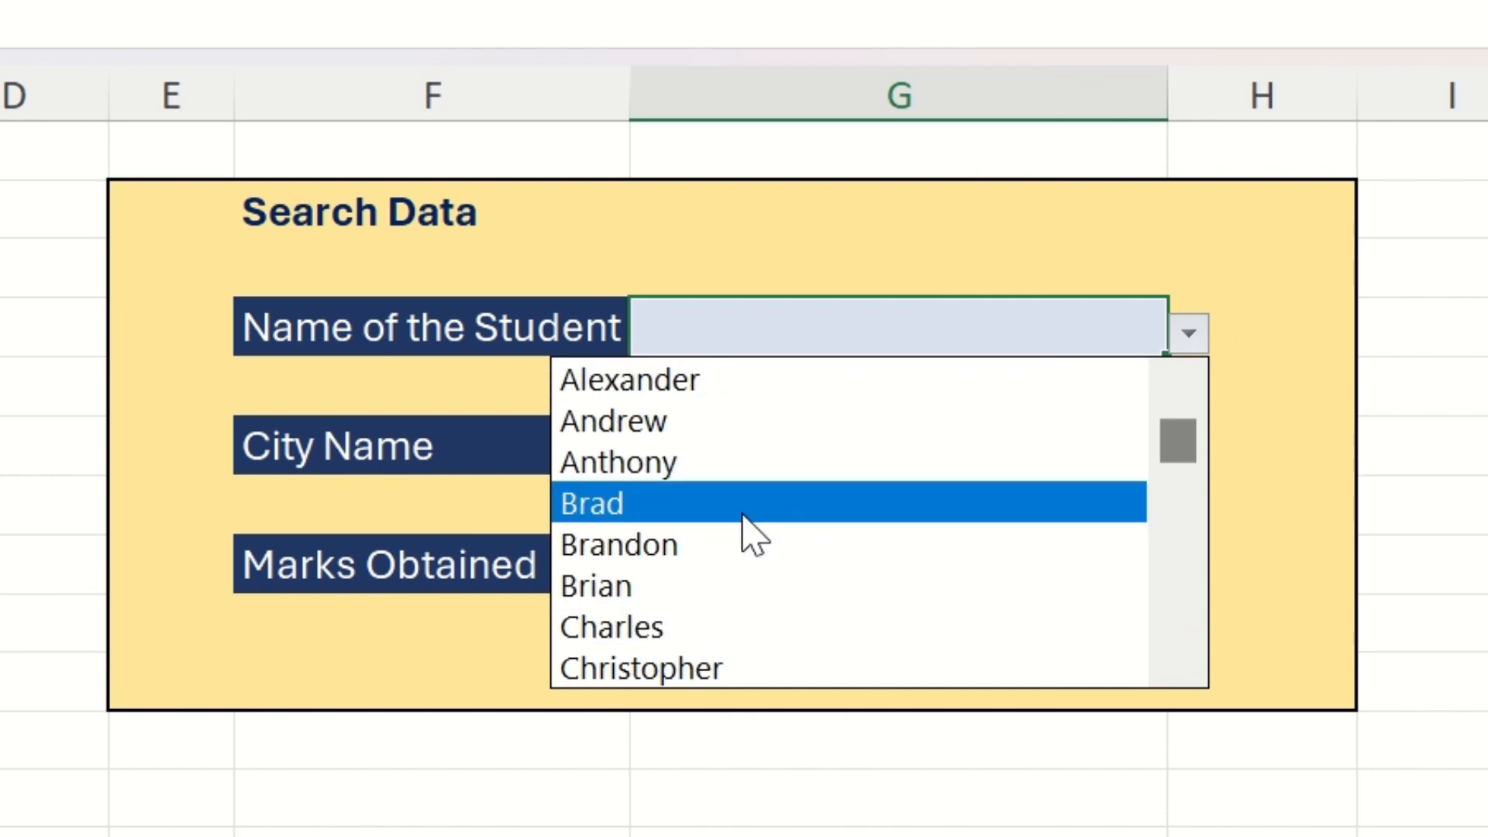
{"action": "left_click_drag", "start_coordinate": [1178, 466], "coordinate": [1178, 496]}
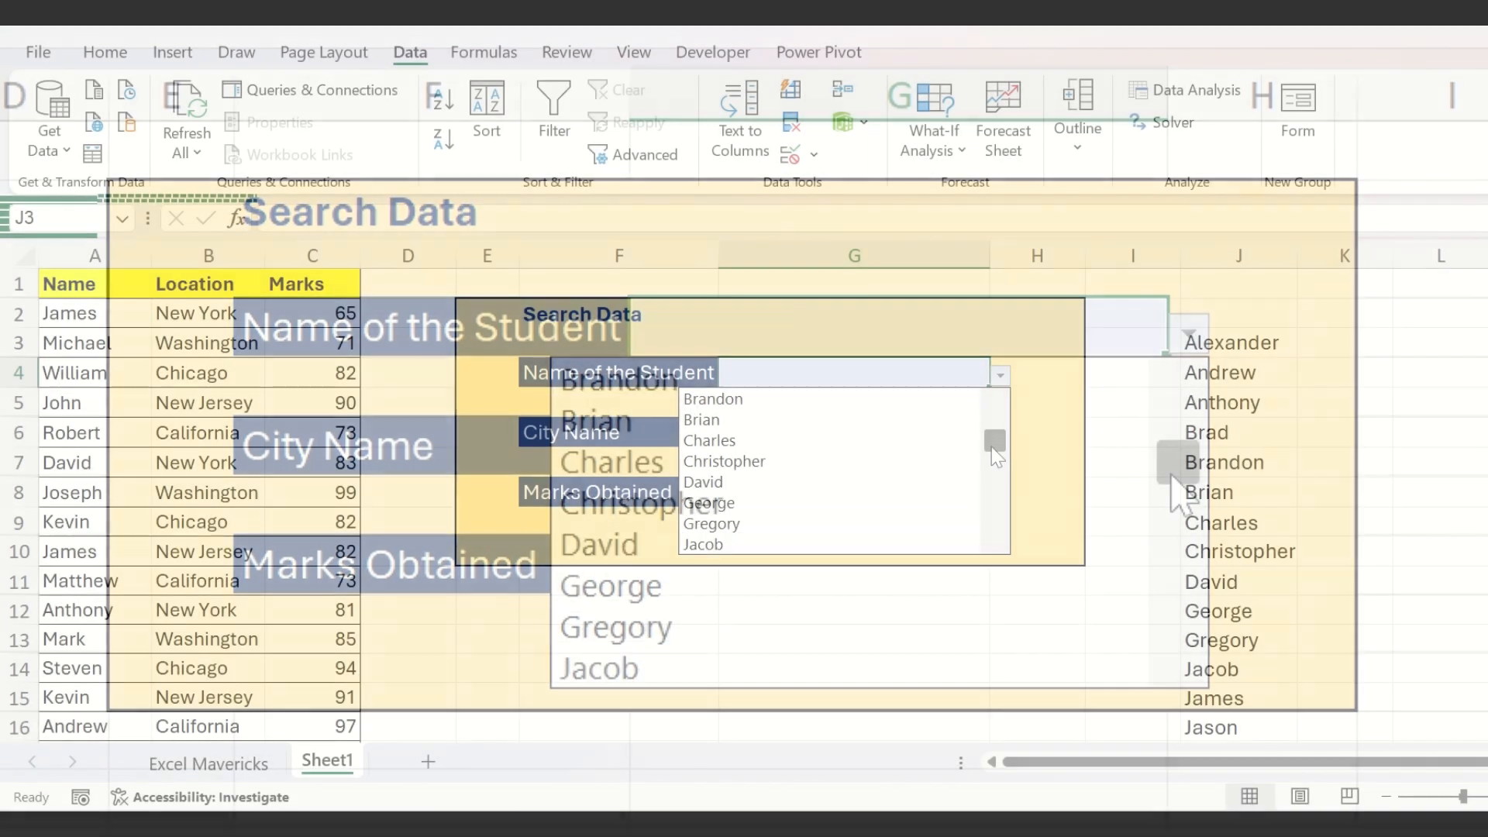
{"action": "left_click_drag", "start_coordinate": [992, 447], "coordinate": [993, 527]}
{"action": "left_click", "coordinate": [1002, 373]}
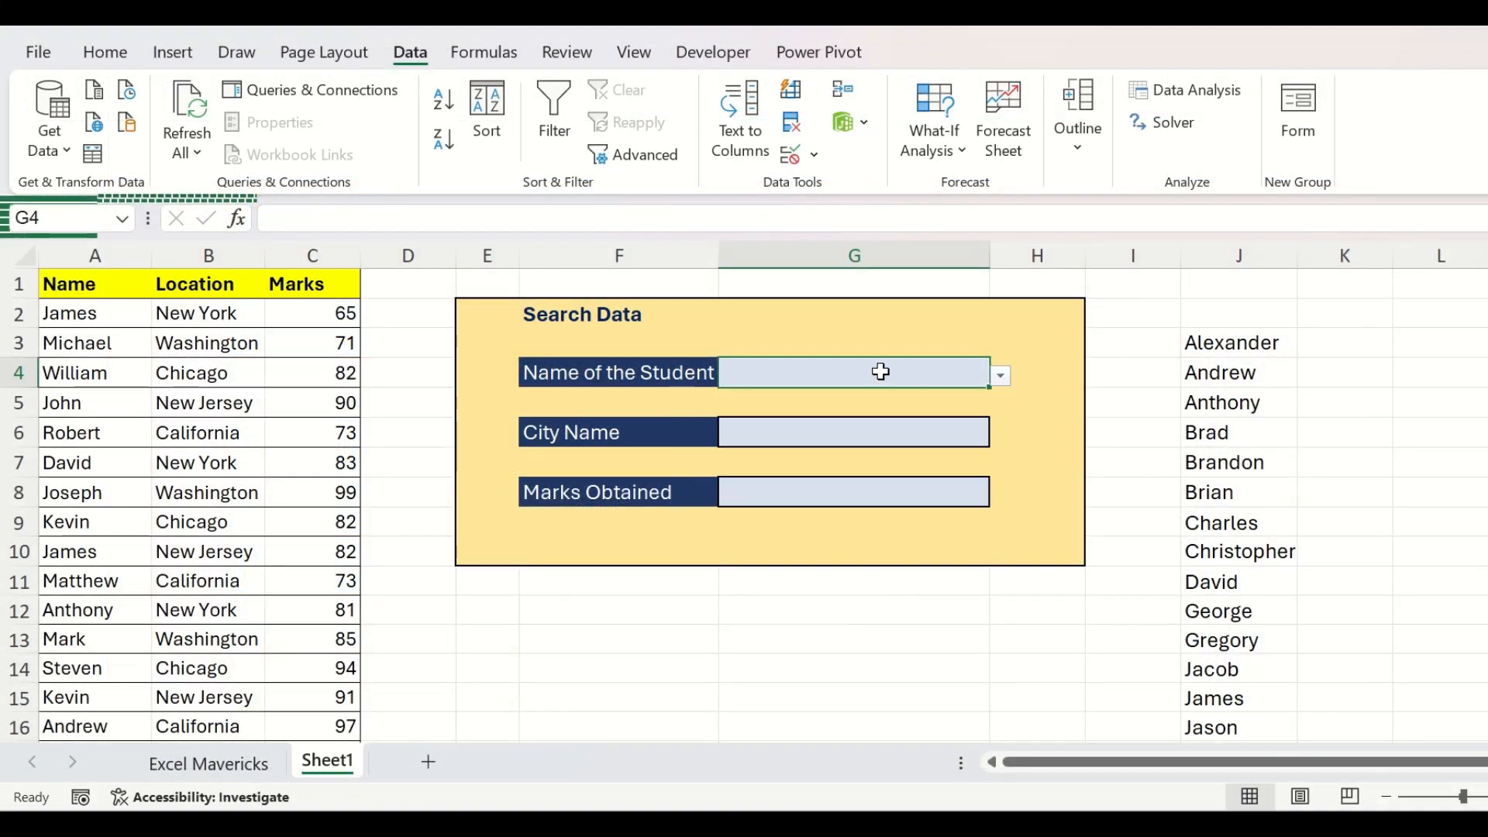
Try to enter the partial name a in the validated cell G4
{"action": "type", "text": "a"}
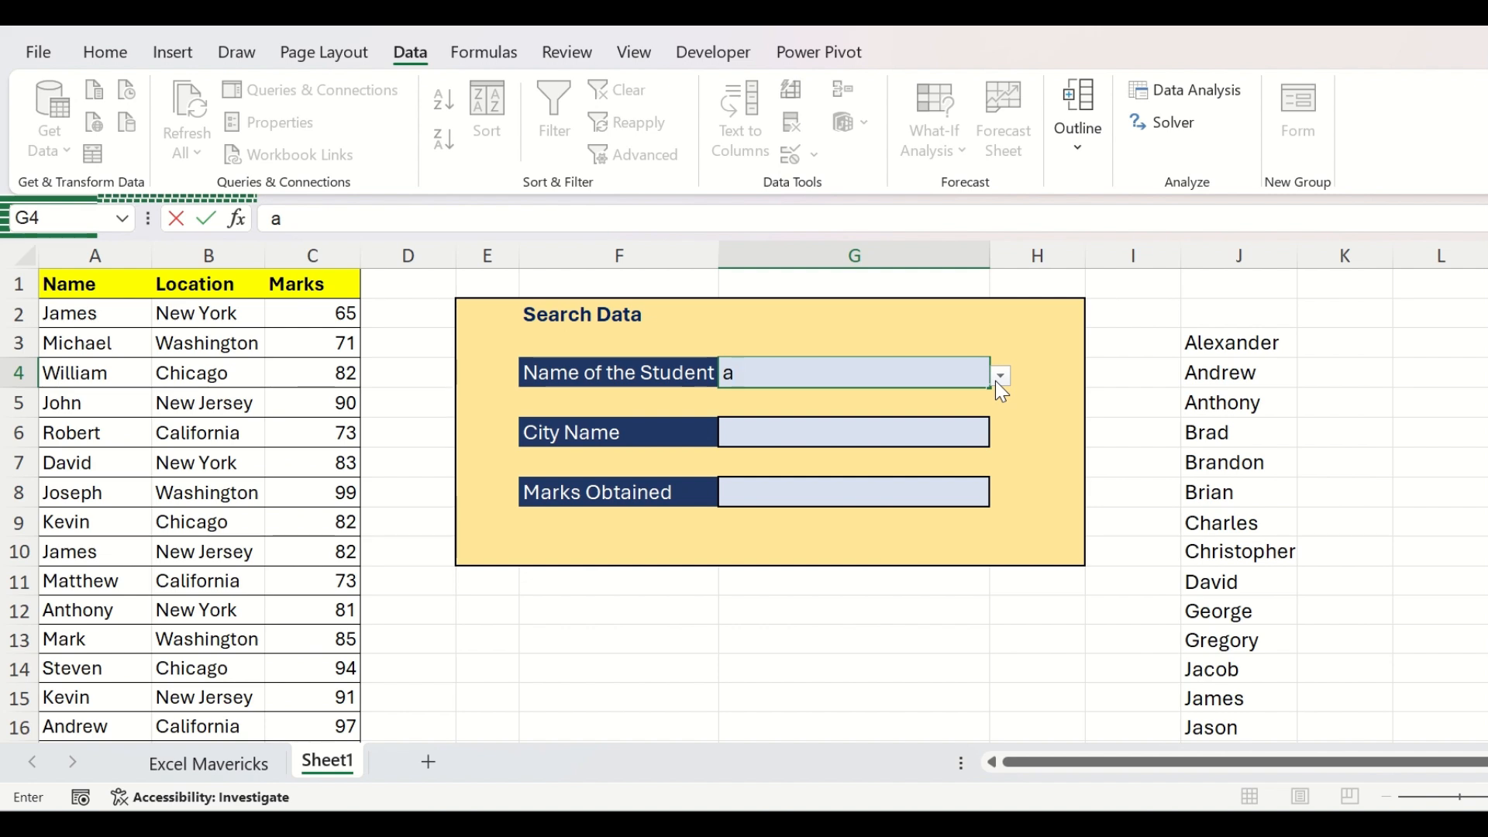
{"action": "key", "text": "Return"}
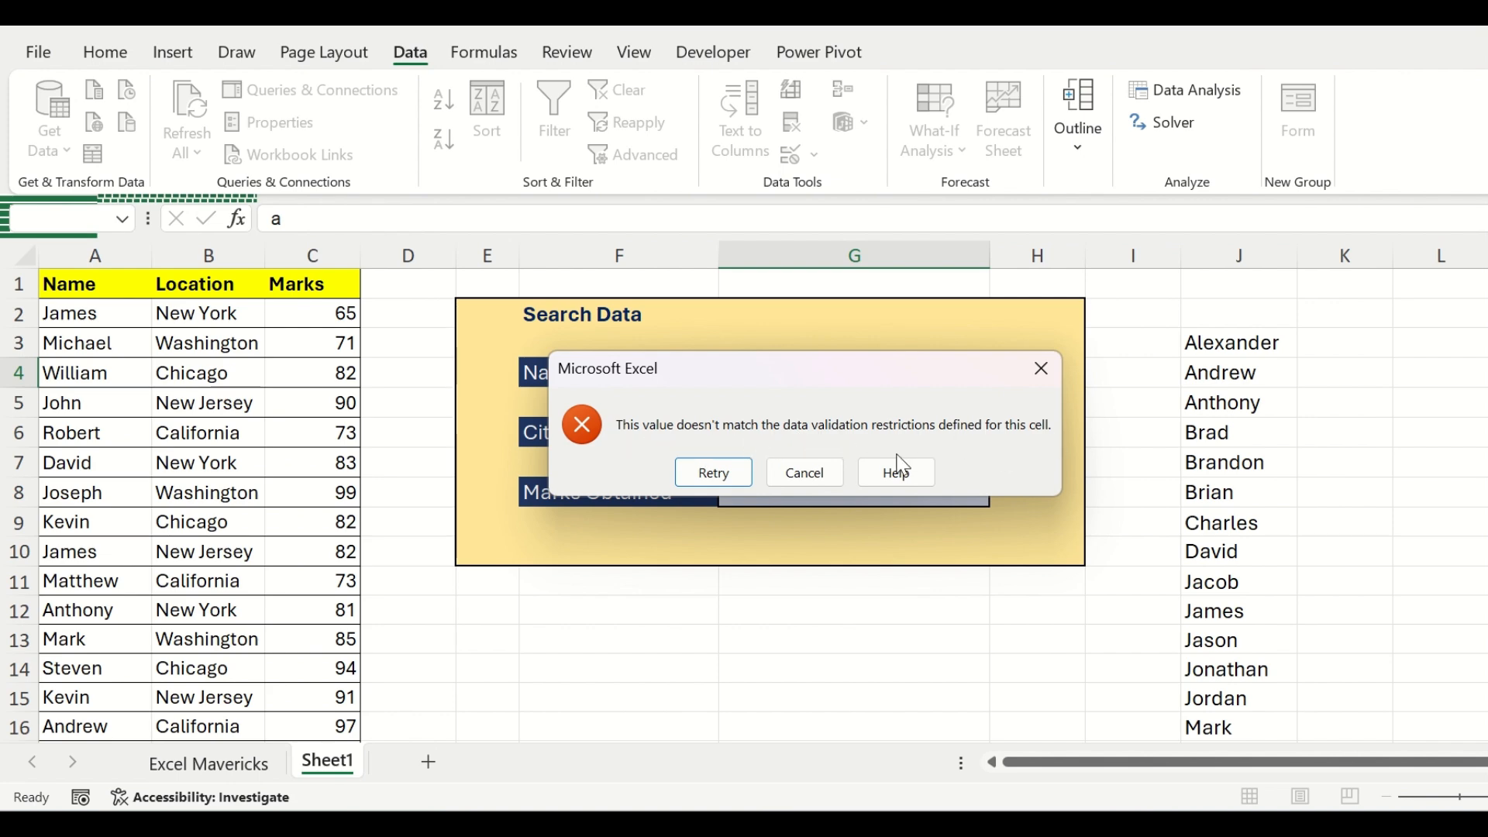
{"action": "left_click", "coordinate": [788, 486]}
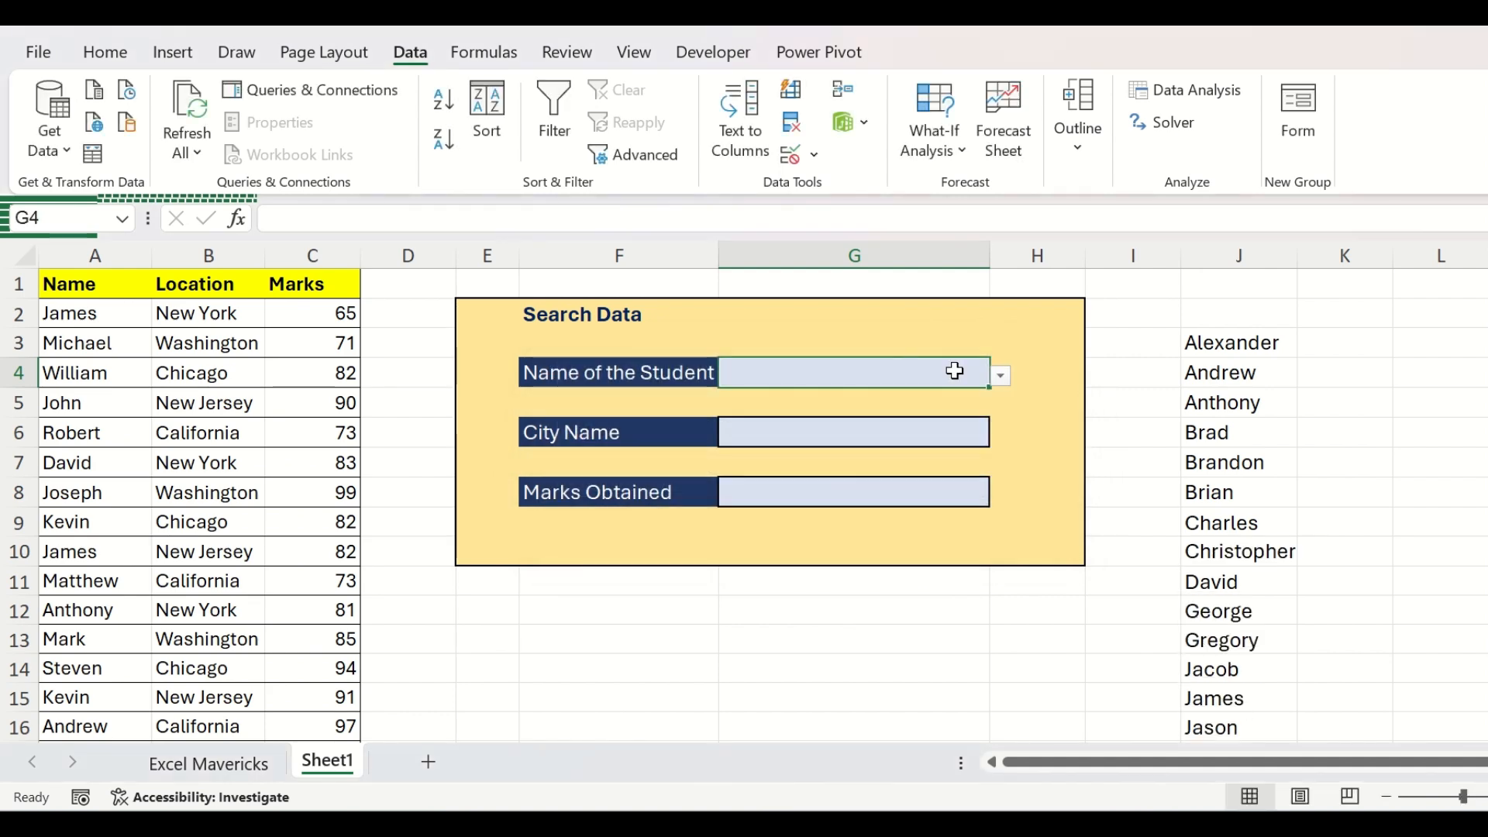
Turn off the error alert for invalid data in the data validation of G4
{"action": "left_click", "coordinate": [802, 157]}
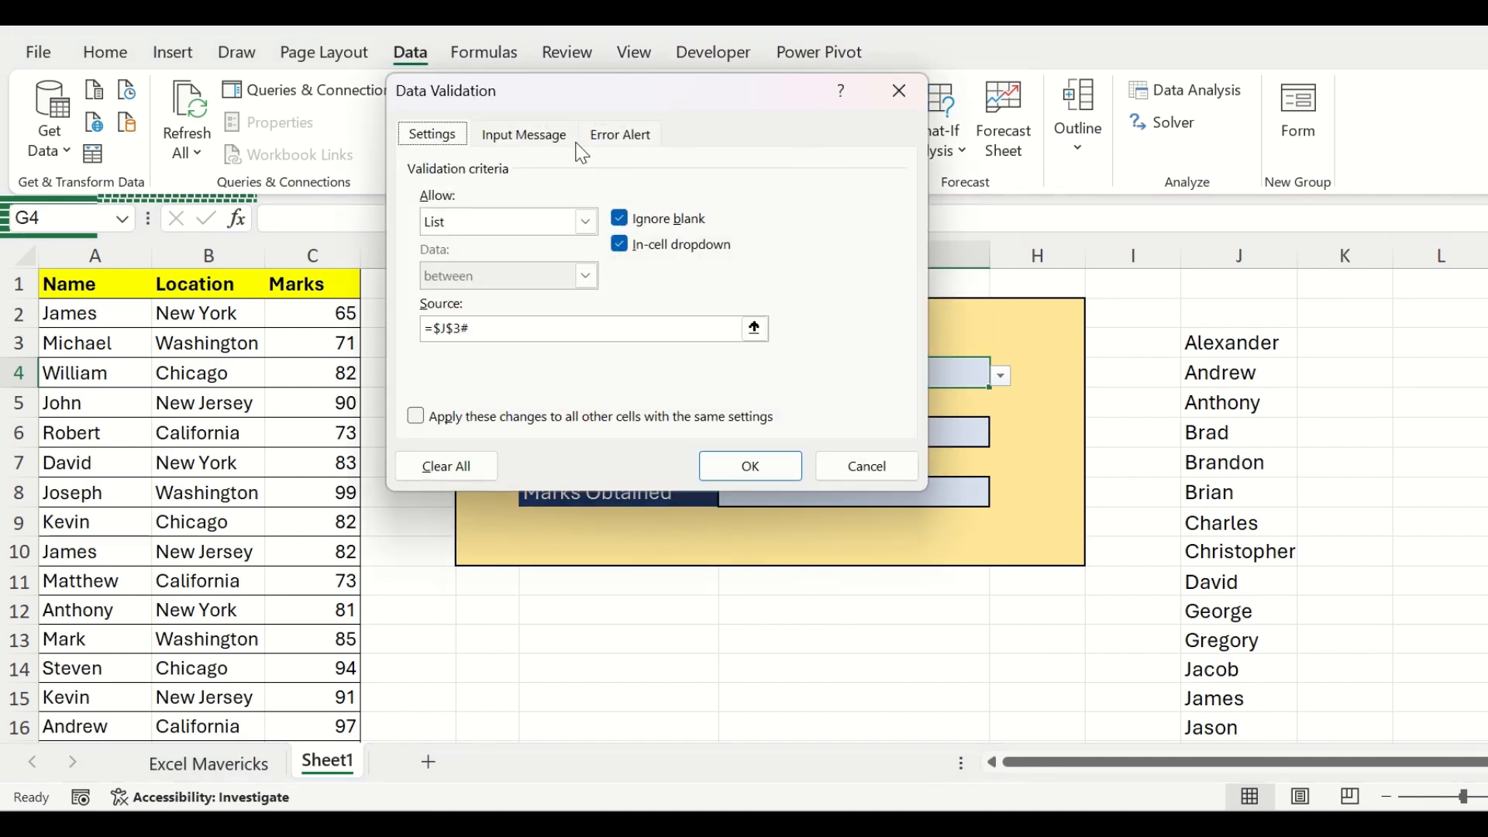
{"action": "left_click", "coordinate": [651, 138]}
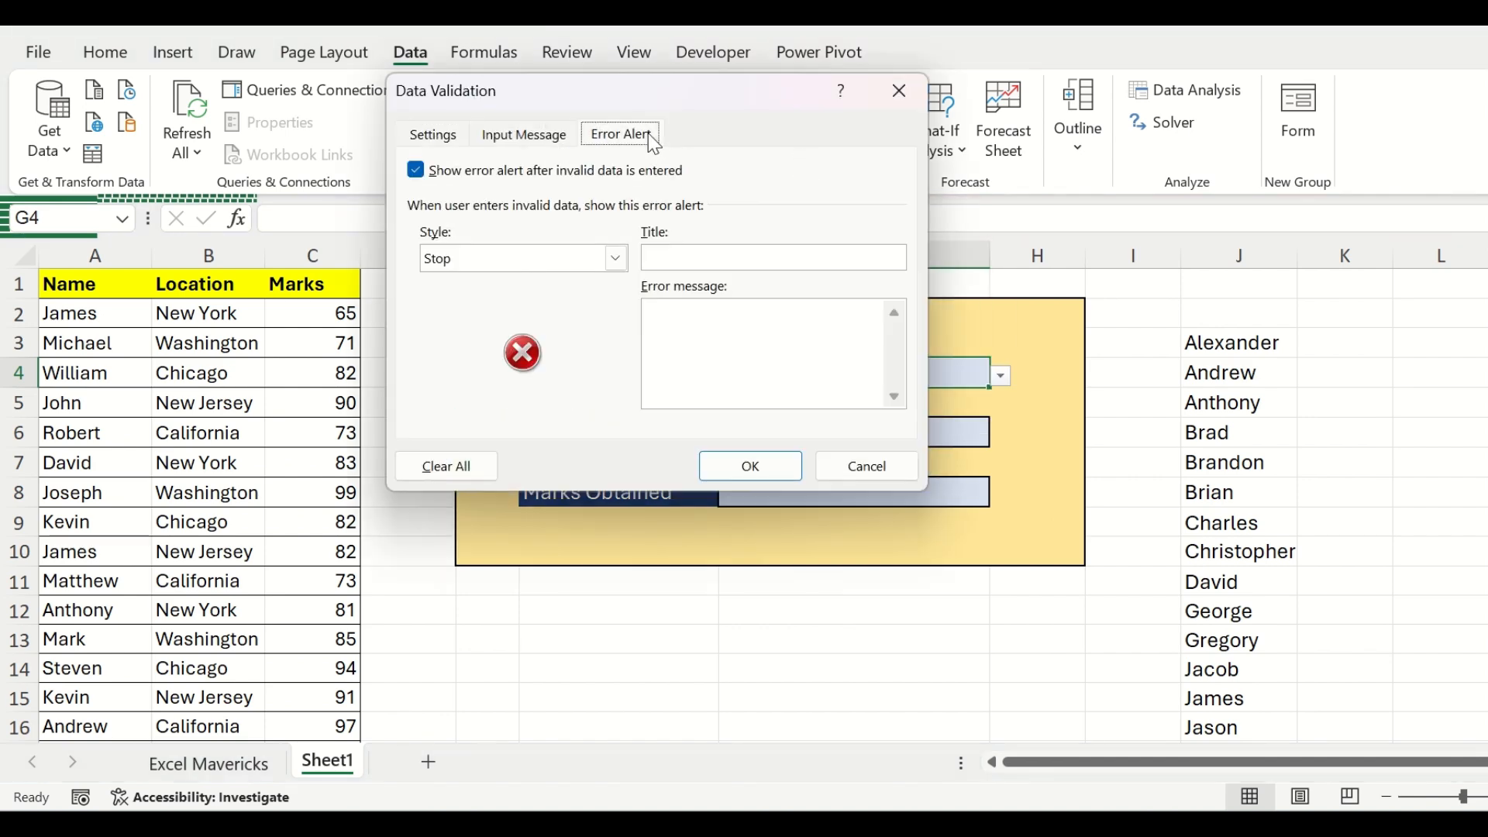
{"action": "left_click", "coordinate": [417, 171]}
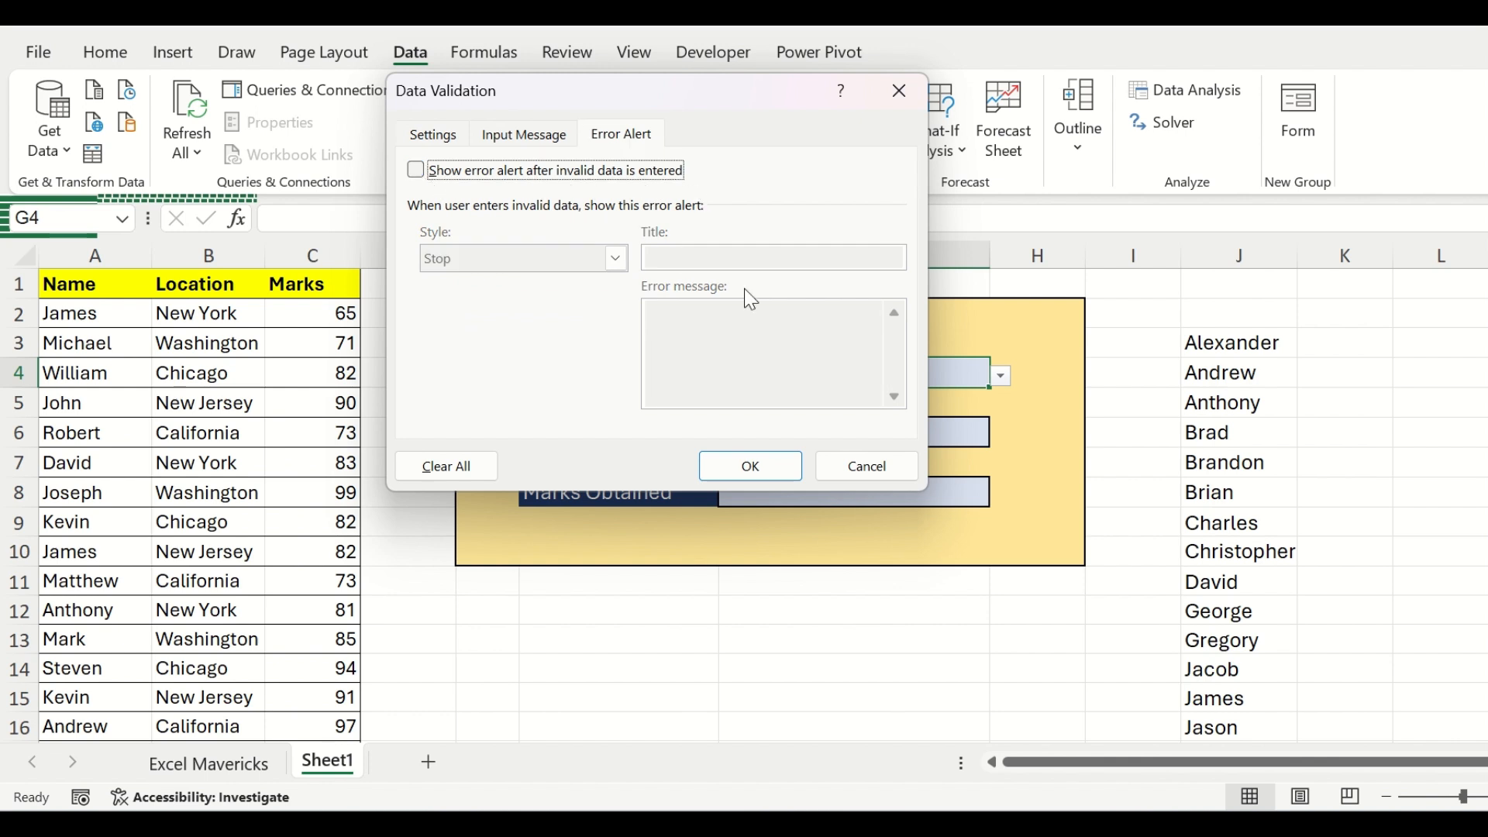
{"action": "left_click", "coordinate": [746, 466]}
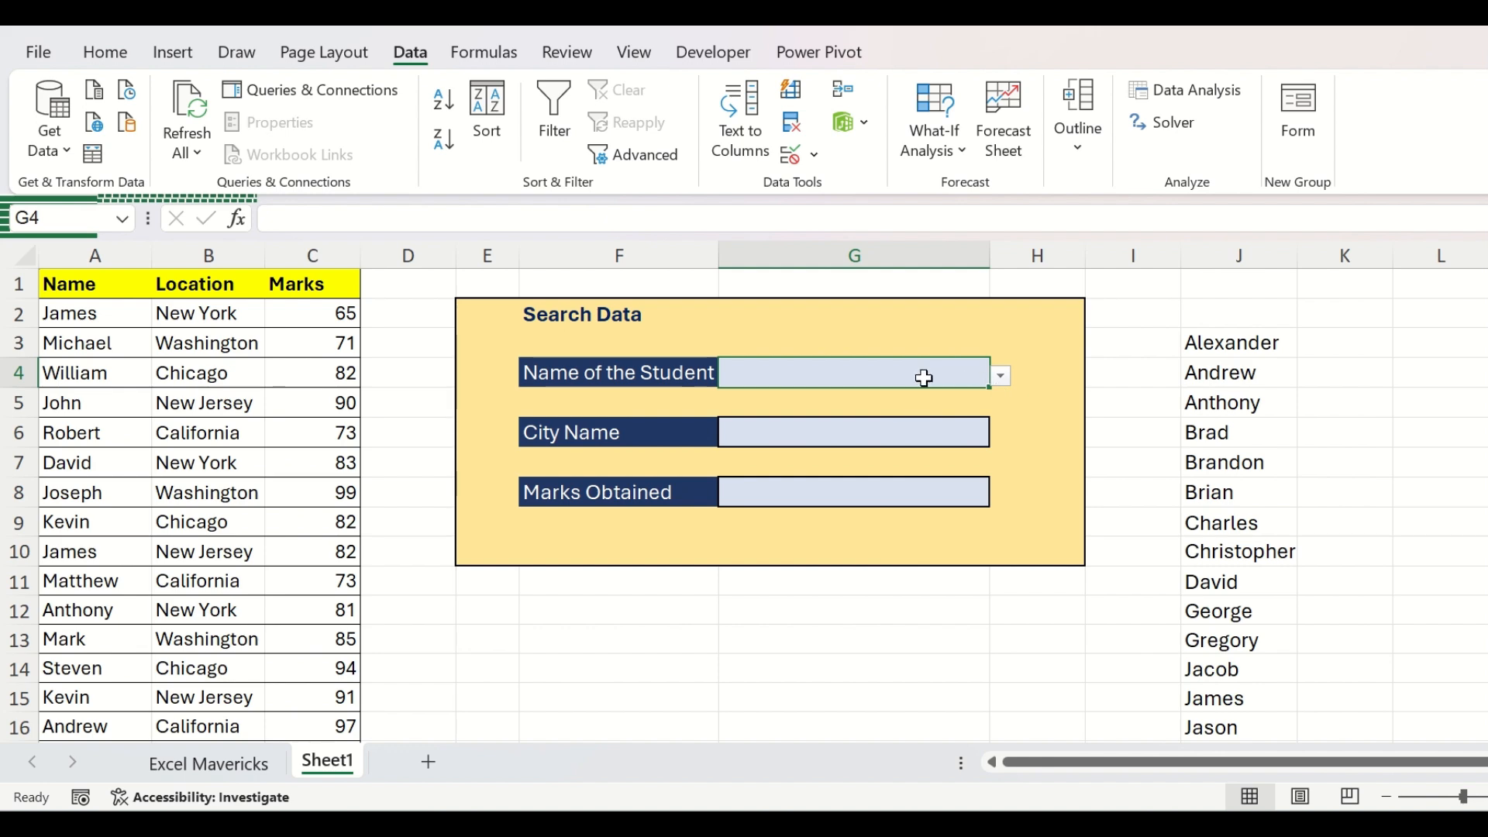
Enter a as the search text in G4 and browse the matching names in its dropdown list
{"action": "type", "text": "a"}
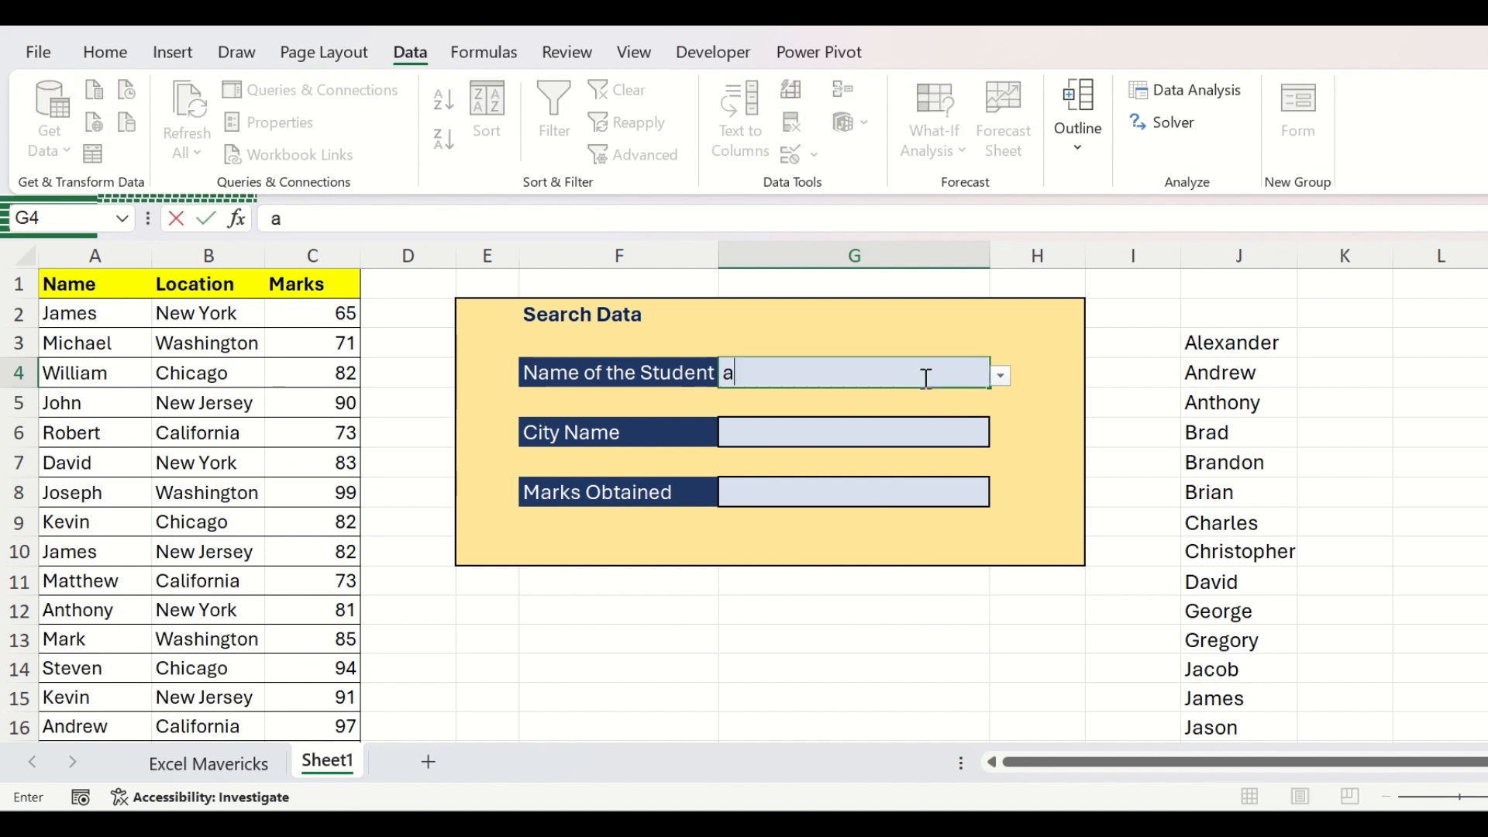
{"action": "left_click", "coordinate": [1002, 377]}
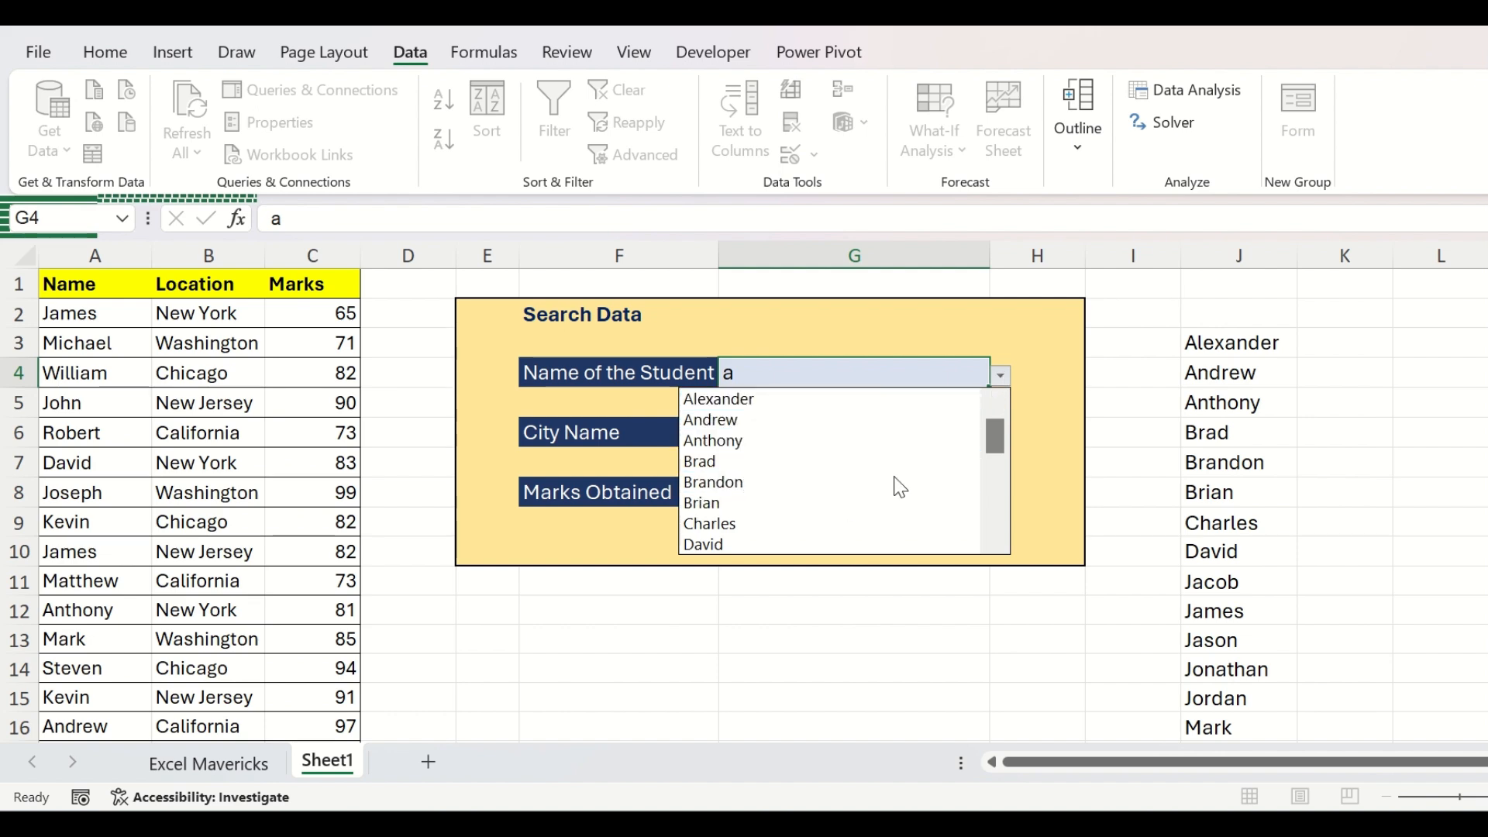
{"action": "left_click_drag", "start_coordinate": [994, 436], "coordinate": [995, 511]}
Enter ja as the search text in G4 and choose the second matching name from its dropdown list
{"action": "left_click", "coordinate": [817, 368]}
{"action": "type", "text": "ja"}
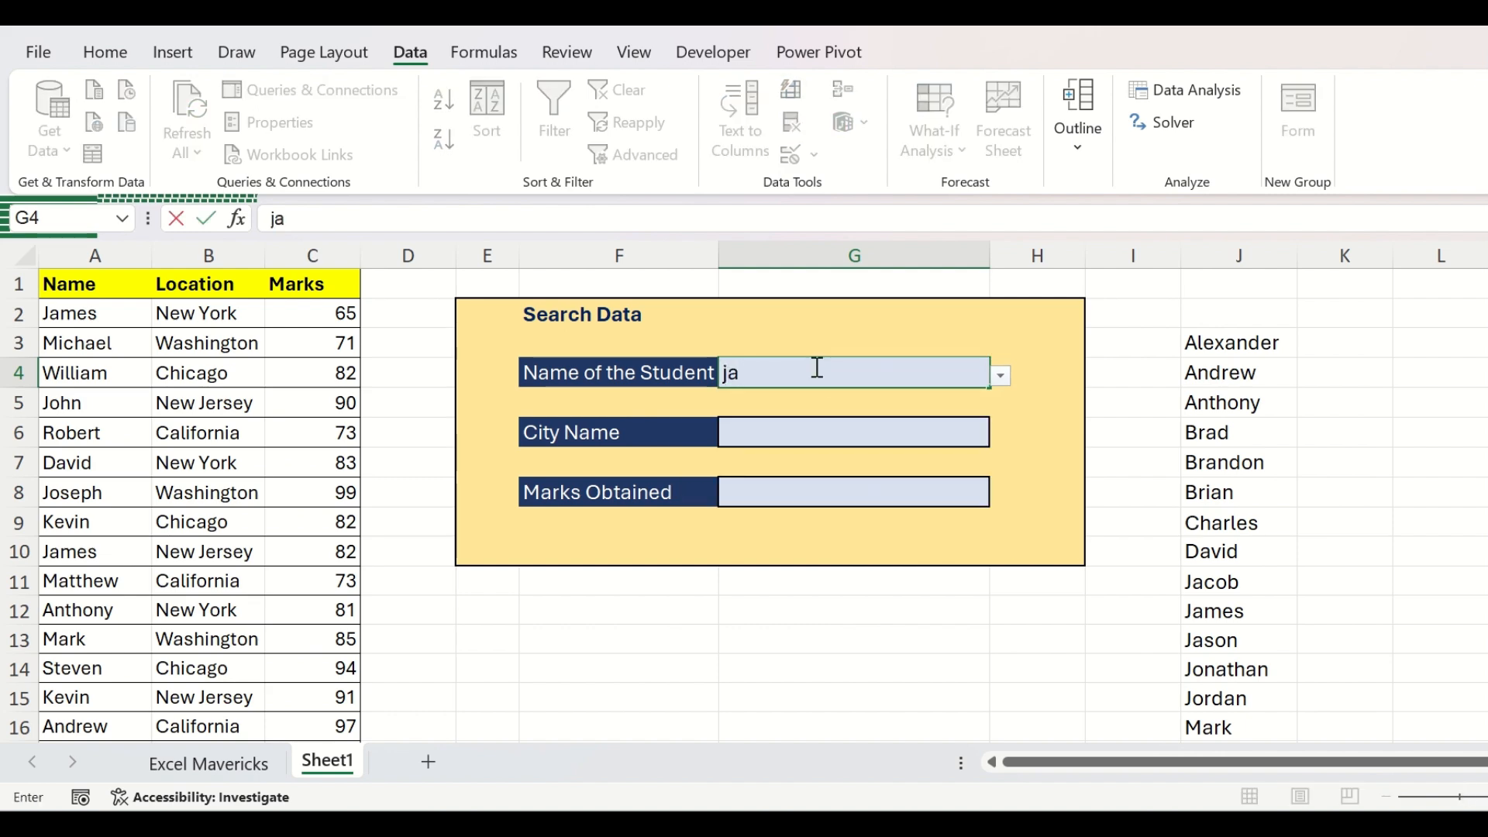
{"action": "left_click", "coordinate": [1001, 377]}
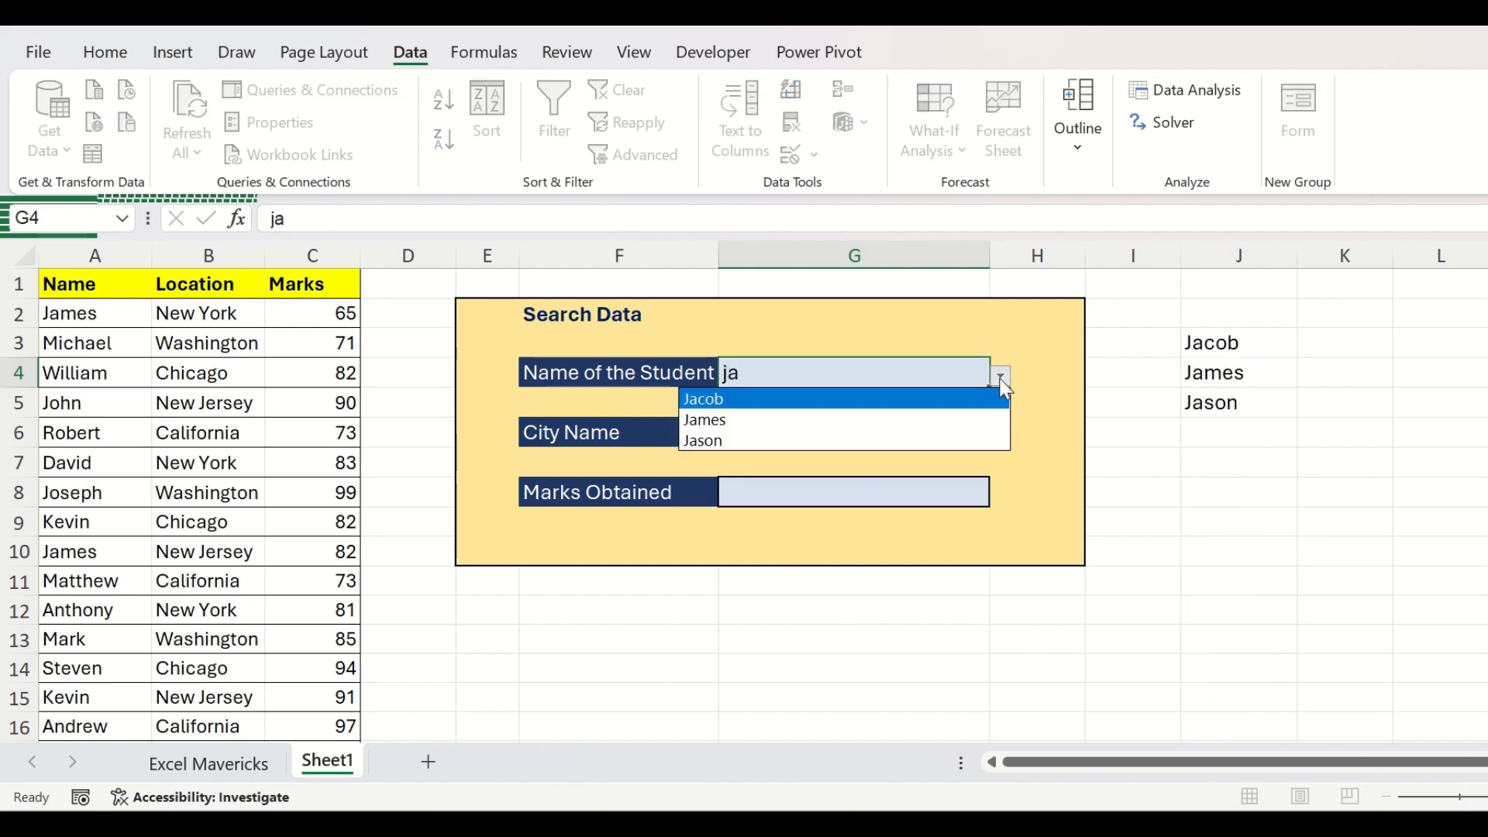
{"action": "left_click", "coordinate": [888, 423]}
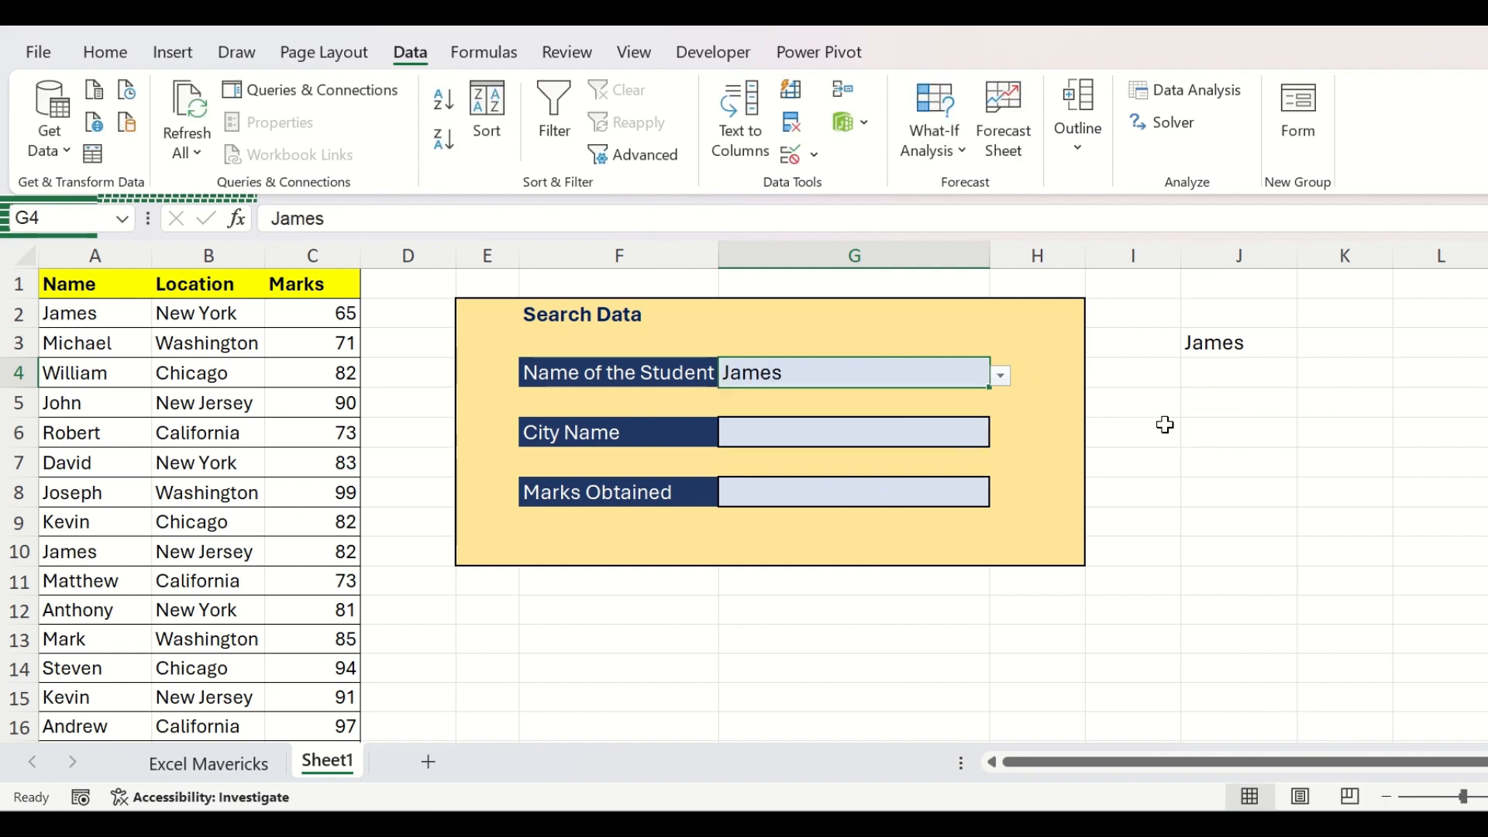
{"action": "left_click", "coordinate": [907, 435]}
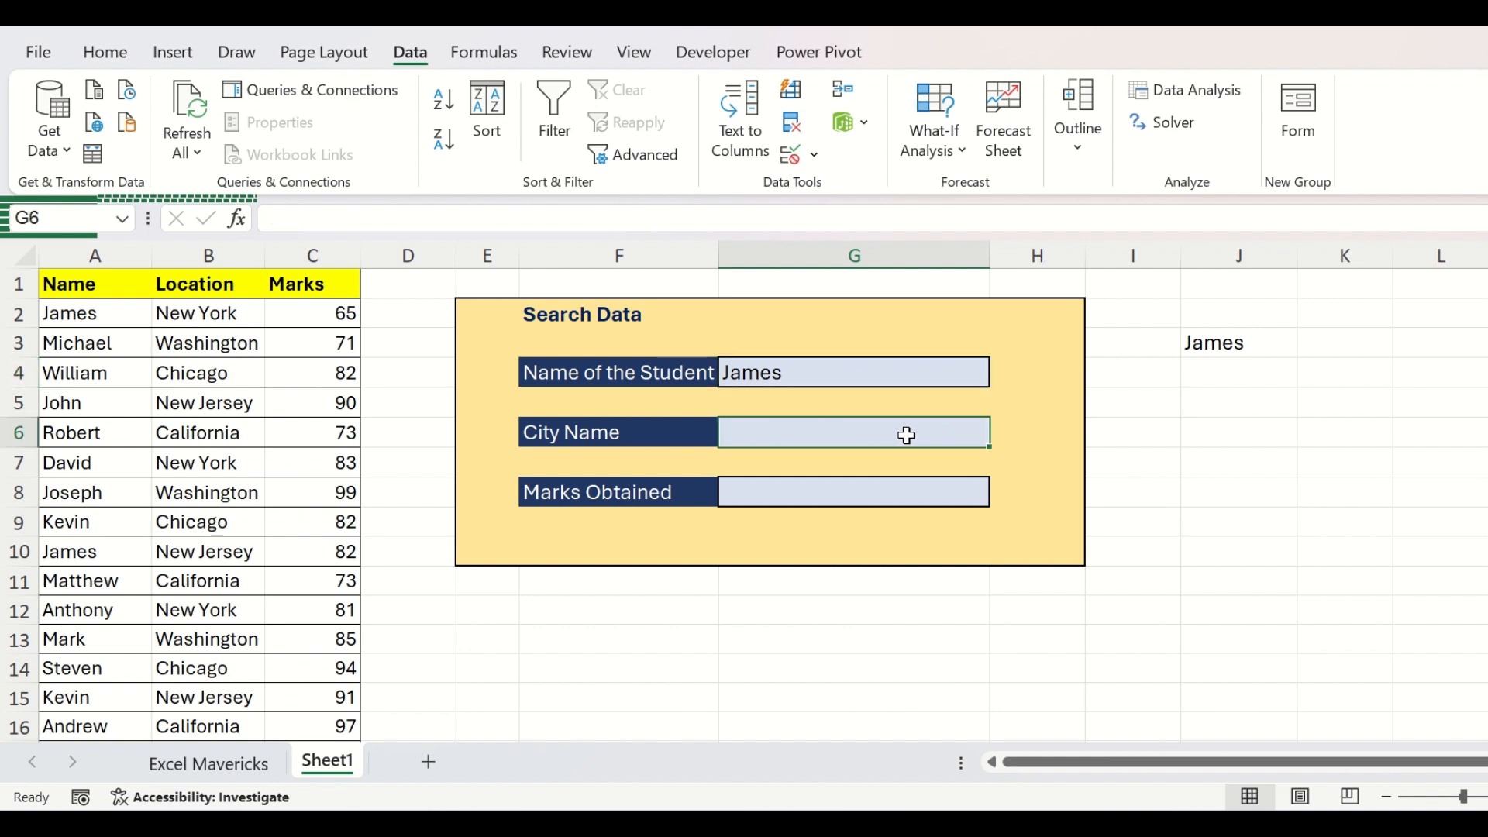
{"action": "left_click", "coordinate": [838, 374]}
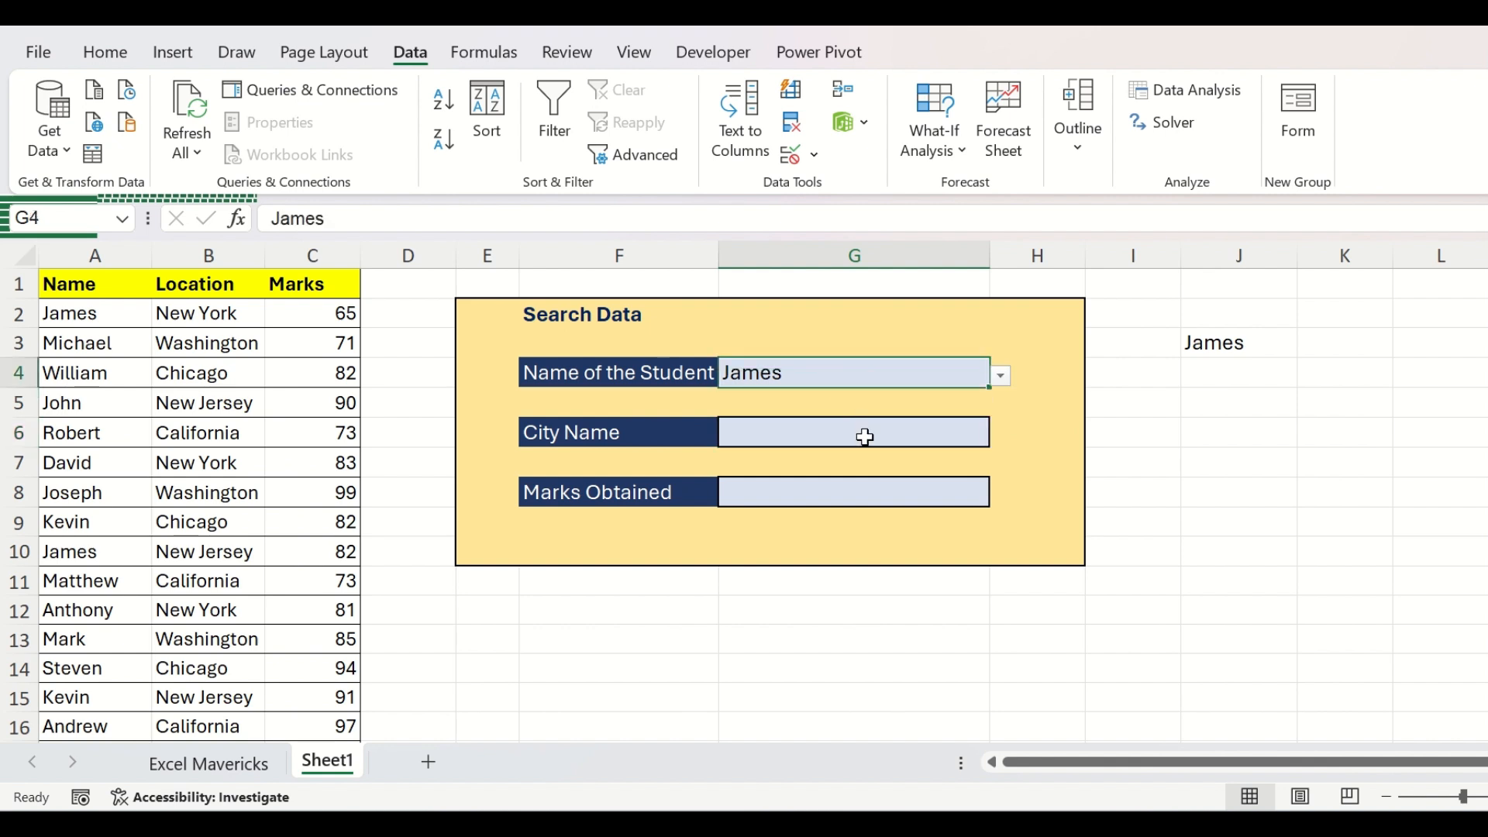
Begin a FILTER formula in K3 with the locations B2:B52 as the array
{"action": "left_click", "coordinate": [1387, 345]}
{"action": "type", "text": "="}
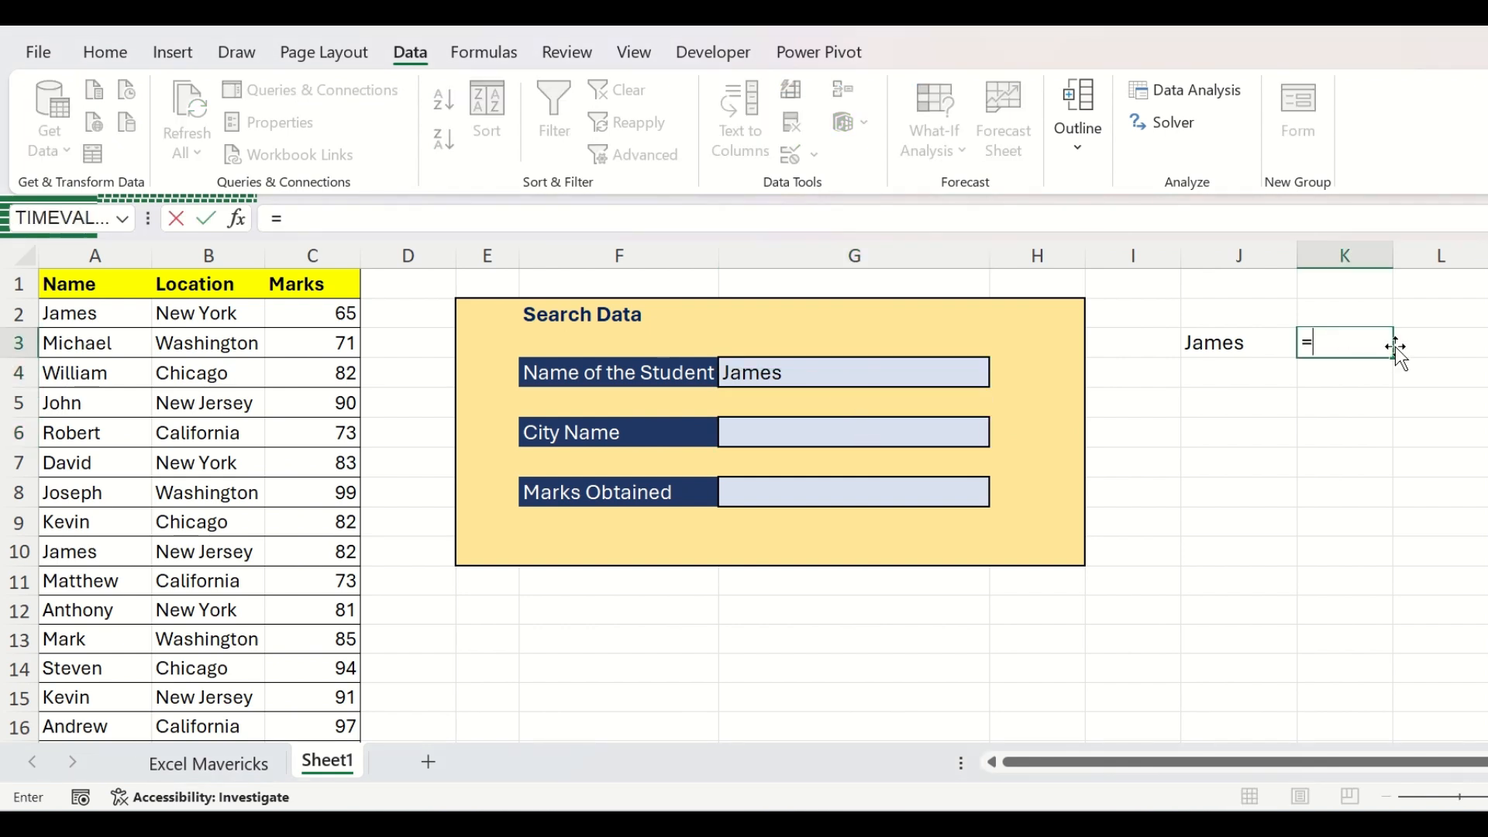
{"action": "type", "text": "FILT"}
{"action": "key", "text": "Tab"}
{"action": "left_click", "coordinate": [245, 315]}
{"action": "key", "text": "ctrl+shift+Down"}
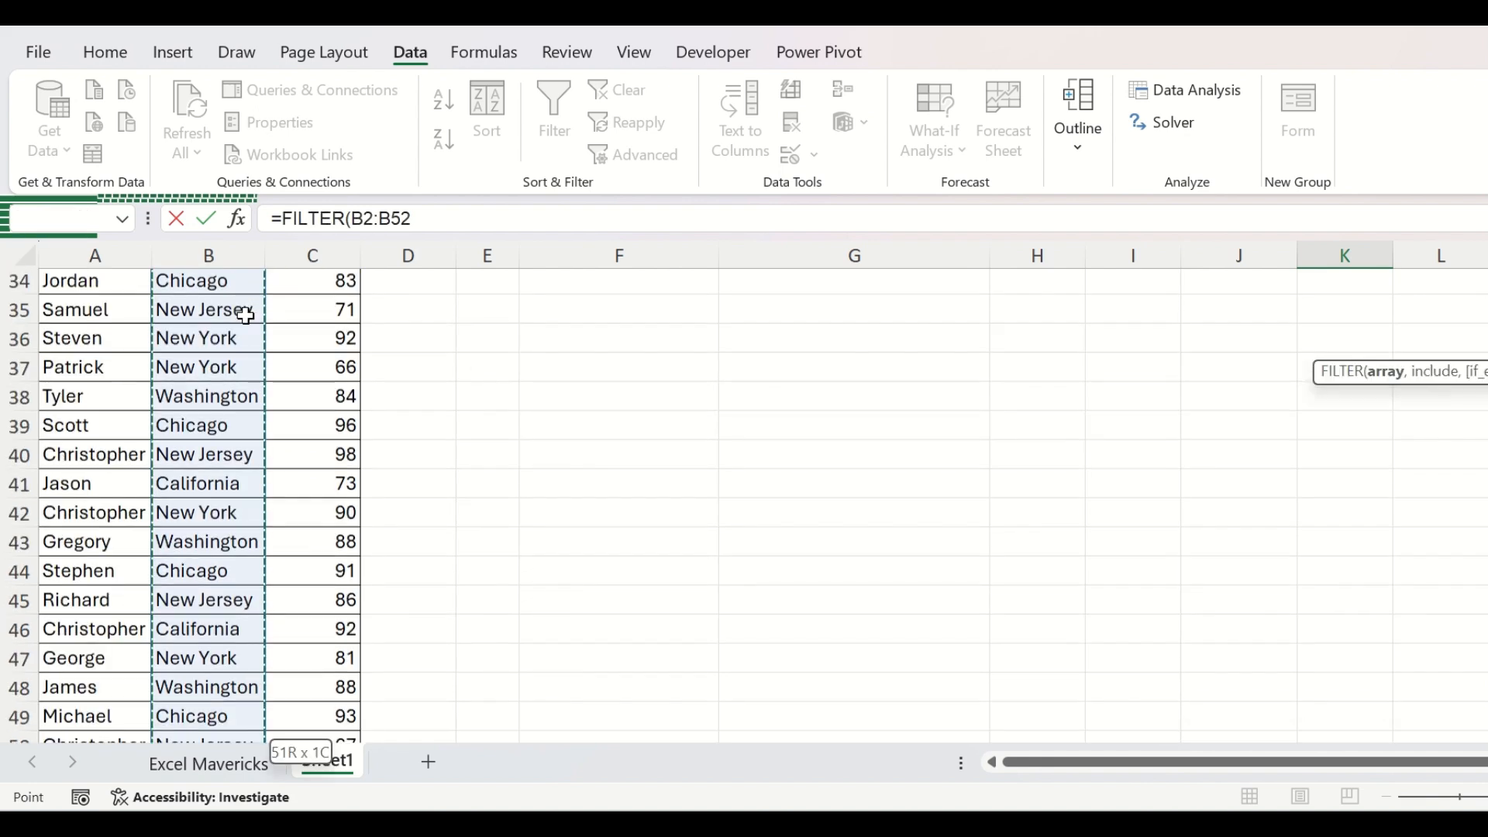
{"action": "type", "text": ","}
{"action": "scroll", "coordinate": [1079, 405], "scroll_direction": "up", "scroll_amount": 12}
{"action": "mouse_move", "coordinate": [1295, 764]}
{"action": "left_mouse_down"}
{"action": "mouse_move", "coordinate": [1334, 776]}
{"action": "mouse_move", "coordinate": [1286, 767]}
{"action": "left_mouse_up"}
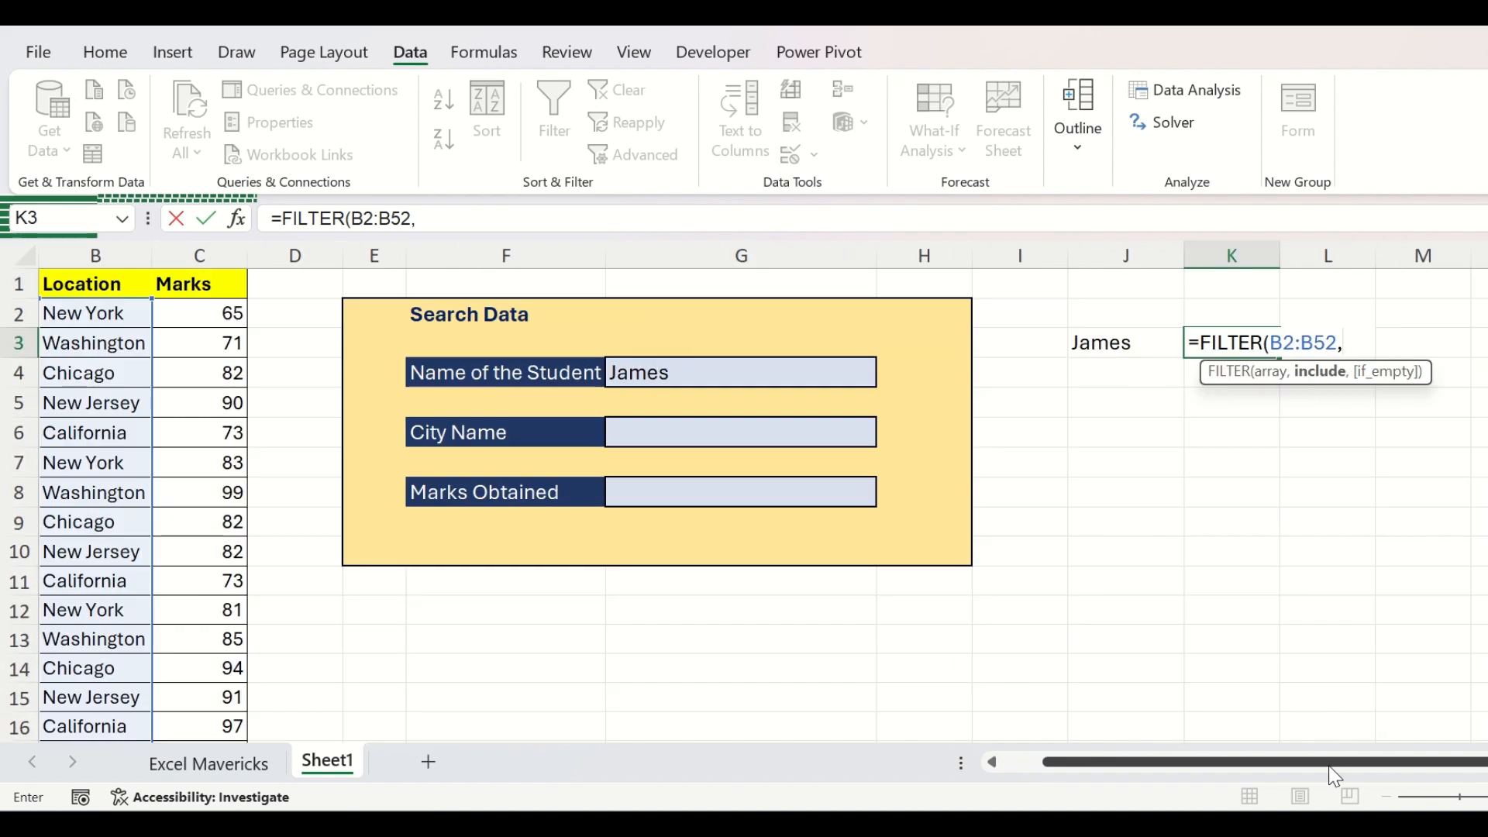
Complete the FILTER formula in K3 with the condition A2:A52=G4 and autofit column K
{"action": "left_click", "coordinate": [99, 309]}
{"action": "key", "text": "ctrl+shift+Down"}
{"action": "type", "text": "="}
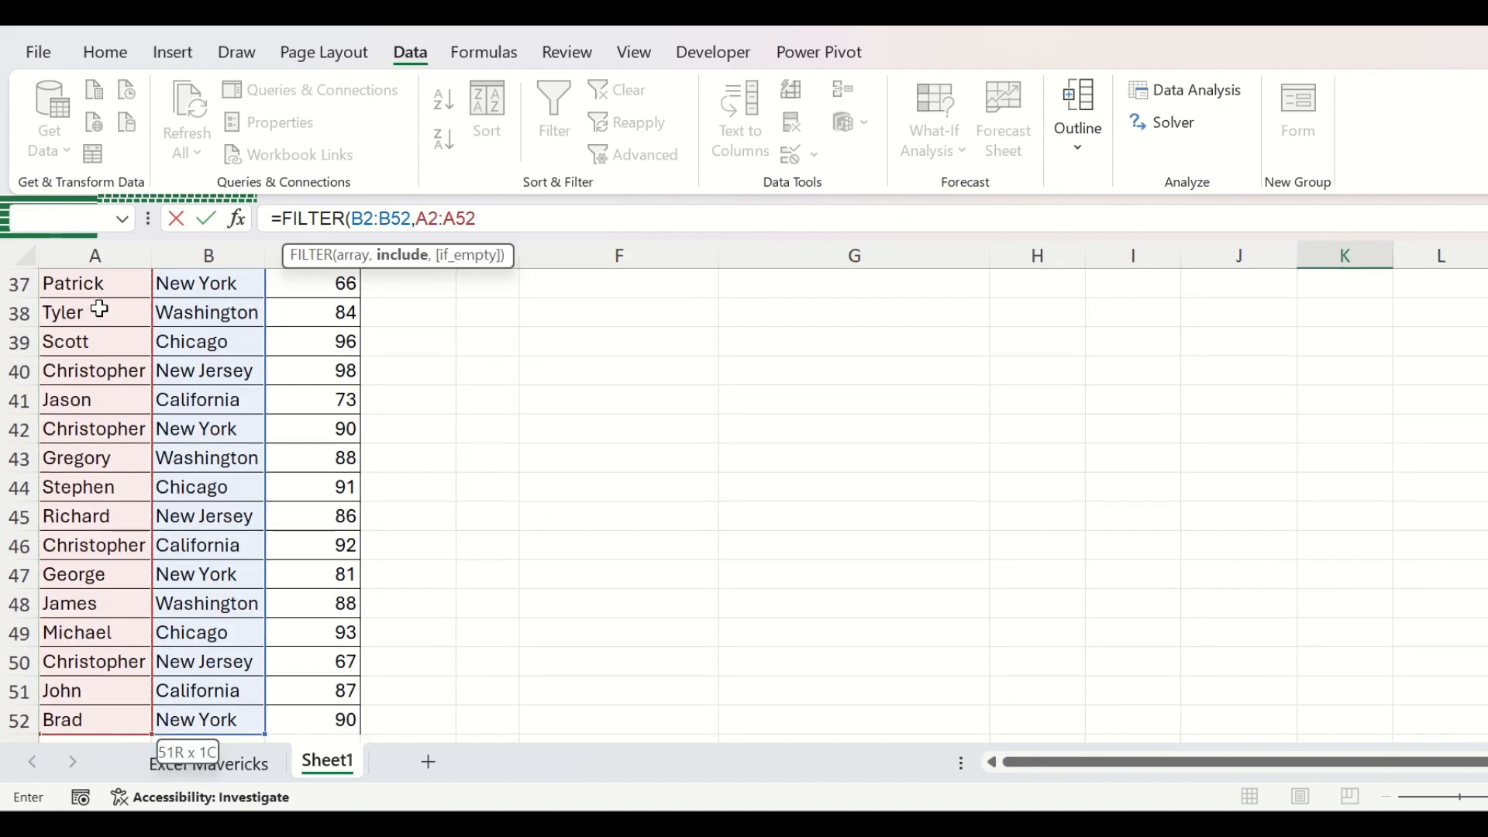
{"action": "scroll", "coordinate": [899, 369], "scroll_direction": "up", "scroll_amount": 12}
{"action": "left_click", "coordinate": [903, 373]}
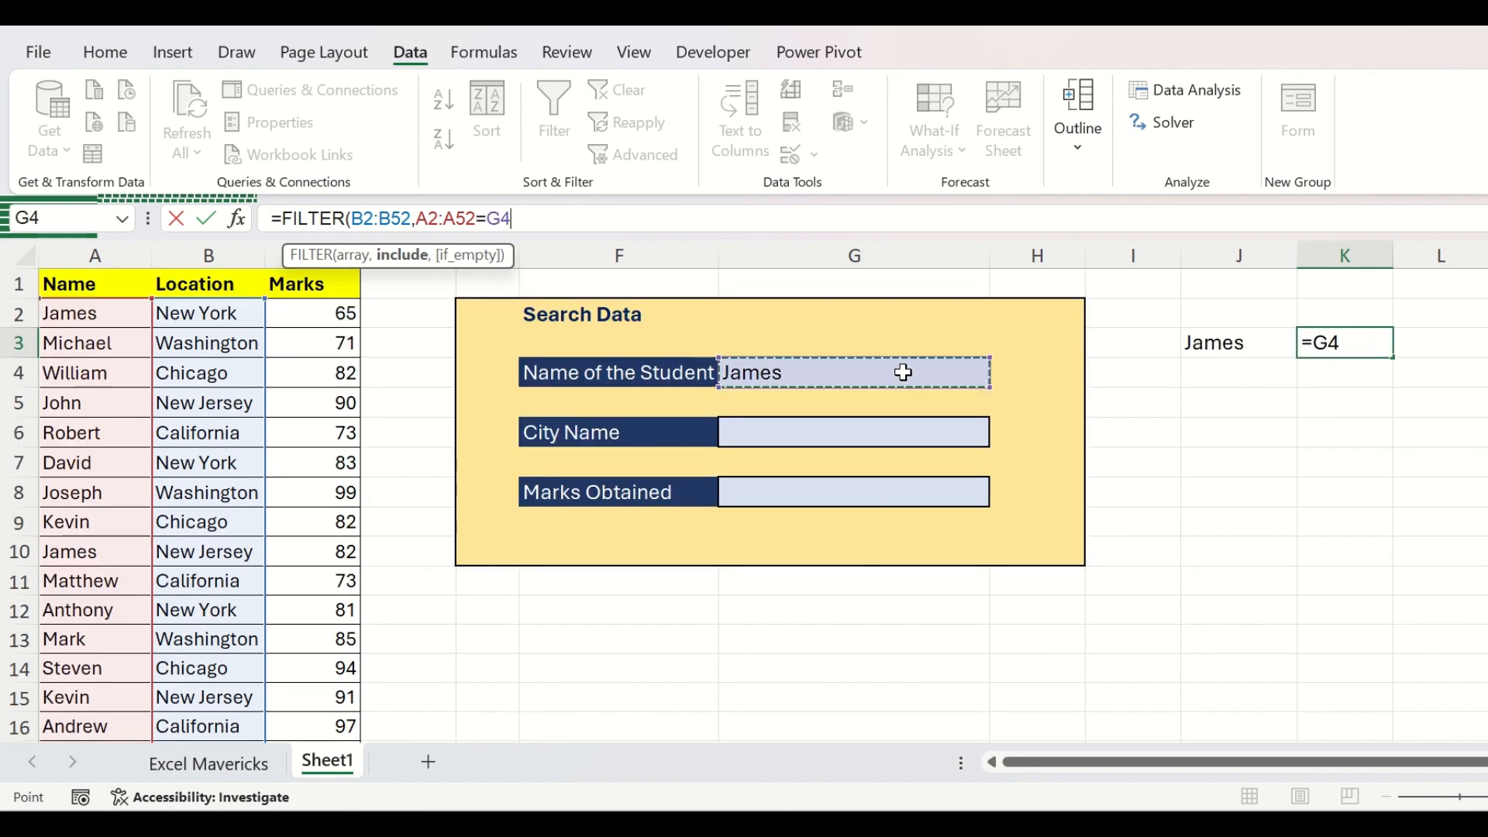
{"action": "type", "text": ")"}
{"action": "key", "text": "Return"}
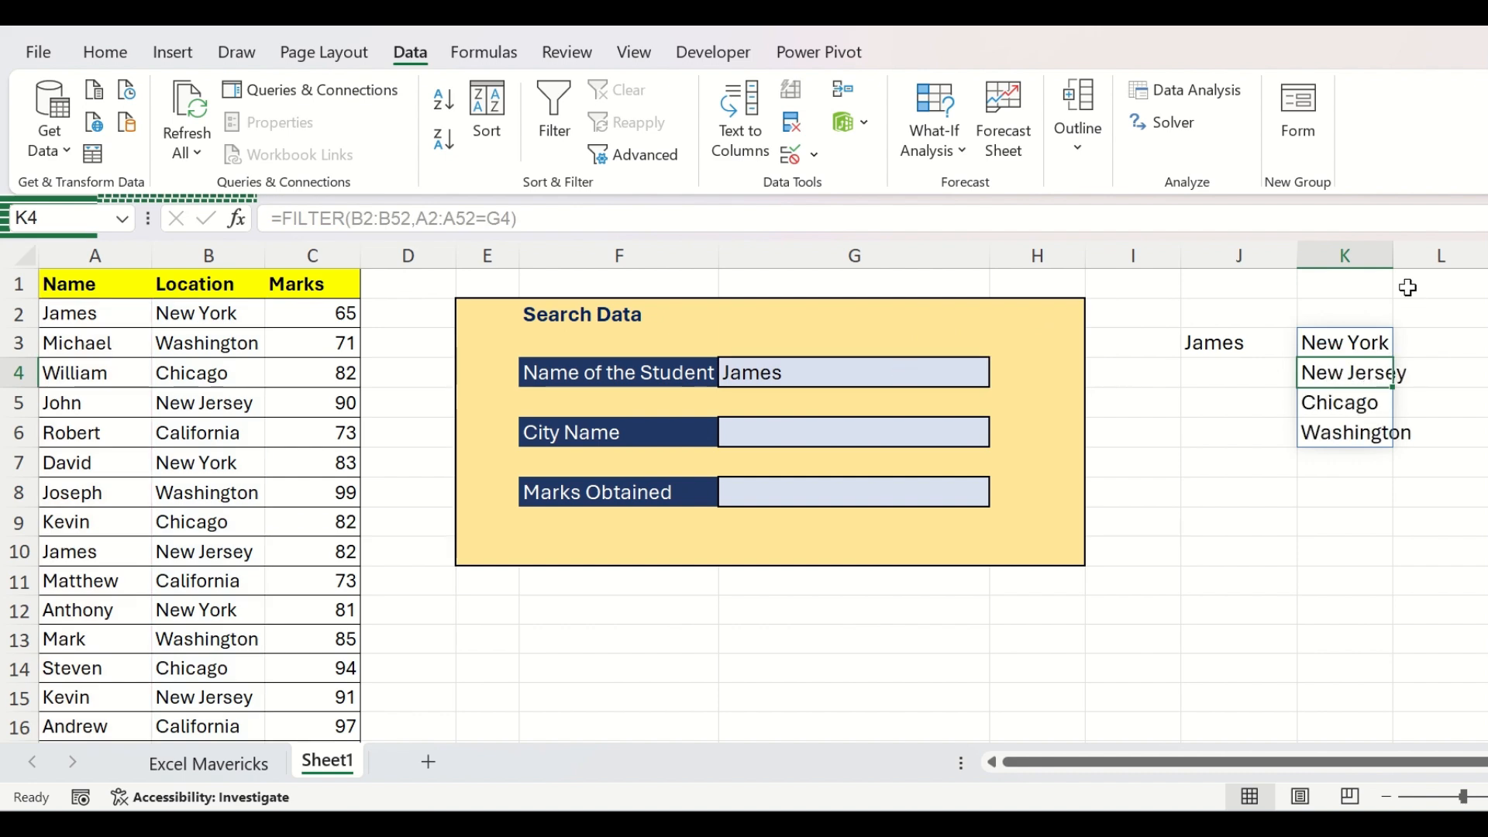
{"action": "double_click", "coordinate": [1394, 255]}
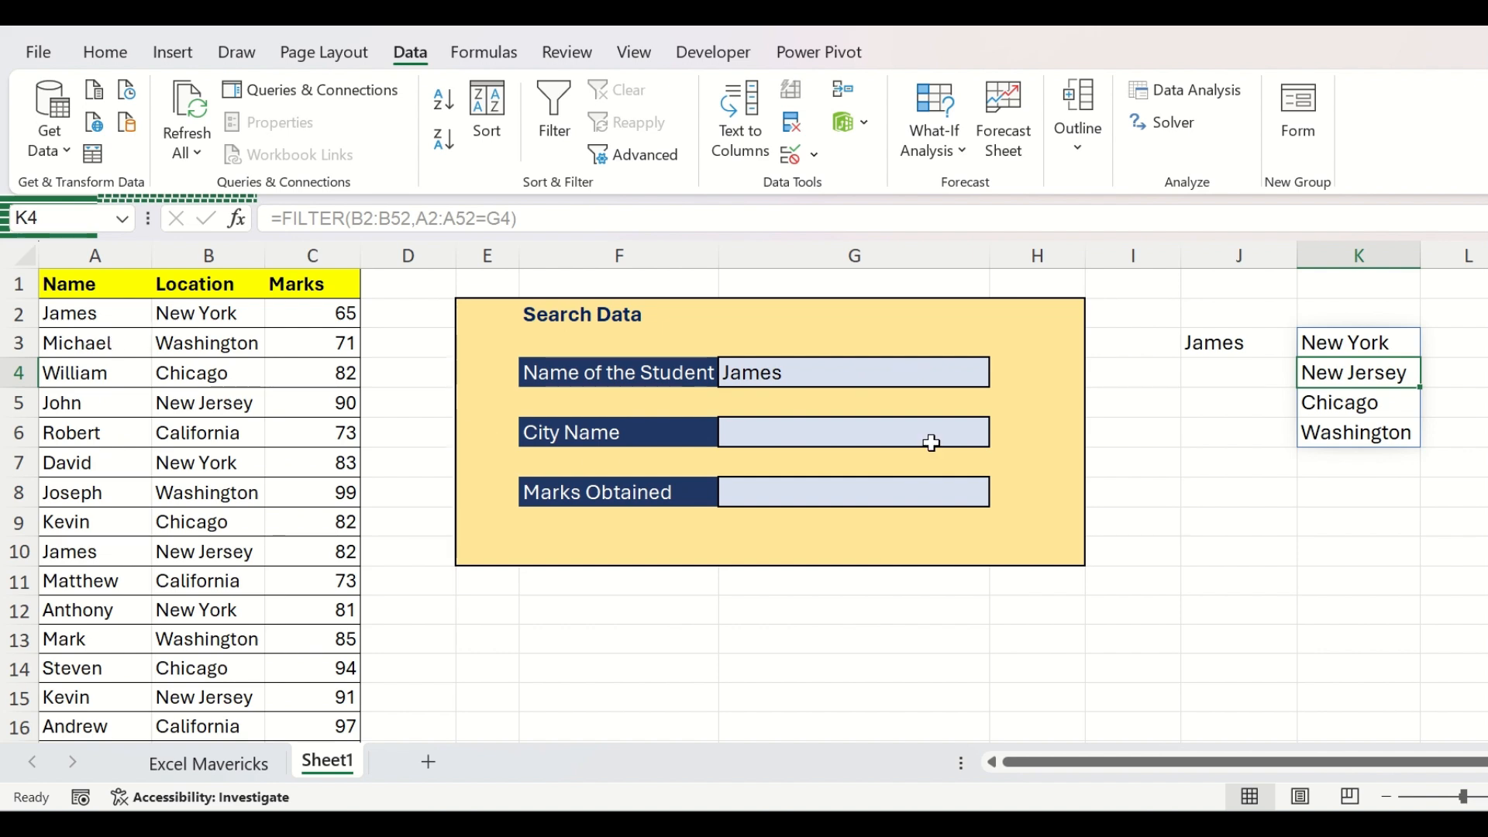
Add a list data validation with source =$K$3# to the city cell G6 and choose Chicago from its dropdown
{"action": "left_click", "coordinate": [800, 436]}
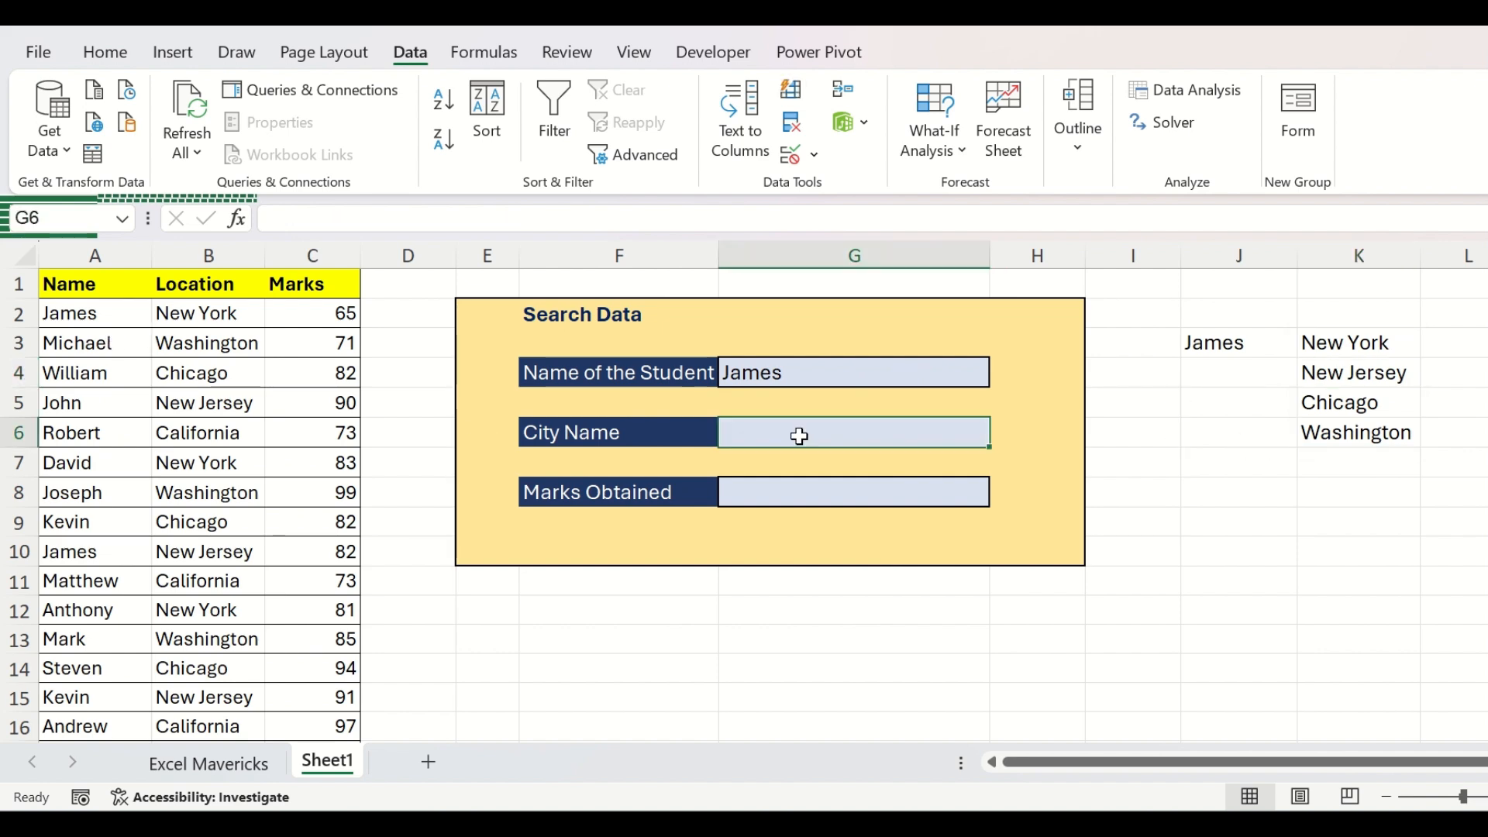
{"action": "left_click", "coordinate": [794, 157]}
{"action": "left_click", "coordinate": [447, 139]}
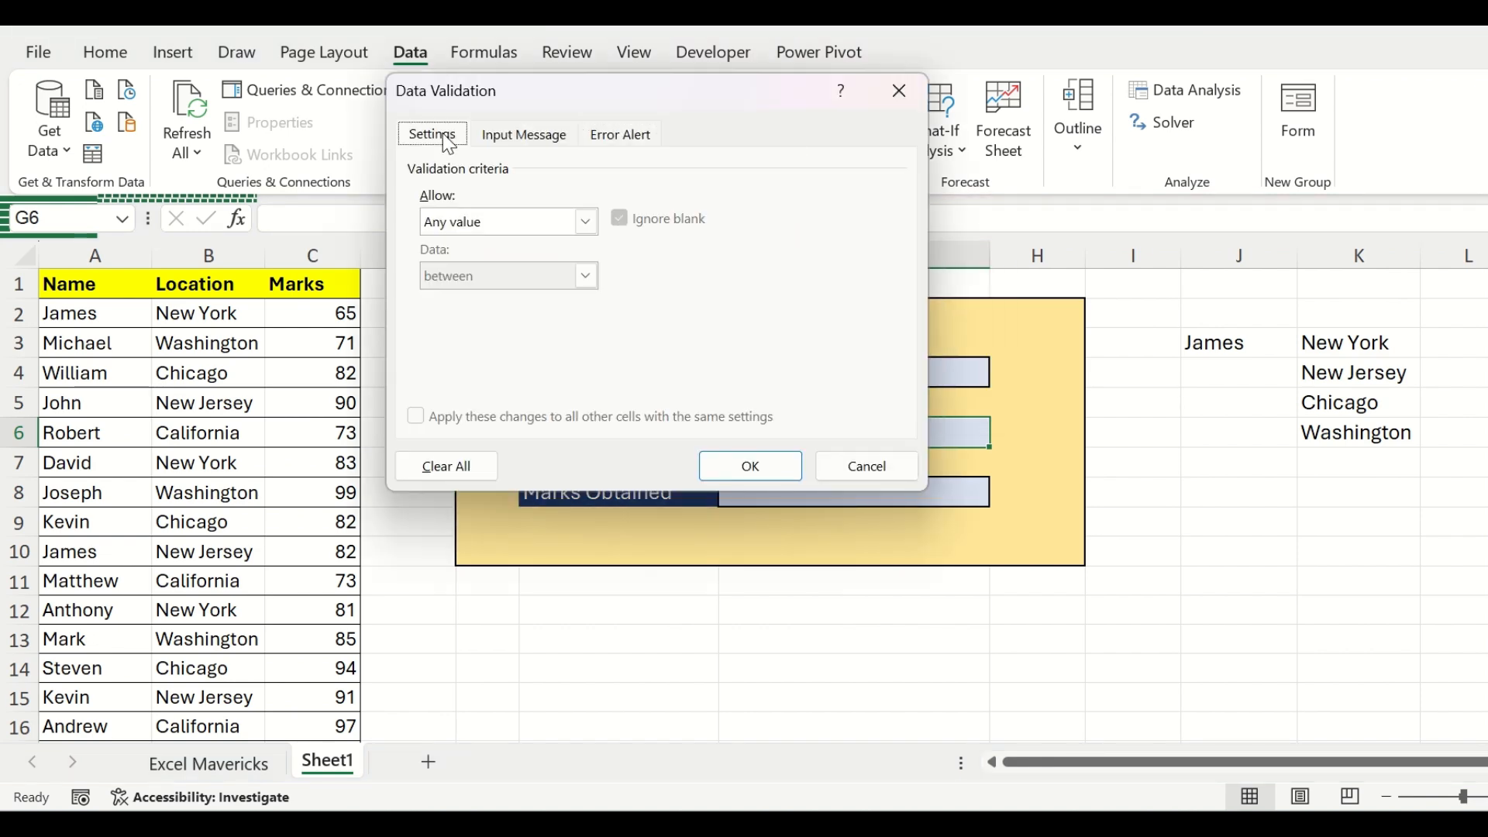
{"action": "left_click", "coordinate": [476, 224]}
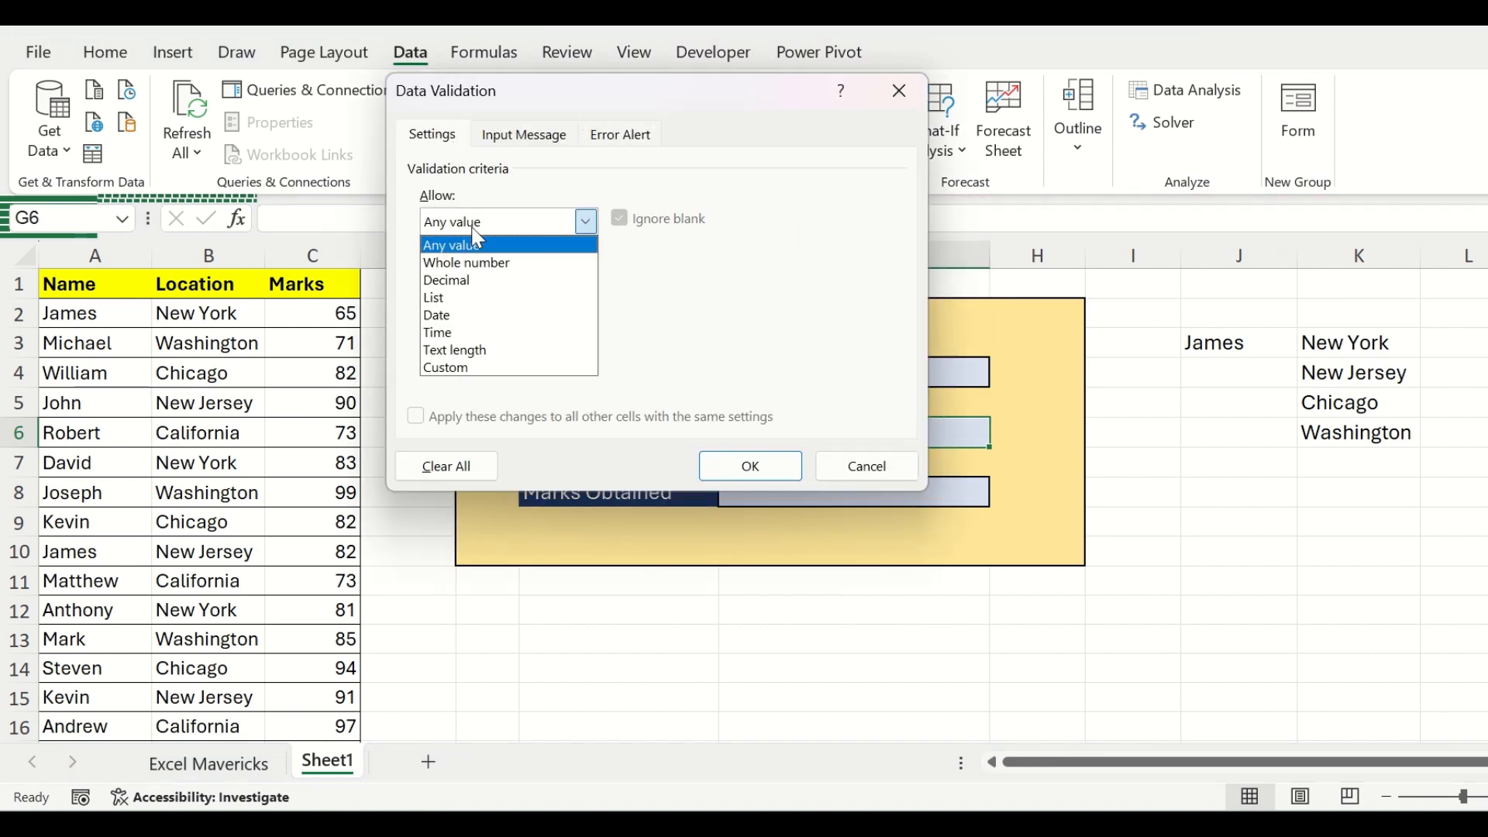
{"action": "left_click", "coordinate": [460, 304]}
{"action": "left_click", "coordinate": [535, 328]}
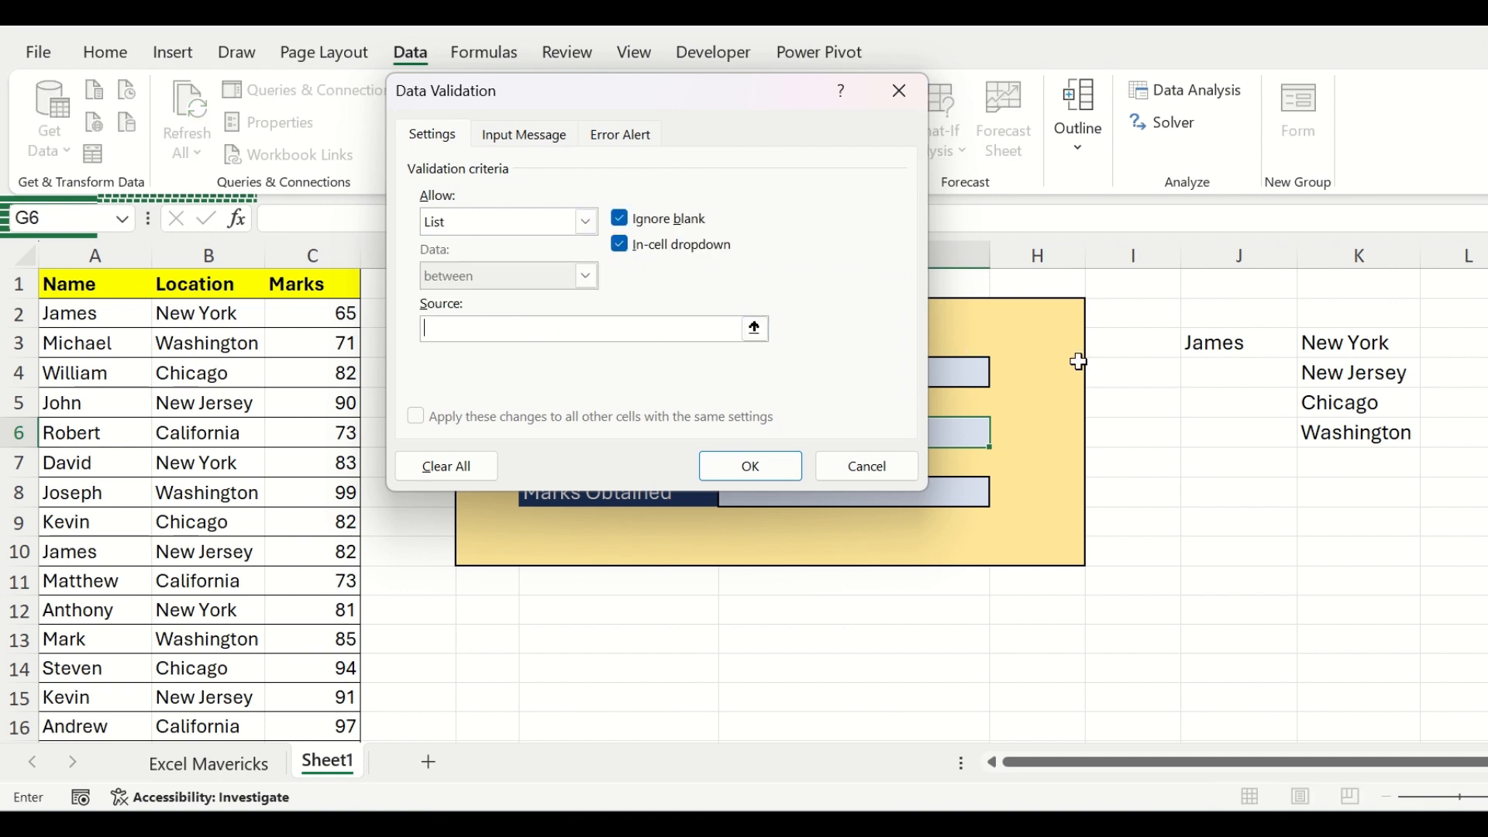
{"action": "left_click", "coordinate": [754, 329]}
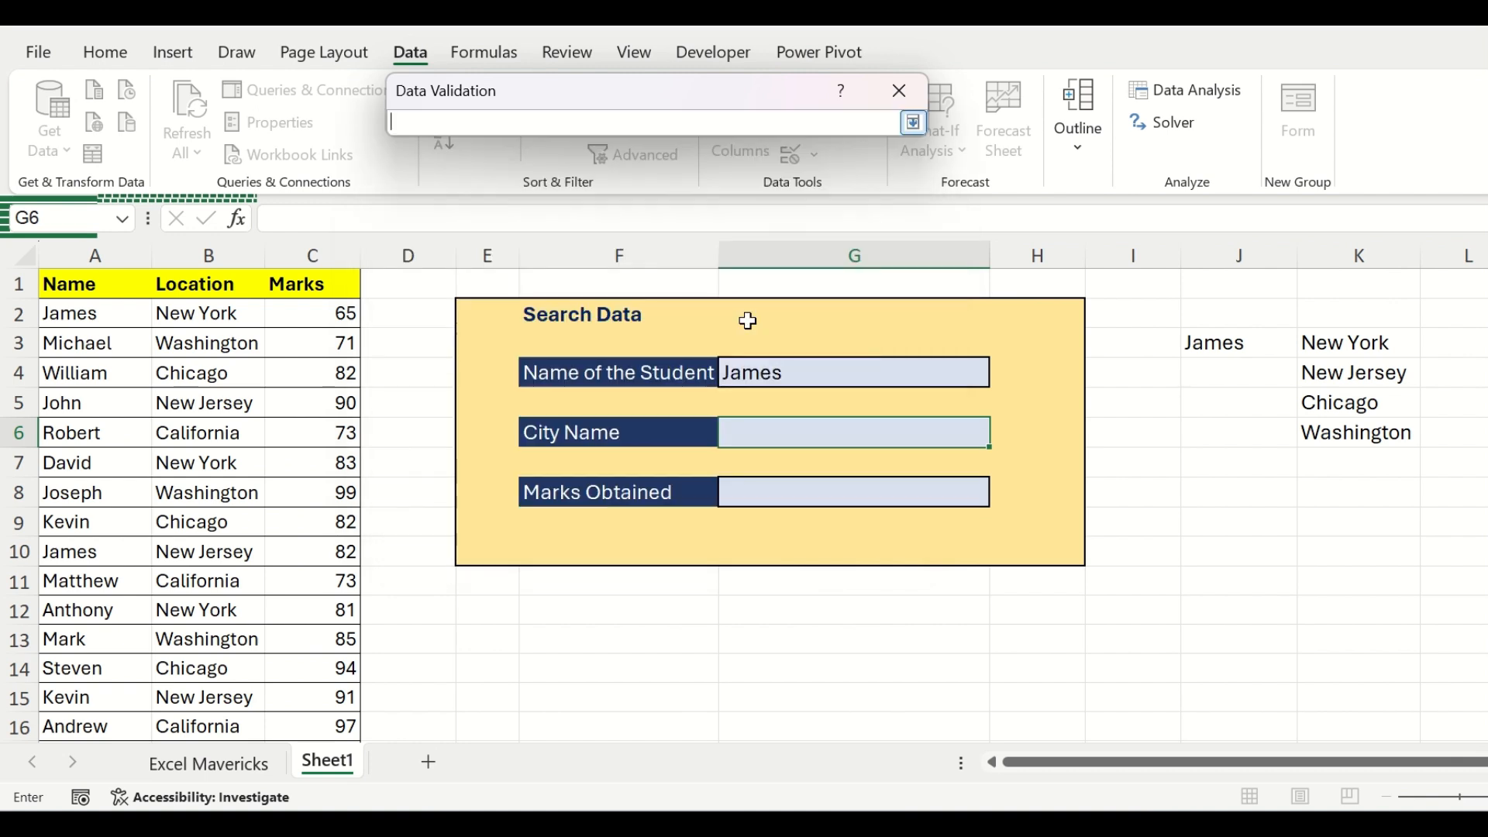
{"action": "left_click", "coordinate": [1325, 342]}
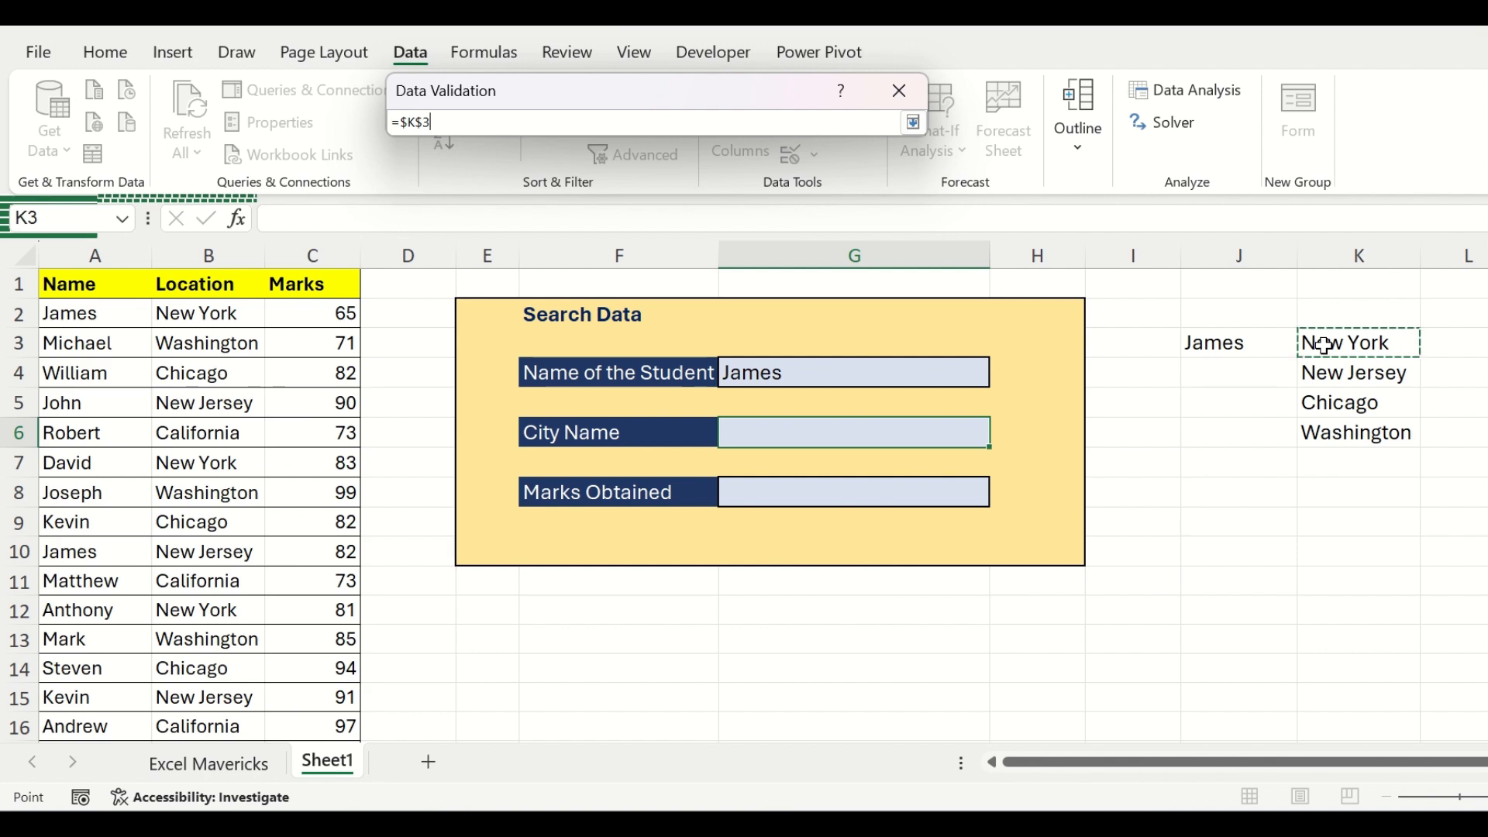
{"action": "type", "text": "#"}
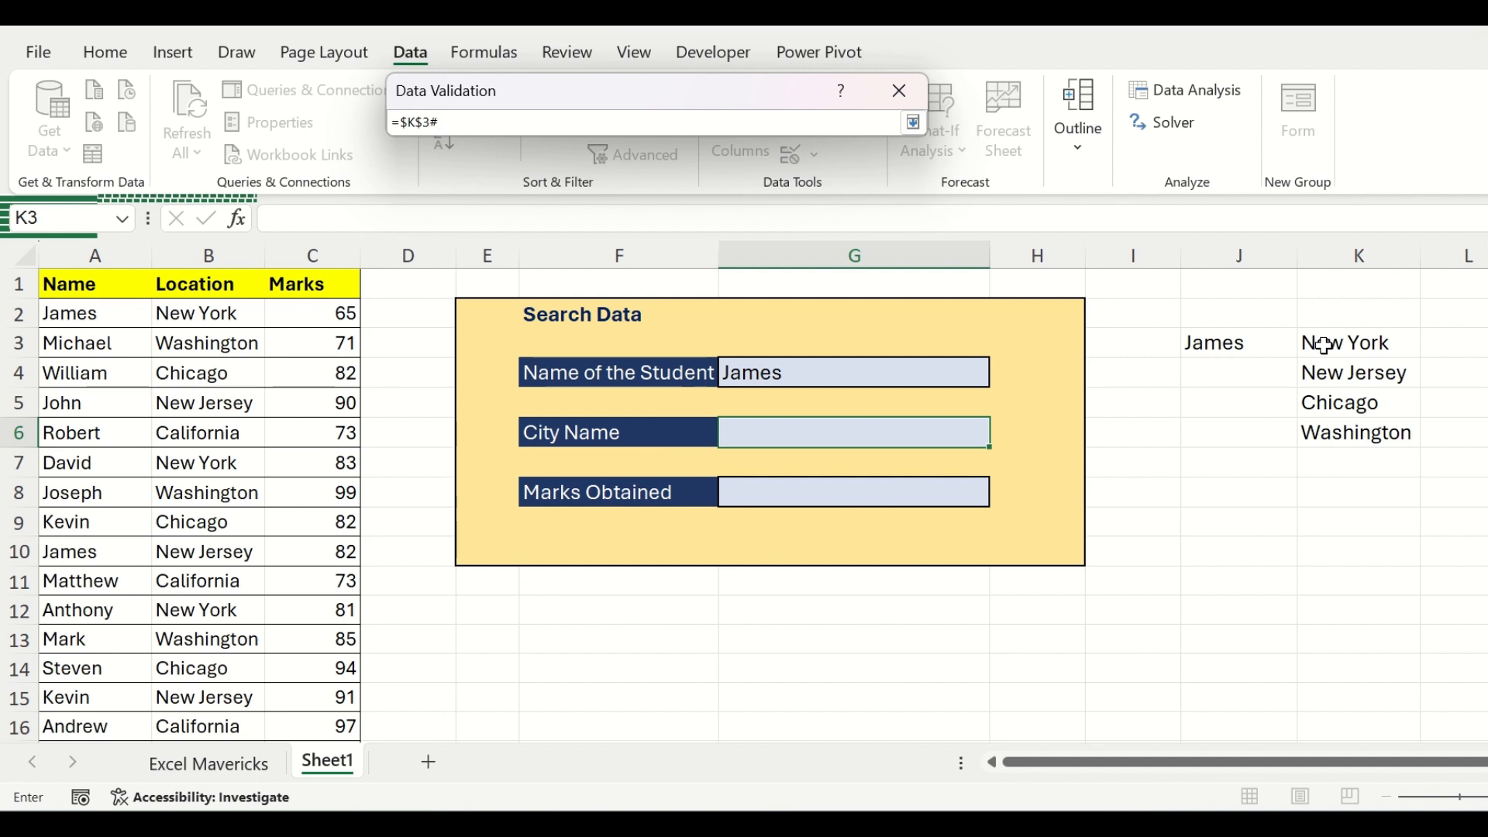
{"action": "key", "text": "Return"}
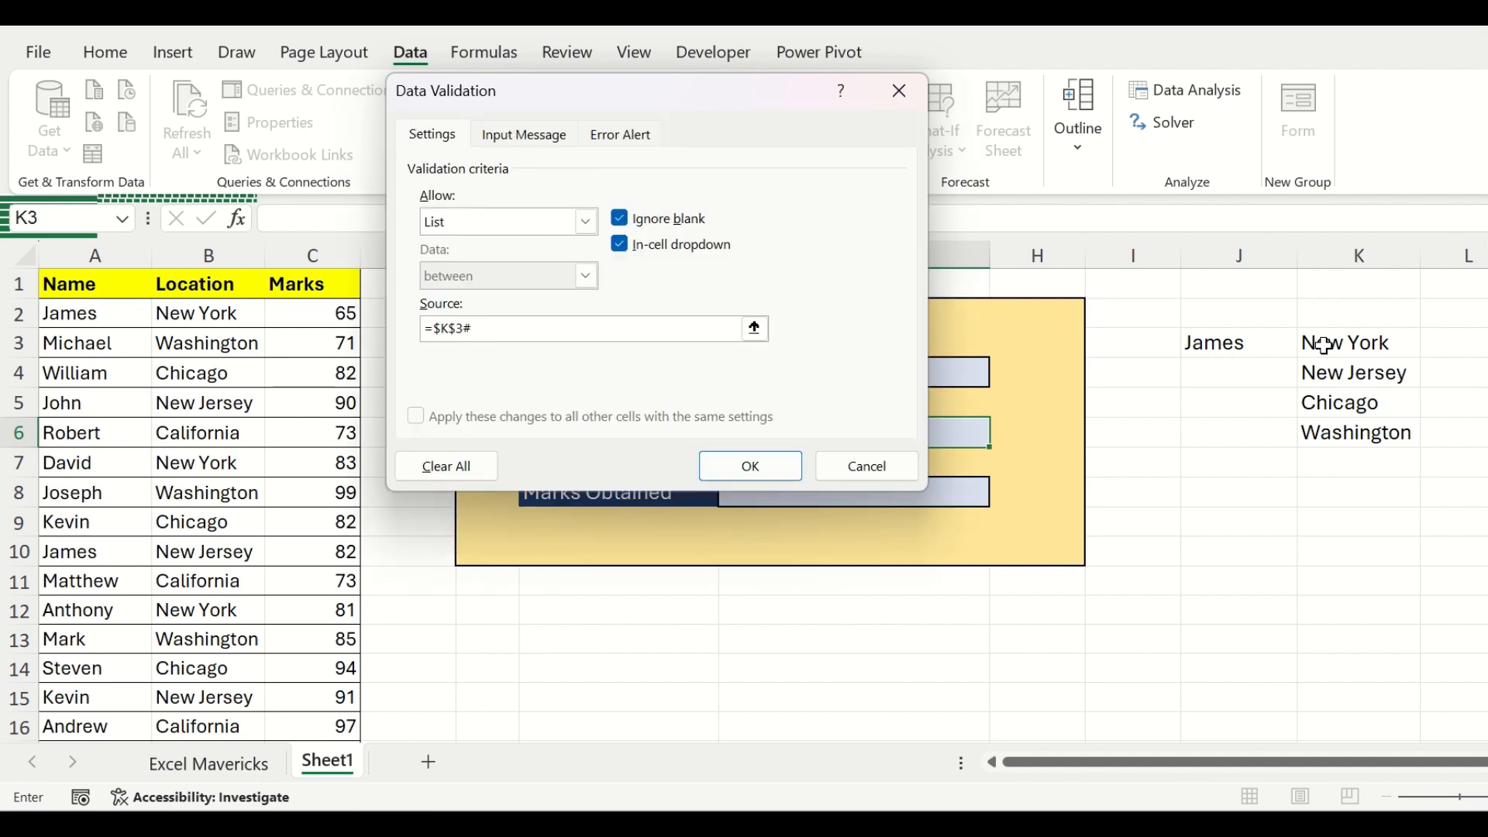
{"action": "left_click", "coordinate": [709, 473]}
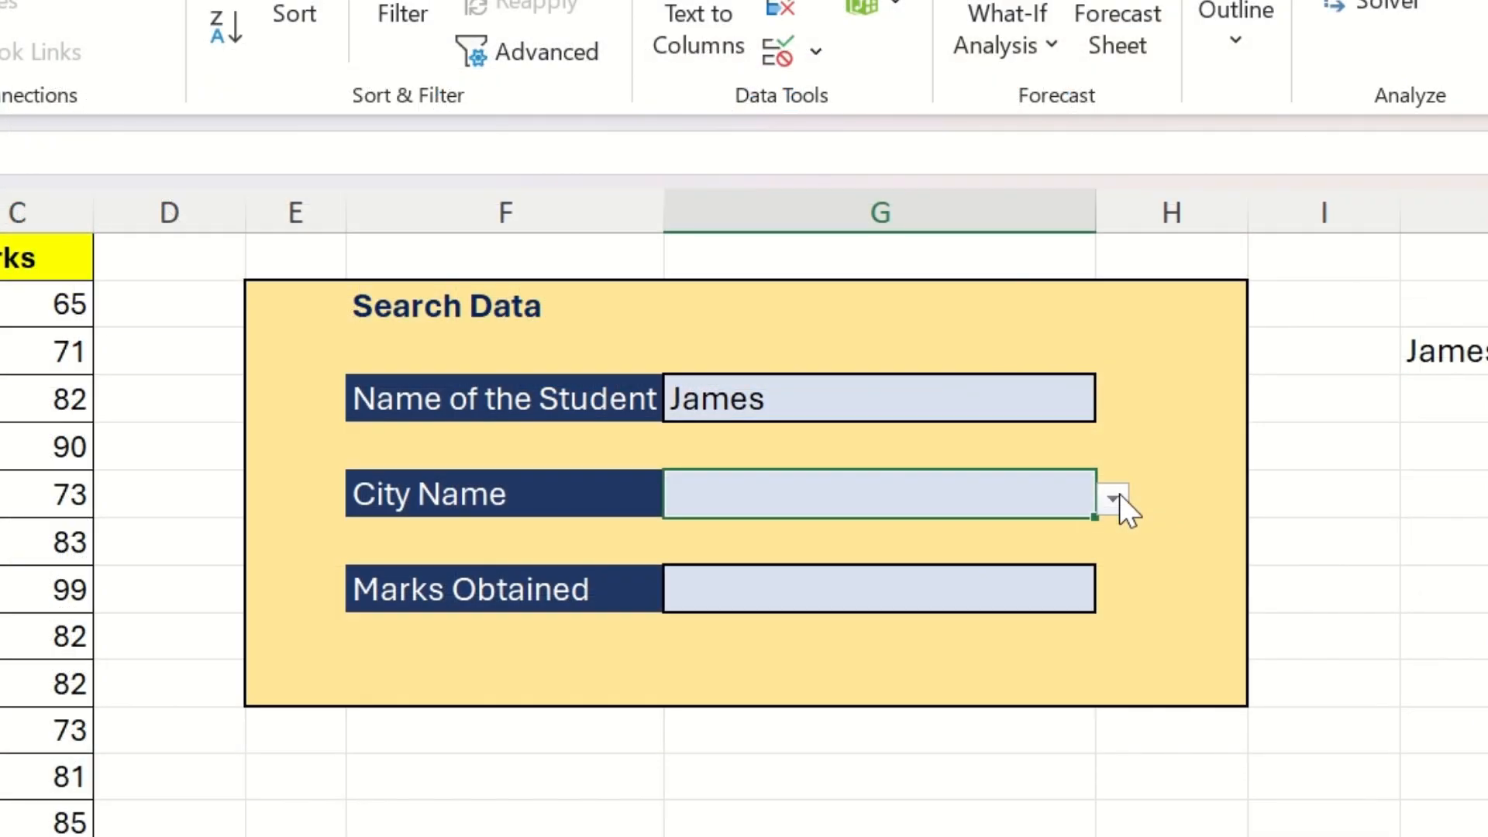
{"action": "left_click", "coordinate": [1116, 498]}
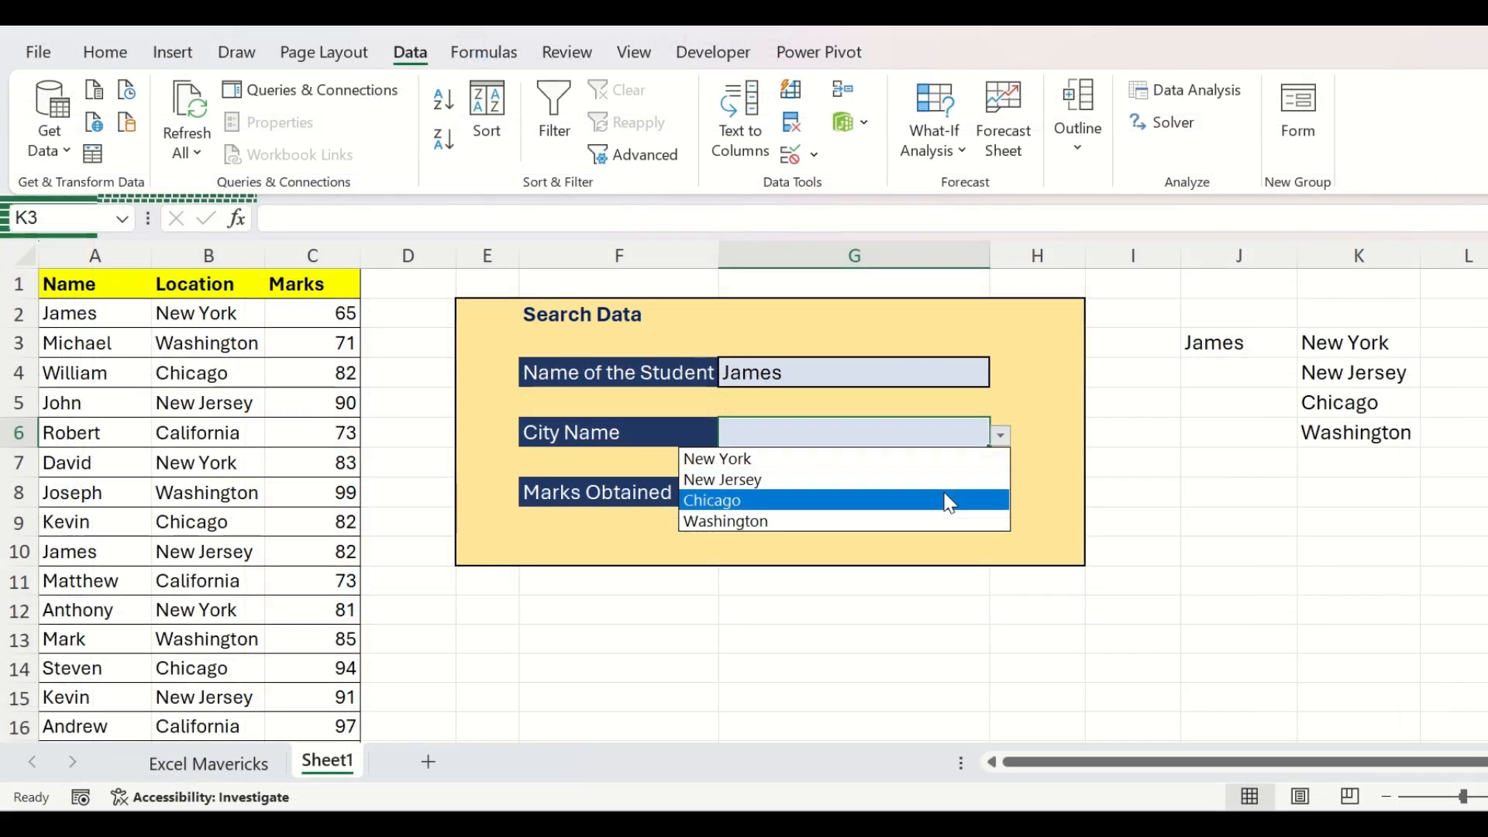
{"action": "left_click", "coordinate": [949, 502]}
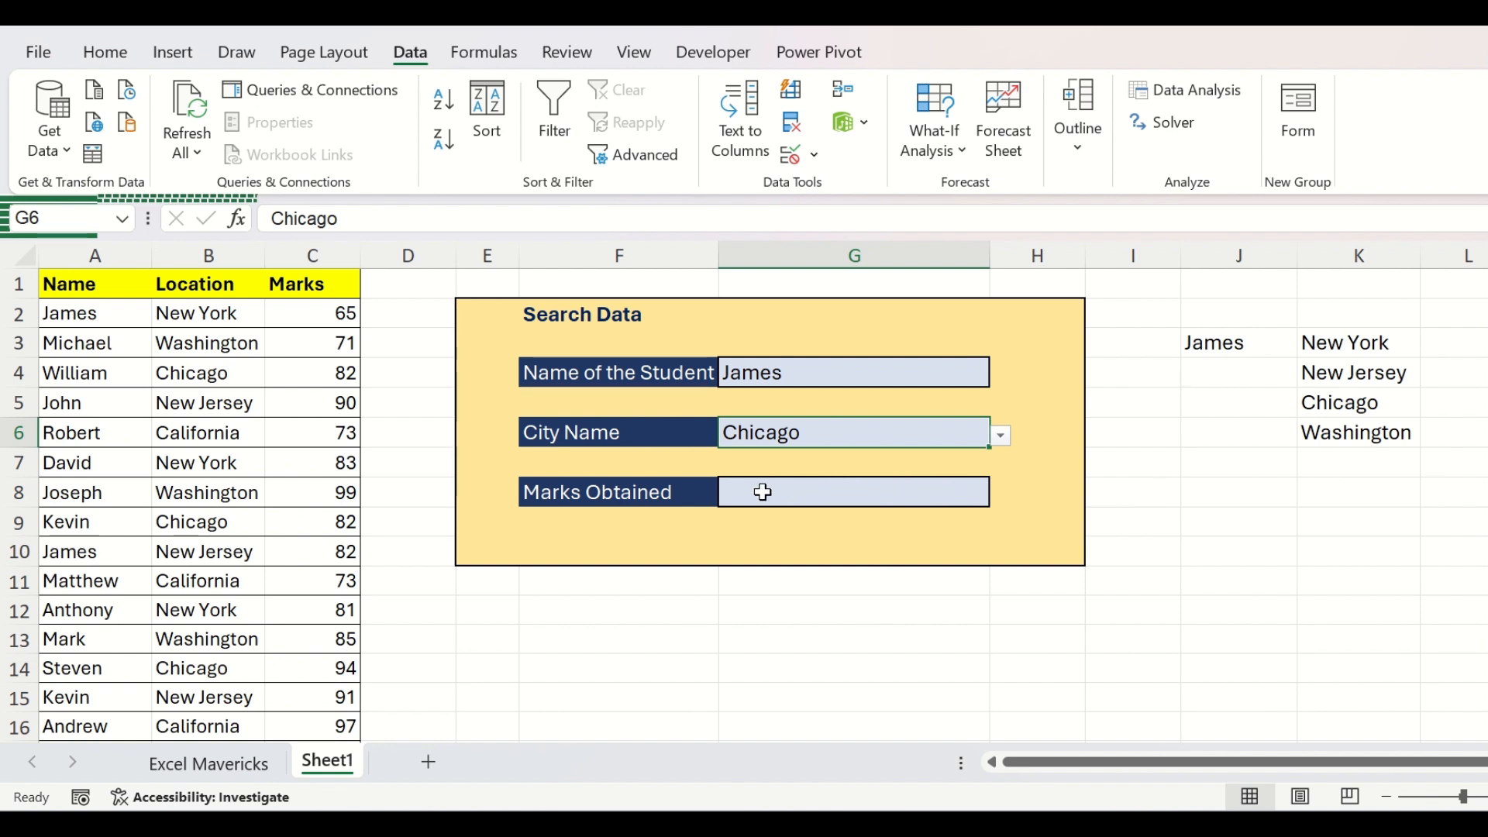
Begin a formula in the marks cell G8 with INDEX over C2:C52 and a nested MATCH looking up 1
{"action": "left_click", "coordinate": [897, 496]}
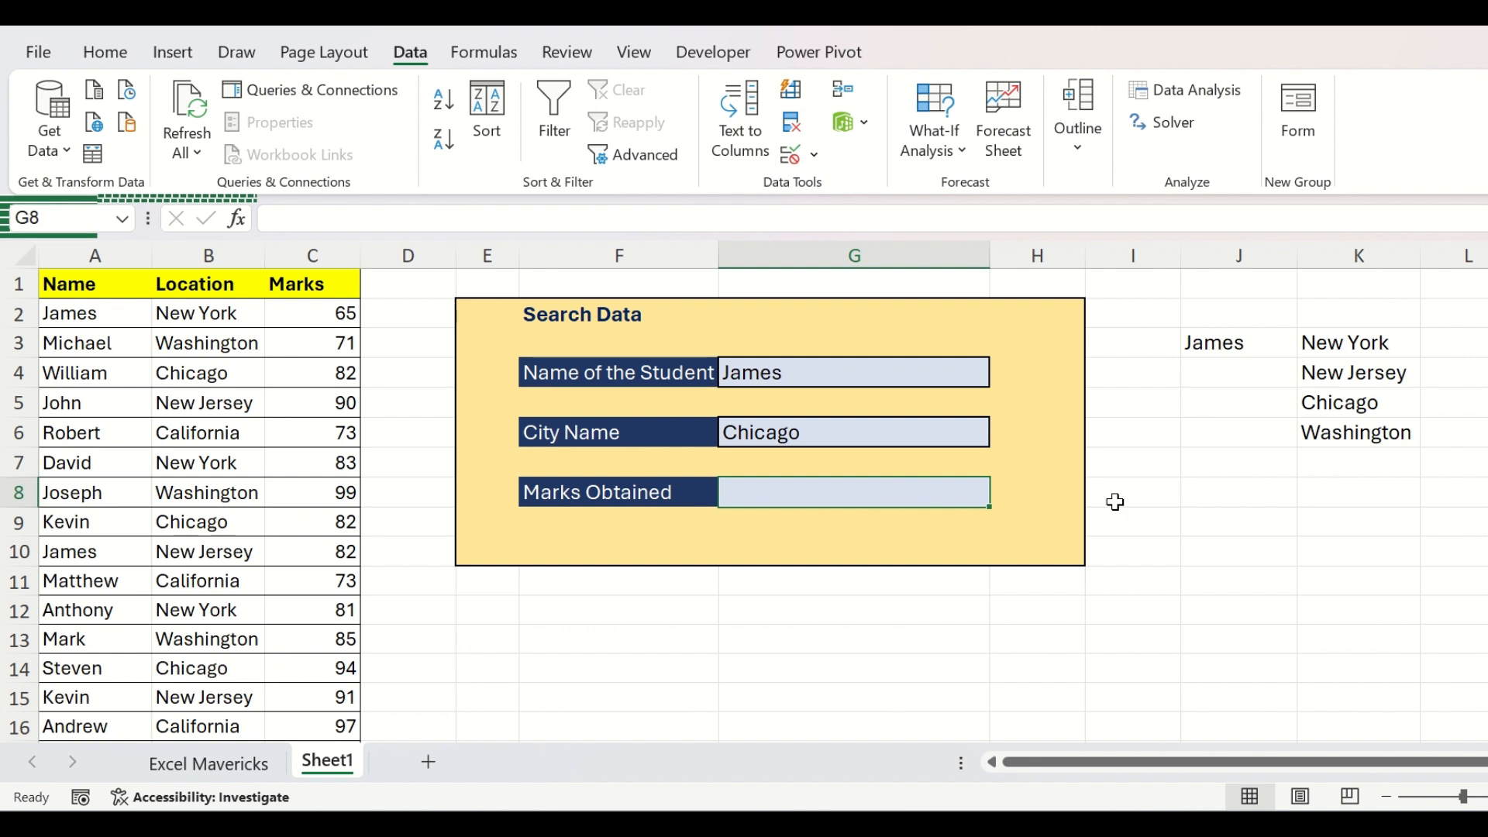
{"action": "type", "text": "=INDEX("}
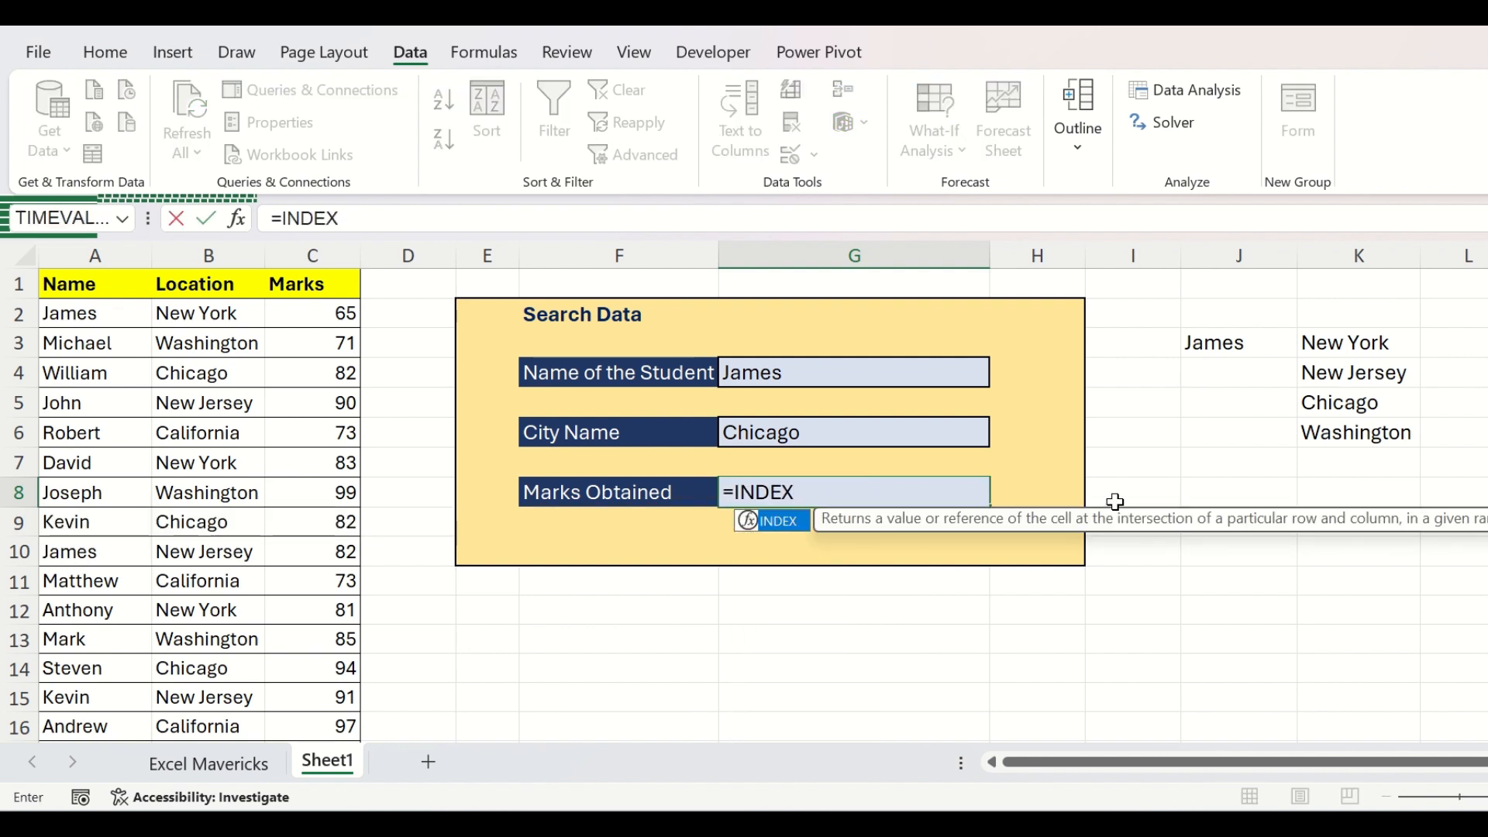
{"action": "left_click", "coordinate": [306, 312]}
{"action": "key", "text": "ctrl+shift+Down"}
{"action": "type", "text": ","}
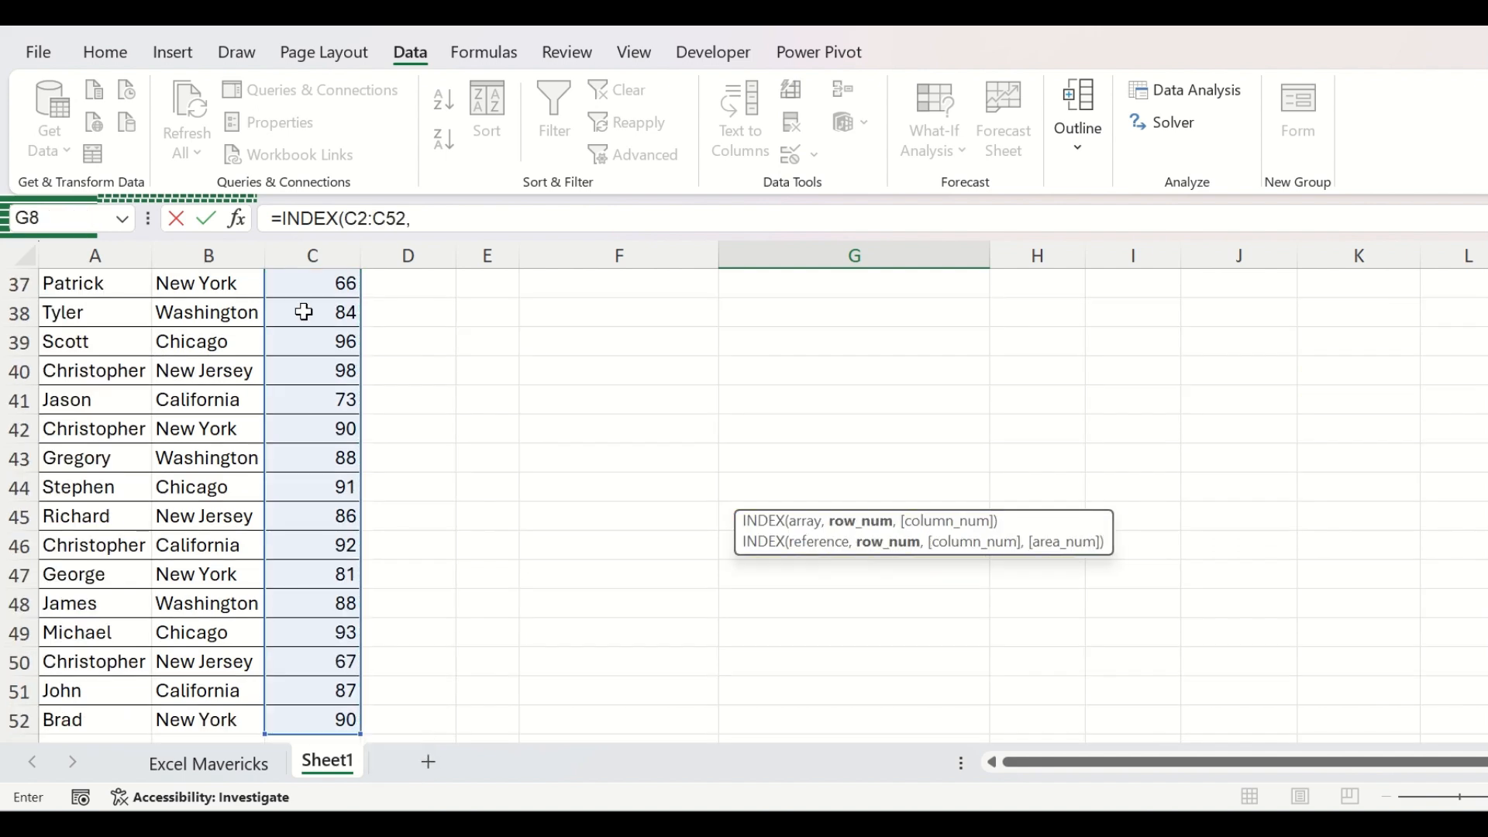
{"action": "scroll", "coordinate": [1220, 354], "scroll_direction": "up", "scroll_amount": 2}
{"action": "scroll", "coordinate": [1220, 354], "scroll_direction": "up", "scroll_amount": 10}
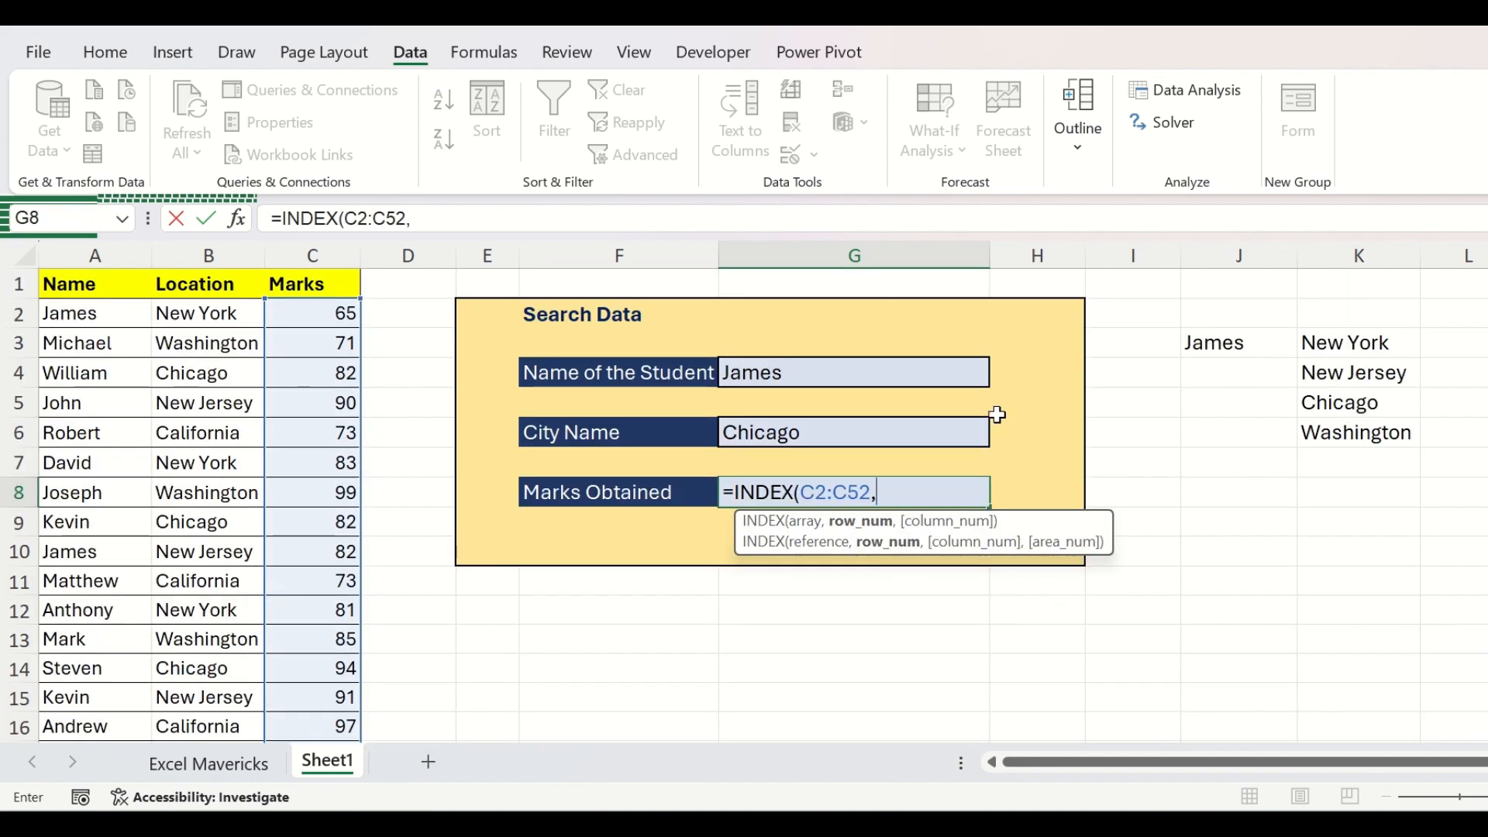
{"action": "type", "text": "MATCH"}
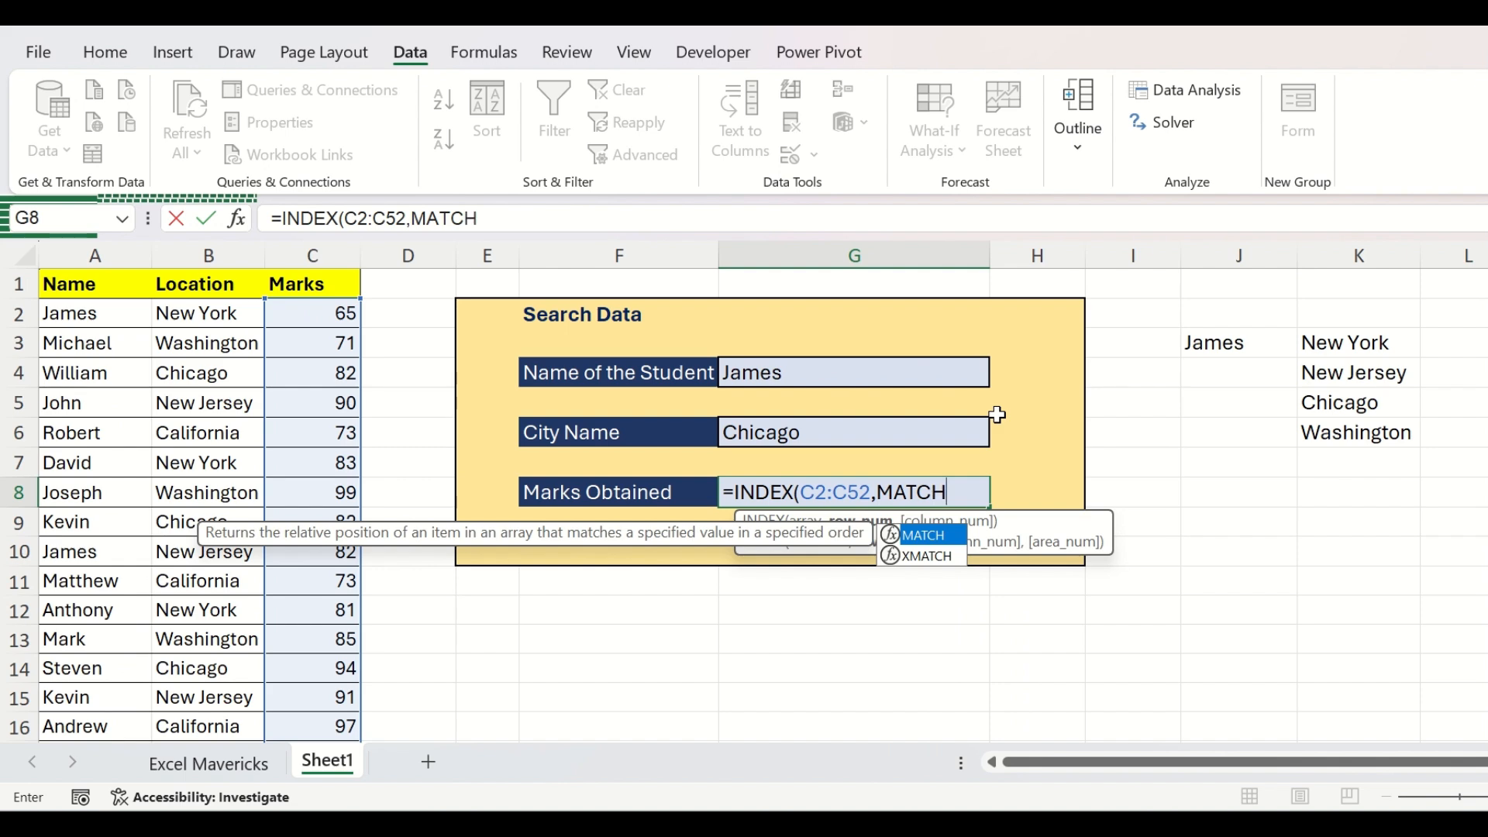
{"action": "type", "text": "(1"}
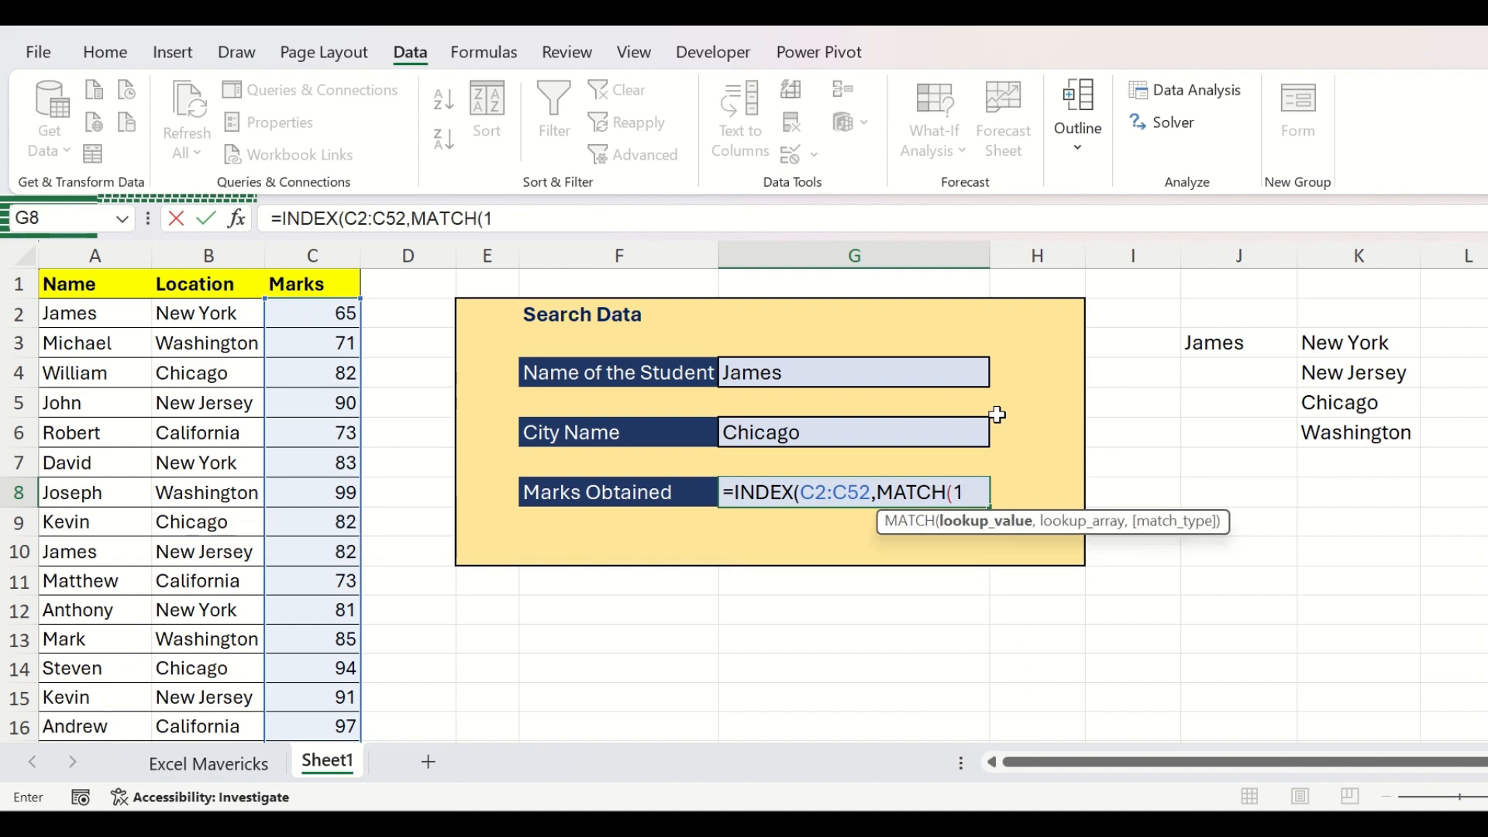
{"action": "type", "text": ","}
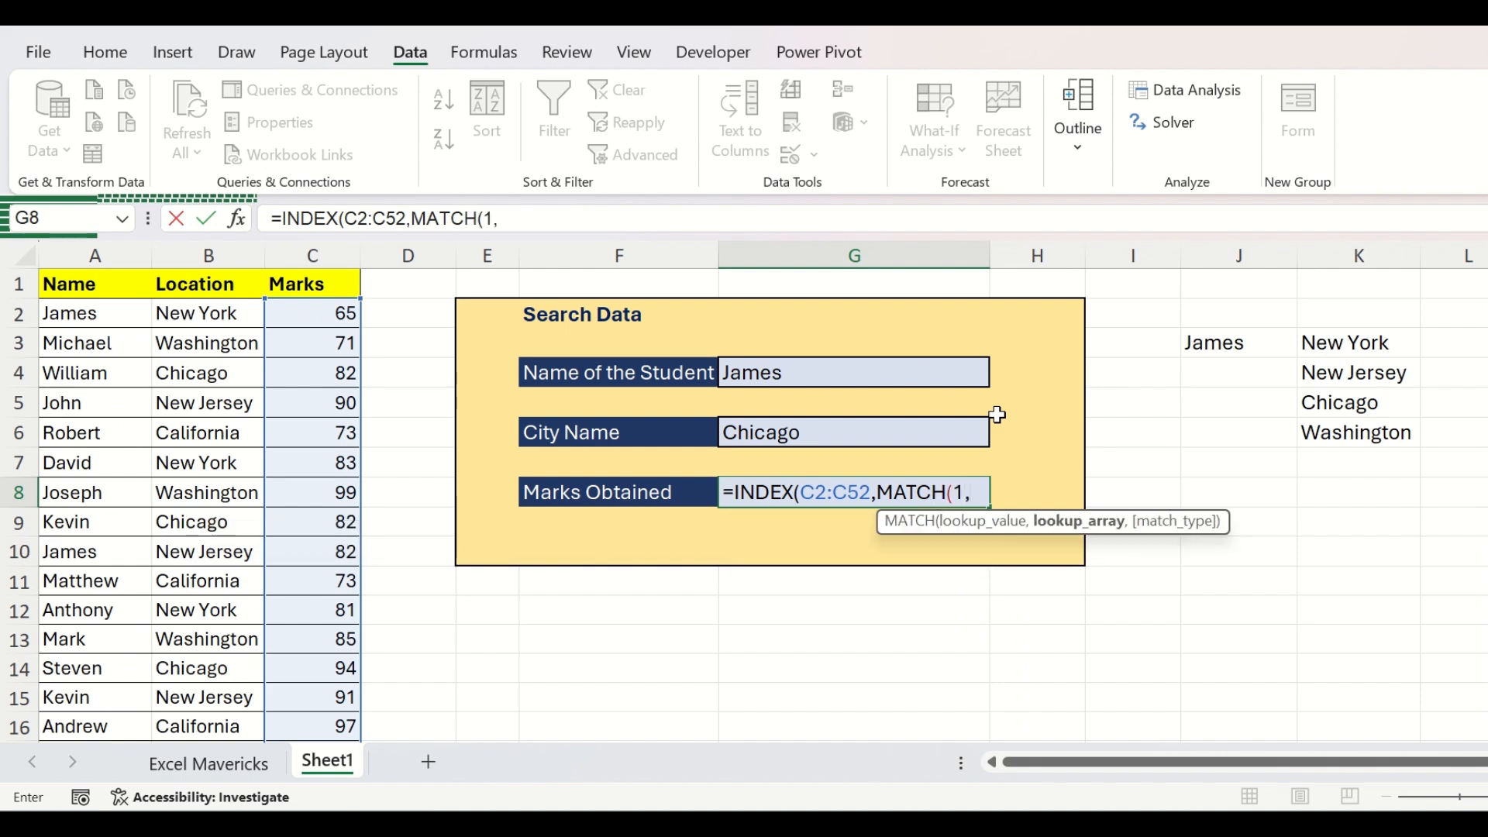
Add the name condition (A2:A52=G4) as the lookup array of the MATCH in G8
{"action": "type", "text": "("}
{"action": "left_click", "coordinate": [108, 315]}
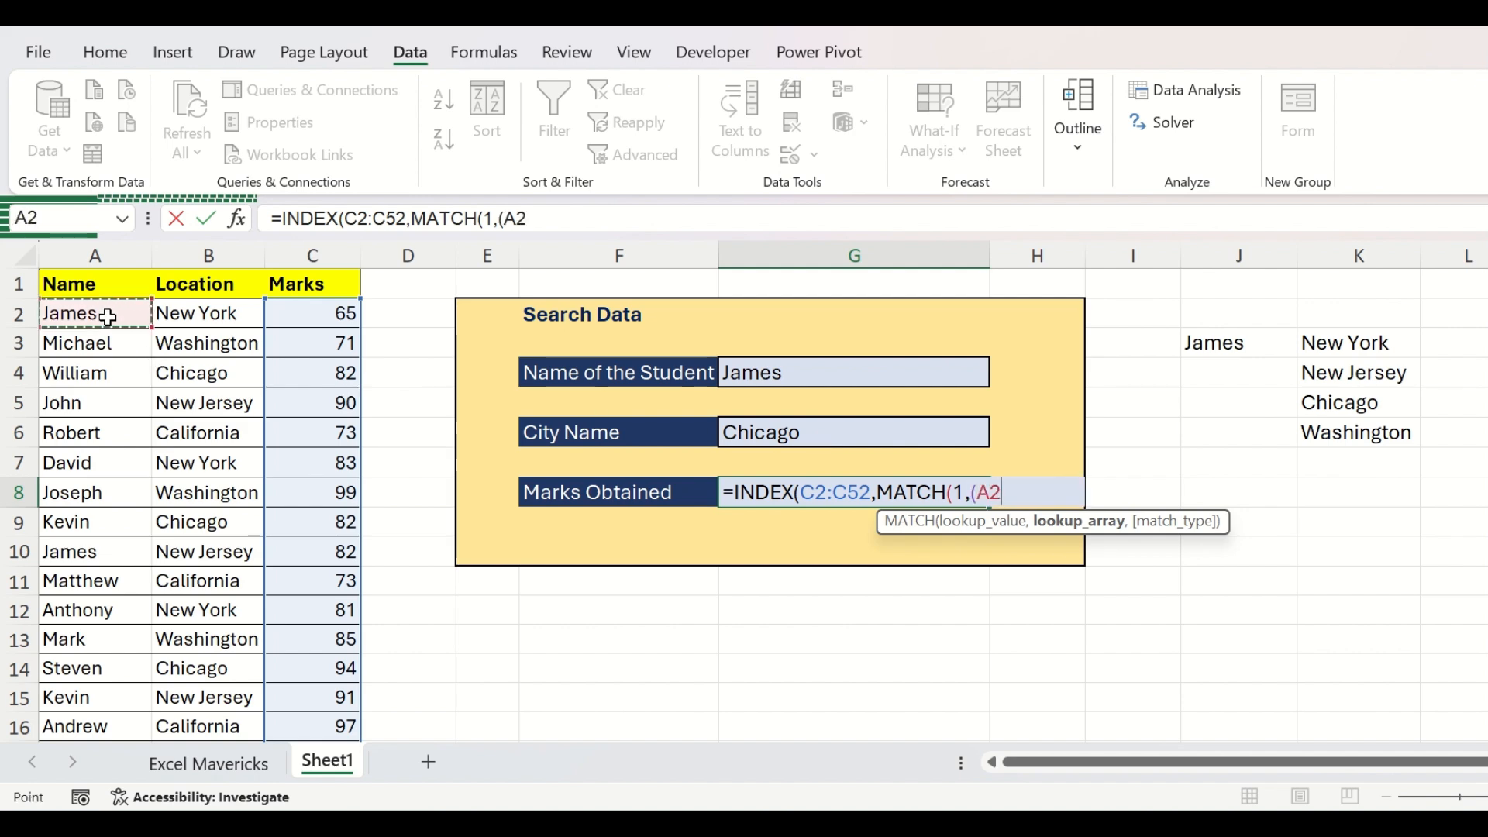
{"action": "key", "text": "ctrl+shift+Down"}
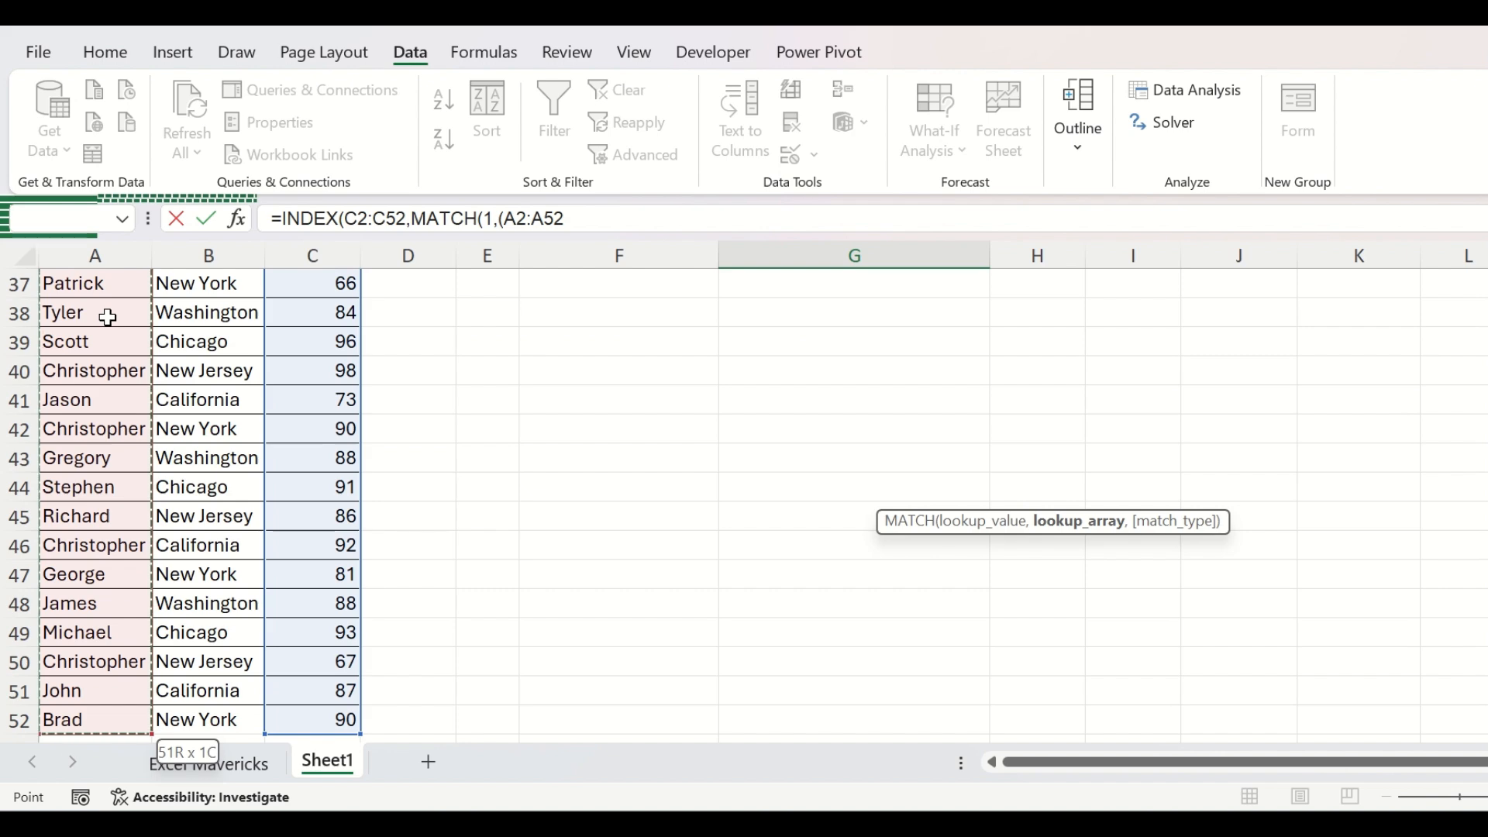
{"action": "type", "text": "="}
{"action": "scroll", "coordinate": [1209, 561], "scroll_direction": "up", "scroll_amount": 12}
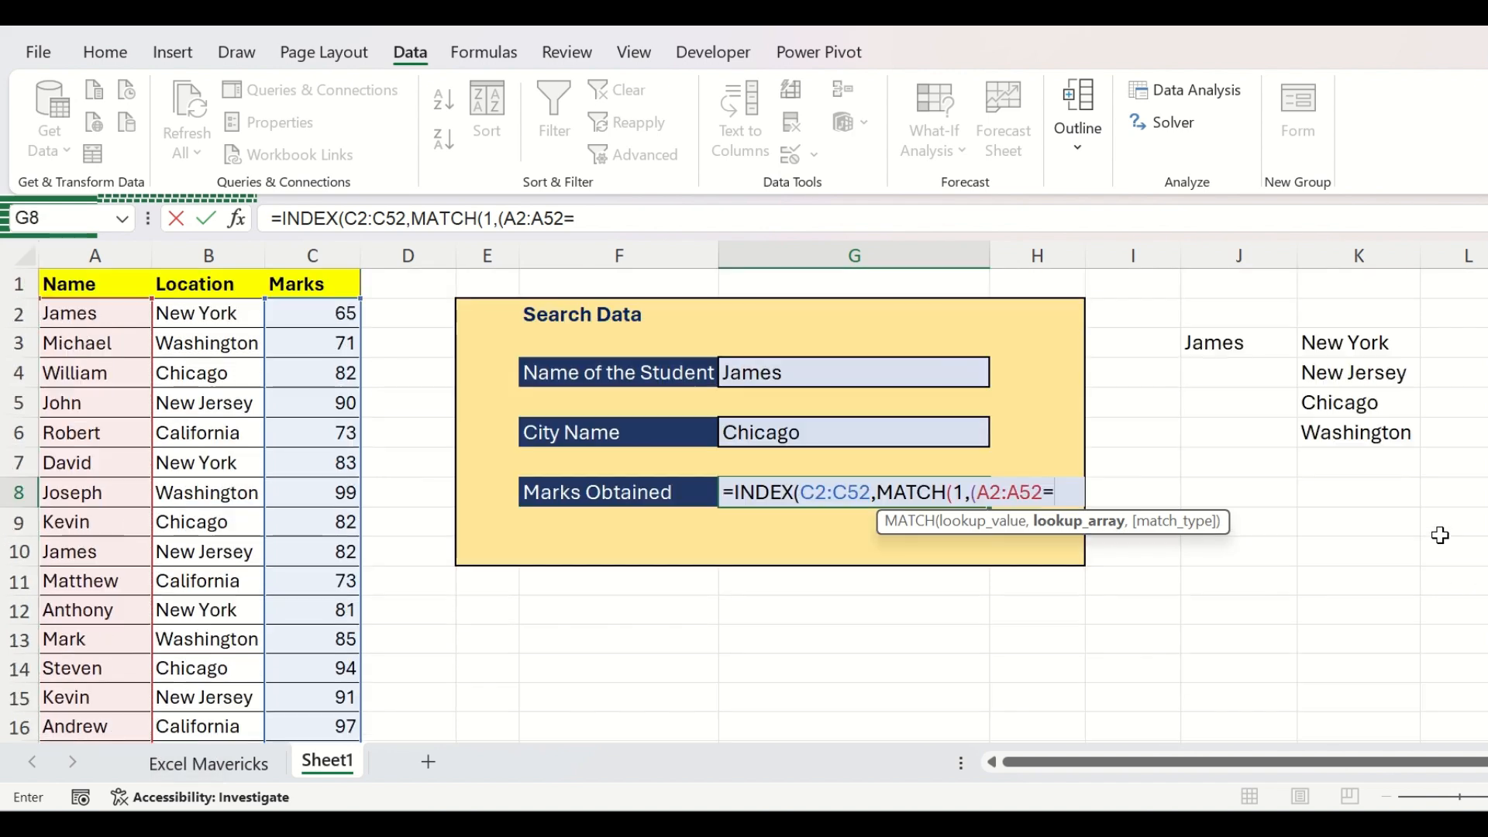
{"action": "left_click", "coordinate": [785, 373]}
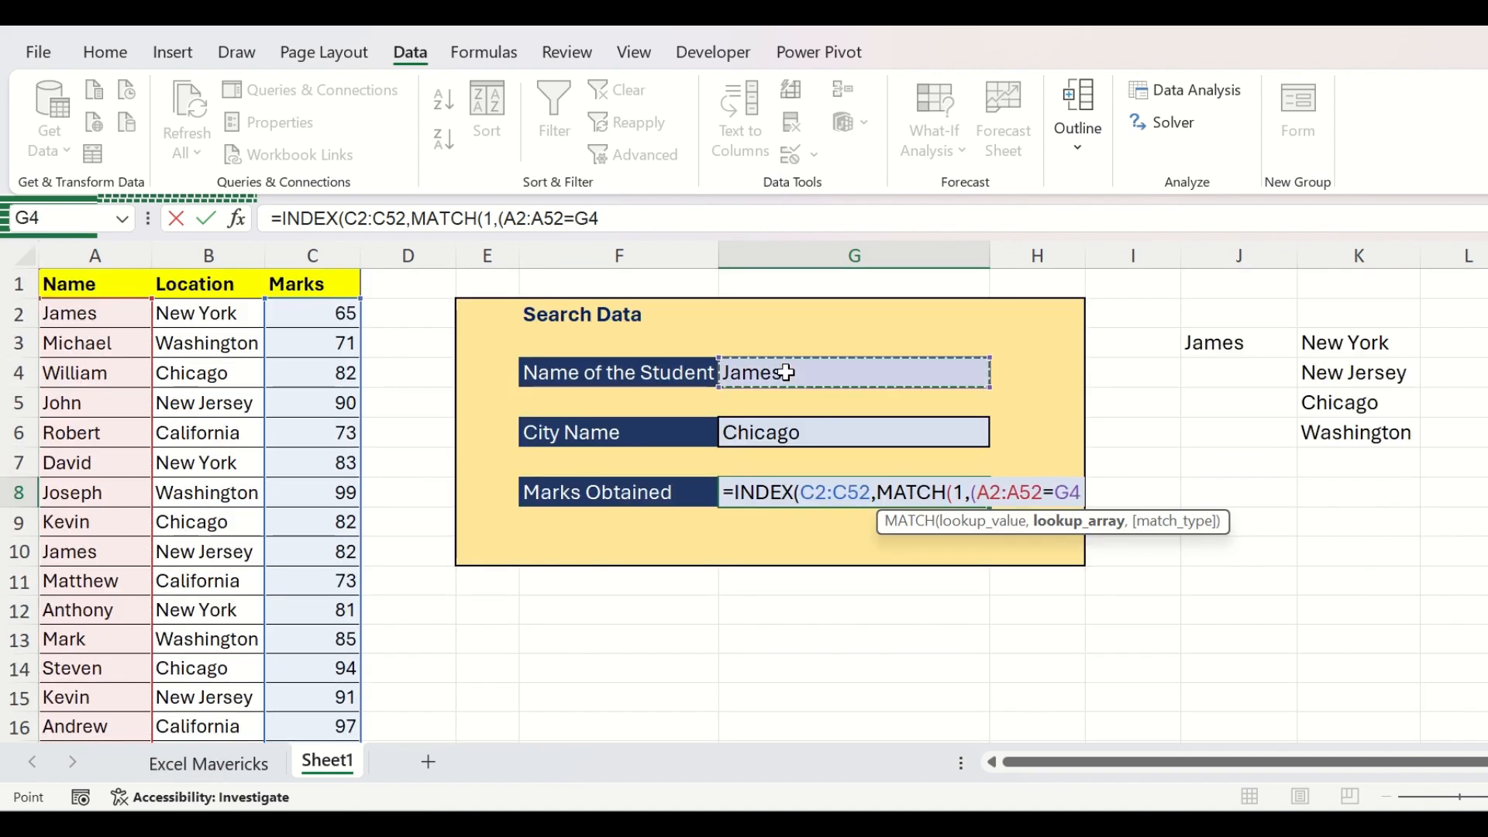
{"action": "type", "text": ")"}
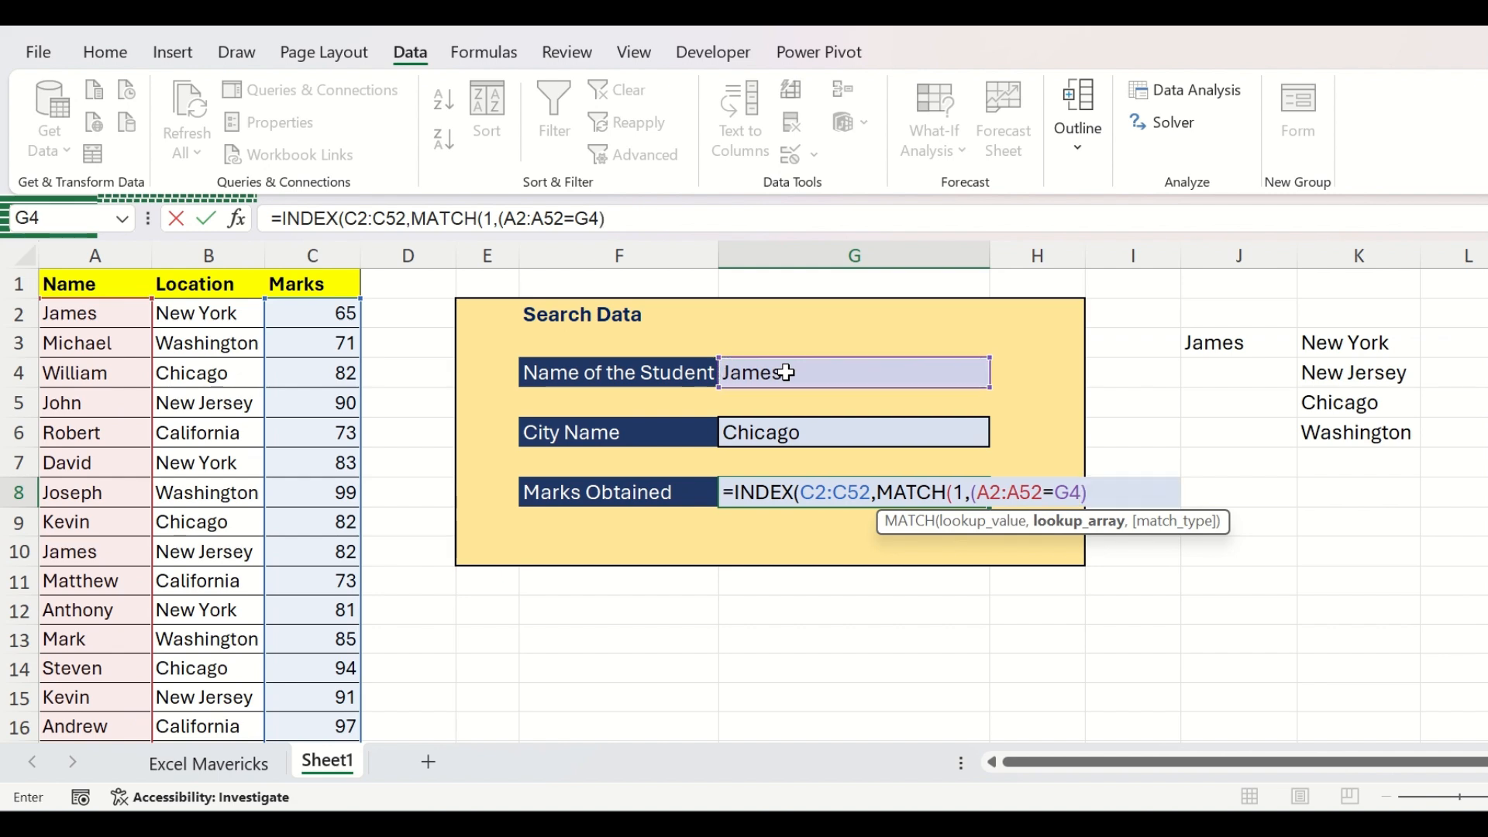
Multiply the MATCH lookup array in the G8 formula by a second condition comparing the locations B2:B52 with city cell G6
{"action": "type", "text": "*("}
{"action": "left_click", "coordinate": [223, 313]}
{"action": "key", "text": "ctrl+shift+Down"}
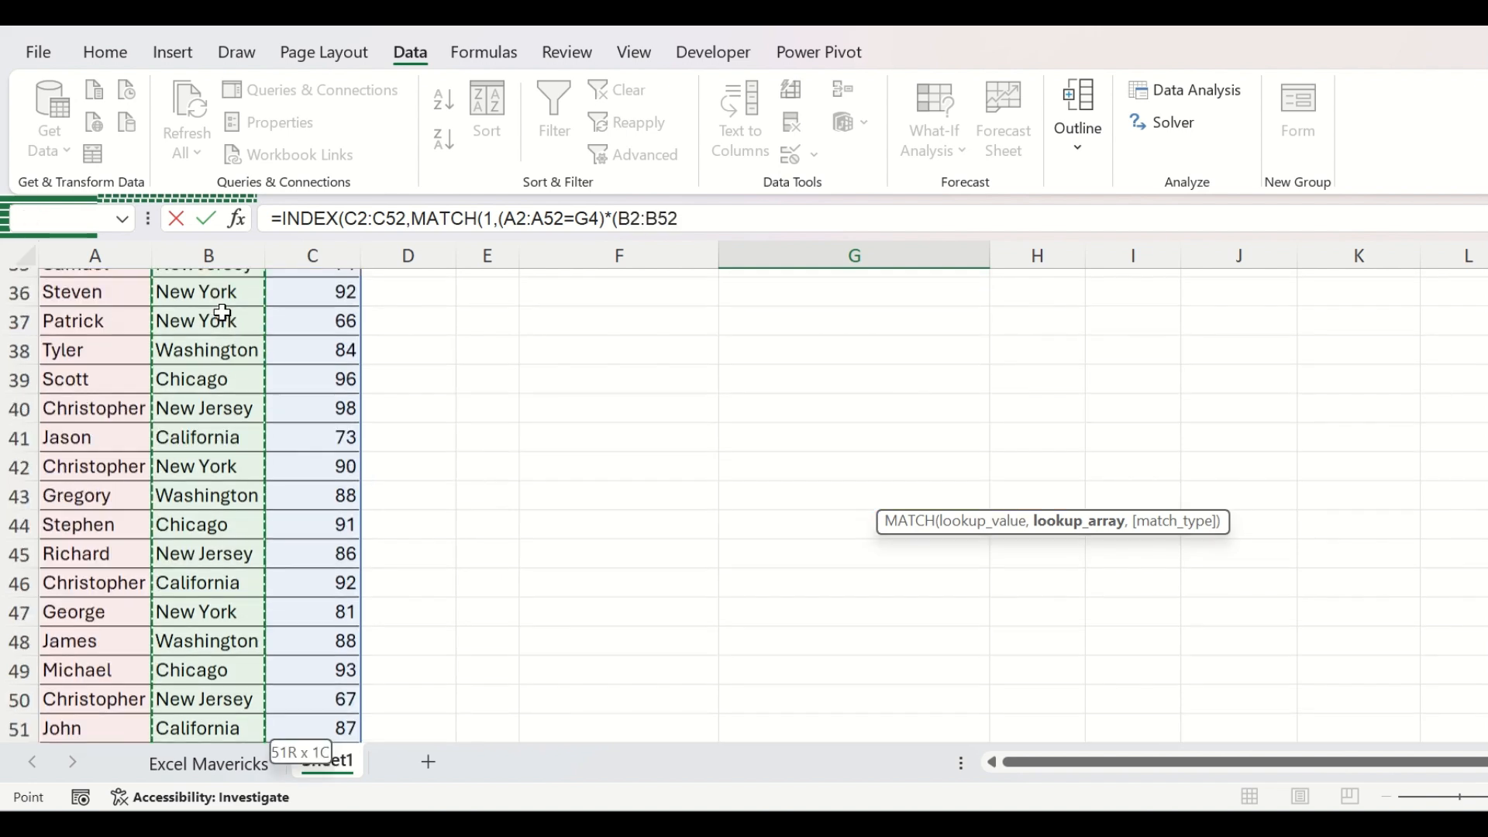
{"action": "type", "text": ")"}
{"action": "type", "text": "="}
{"action": "scroll", "coordinate": [1144, 382], "scroll_direction": "up", "scroll_amount": 12}
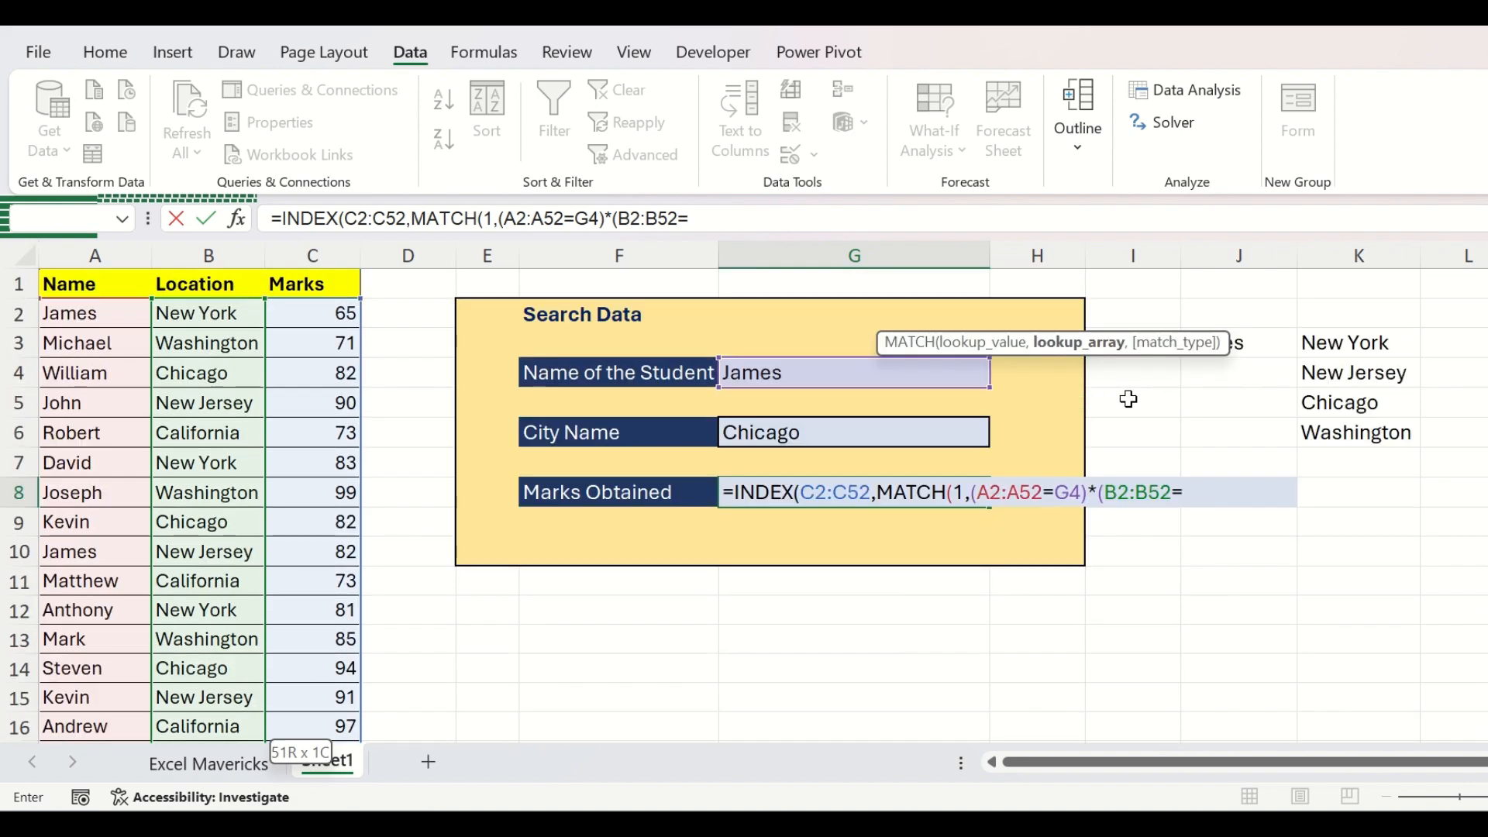
{"action": "left_click", "coordinate": [767, 444]}
Finish the INDEX/MATCH formula in G8 with match type 0 for an exact match and enter it
{"action": "type", "text": "),0"}
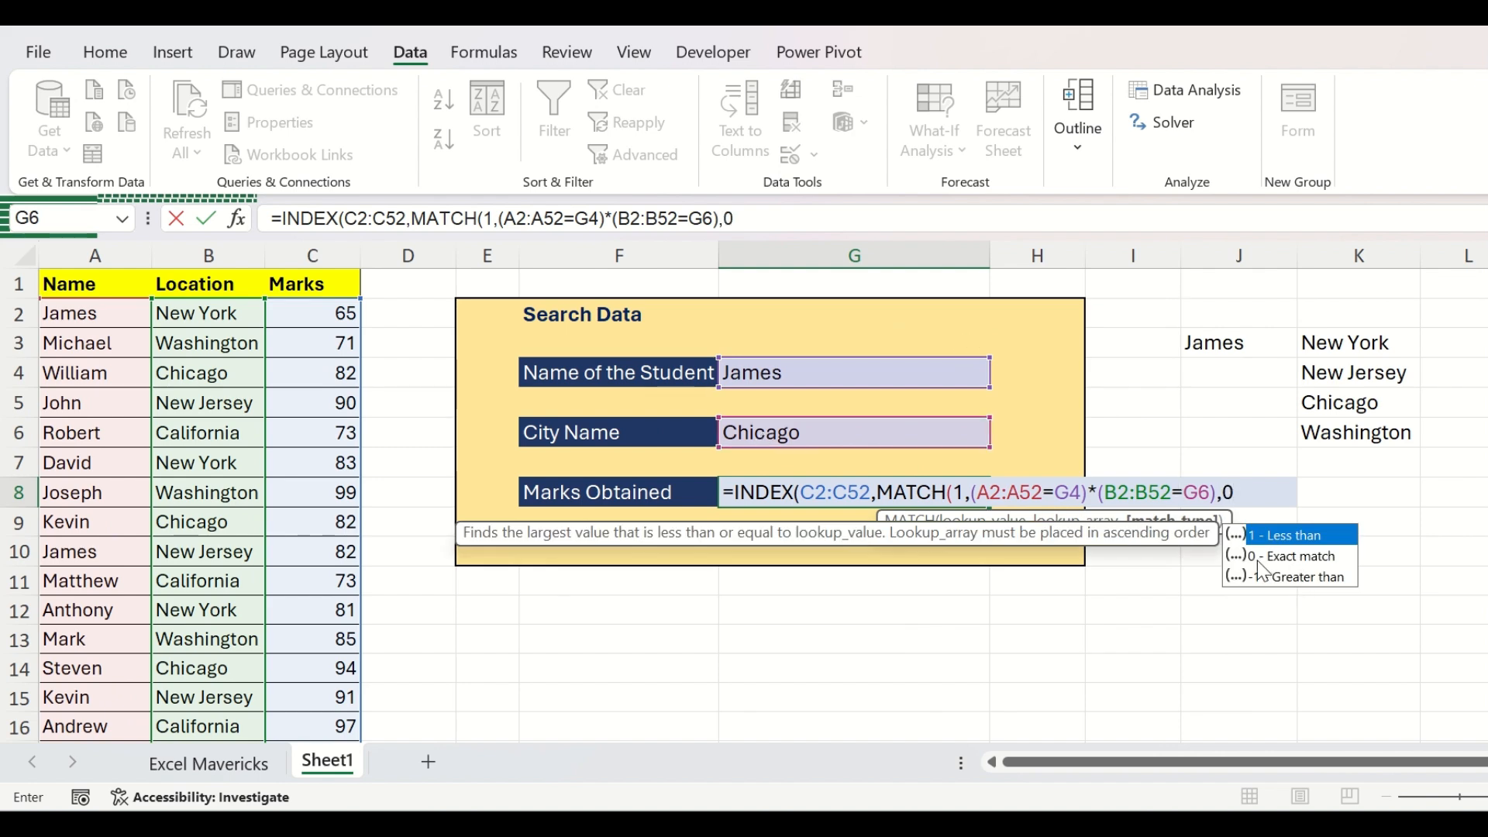
{"action": "left_click", "coordinate": [1288, 564]}
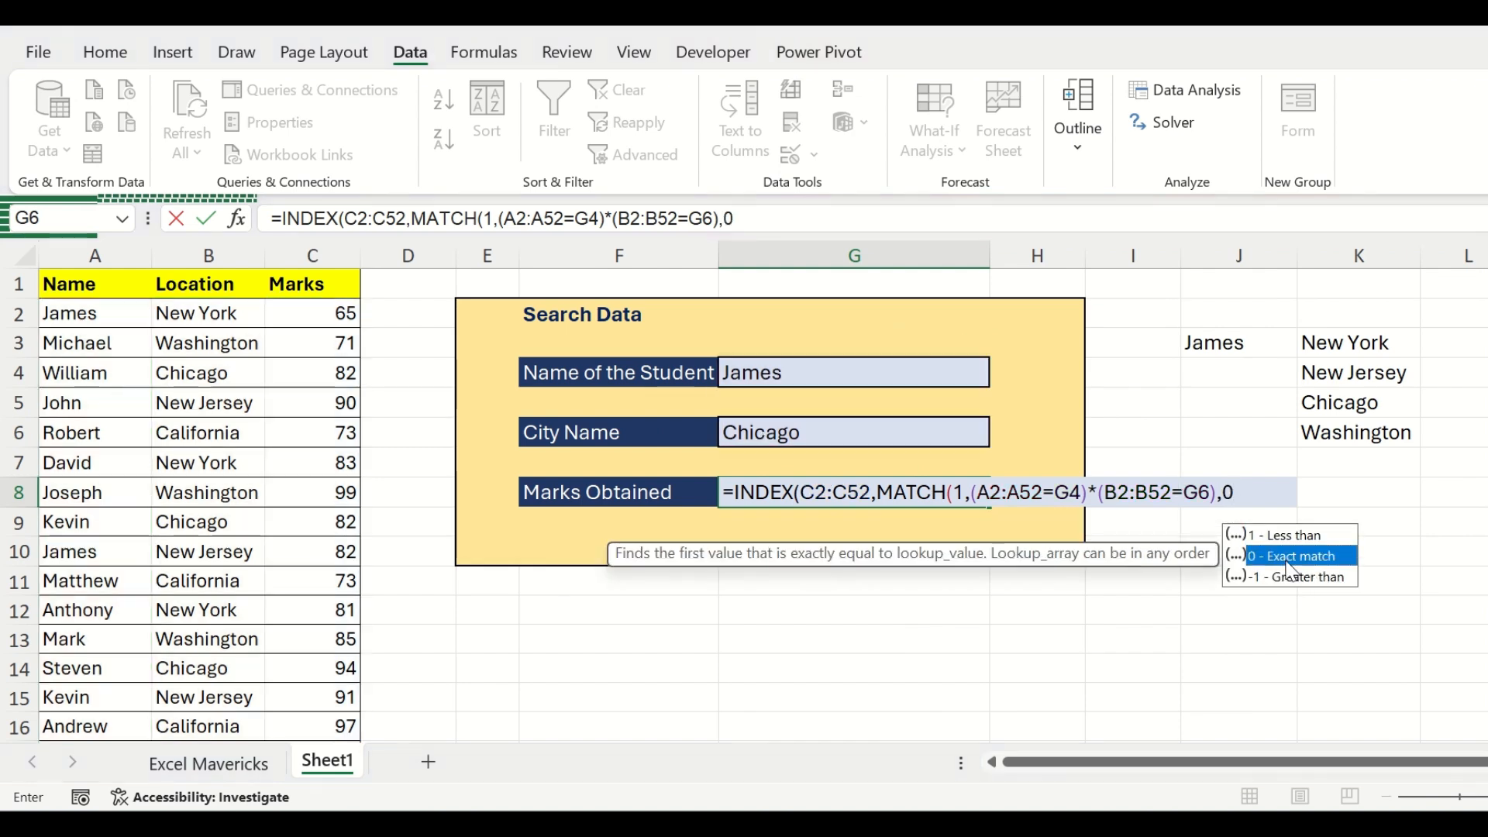
{"action": "type", "text": ")"}
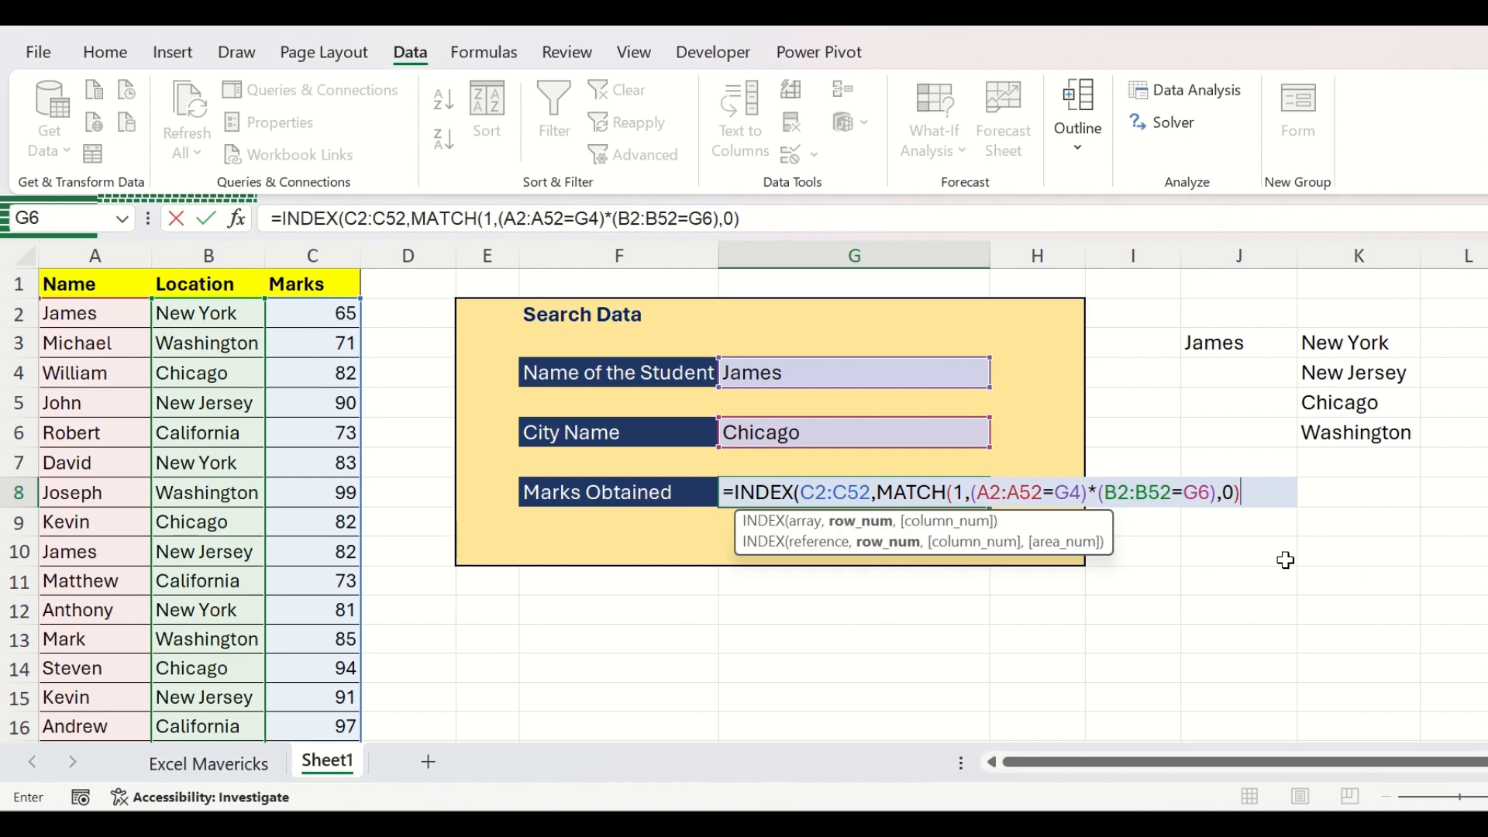
{"action": "type", "text": ")"}
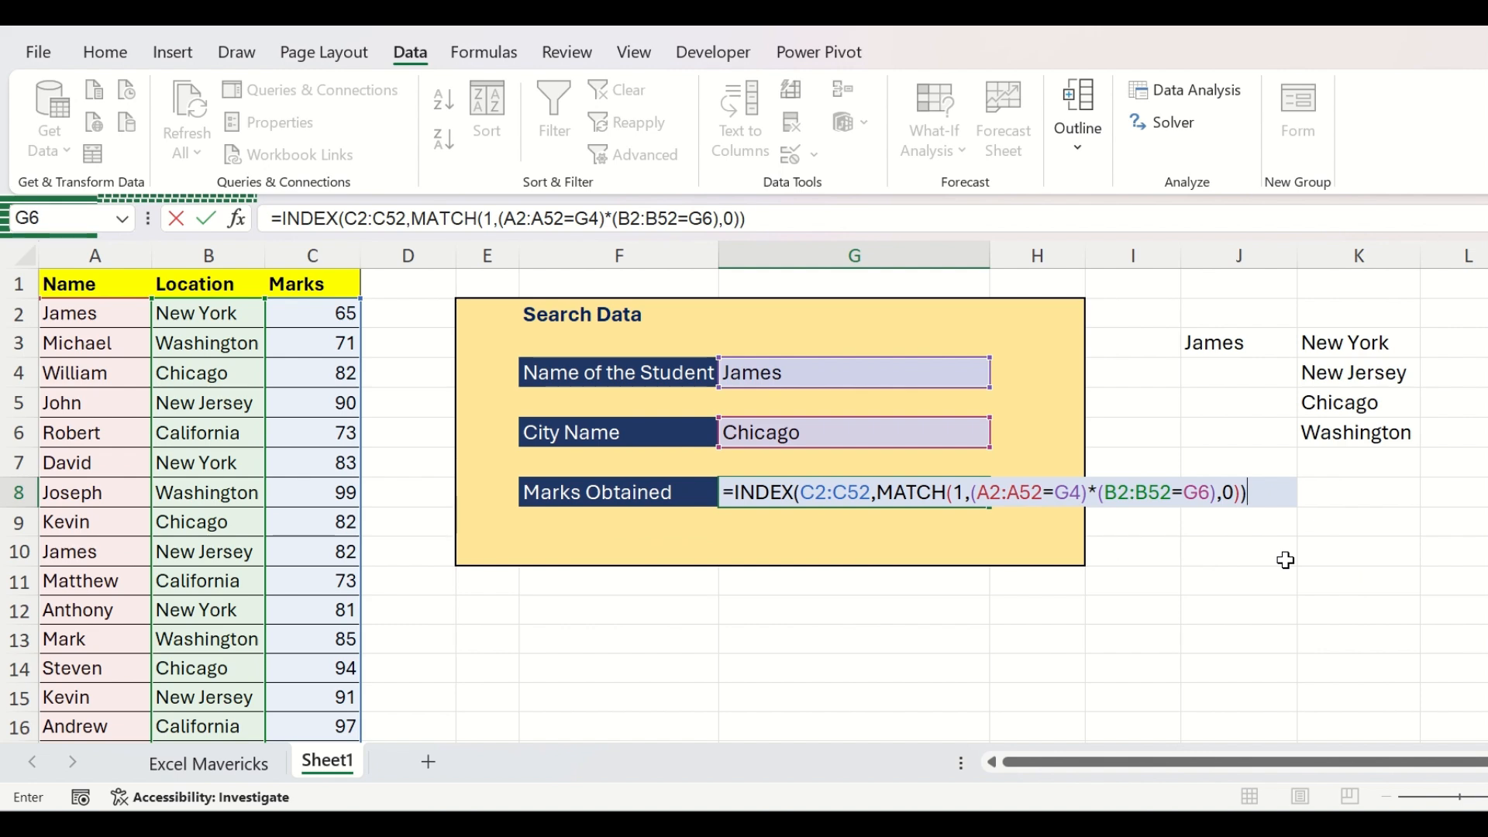
{"action": "key", "text": "Return"}
{"action": "left_click", "coordinate": [925, 491]}
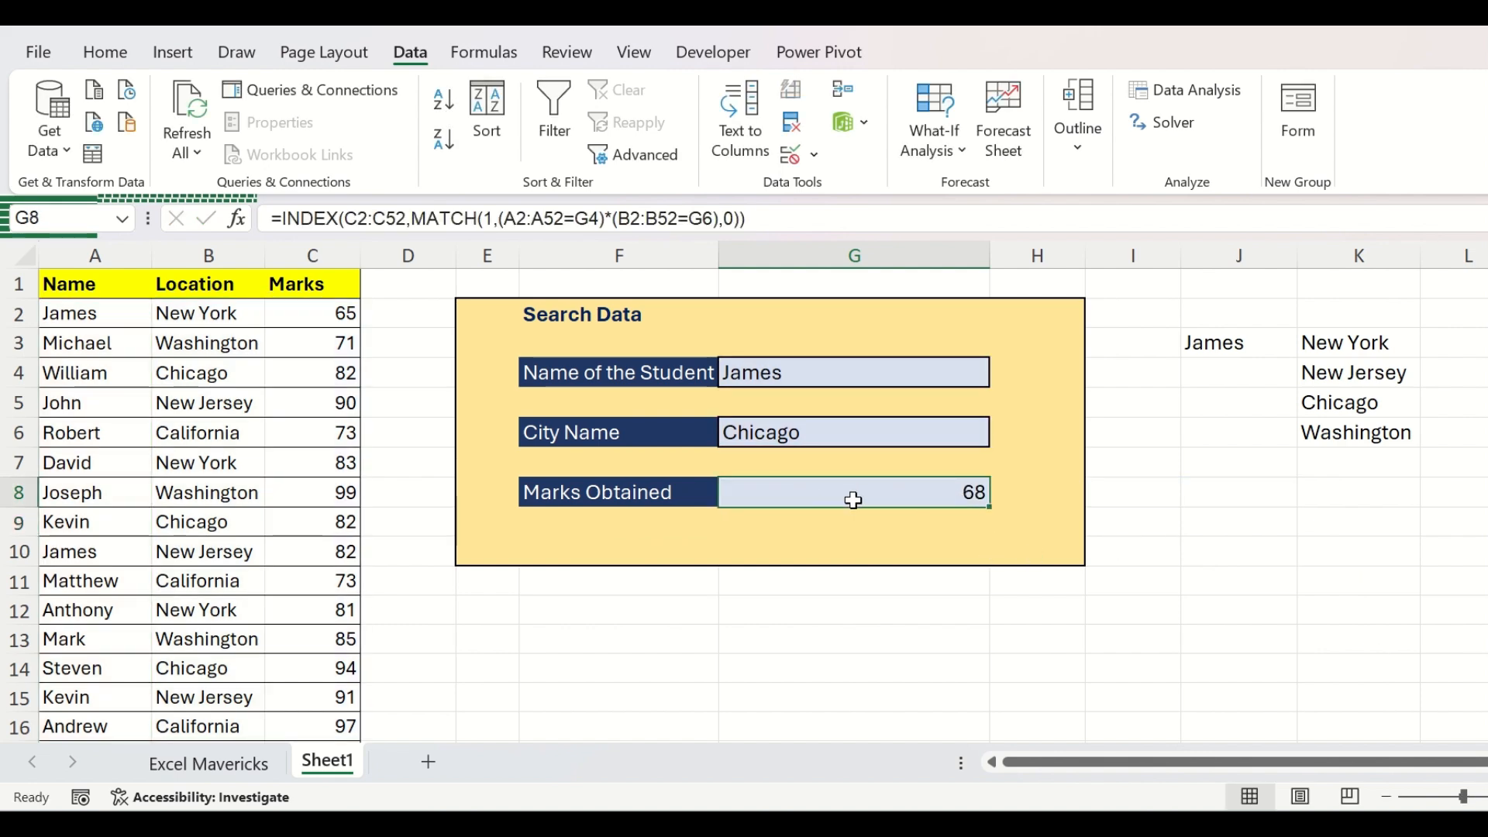
Test the marks lookup by choosing New Jersey and then Washington for the city in G6
{"action": "left_click", "coordinate": [799, 376]}
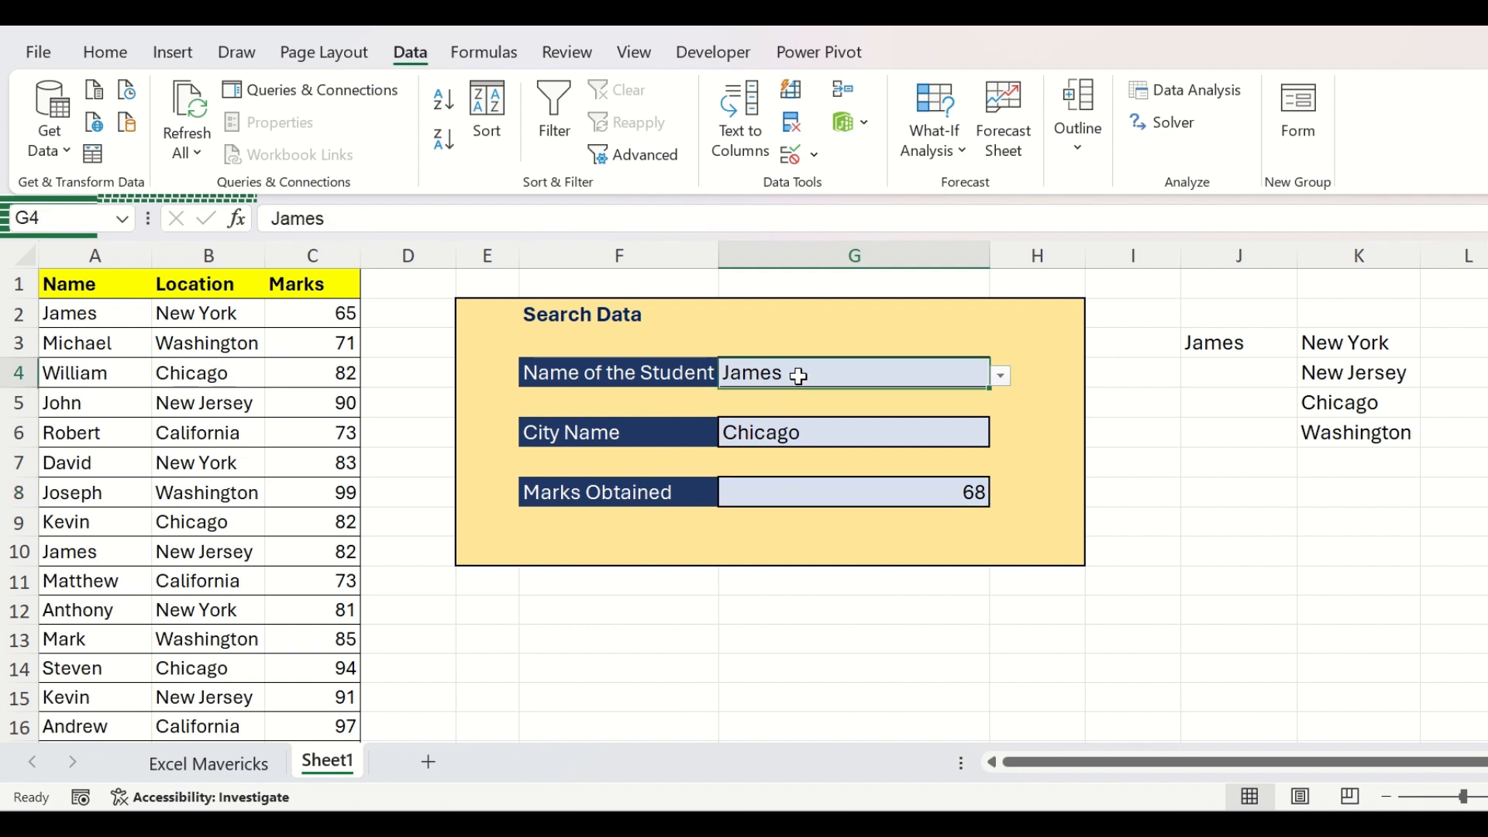
{"action": "left_click", "coordinate": [802, 431]}
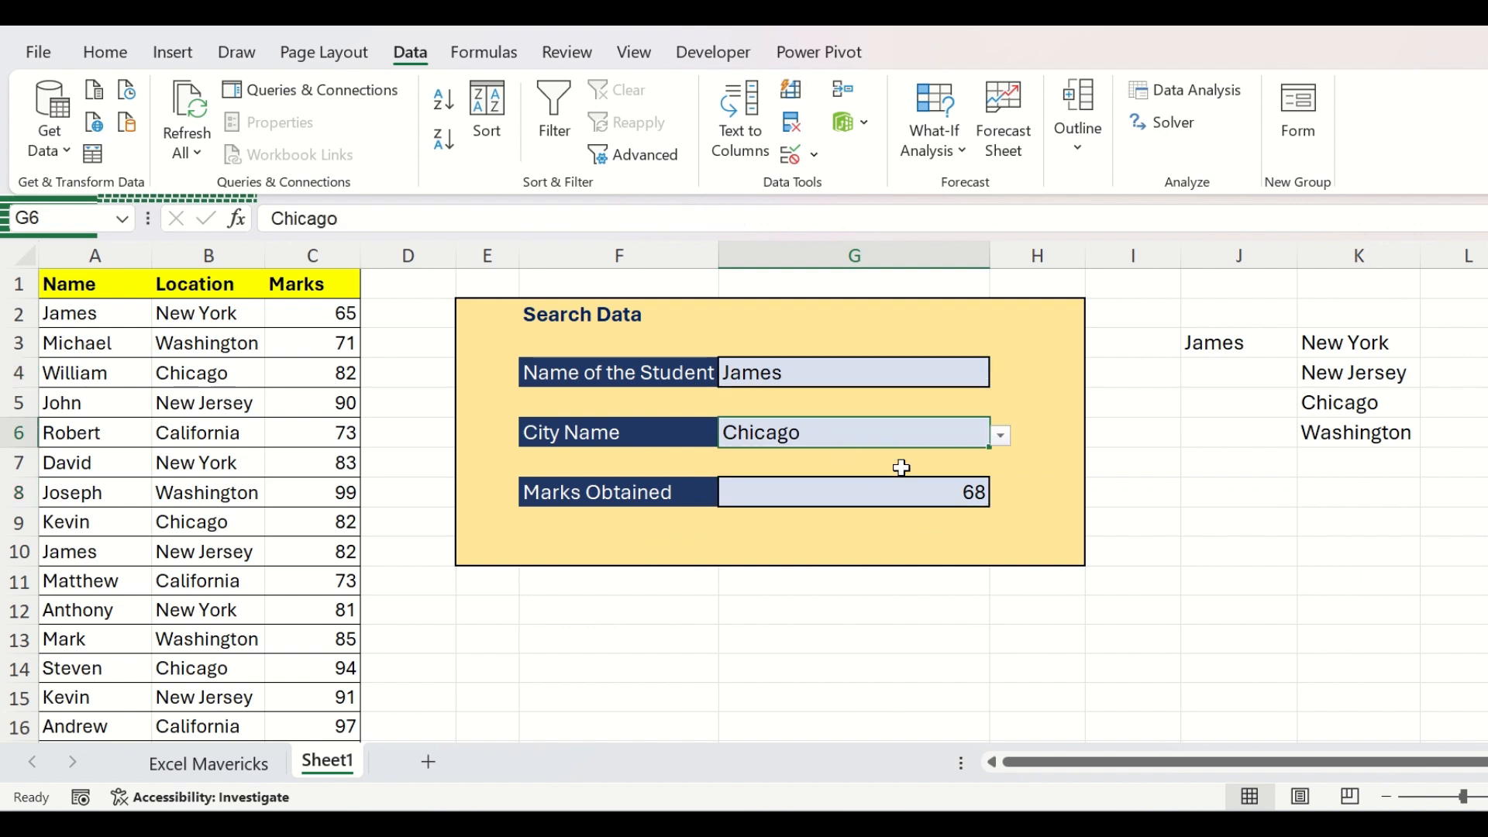
{"action": "left_click", "coordinate": [1001, 436]}
{"action": "left_click", "coordinate": [788, 472]}
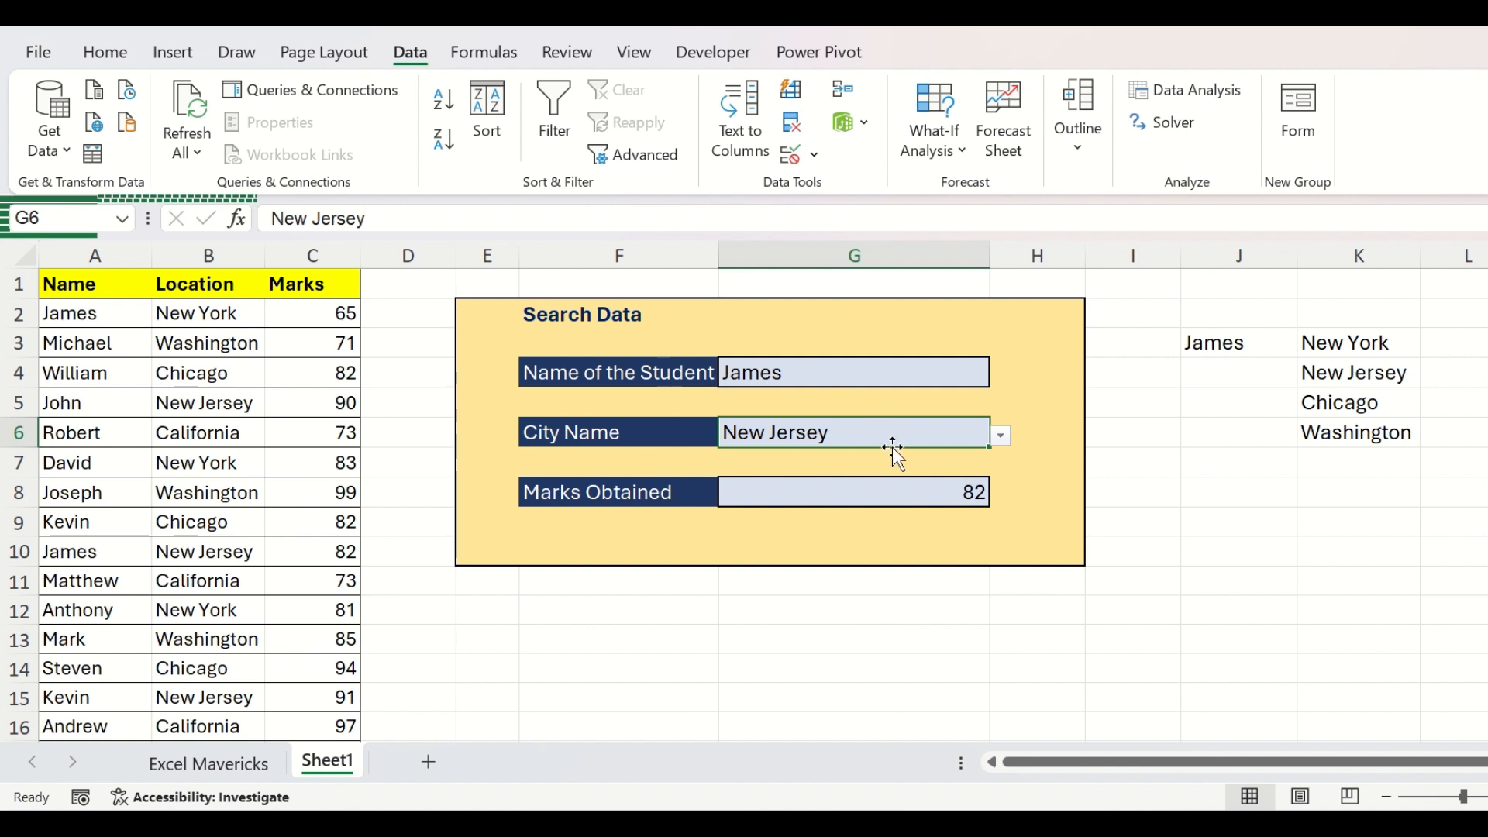
{"action": "left_click", "coordinate": [1001, 436]}
{"action": "left_click", "coordinate": [810, 520]}
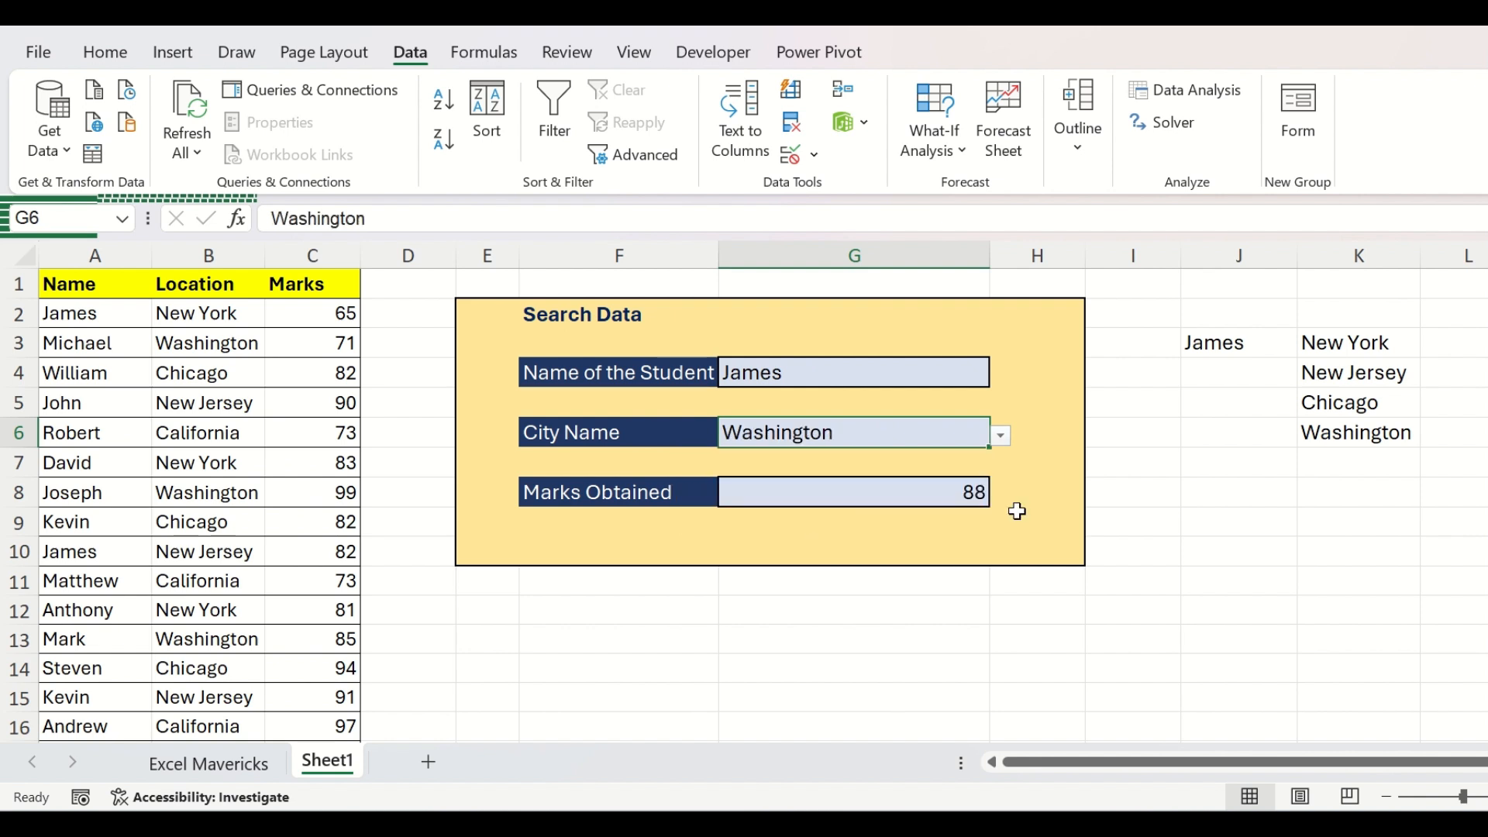
Clear the student name in G4 and check how the marks cell G8 and city cell G6 respond
{"action": "key", "text": "Up"}
{"action": "key", "text": "Up"}
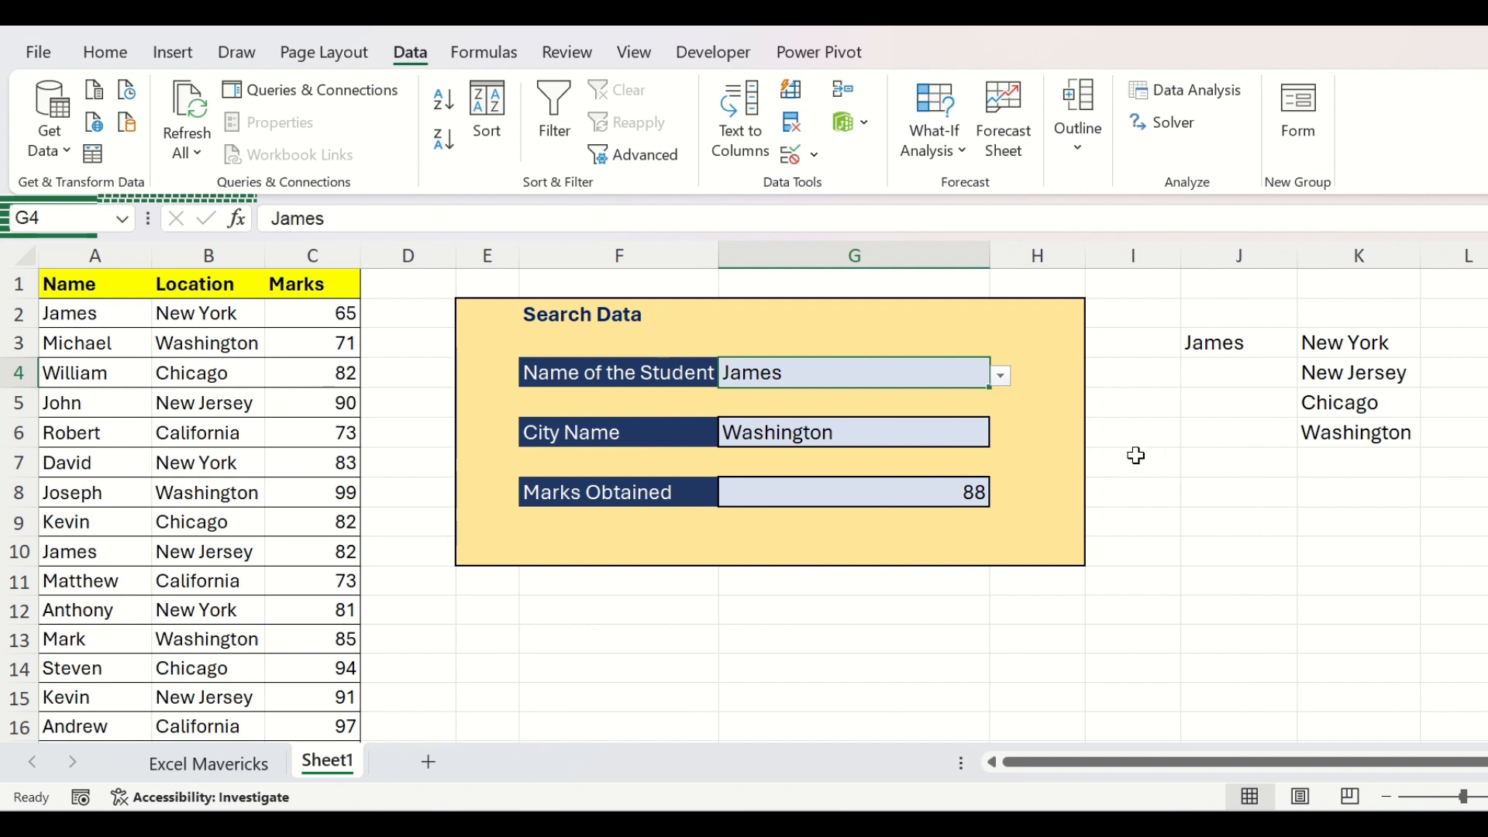
{"action": "key", "text": "Delete"}
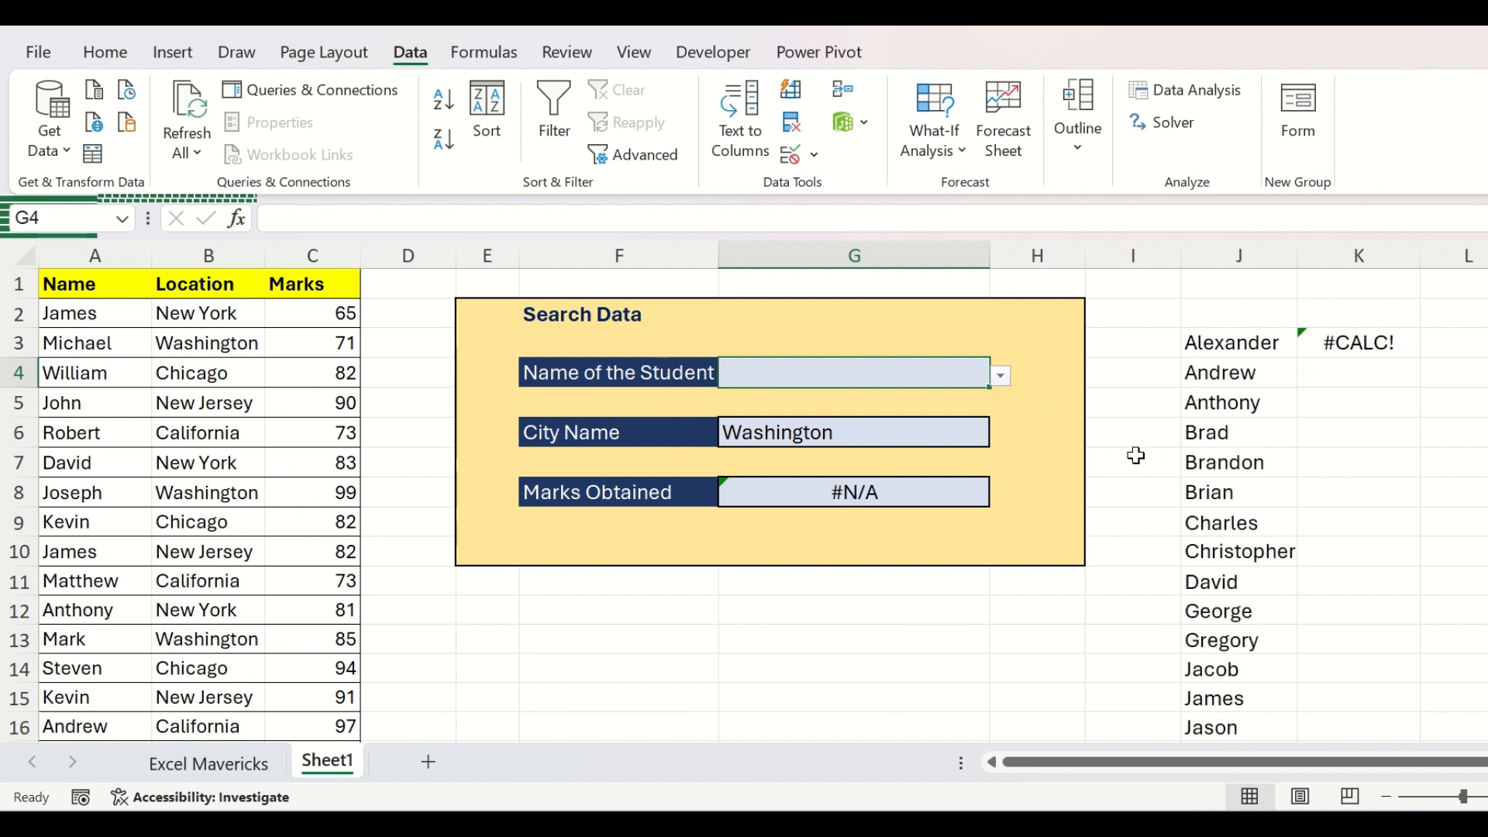
{"action": "key", "text": "Down"}
{"action": "key", "text": "Down"}
{"action": "left_click", "coordinate": [824, 485]}
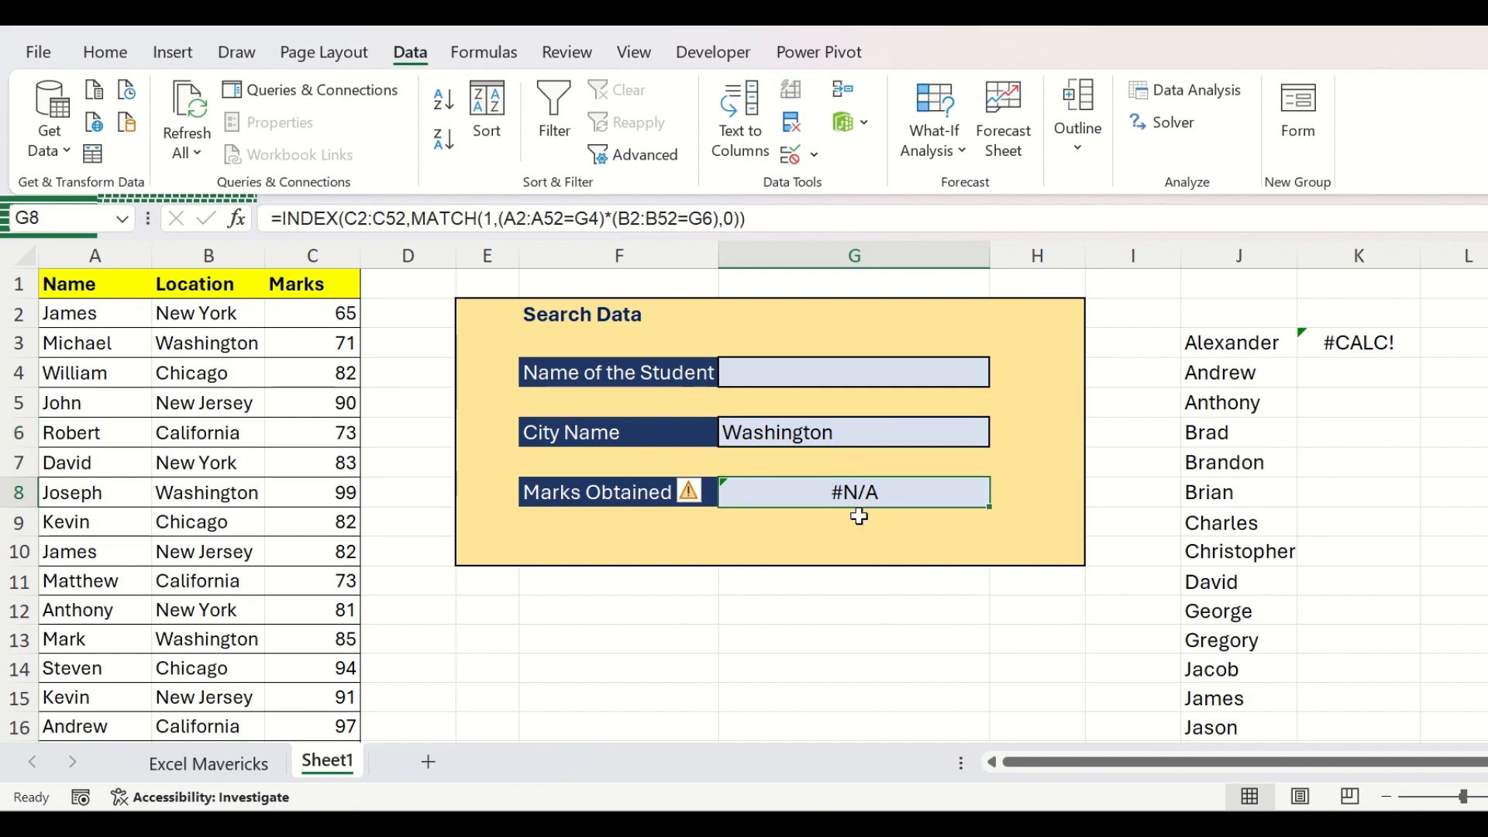
{"action": "left_click", "coordinate": [875, 435]}
Wrap the FILTER formula in K3 in IFERROR with an empty string "" as the error value
{"action": "left_click", "coordinate": [1358, 342]}
{"action": "left_click", "coordinate": [284, 220]}
{"action": "type", "text": "IFERROR"}
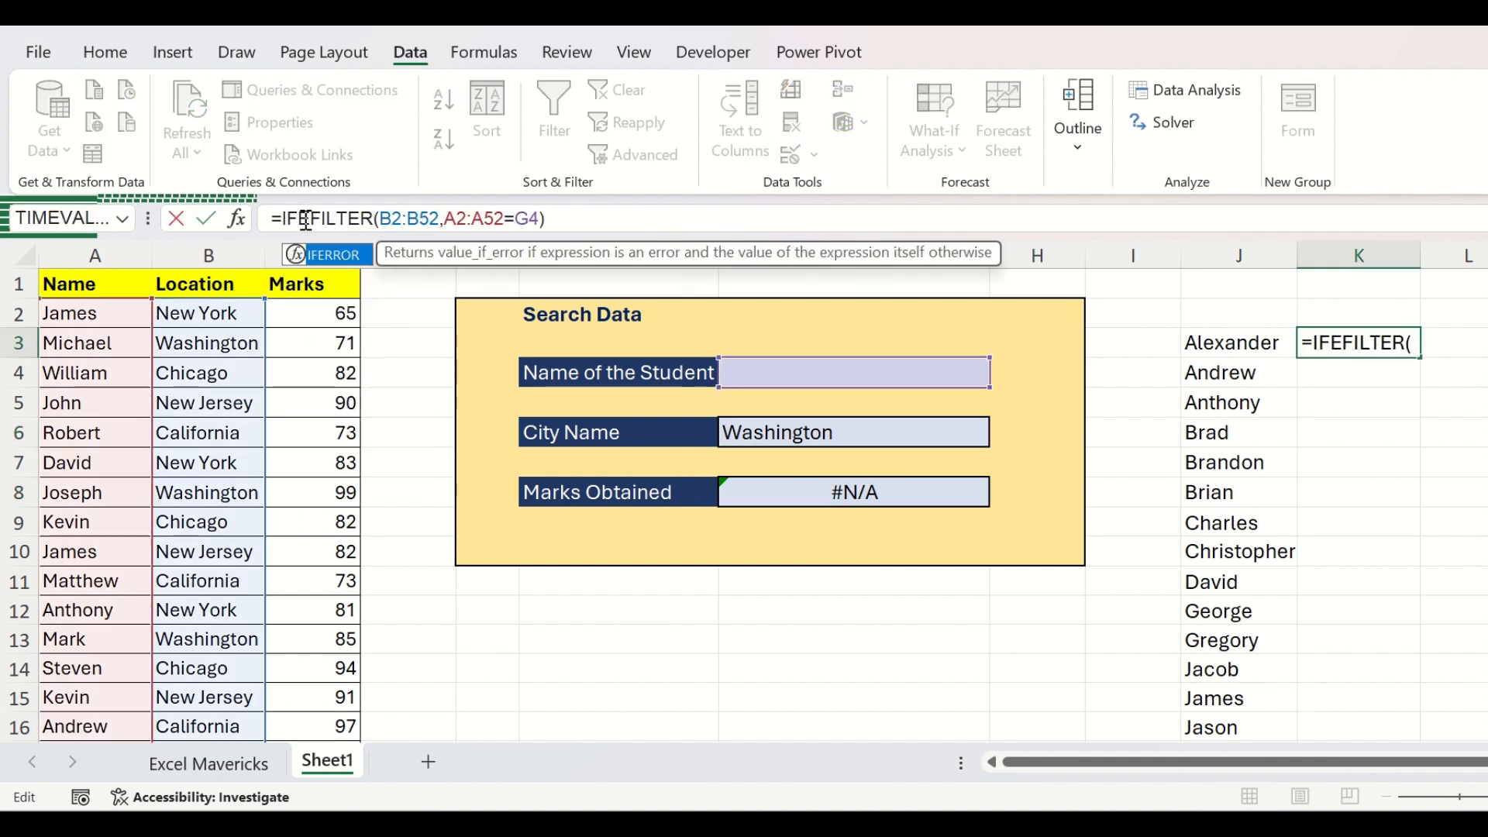
{"action": "type", "text": "("}
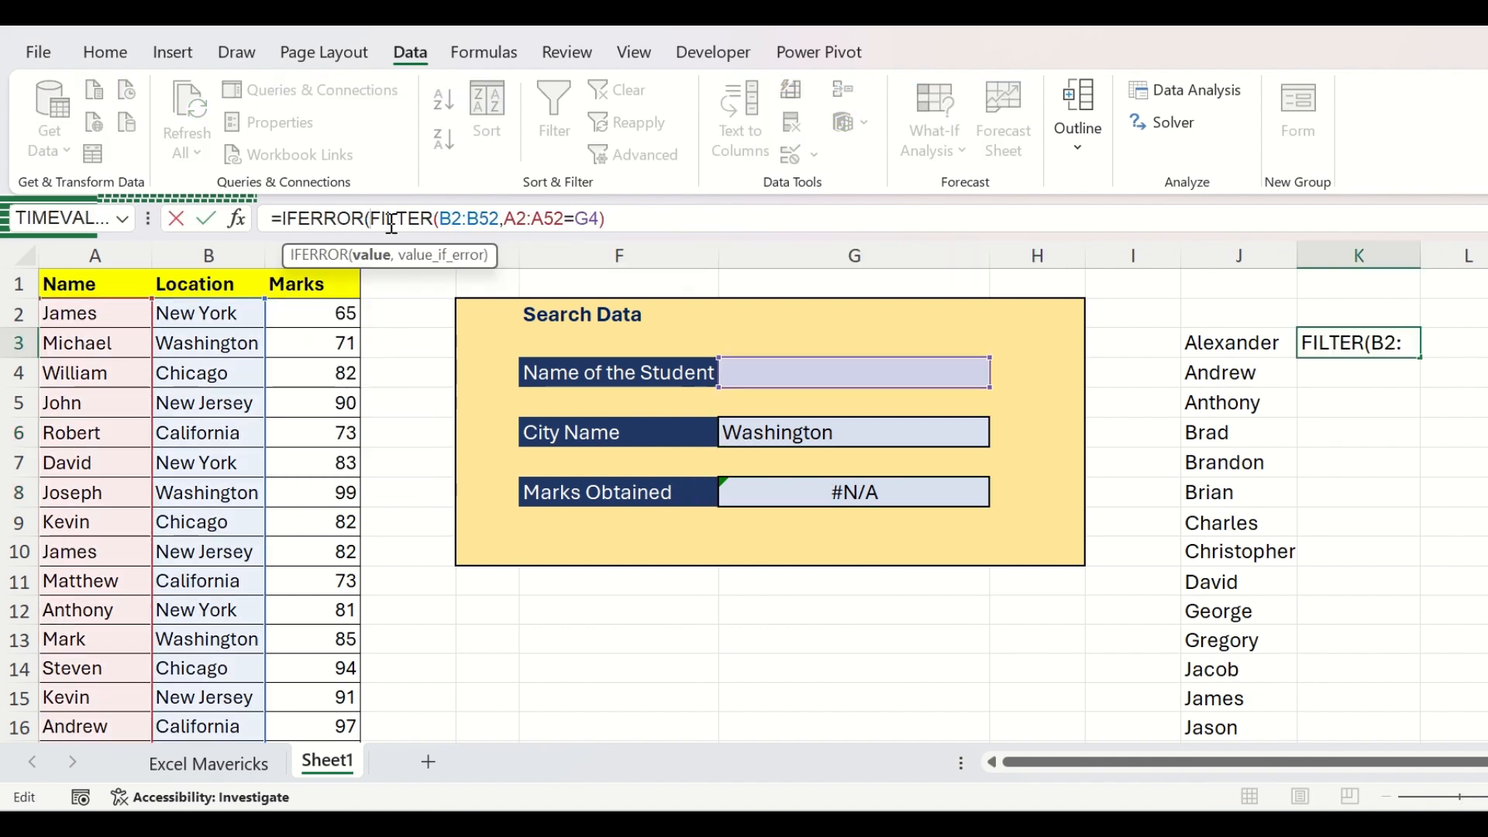
{"action": "left_click", "coordinate": [620, 220]}
{"action": "type", "text": ","}
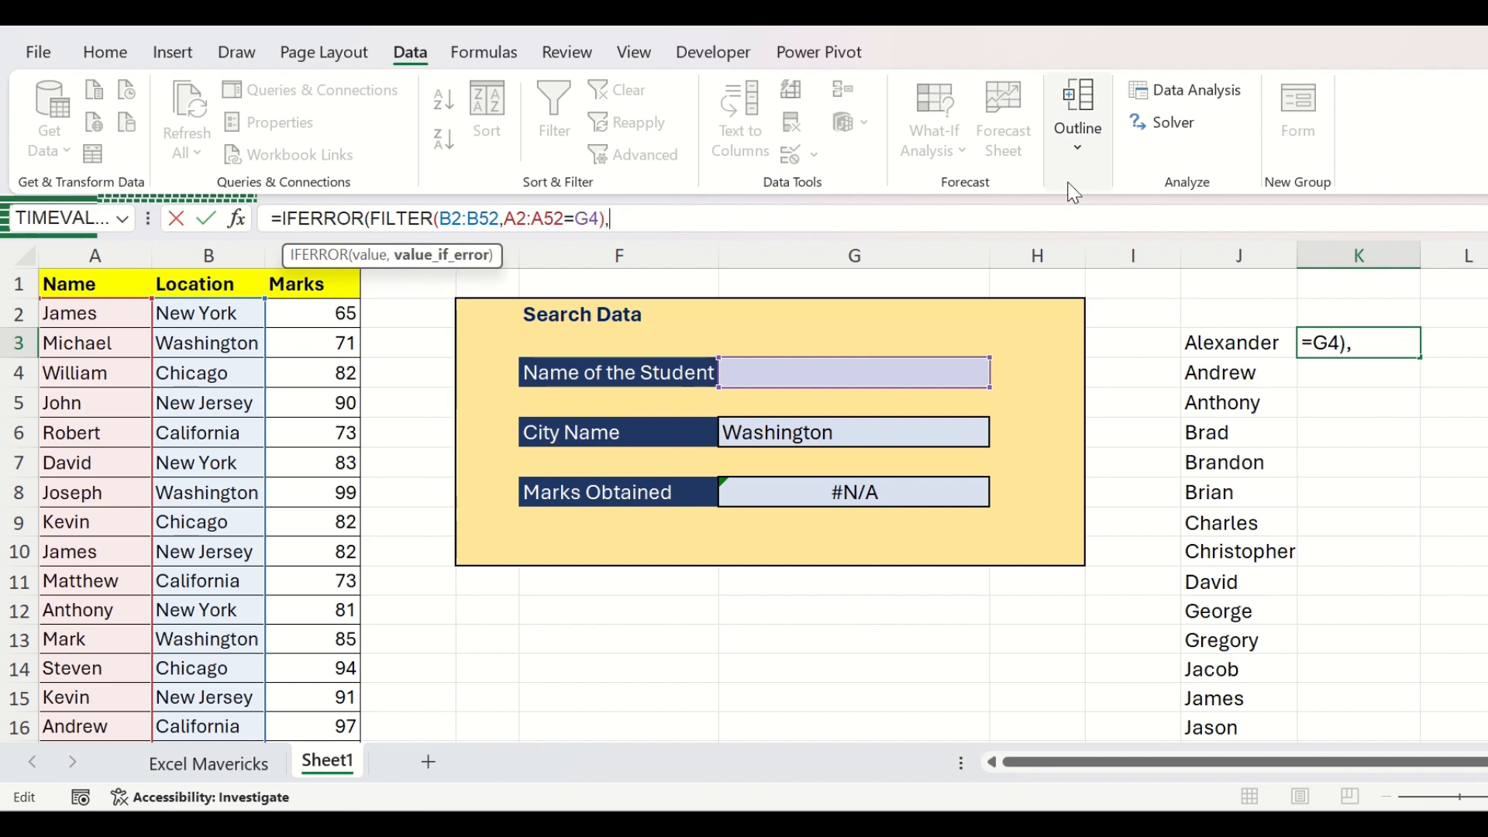
{"action": "type", "text": "\"\")"}
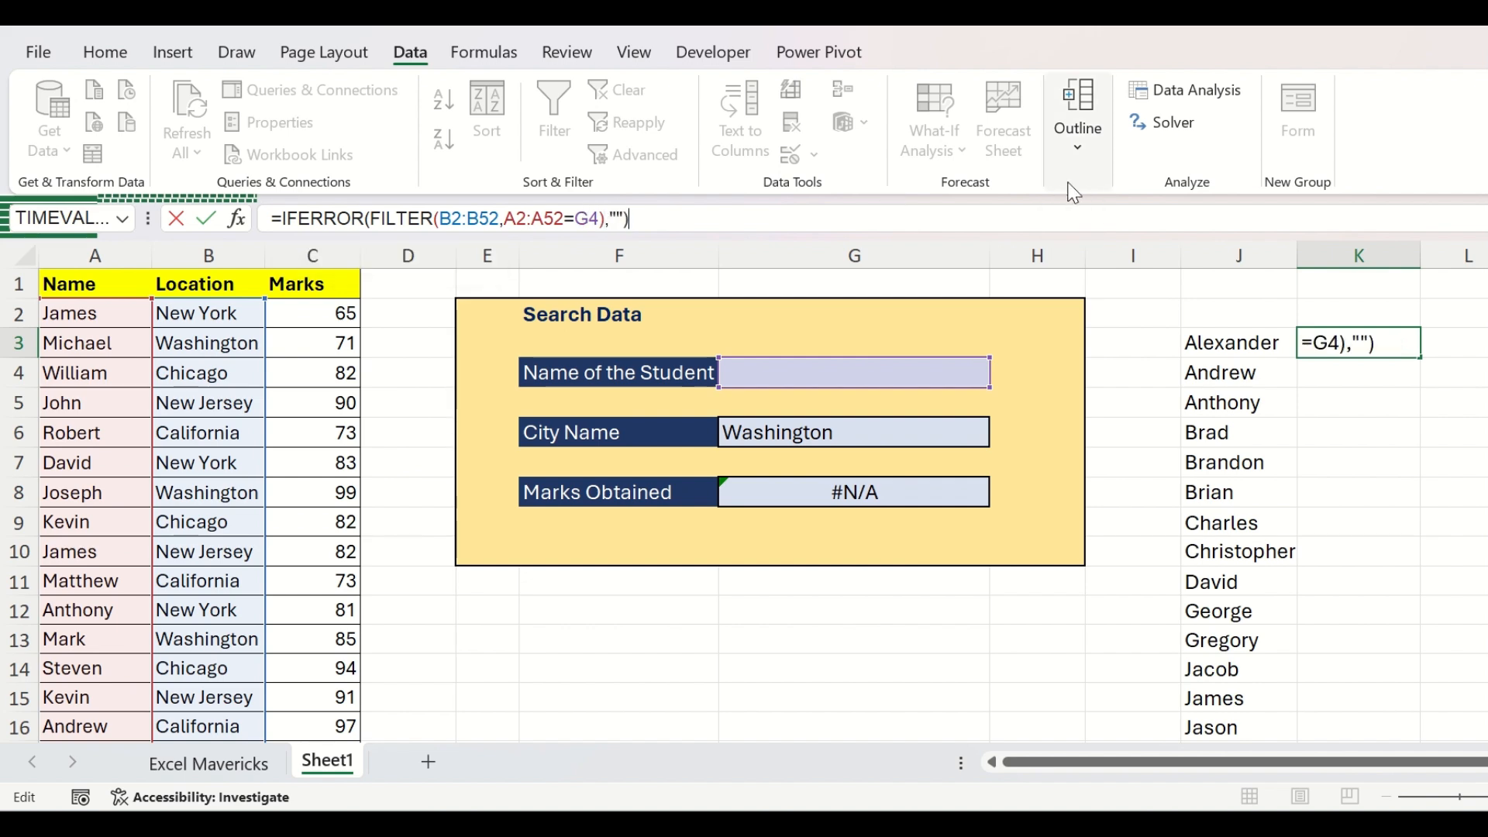
{"action": "key", "text": "Return"}
Clear the city in G6 and wrap the INDEX/MATCH formula in G8 in IFERROR with "" as the error value
{"action": "left_click", "coordinate": [853, 431]}
{"action": "key", "text": "Delete"}
{"action": "left_click", "coordinate": [853, 492]}
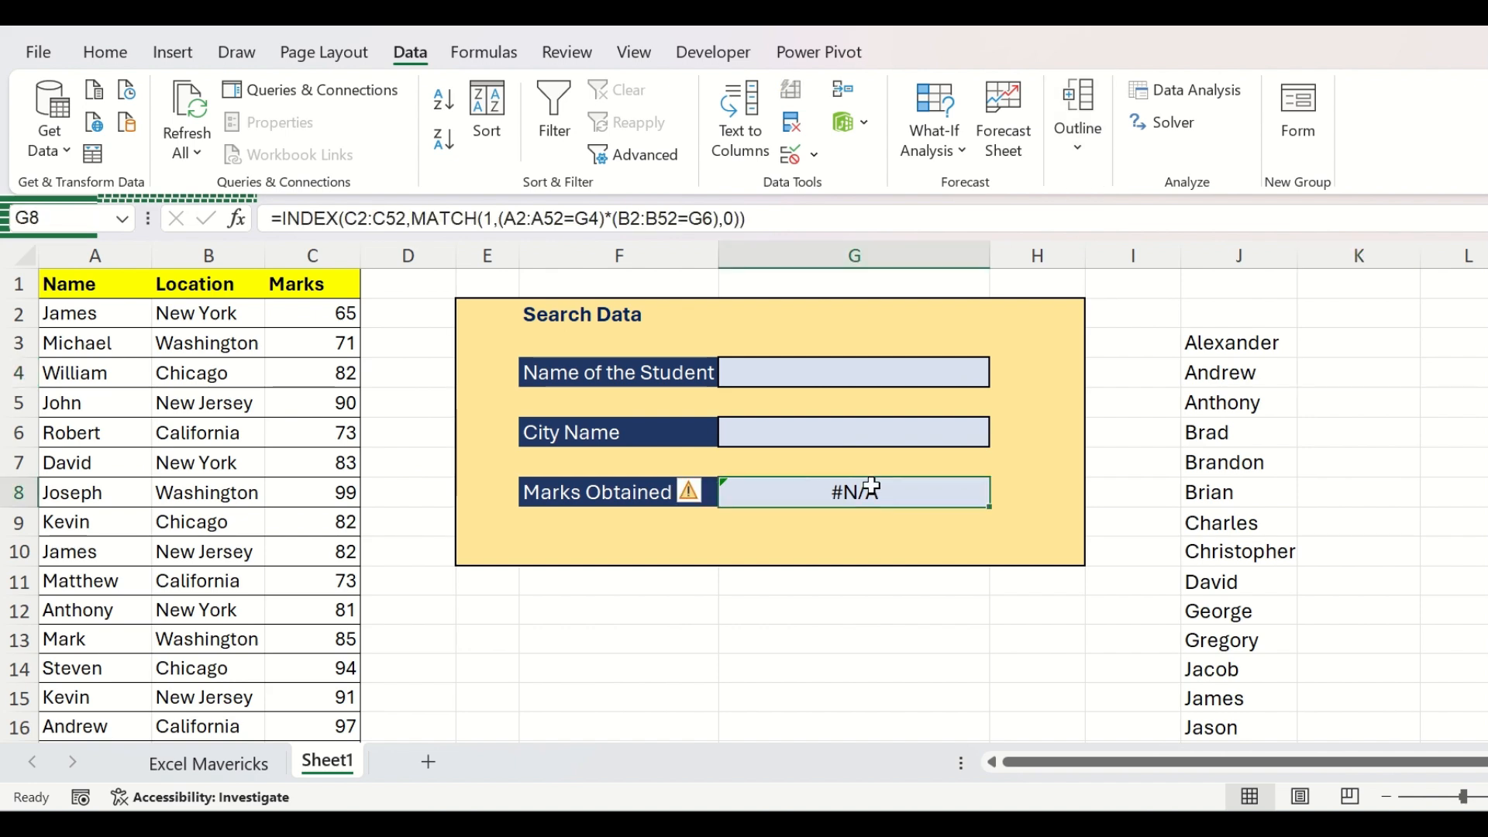
{"action": "left_click", "coordinate": [278, 220]}
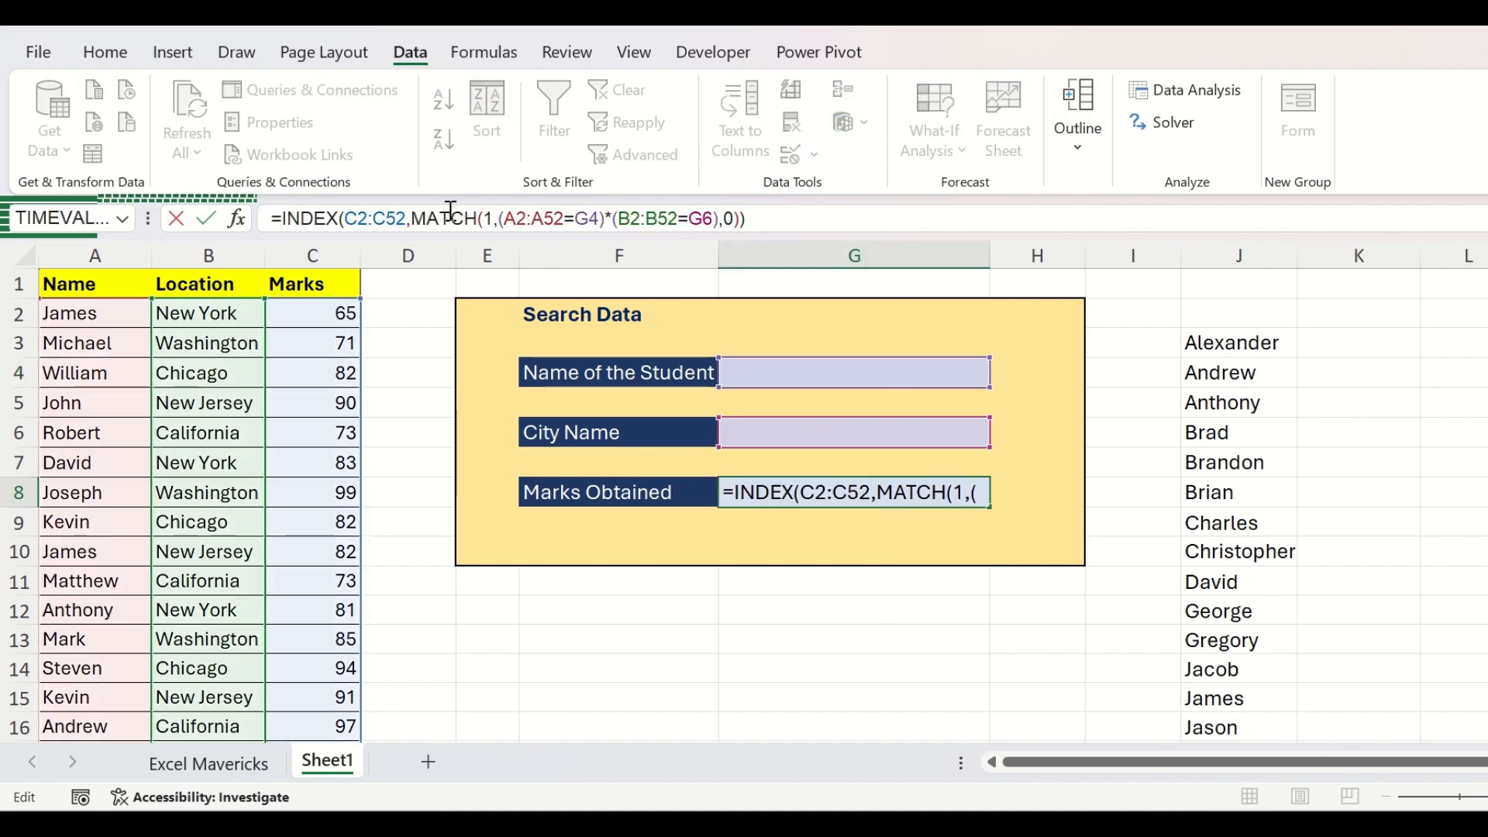
{"action": "type", "text": "IFERROR("}
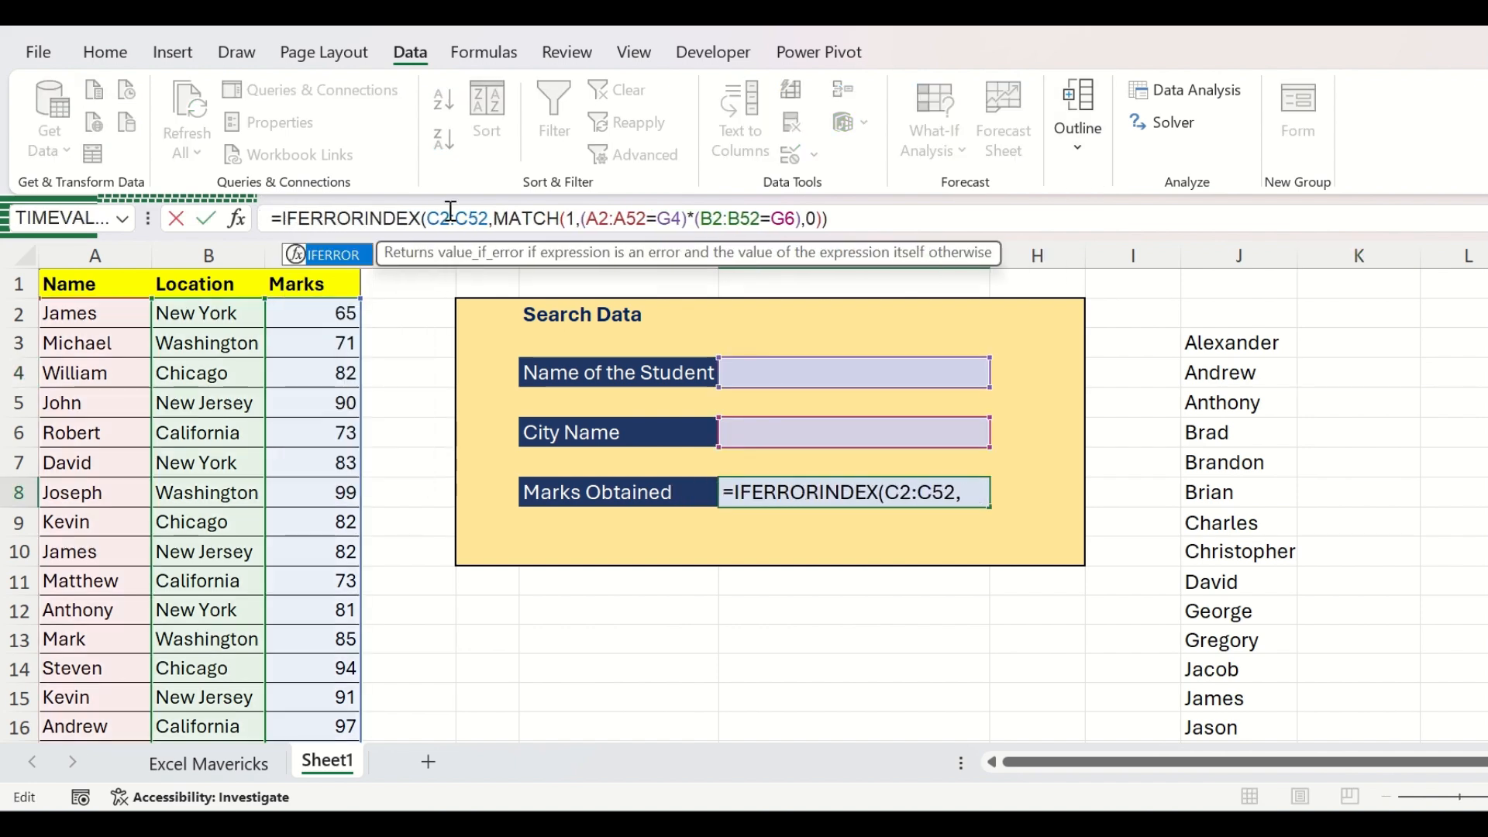
{"action": "left_click", "coordinate": [912, 219]}
{"action": "type", "text": ",\"\")"}
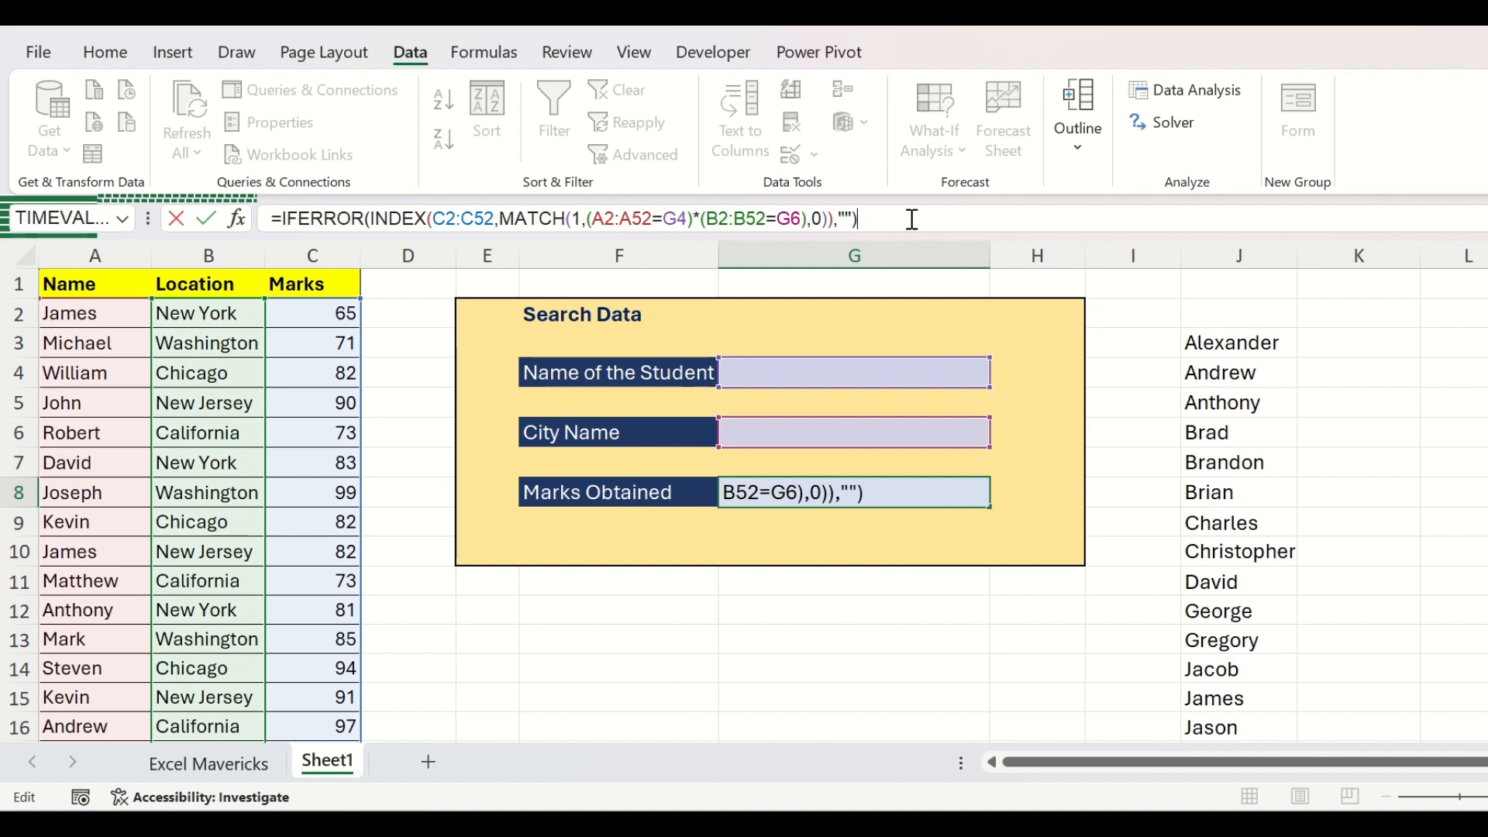
{"action": "key", "text": "Return"}
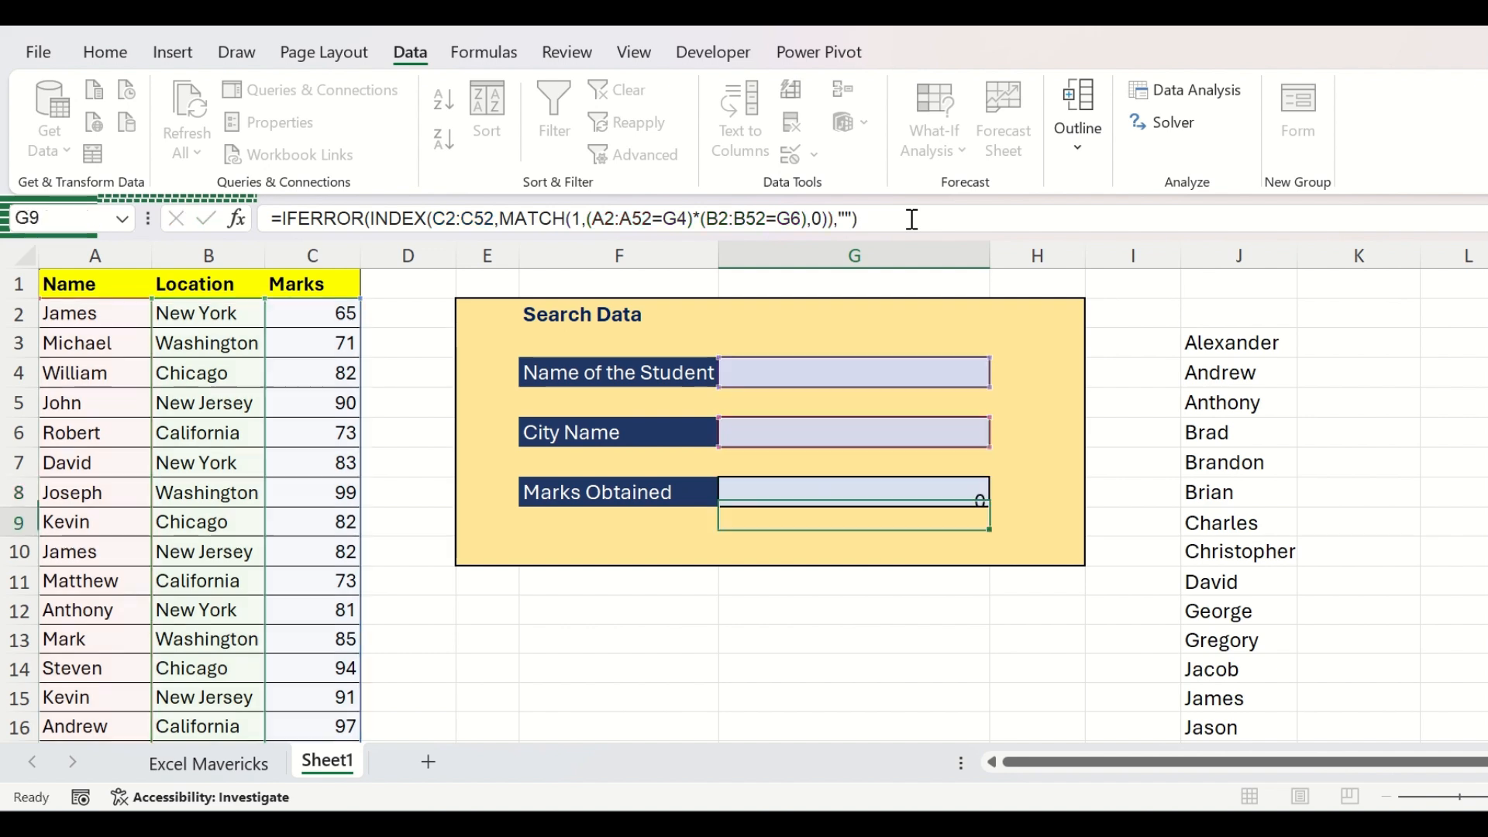
Search the student name cell G4 for "pa" and choose the matching student from its dropdown
{"action": "left_click", "coordinate": [961, 374]}
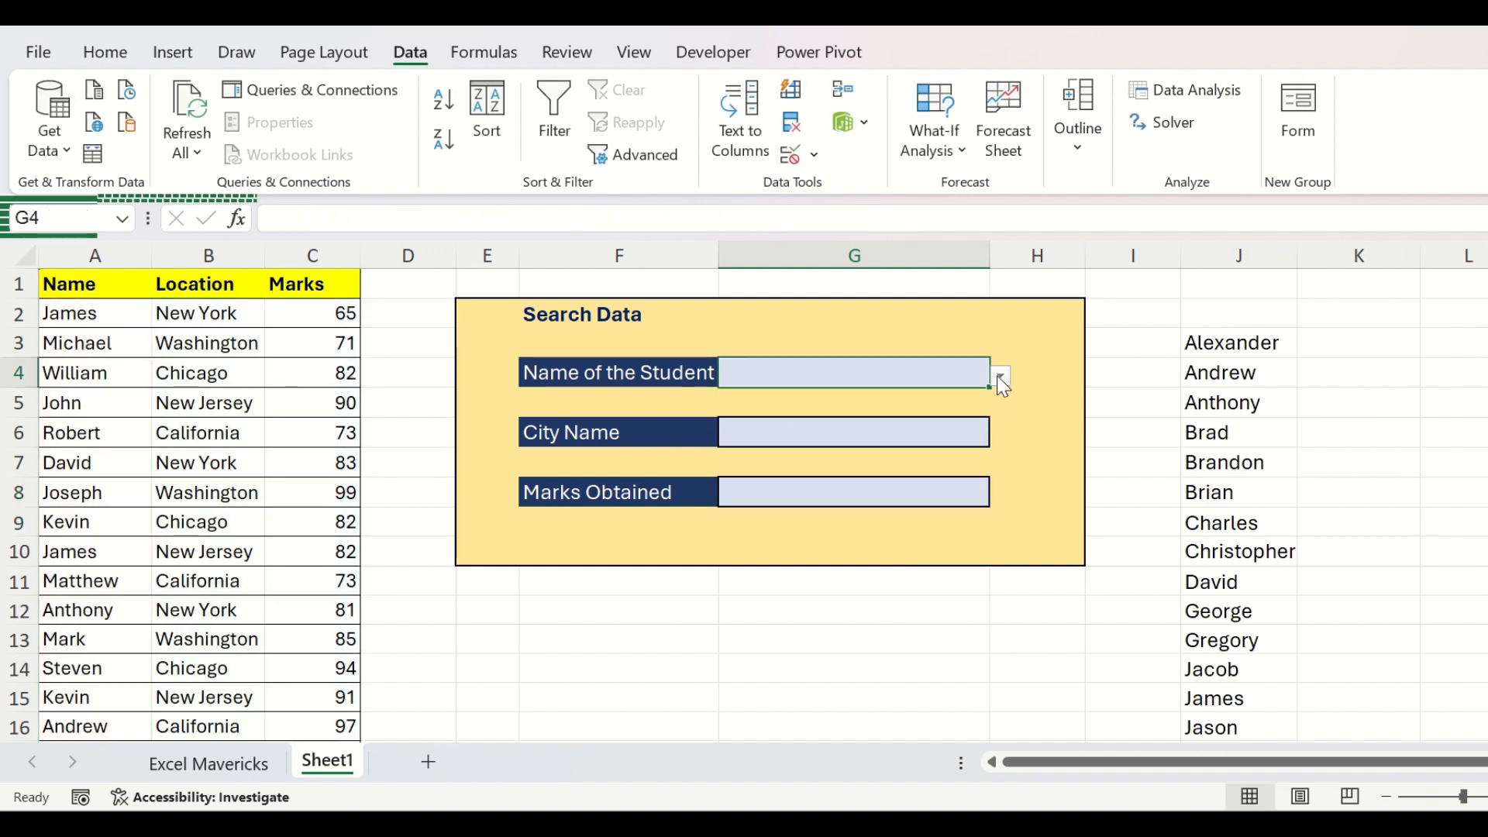
{"action": "type", "text": "pa"}
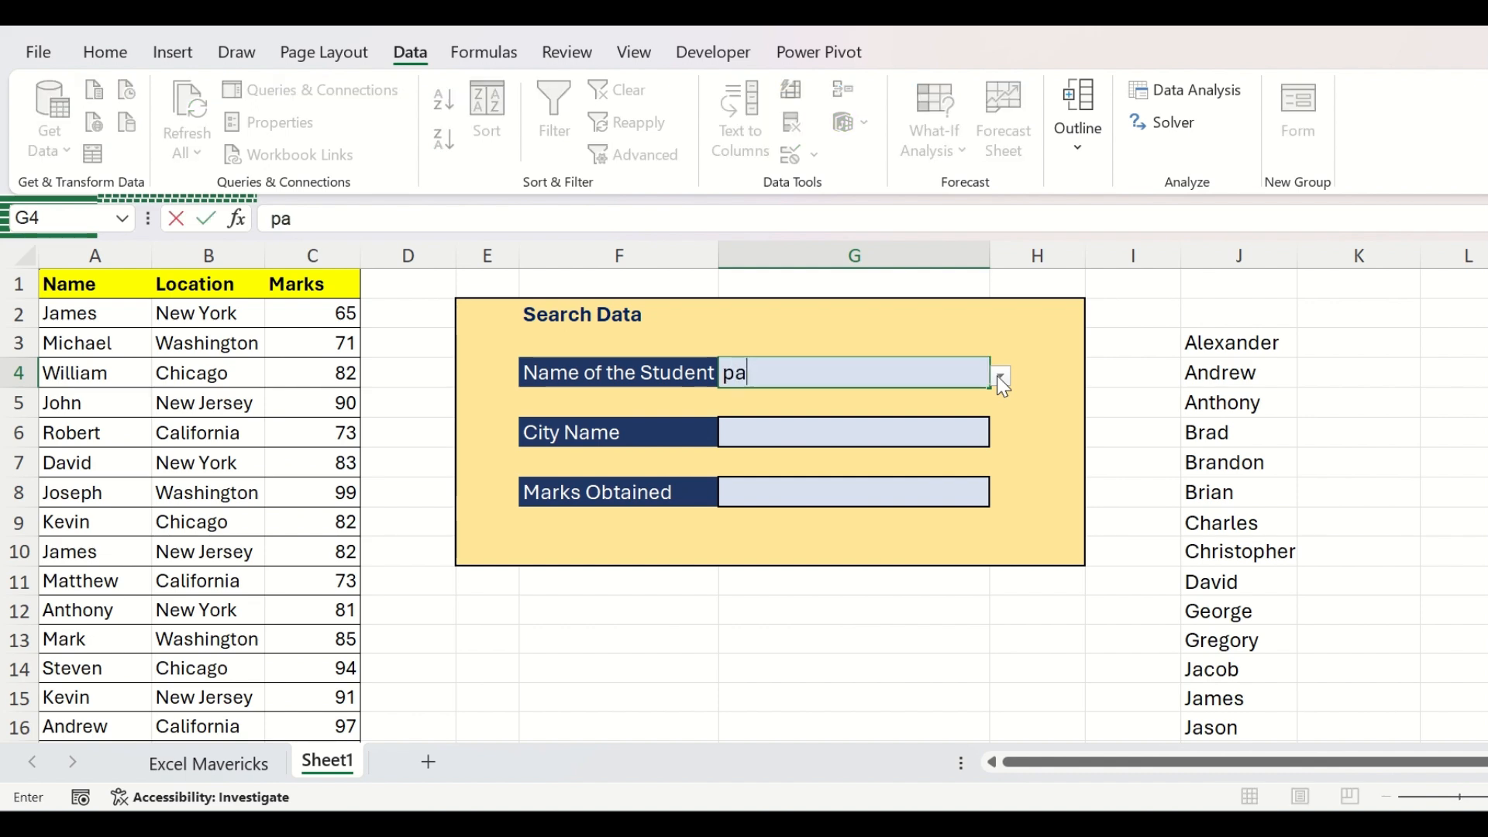
{"action": "left_click", "coordinate": [1001, 380]}
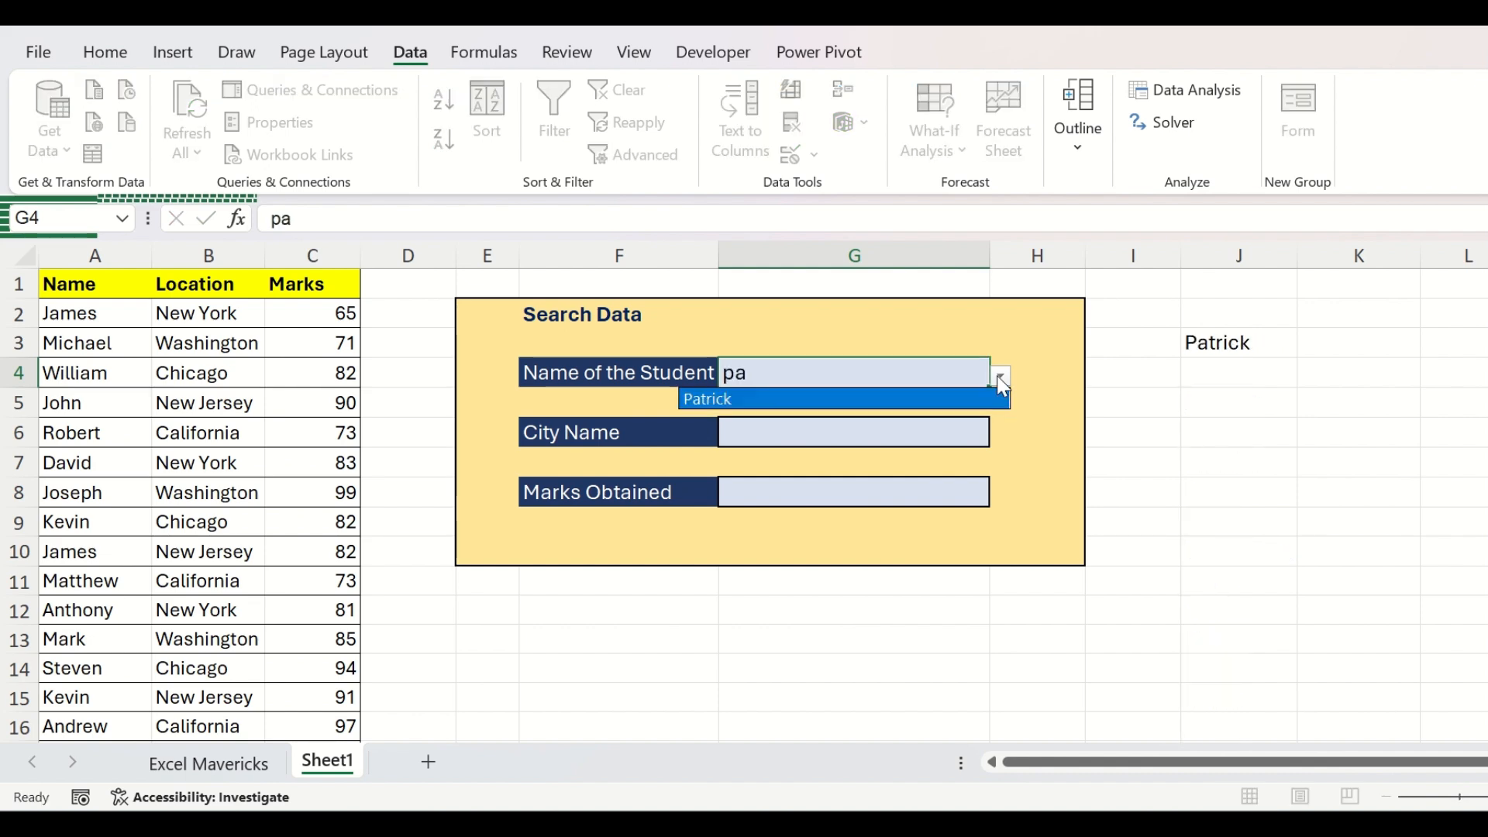
{"action": "left_click", "coordinate": [872, 400]}
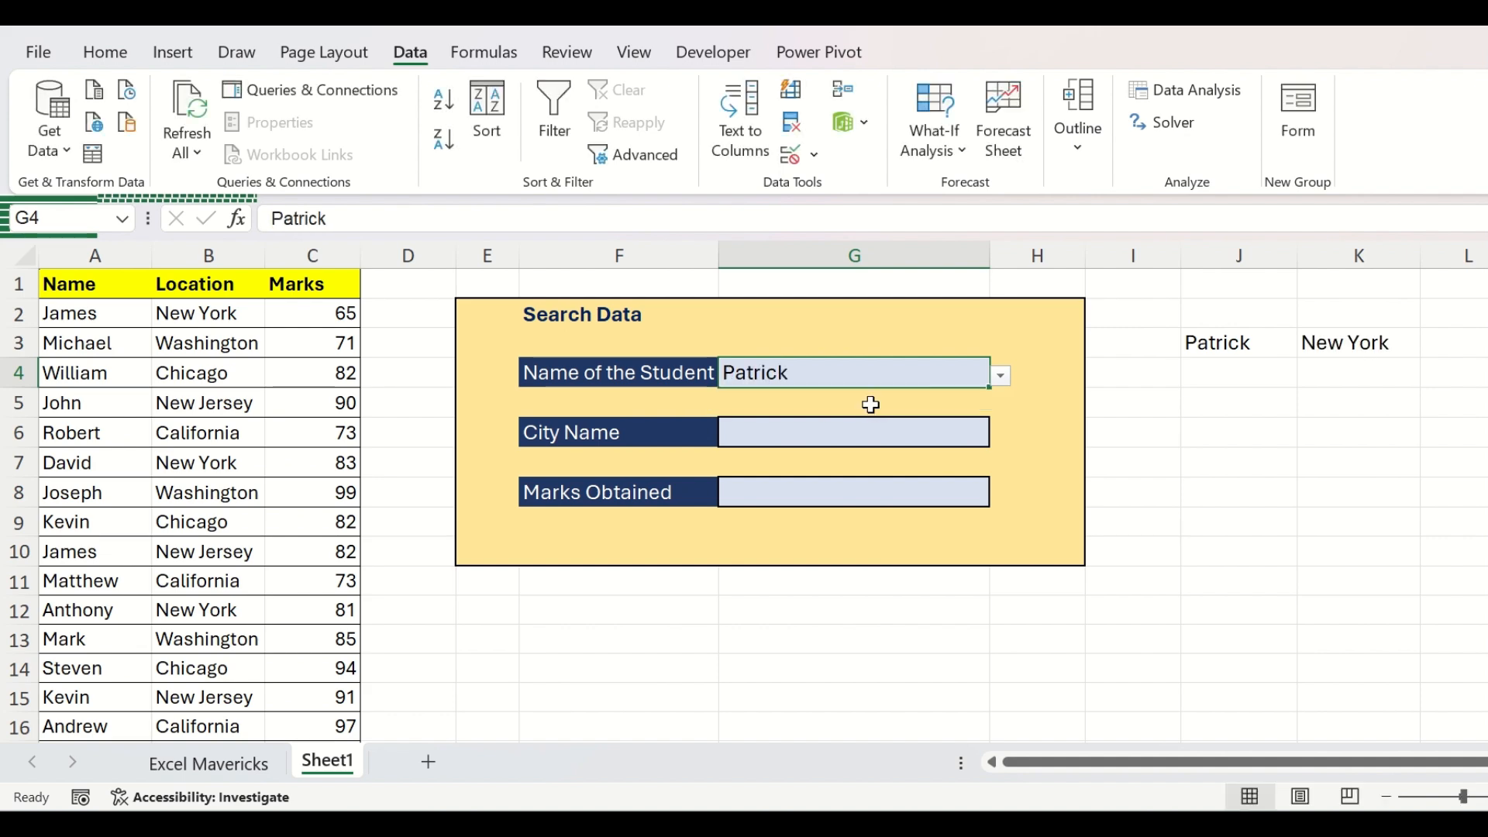
Choose New York as the city in G6 and review the name list formula in J3
{"action": "left_click", "coordinate": [907, 435]}
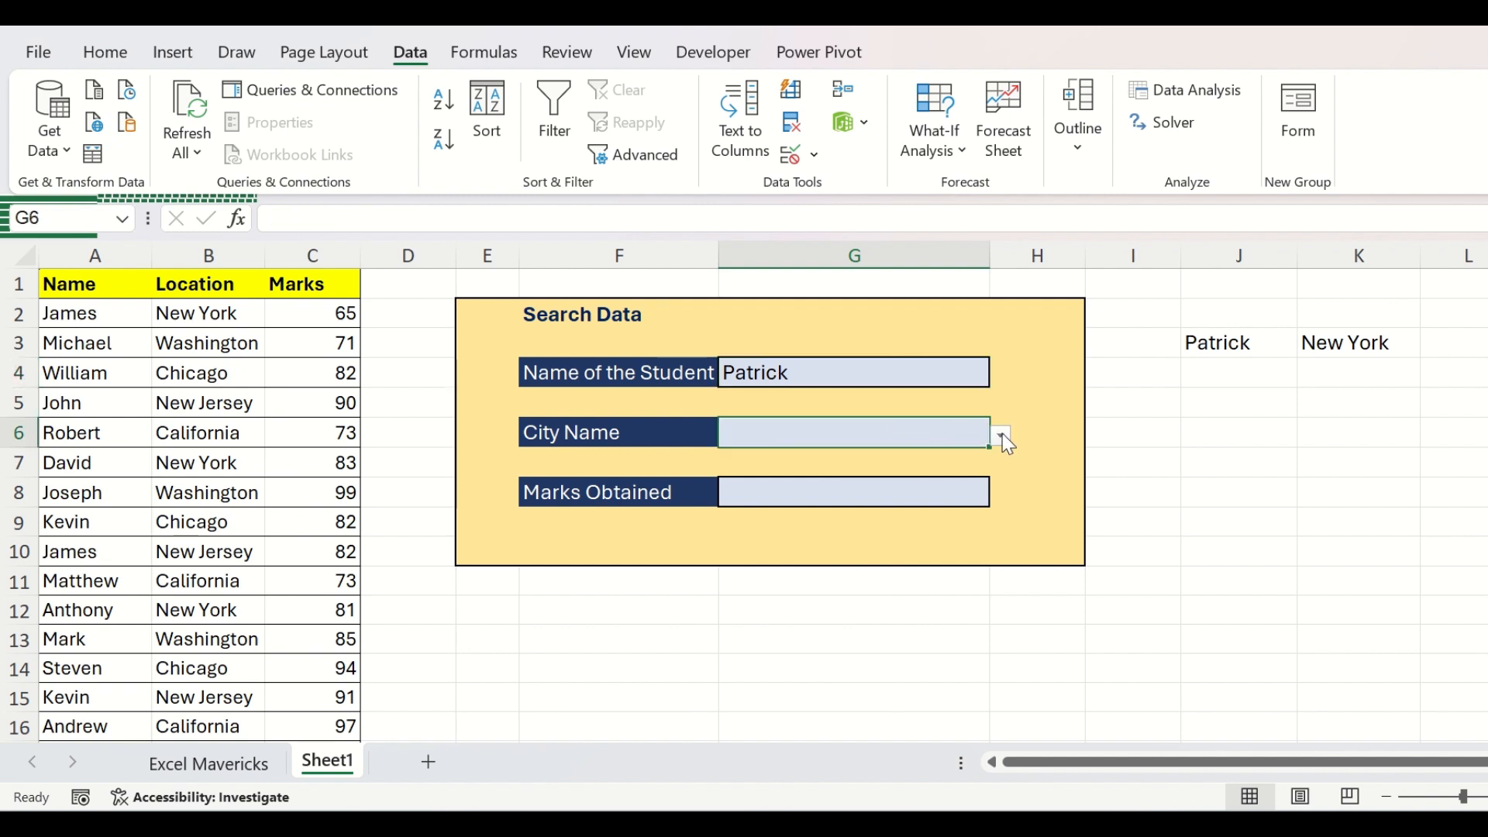
{"action": "left_click", "coordinate": [1002, 437]}
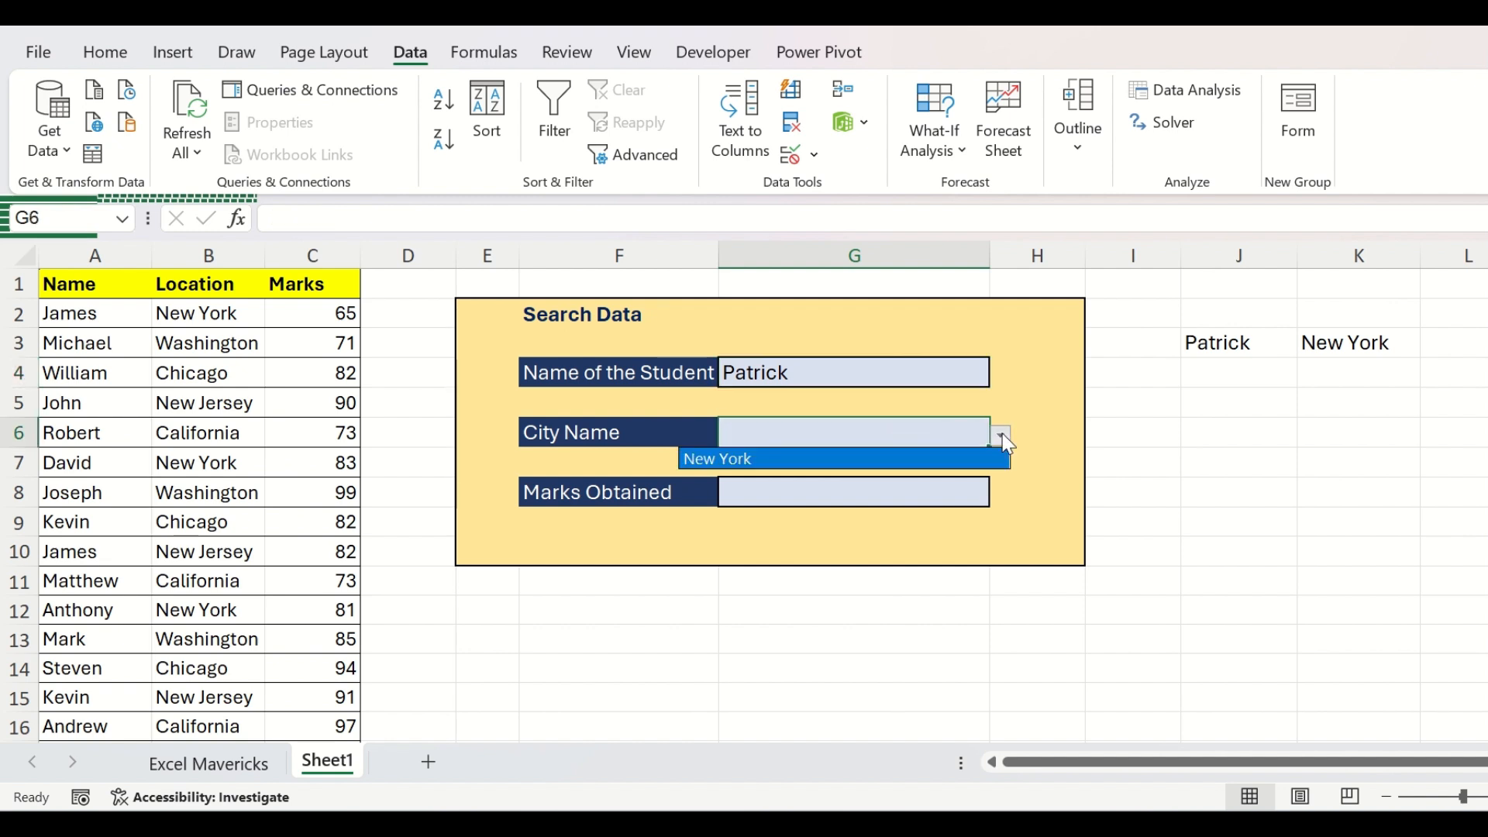
{"action": "left_click", "coordinate": [947, 460]}
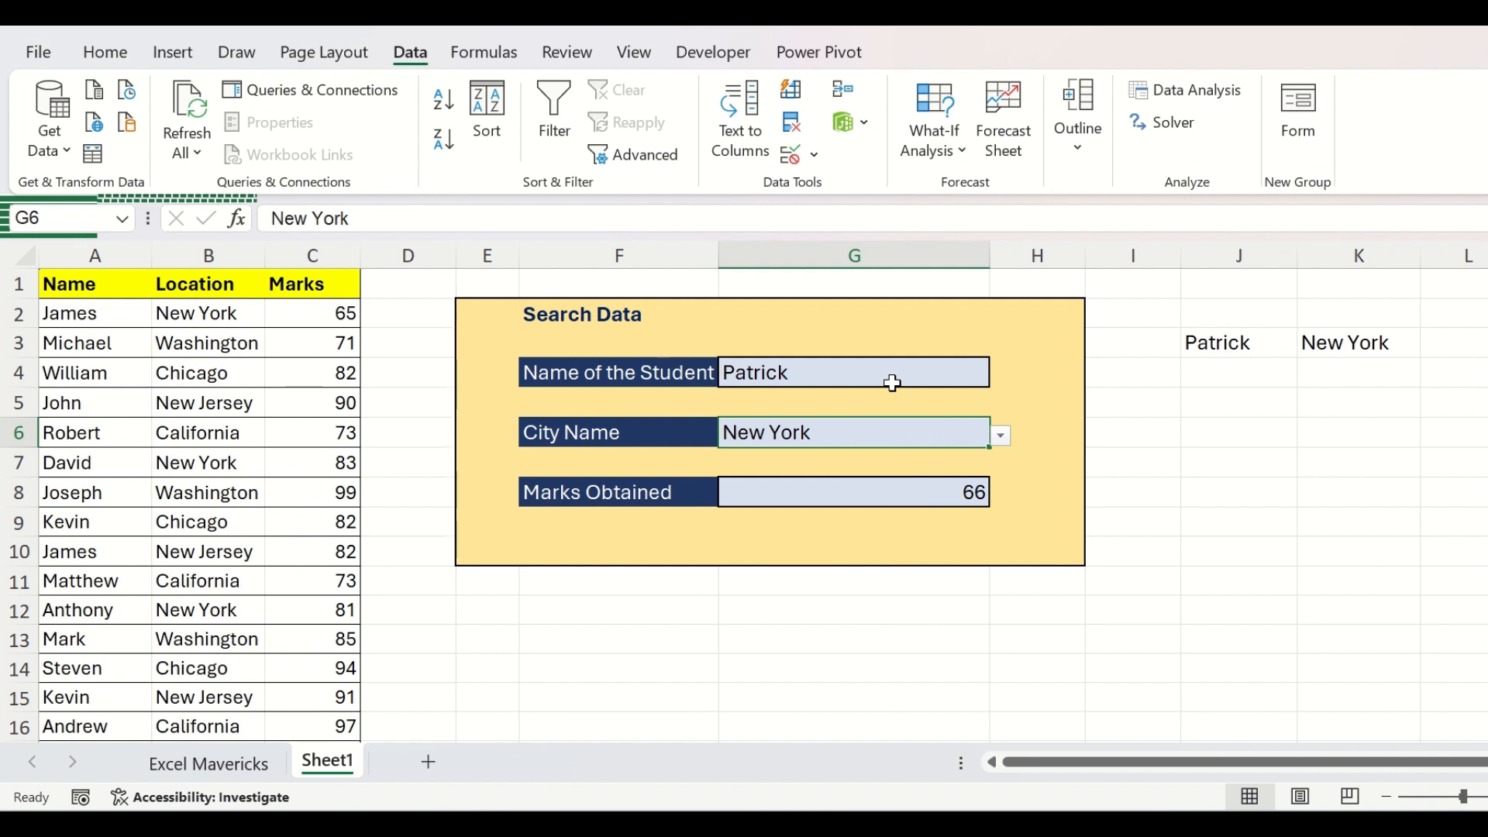
{"action": "left_click", "coordinate": [1239, 347]}
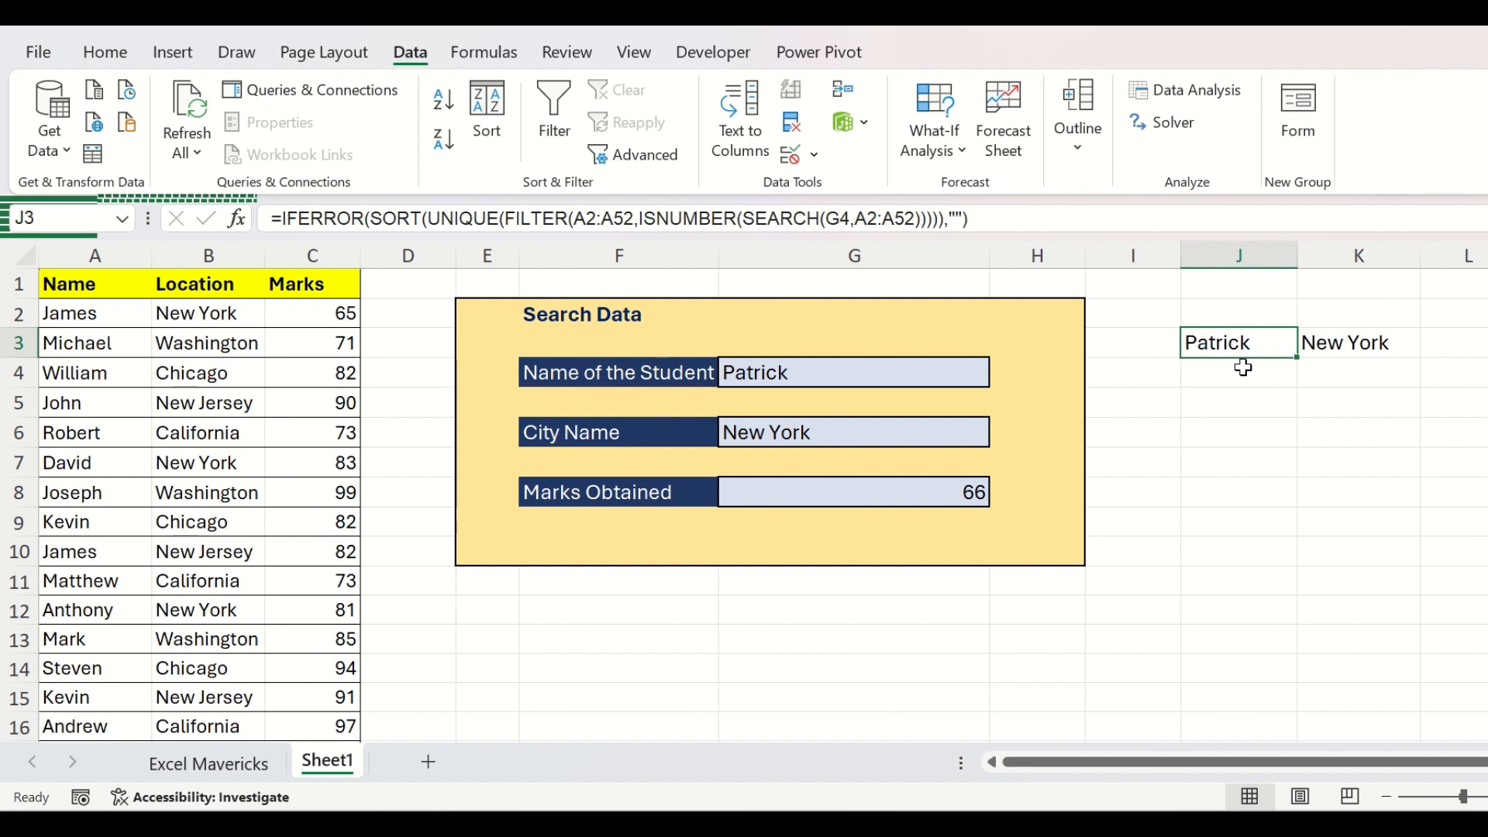
{"action": "left_click", "coordinate": [880, 435]}
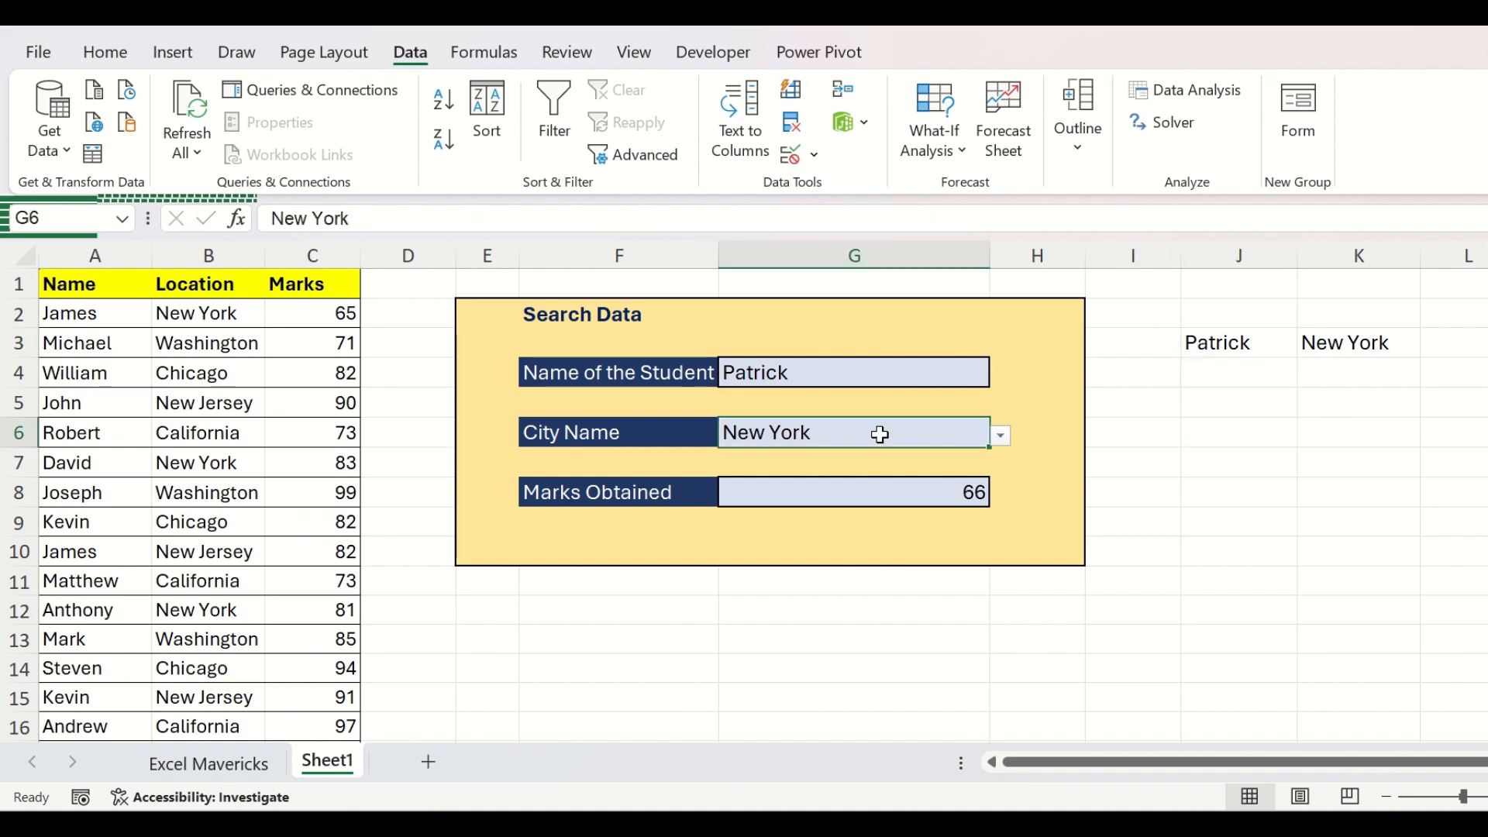